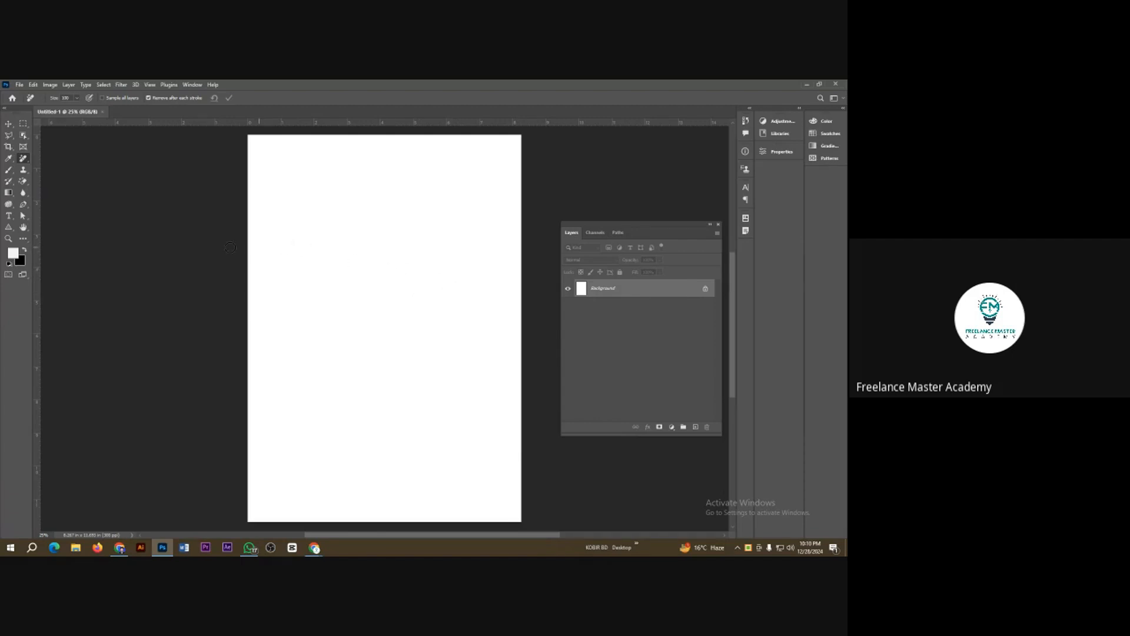
Step: Switch from the Remove tool to the Spot Healing Brush tool and show the other tools in its group
right_click(24, 159)
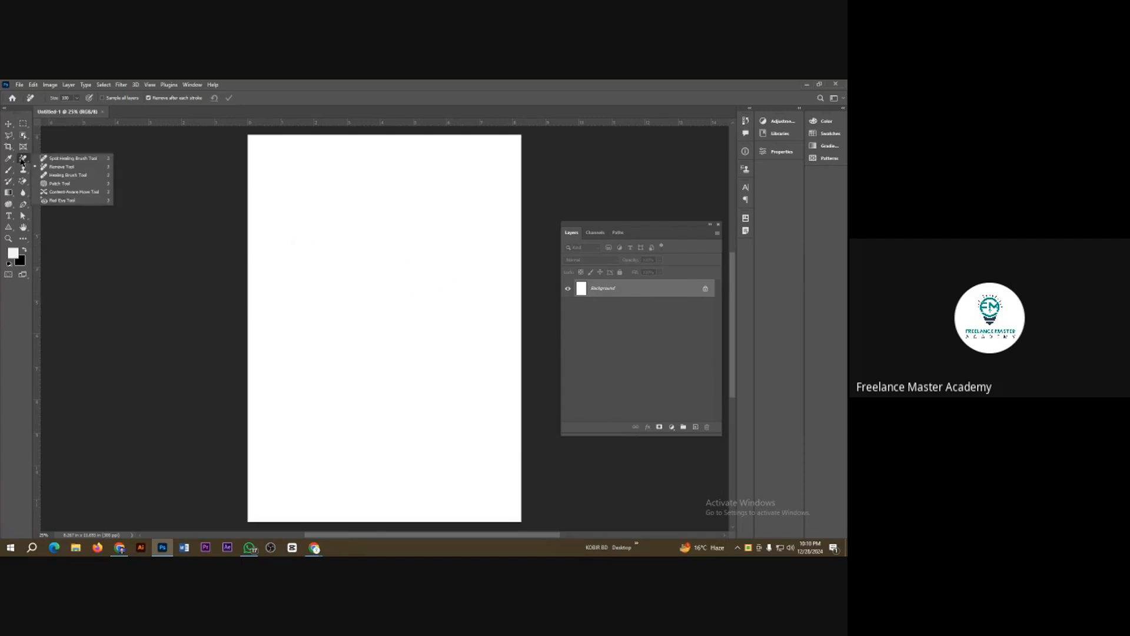
left_click(64, 159)
right_click(23, 159)
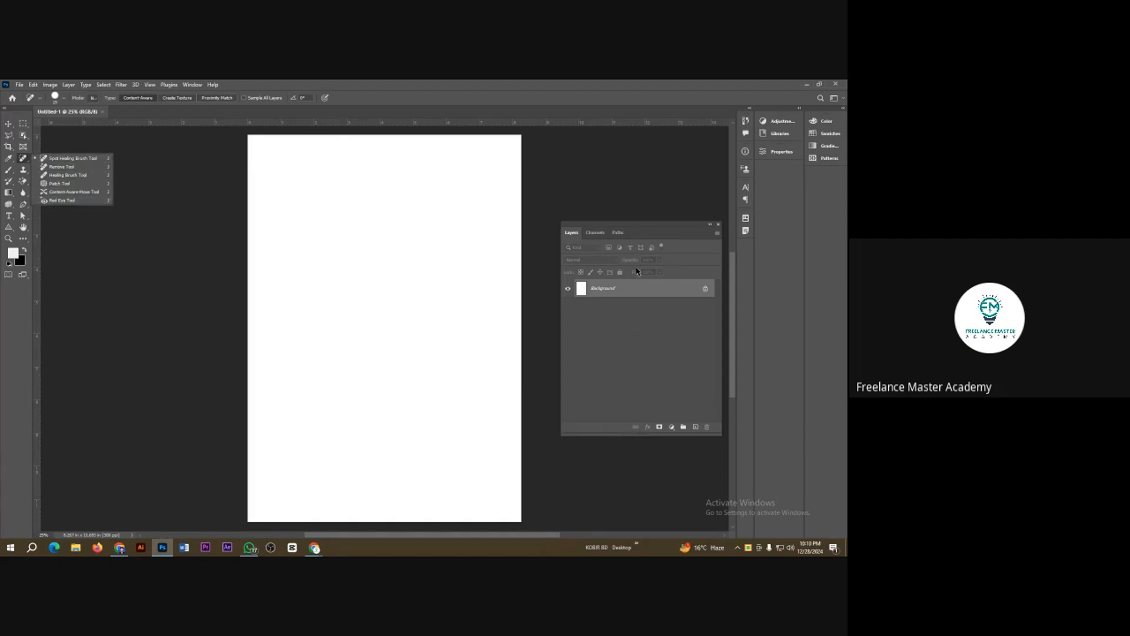
Step: Close the floating Layers panel, restore it, and place it beside the blank page
left_click_drag(659, 235, 656, 233)
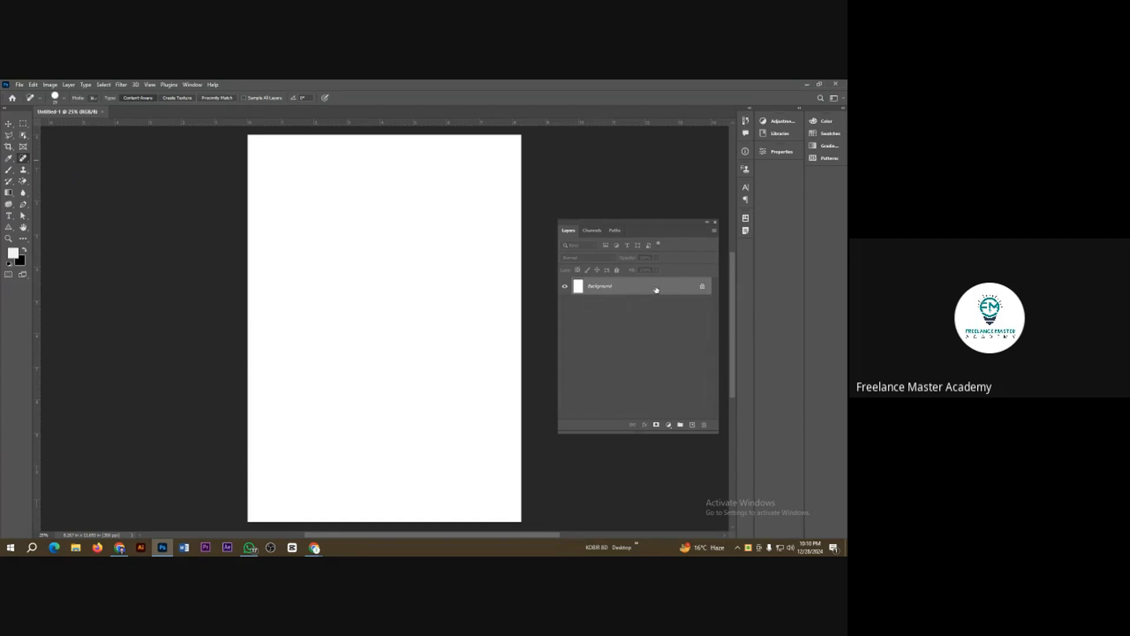
left_click(716, 223)
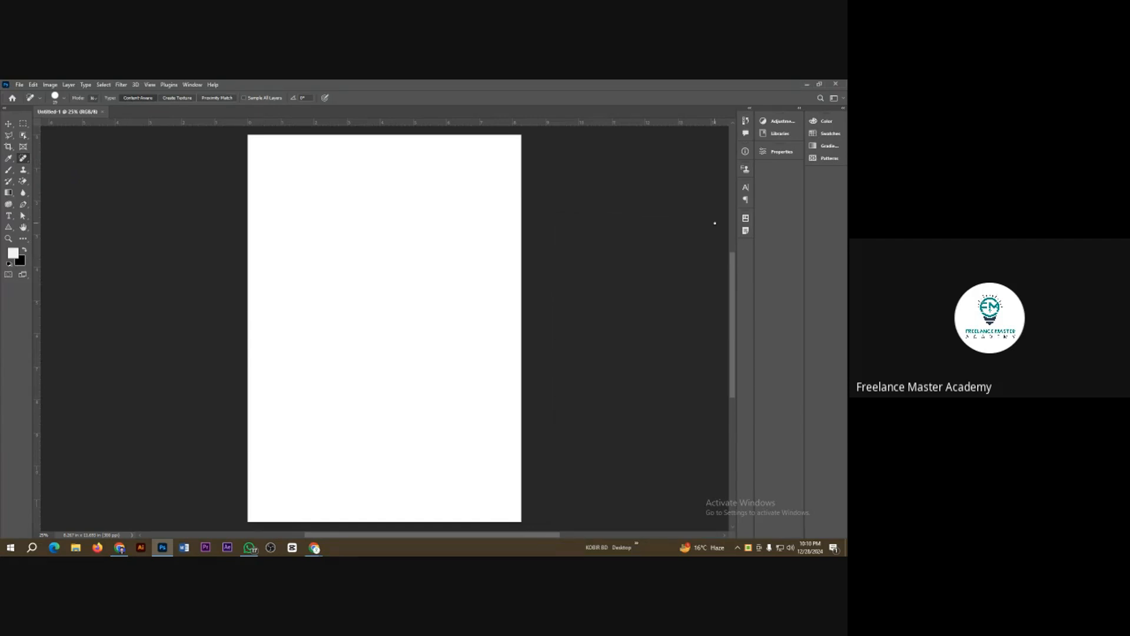
left_click(197, 85)
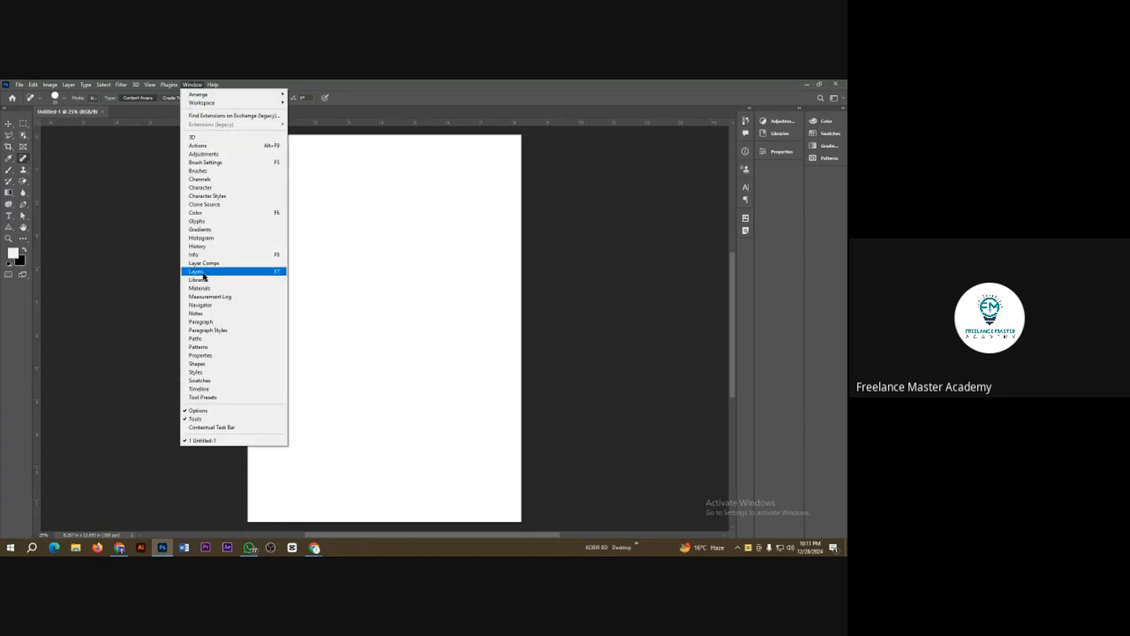
left_click(272, 272)
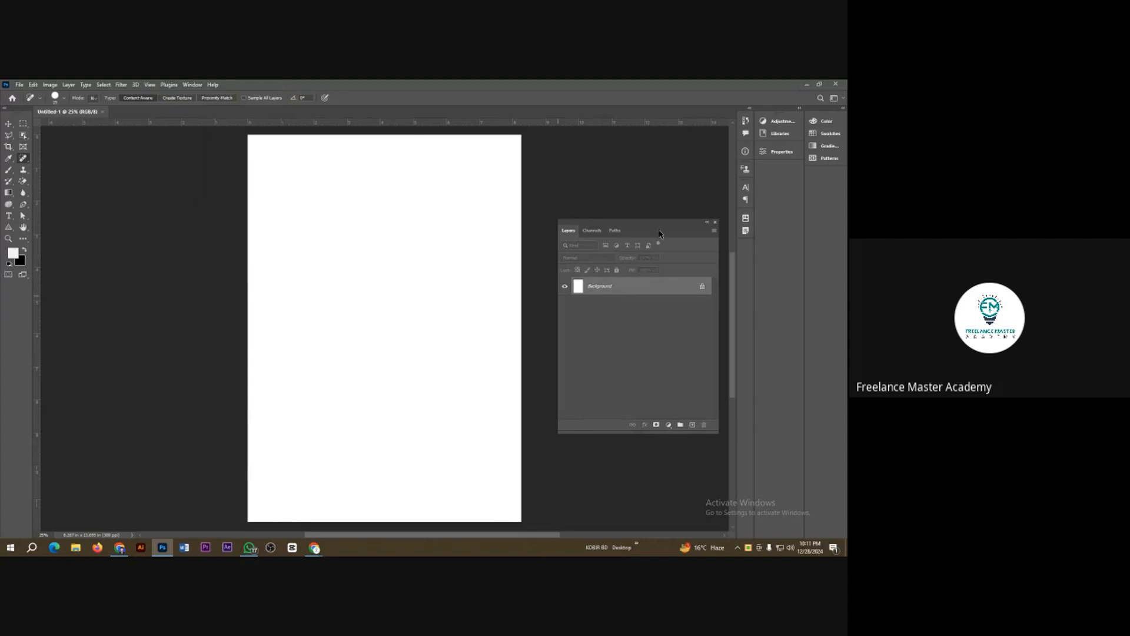
mouse_move(660, 228)
left_mouse_down()
mouse_move(670, 249)
mouse_move(659, 259)
mouse_move(666, 251)
left_mouse_up()
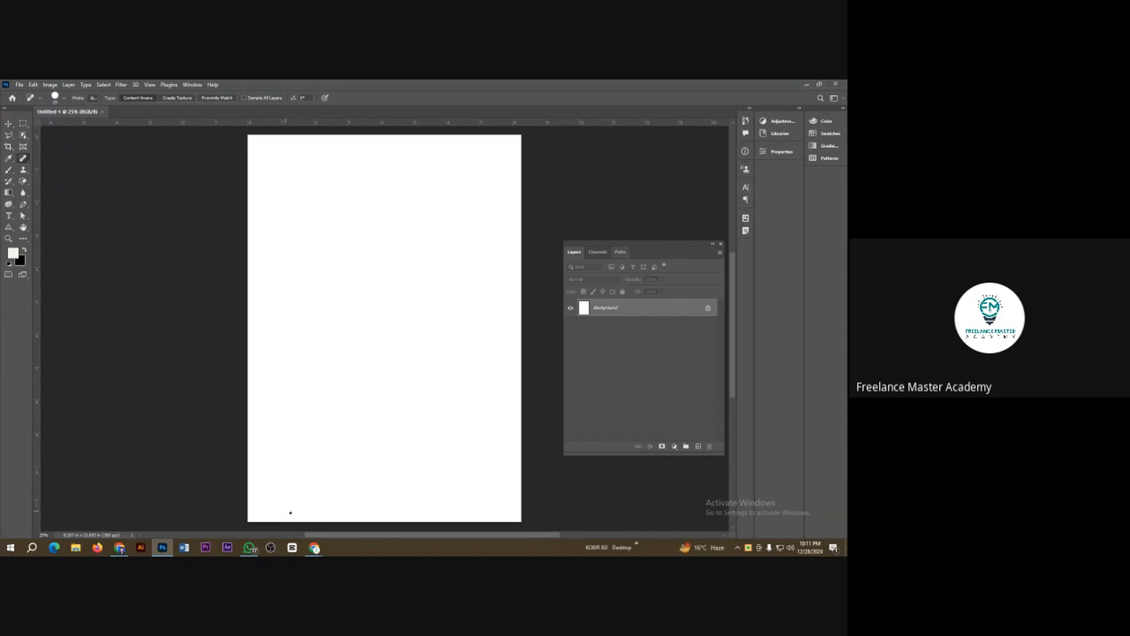
Step: Switch to the Google Meet call, expand the list of contributors, and review who is in the meeting
mouse_move(315, 547)
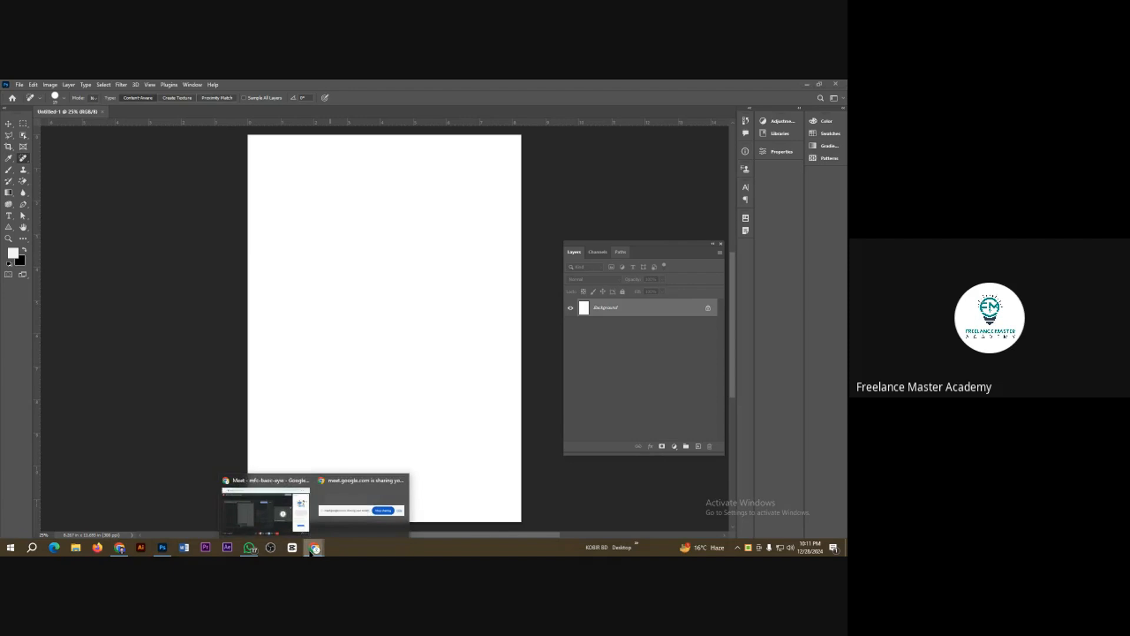
left_click(280, 513)
left_click(826, 154)
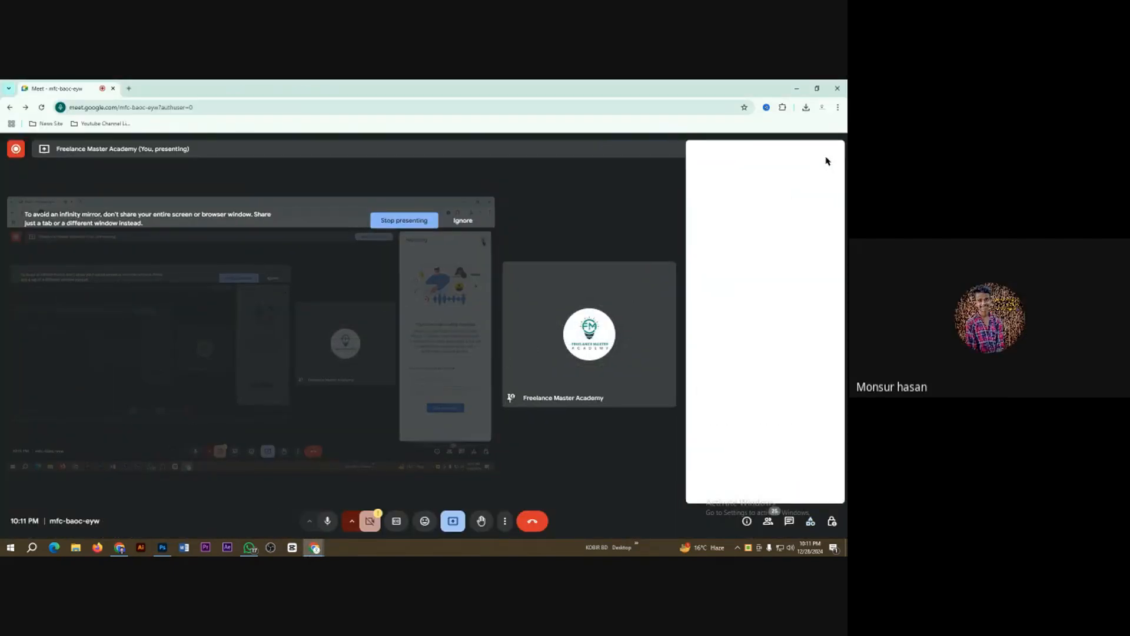
left_click(769, 521)
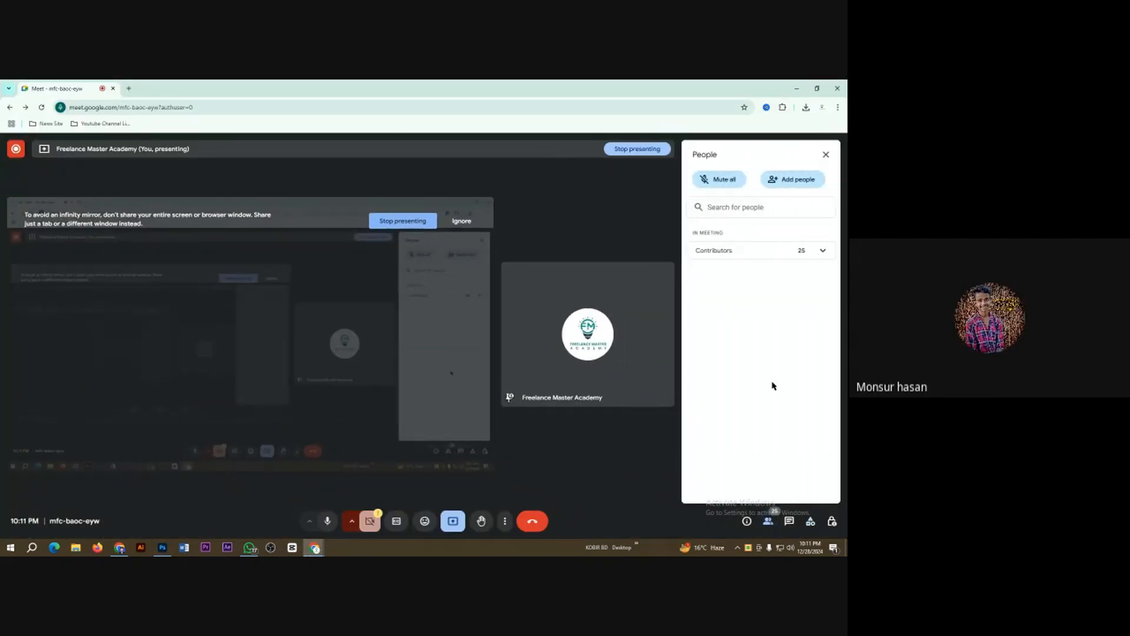
left_click(822, 252)
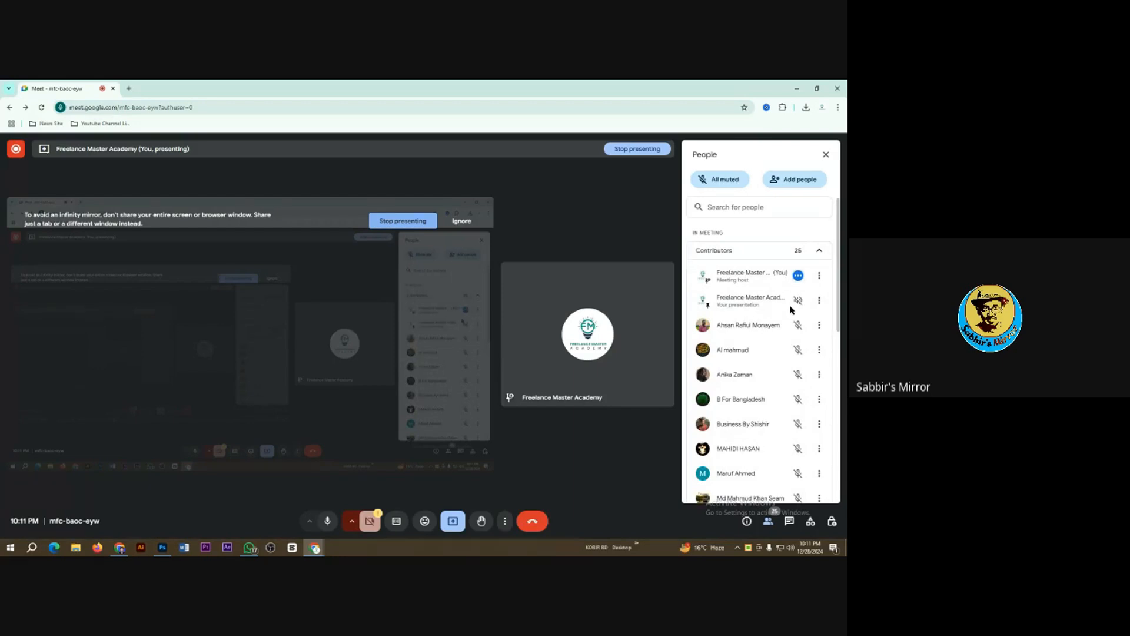
scroll(768, 348, "down", 1)
scroll(769, 347, "down", 4)
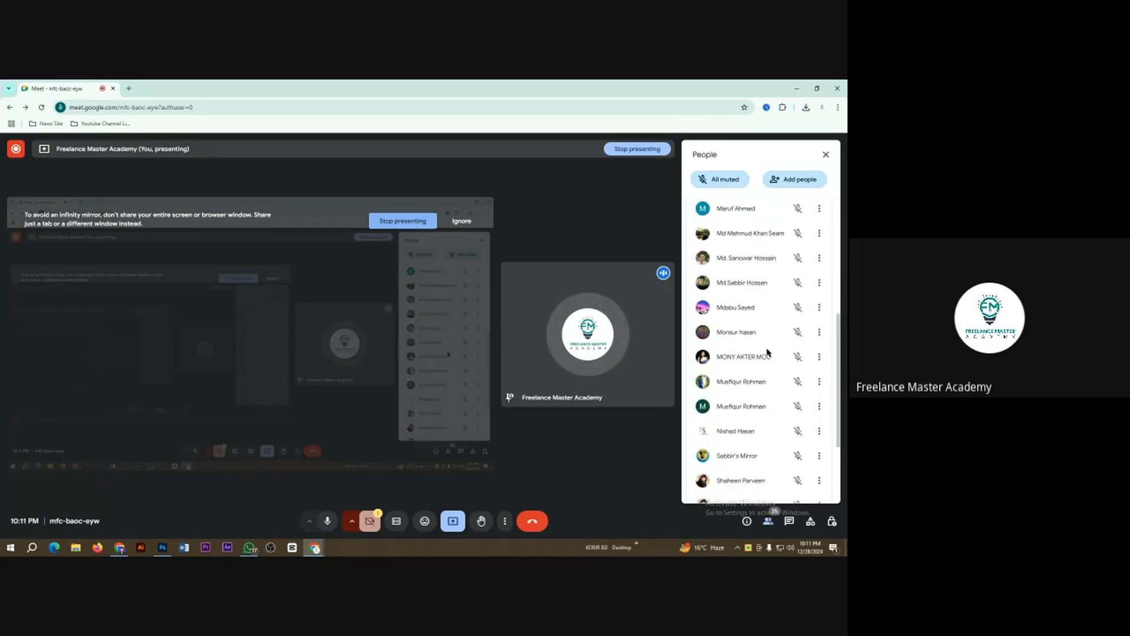
scroll(768, 352, "down", 2)
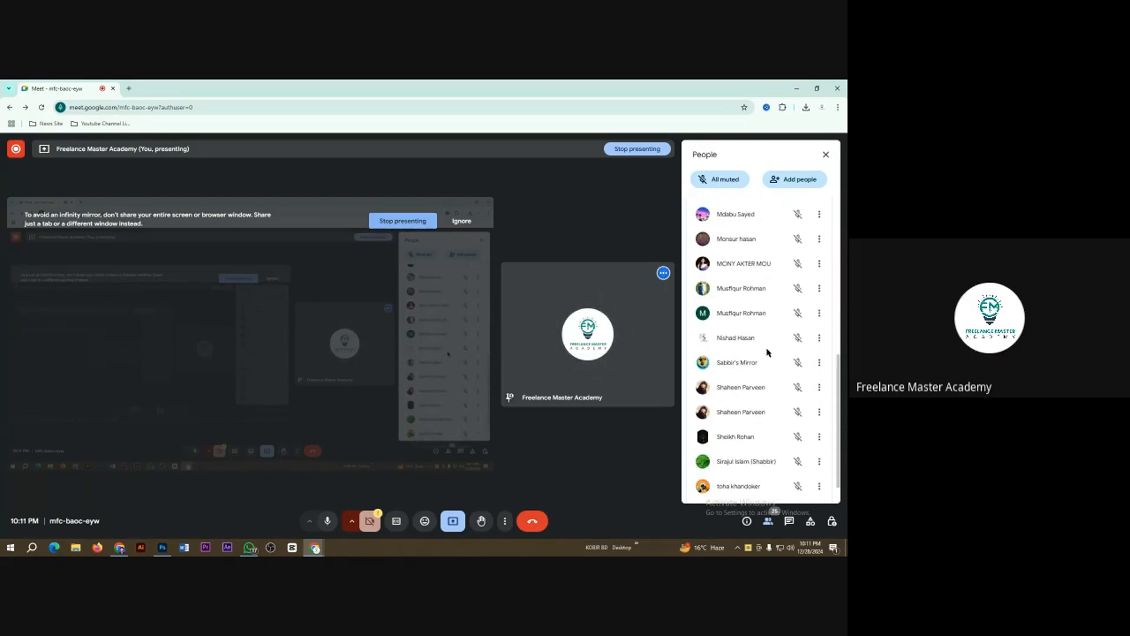
scroll(768, 352, "down", 1)
scroll(768, 352, "up", 3)
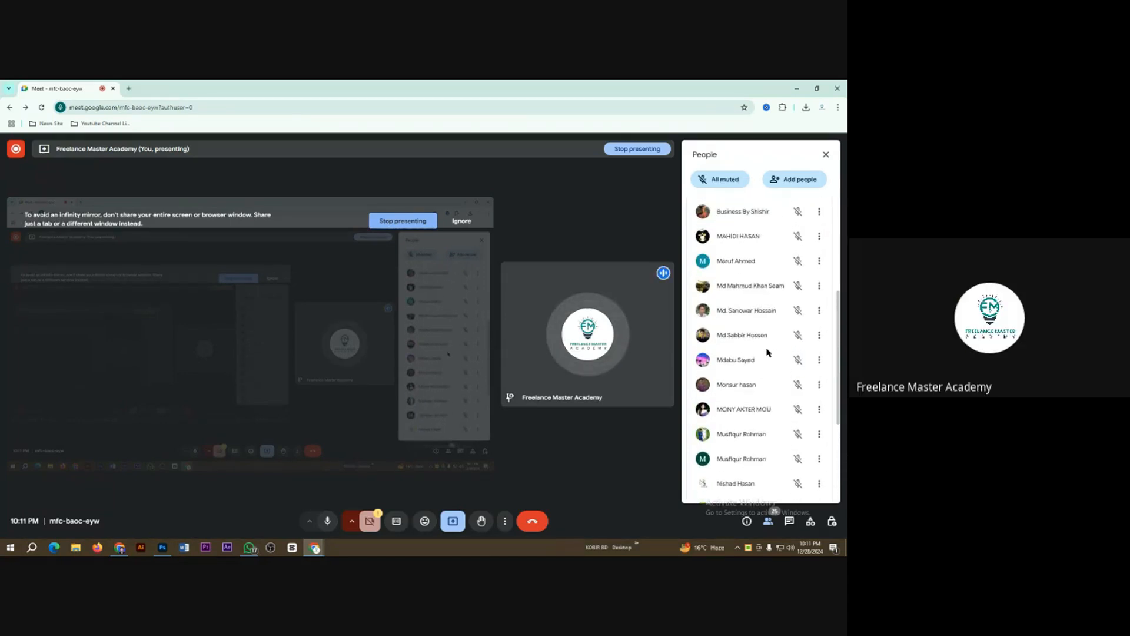
scroll(769, 353, "up", 5)
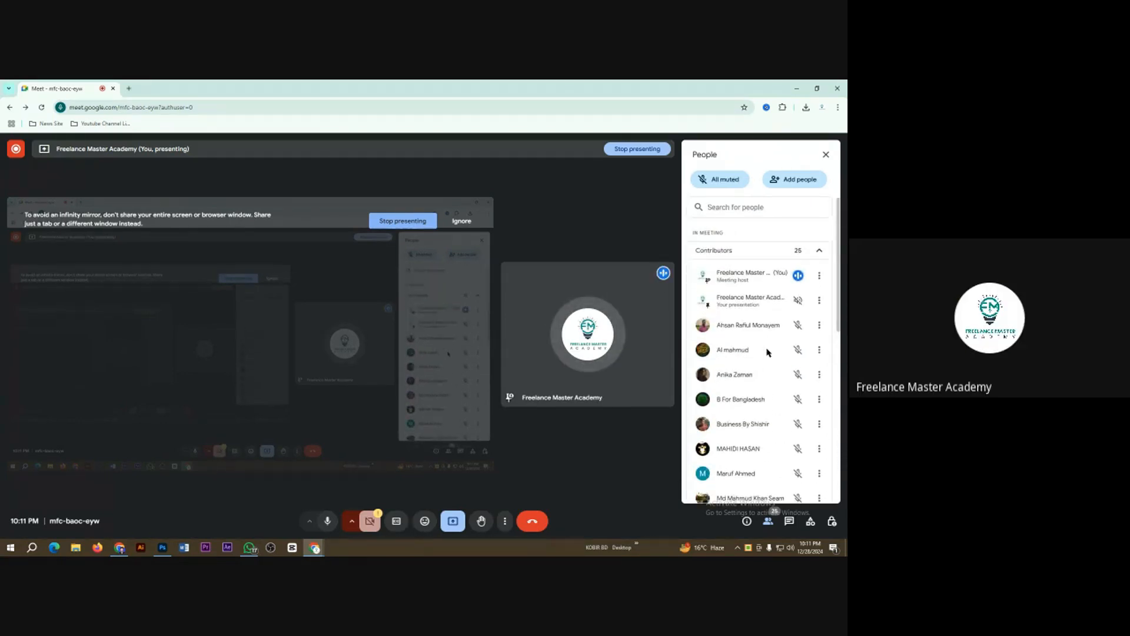
Step: Mute the host's microphone, check the contributors, and unmute the microphone
left_click(327, 522)
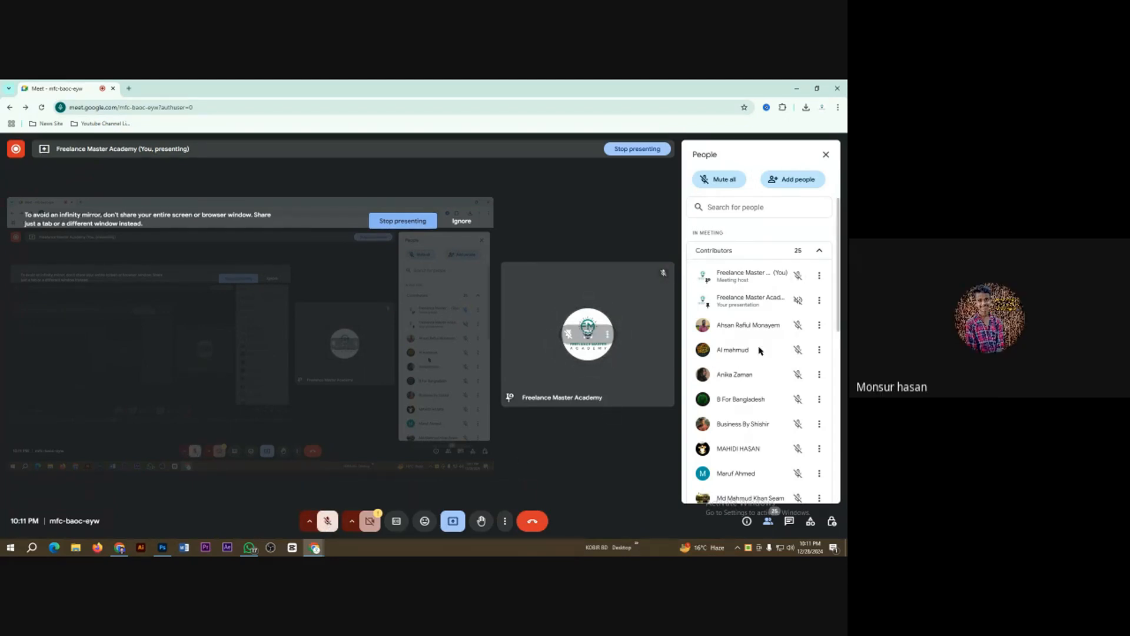
scroll(758, 351, "down", 8)
scroll(751, 364, "up", 1)
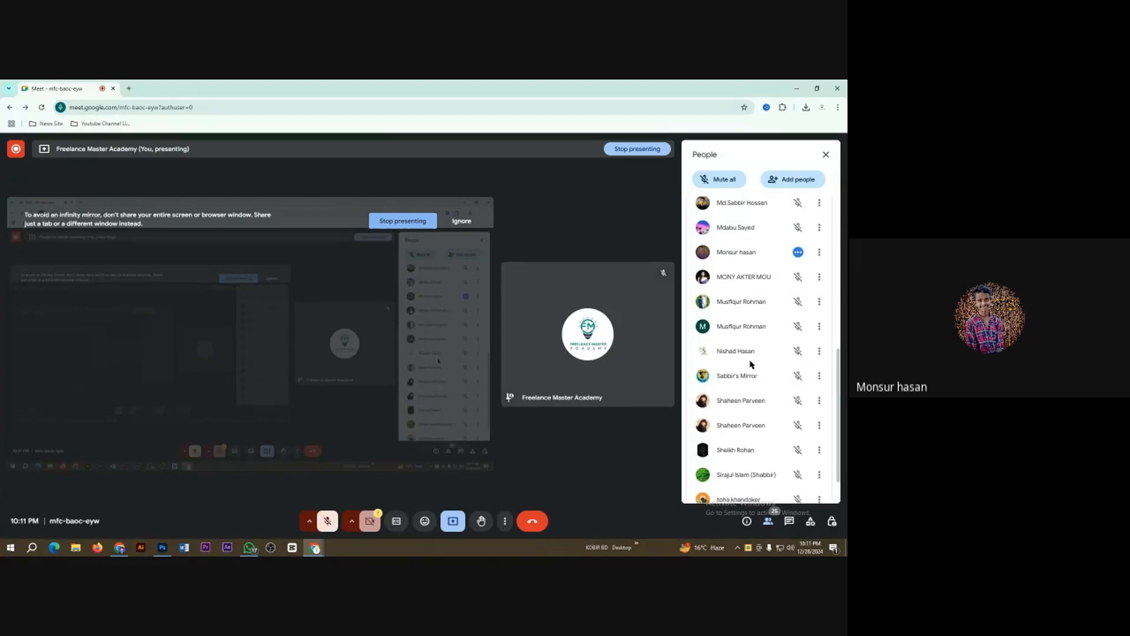
left_click(324, 523)
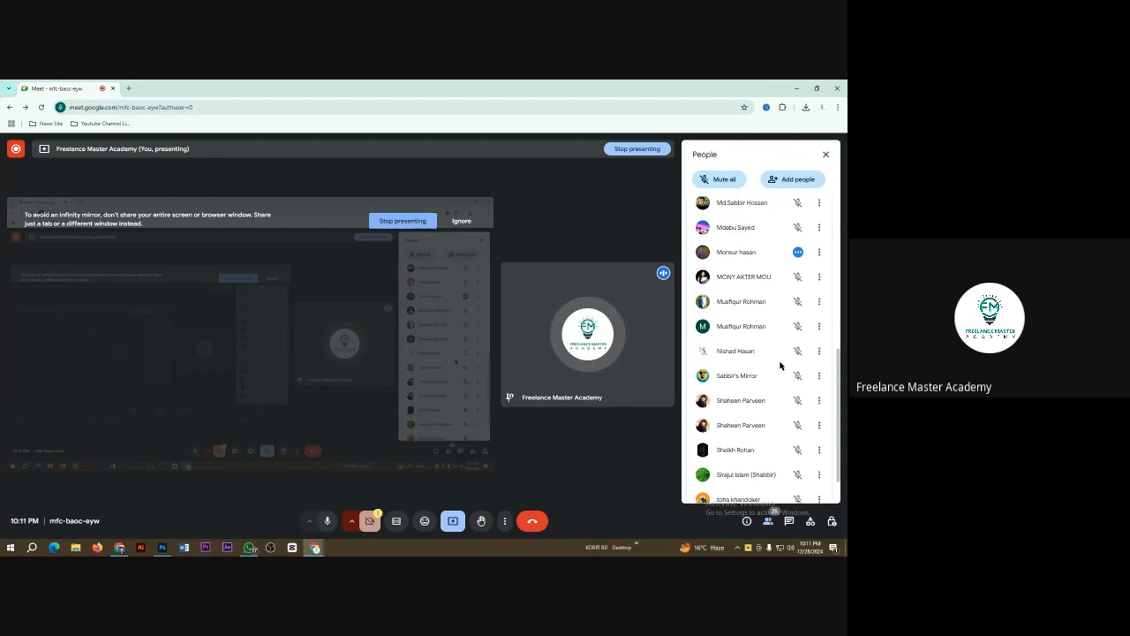
Step: Check the contributors' microphone status and admit the two people waiting to join the call
scroll(781, 366, "up", 4)
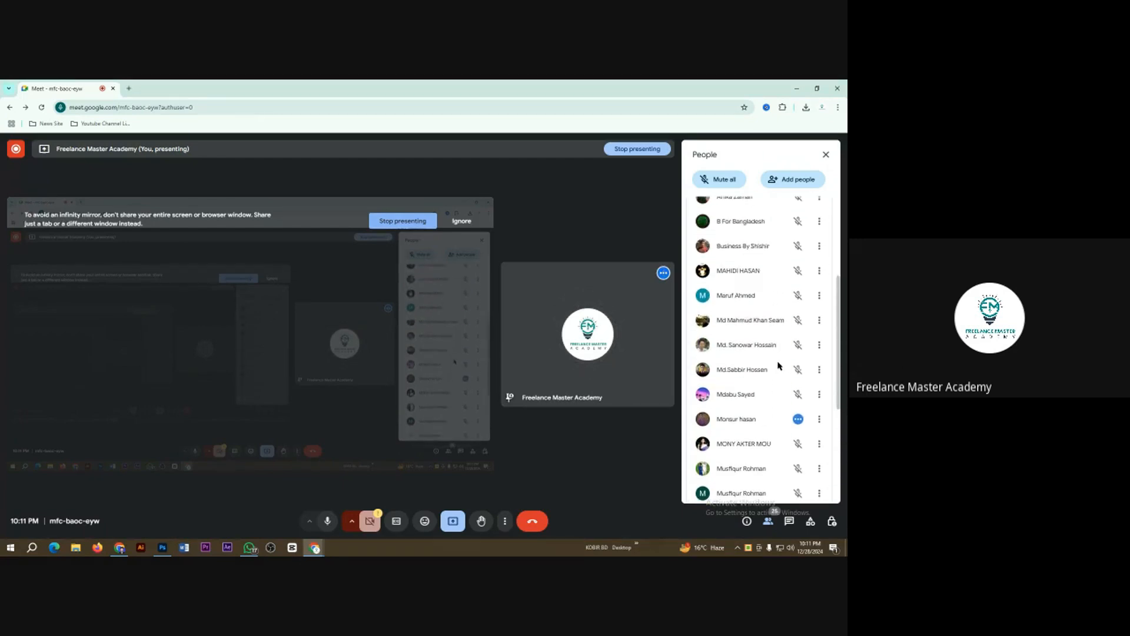
scroll(778, 366, "up", 3)
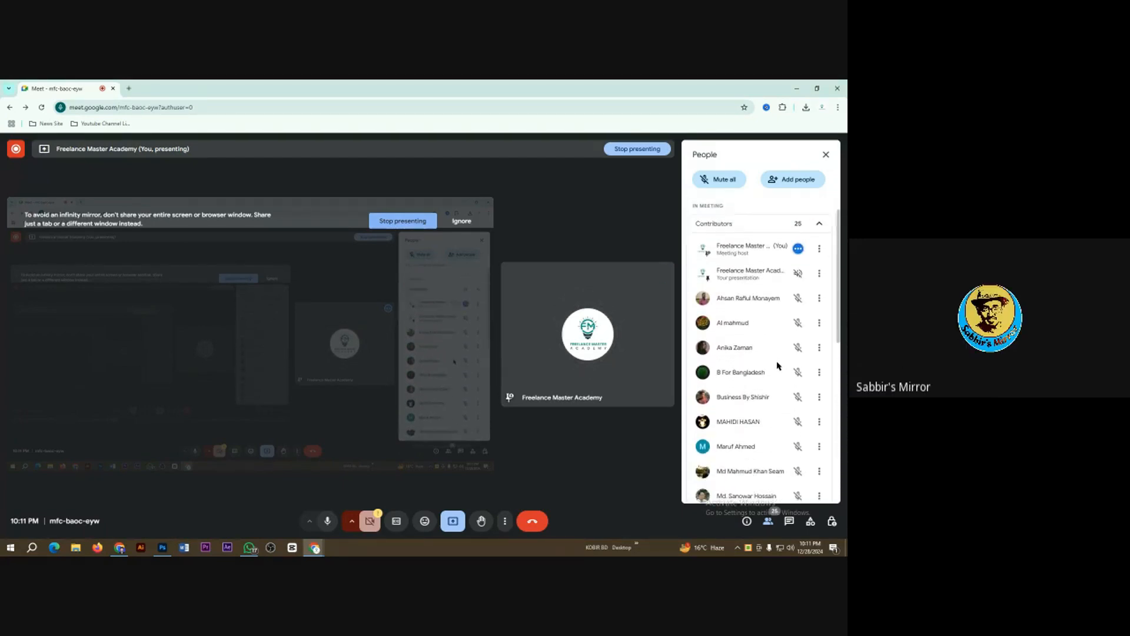
scroll(778, 366, "down", 4)
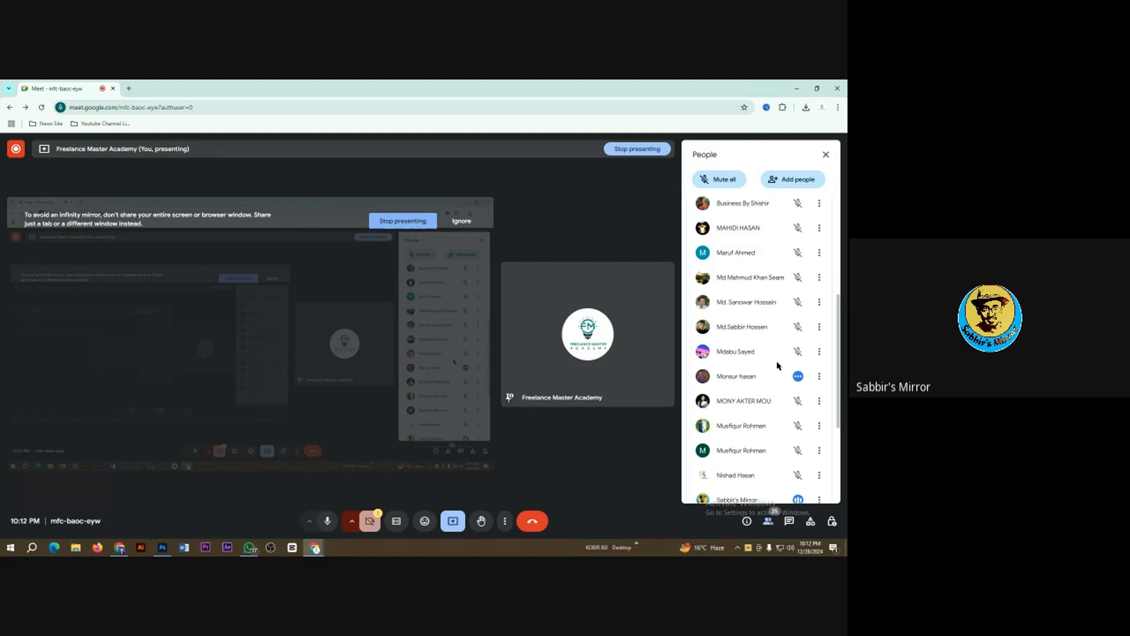
scroll(777, 366, "down", 3)
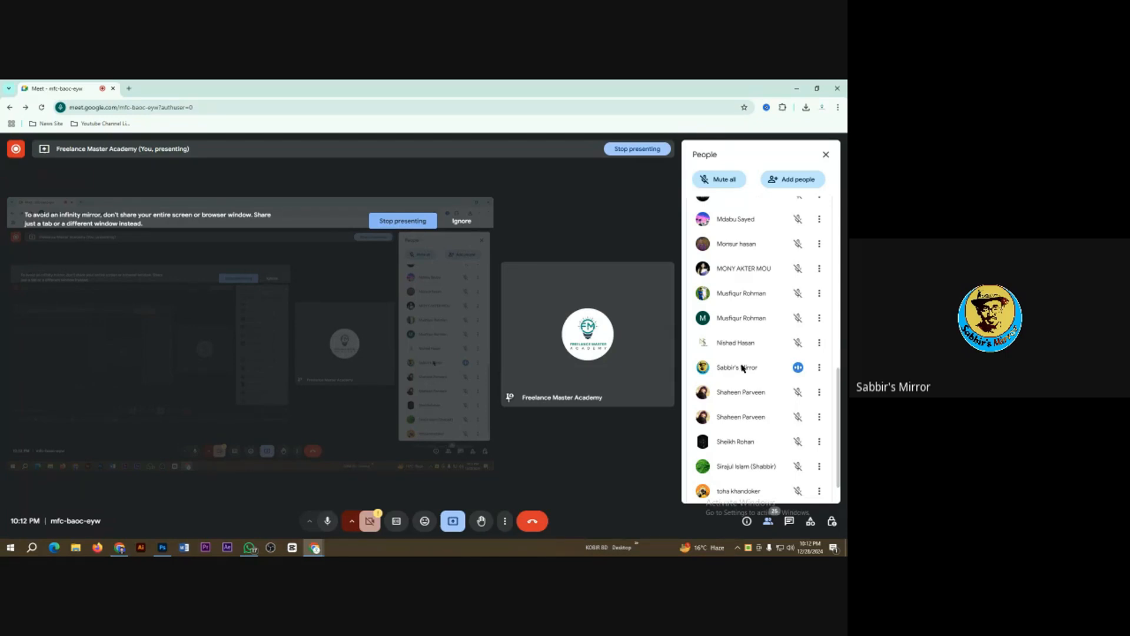
scroll(743, 368, "up", 10)
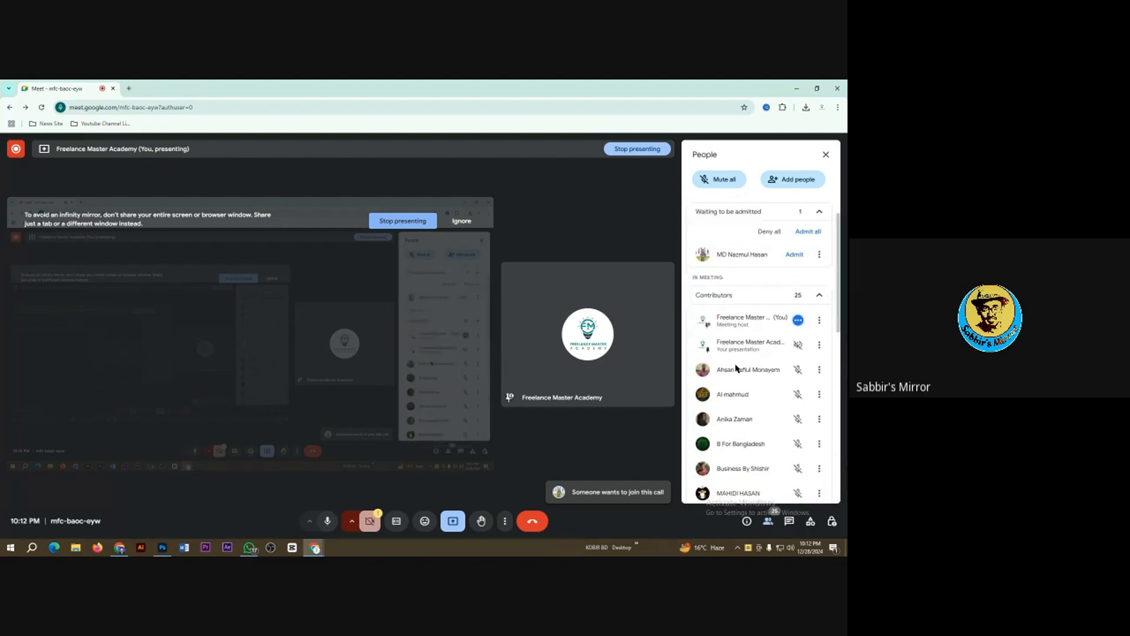
left_click(793, 293)
left_click(802, 297)
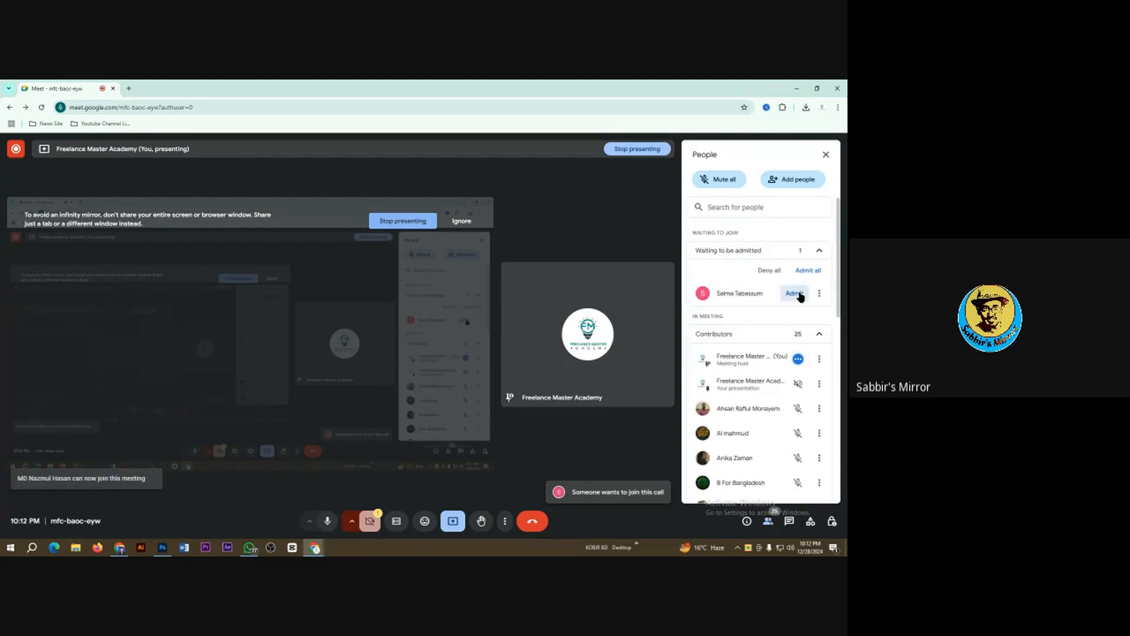
Step: Review the updated contributors, close the participant list, and return to the blank Photoshop document
scroll(751, 396, "down", 10)
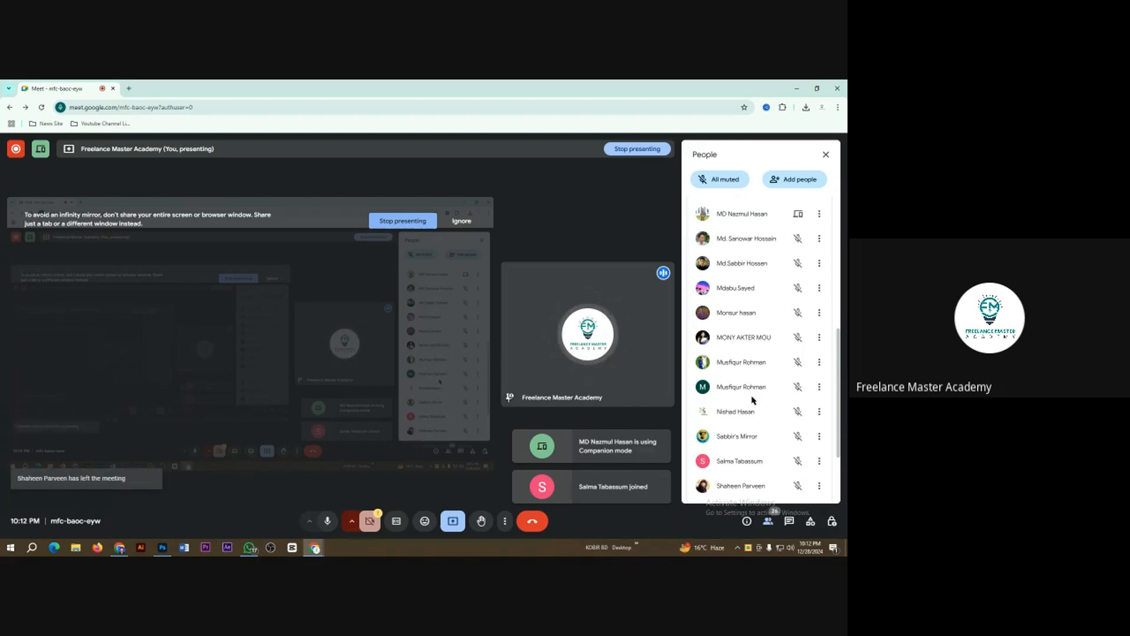
scroll(753, 400, "down", 3)
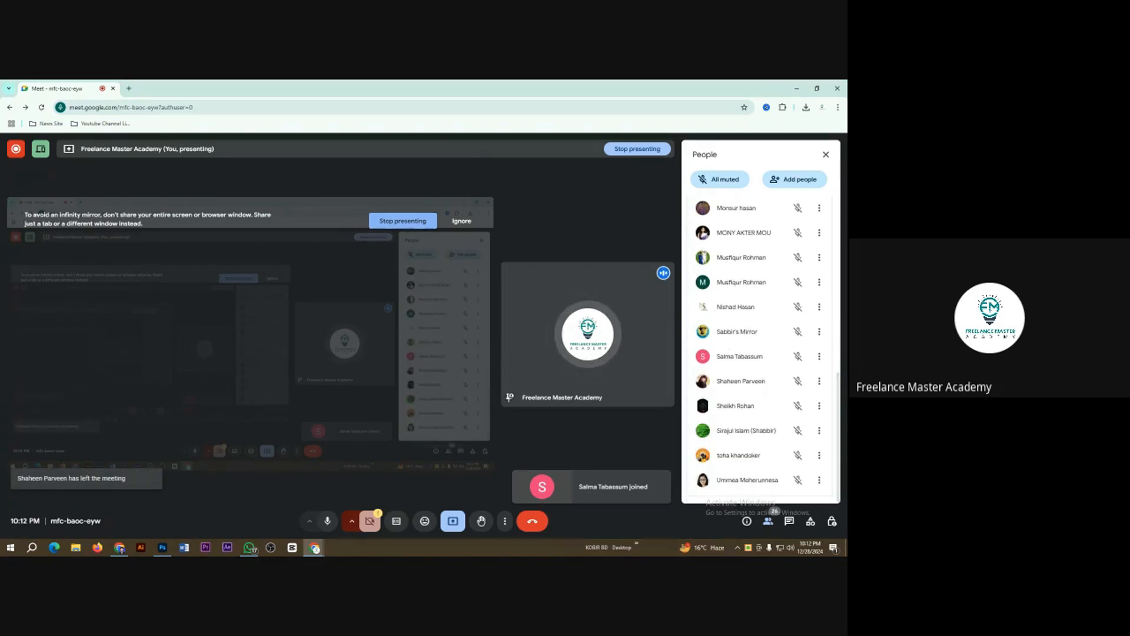
left_click(826, 156)
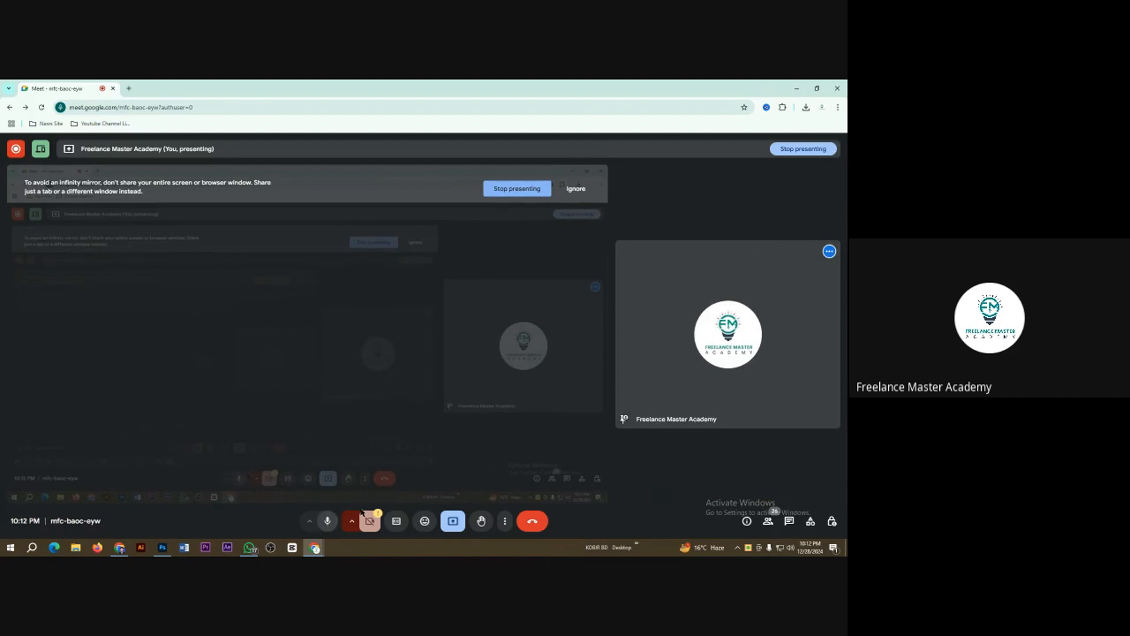
left_click(162, 548)
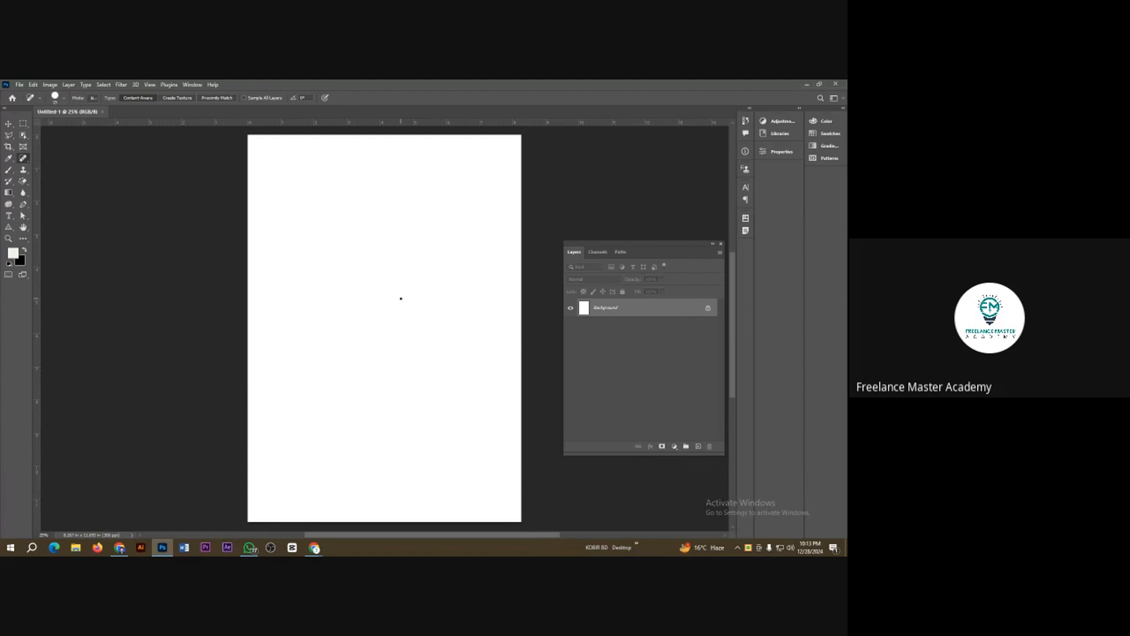
Step: Enlarge the Spot Healing Brush over the blank page, finishing with a slight reduction in size
key("bracketright")
key("bracketright")
key("bracketright")
key("bracketright")
key("bracketright")
key("bracketright")
key("bracketright")
key("bracketright")
key("bracketright")
key("bracketright")
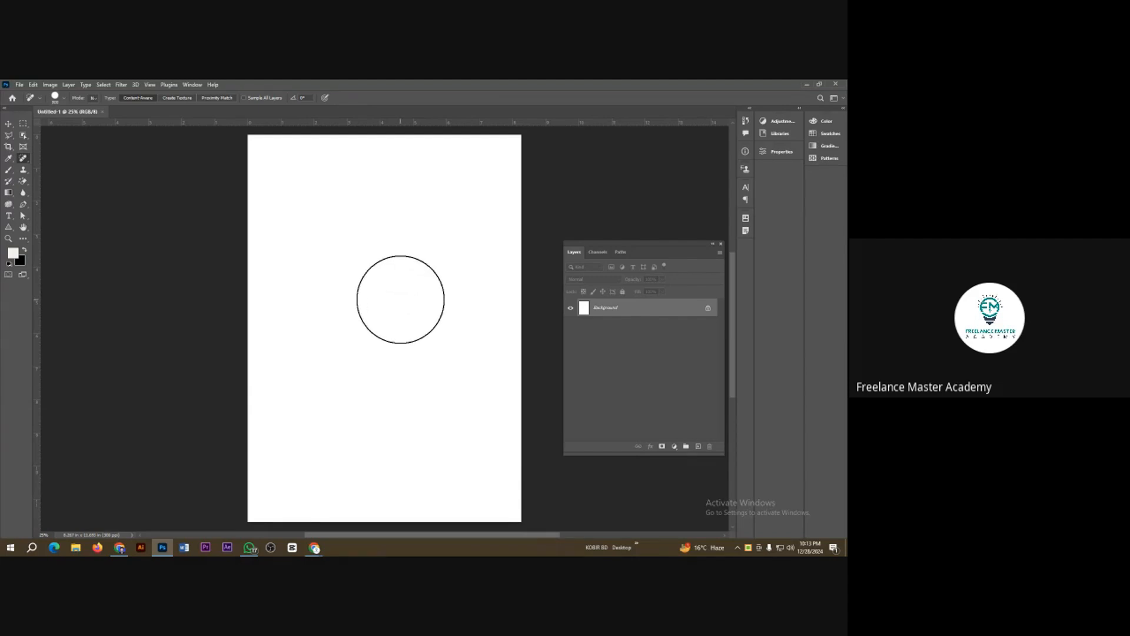
key("bracketleft")
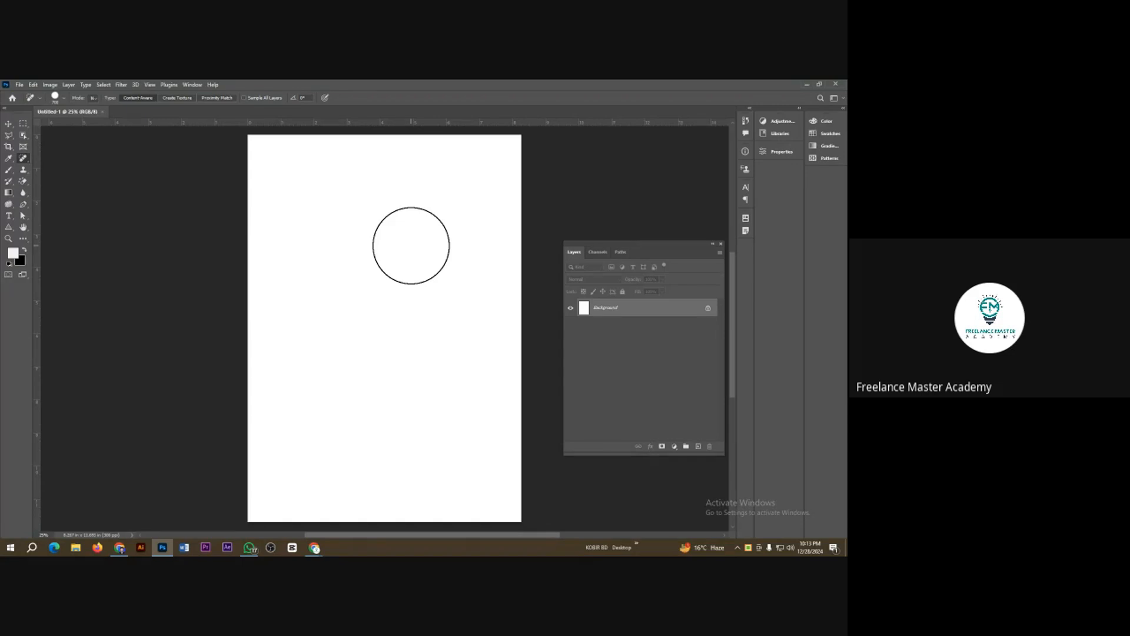
Step: Draw a light grey rectangle about 3.7 in wide and 2.4 in high in the page's upper left area
right_click(9, 230)
left_click(44, 228)
left_click_drag(282, 188, 404, 268)
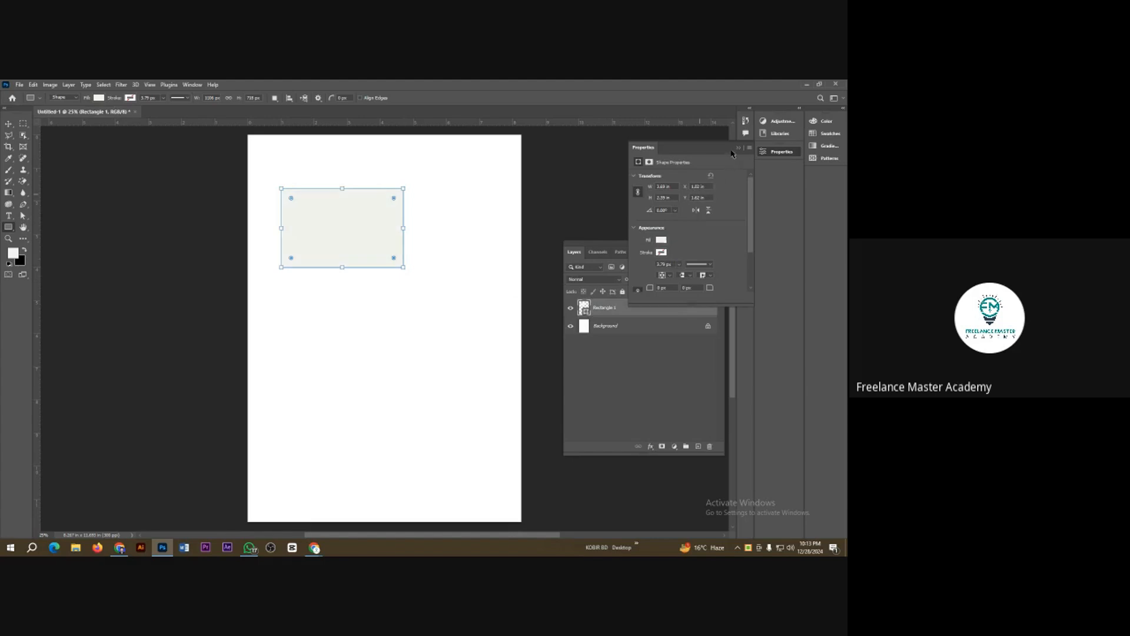
left_click(738, 147)
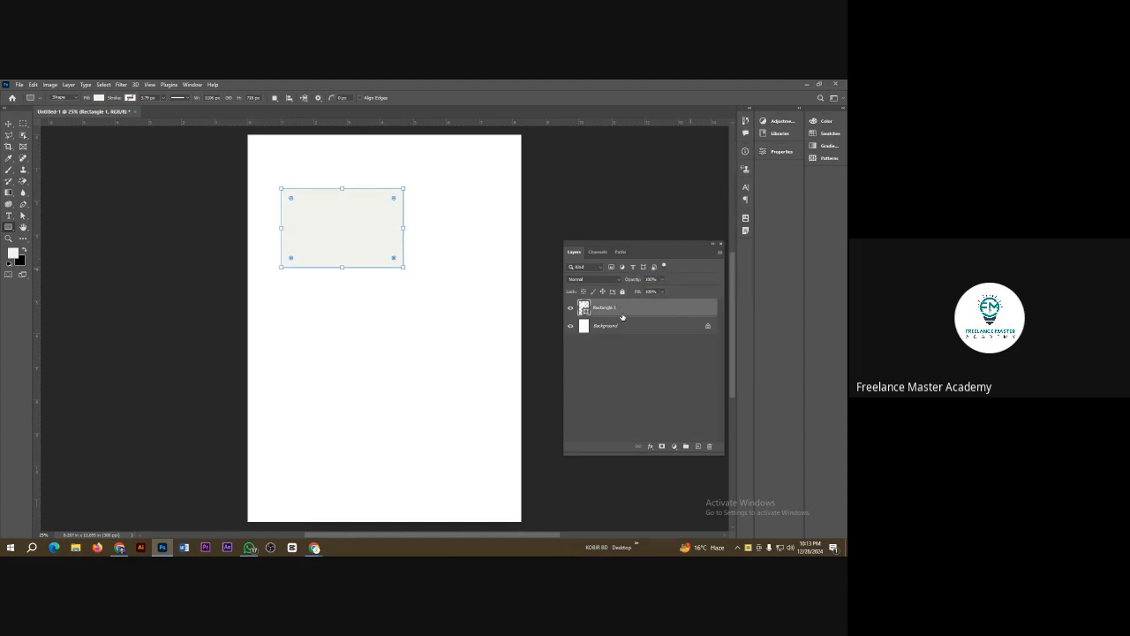
Step: Move the light grey rectangle toward the page's centre and delete it
left_click(9, 124)
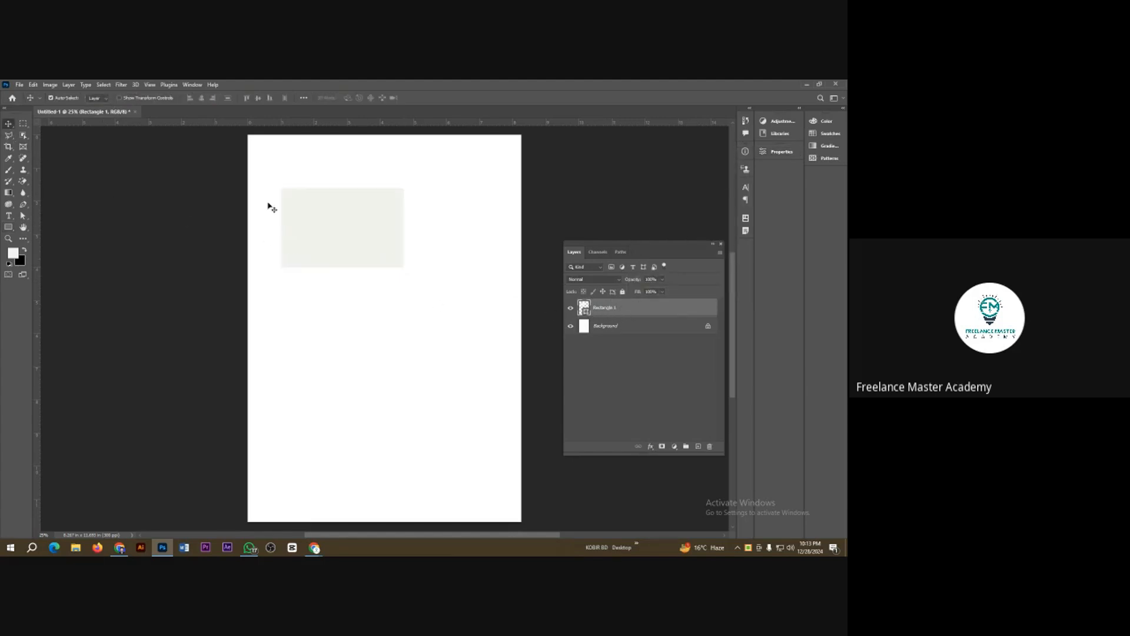
left_click_drag(391, 230, 404, 255)
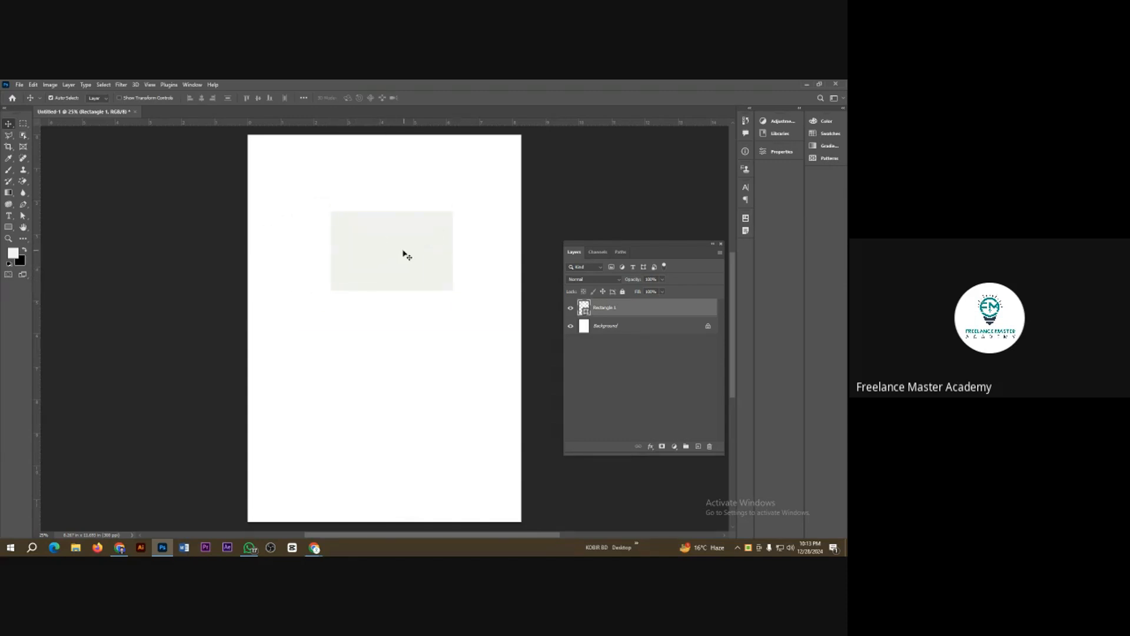
key("Delete")
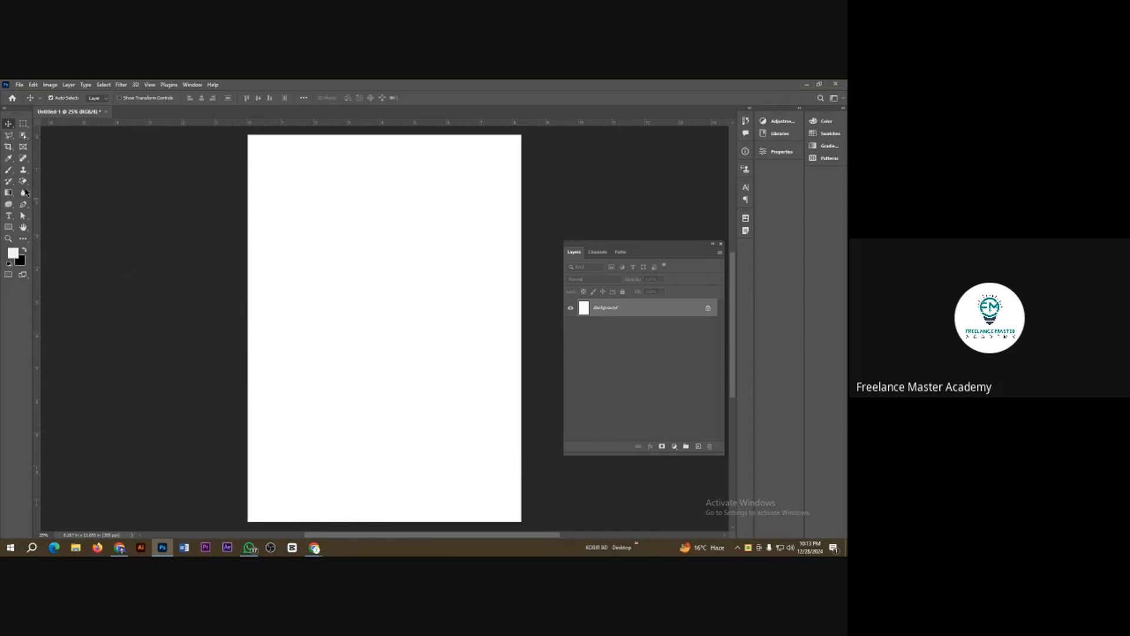
Step: Choose the Brush tool and set the foreground colour to orange #ffaa00
left_click(9, 169)
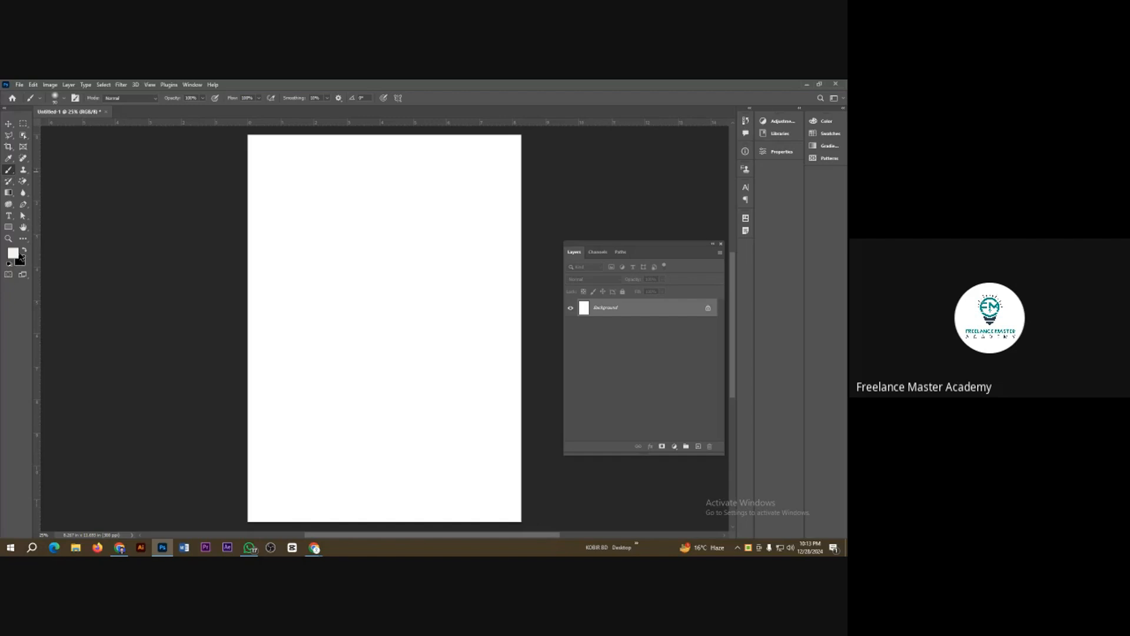
left_click(17, 255)
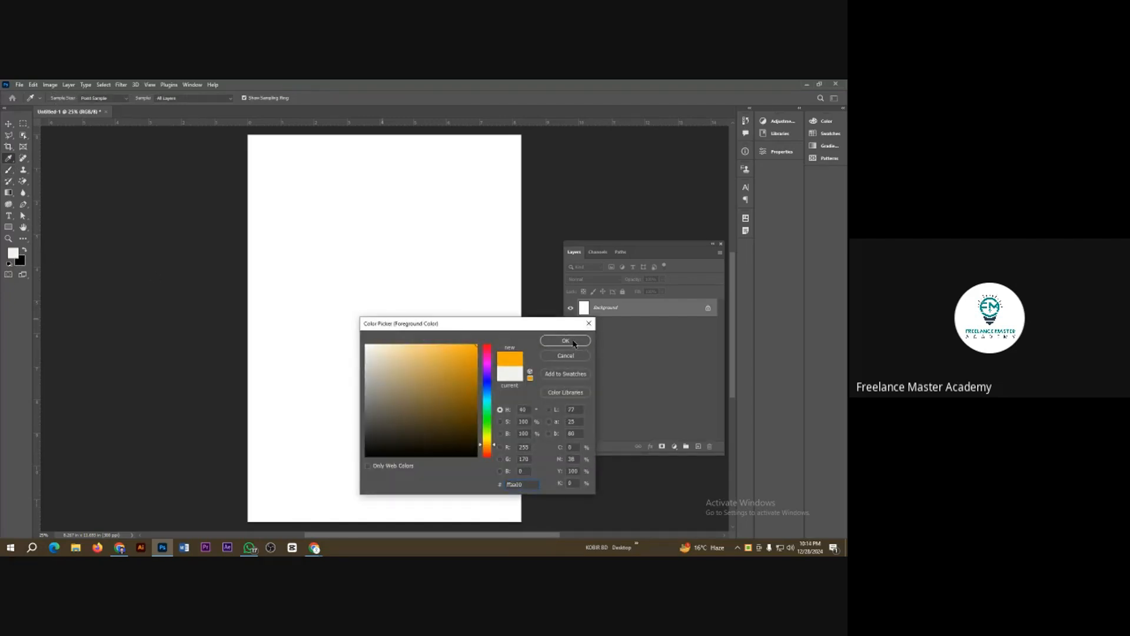
left_click(573, 343)
Step: Paint two freehand orange strokes on the Background layer and try to move them, declining the conversion to a normal layer
mouse_move(284, 335)
left_mouse_down()
mouse_move(313, 292)
mouse_move(410, 330)
mouse_move(446, 236)
mouse_move(499, 244)
left_mouse_up()
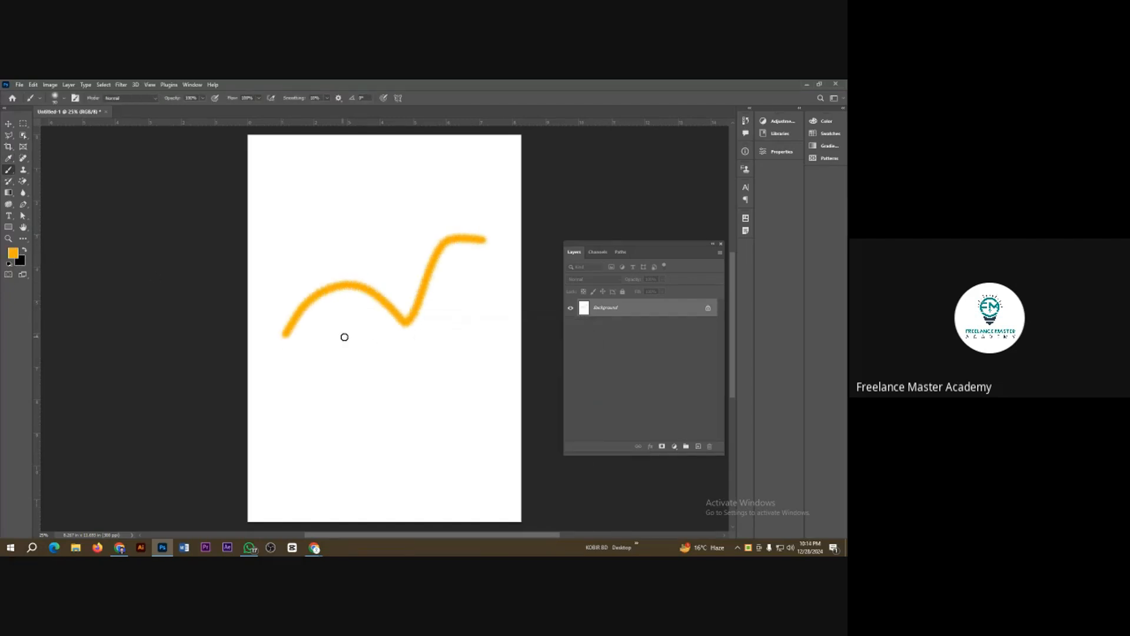
mouse_move(344, 337)
left_mouse_down()
mouse_move(369, 380)
mouse_move(427, 408)
mouse_move(487, 477)
left_mouse_up()
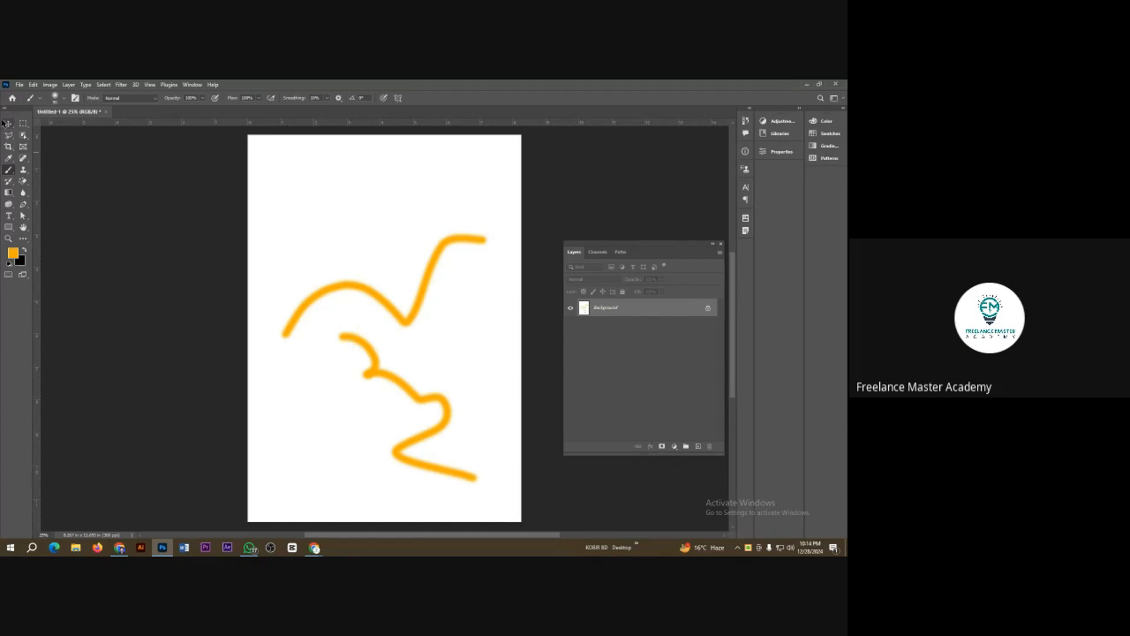
left_click(6, 123)
left_click_drag(390, 307, 398, 320)
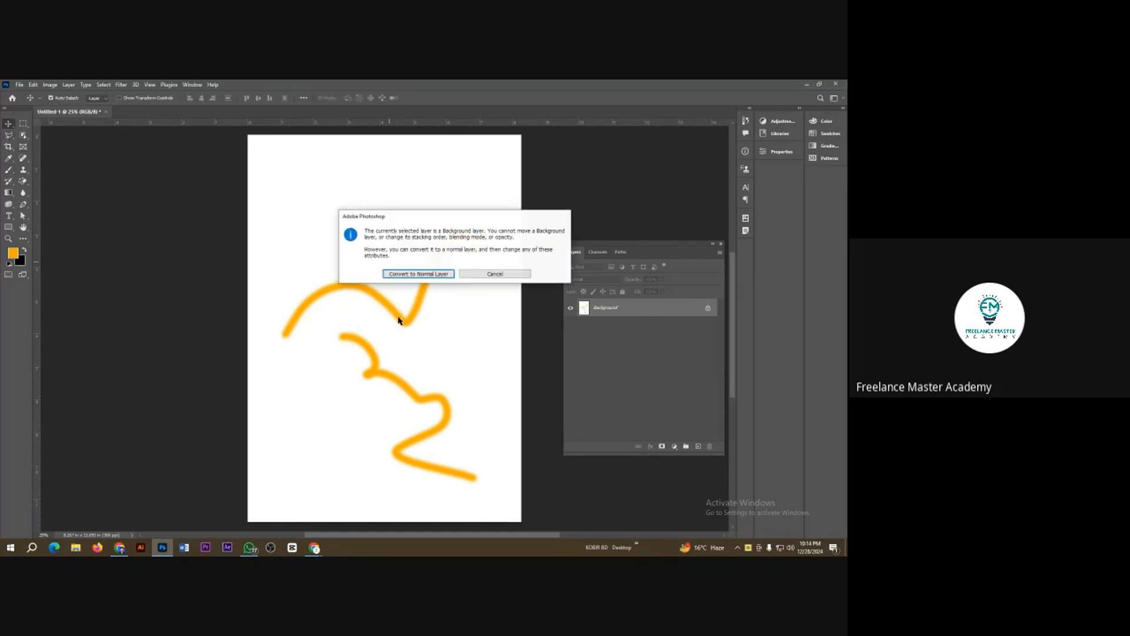
left_click(494, 274)
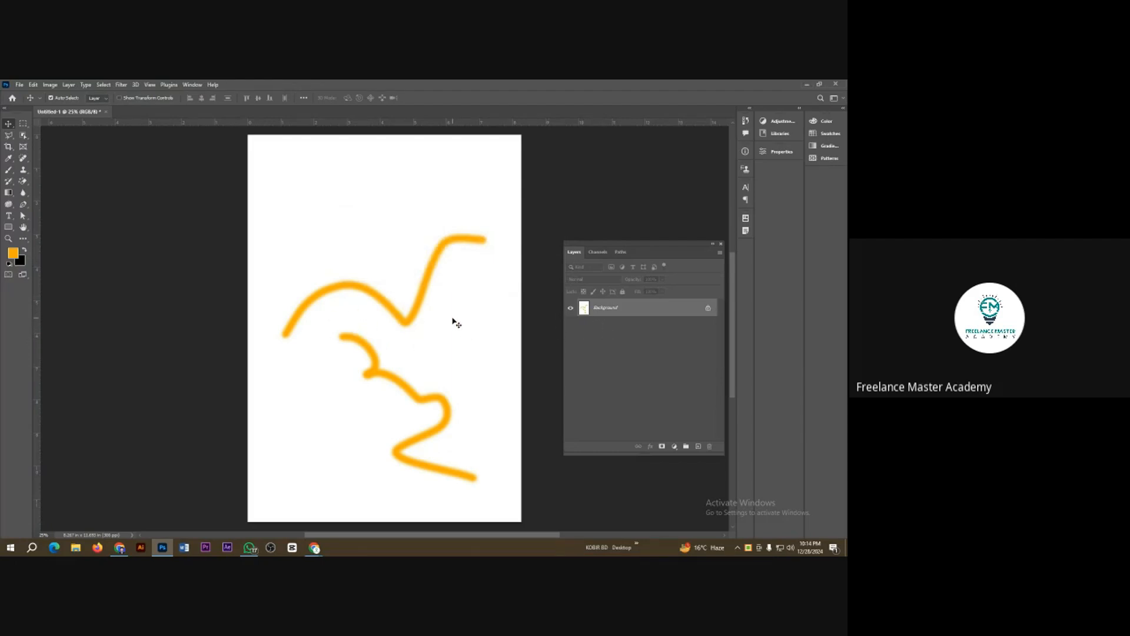
Step: Undo both orange brush strokes on the Background layer
key("ctrl+z")
key("ctrl+z")
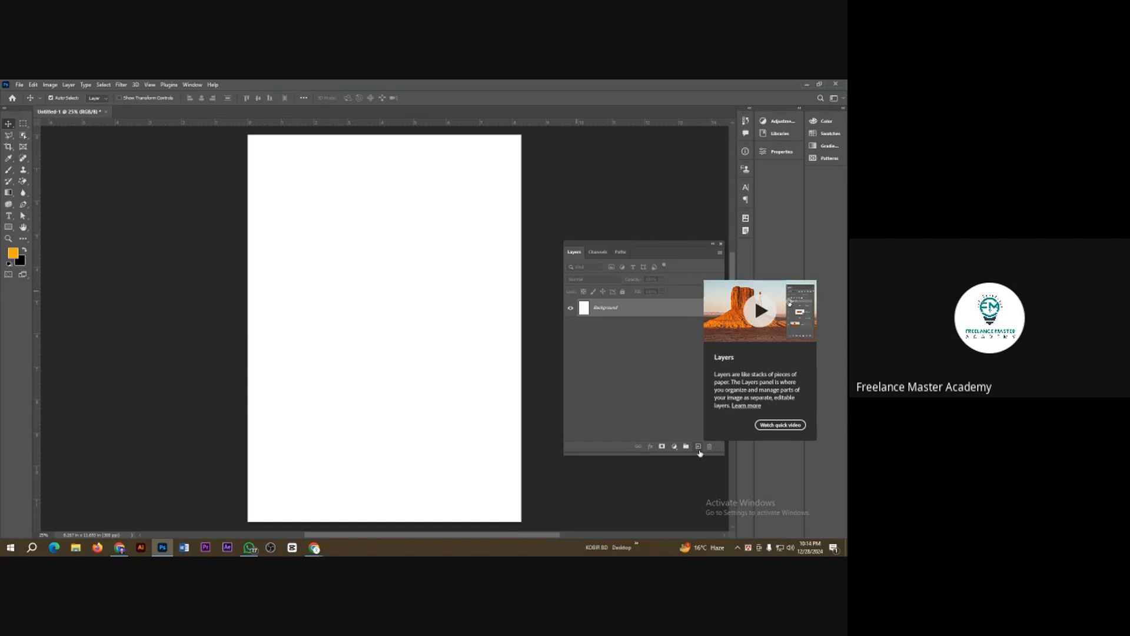
Step: Inspect the layer creation controls with the screen magnified, and return the magnification to 100%
key("super+plus")
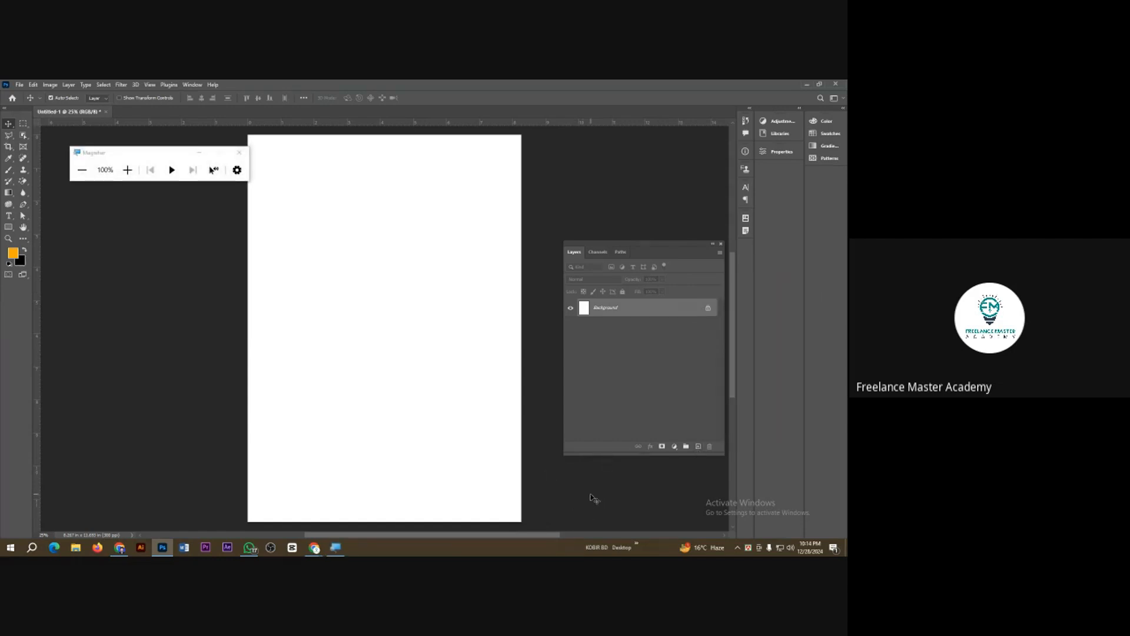
key("super+plus")
key("super+plus")
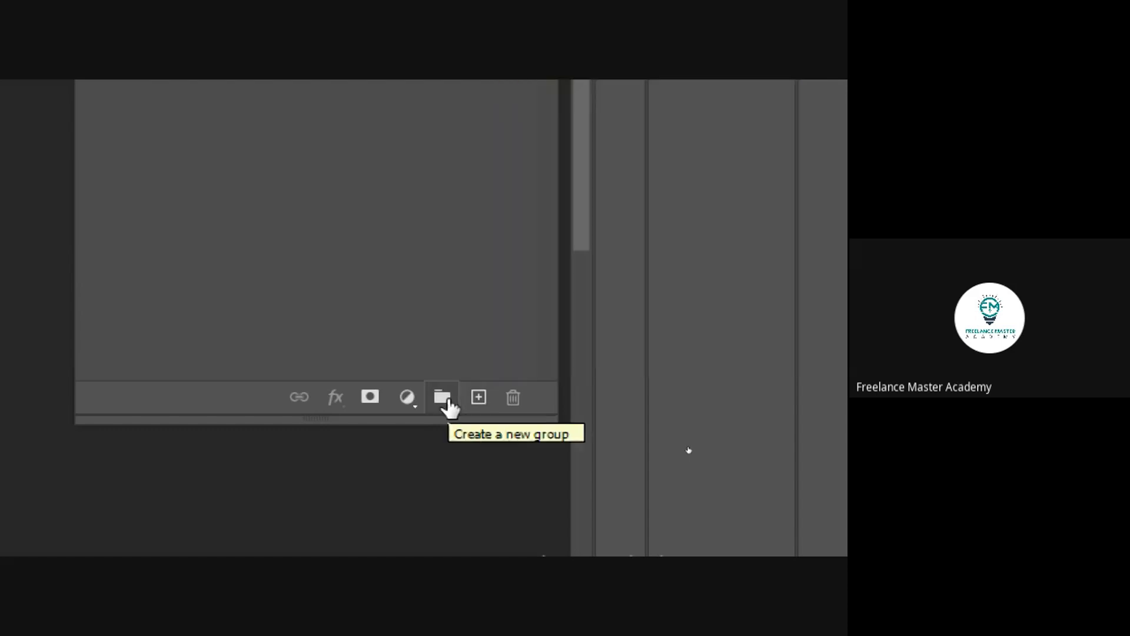
key("super+minus")
key("super+minus")
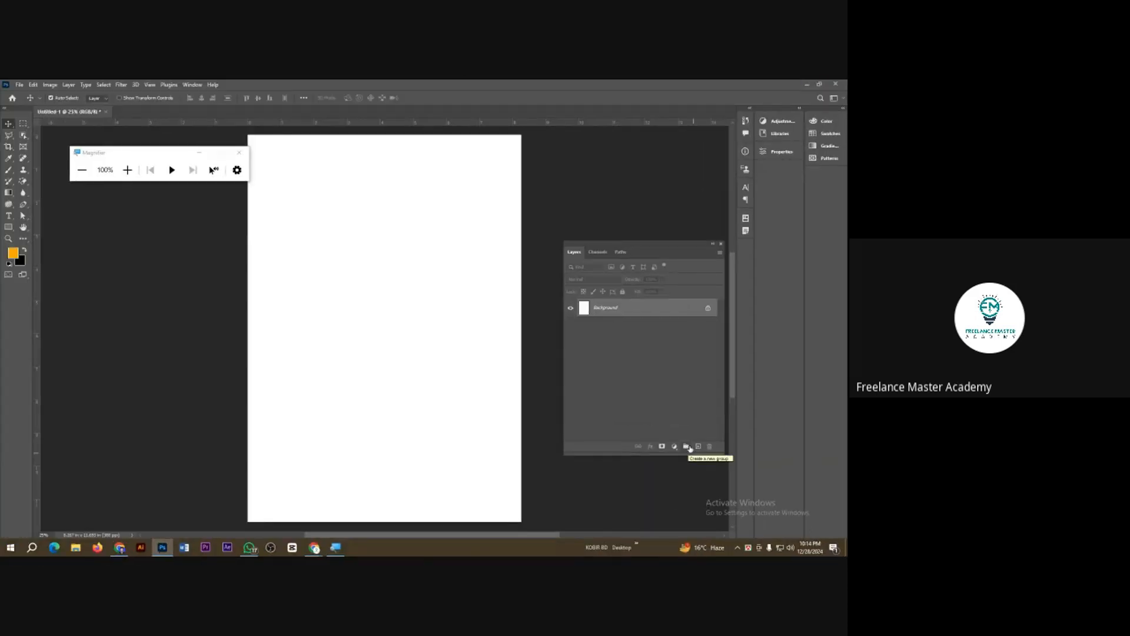
Step: Paint three wavy orange strokes on a new layer above the Background and delete that layer
left_click(699, 447)
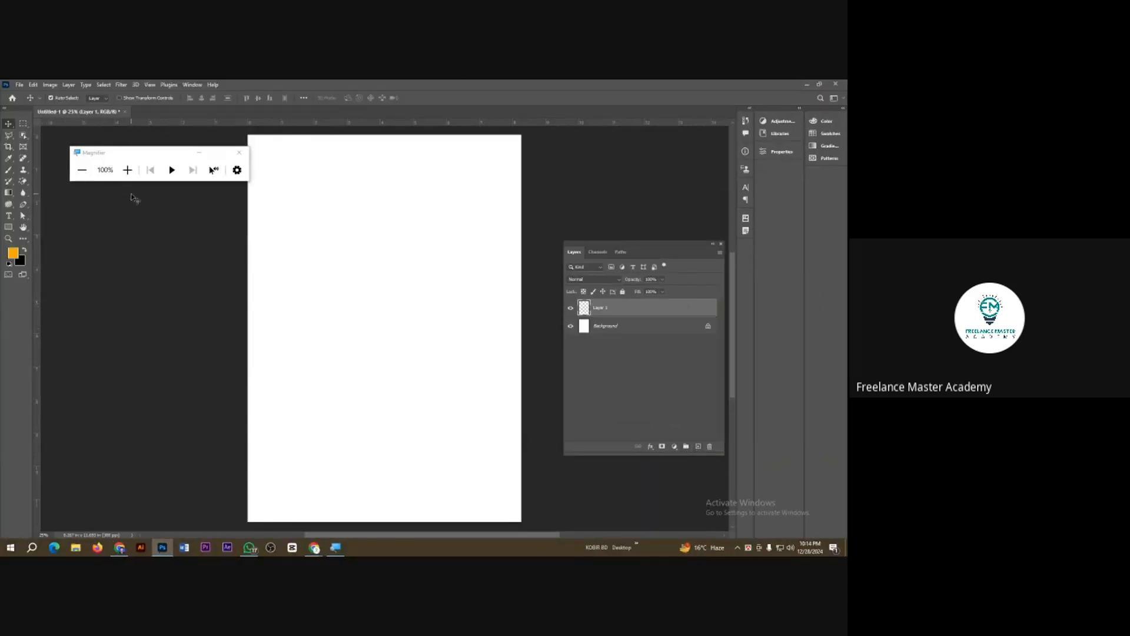
left_click(239, 153)
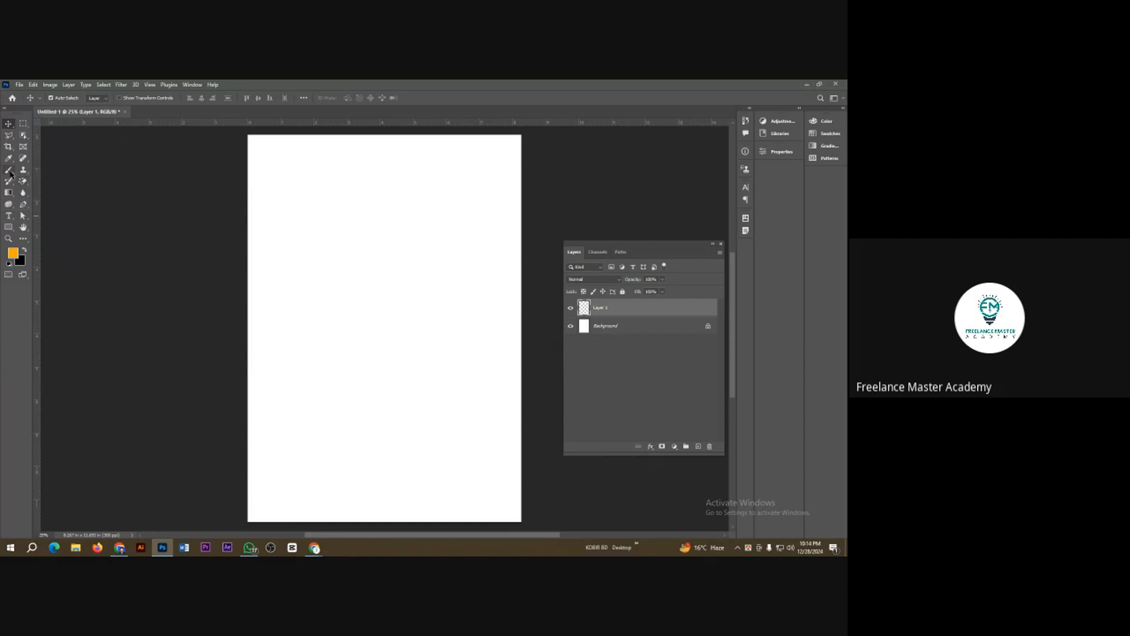
left_click(8, 170)
mouse_move(273, 315)
left_mouse_down()
mouse_move(300, 249)
mouse_move(380, 348)
mouse_move(522, 240)
left_mouse_up()
mouse_move(250, 402)
left_mouse_down()
mouse_move(457, 388)
mouse_move(575, 398)
left_mouse_up()
mouse_move(250, 438)
left_mouse_down()
mouse_move(307, 421)
mouse_move(502, 422)
mouse_move(586, 462)
left_mouse_up()
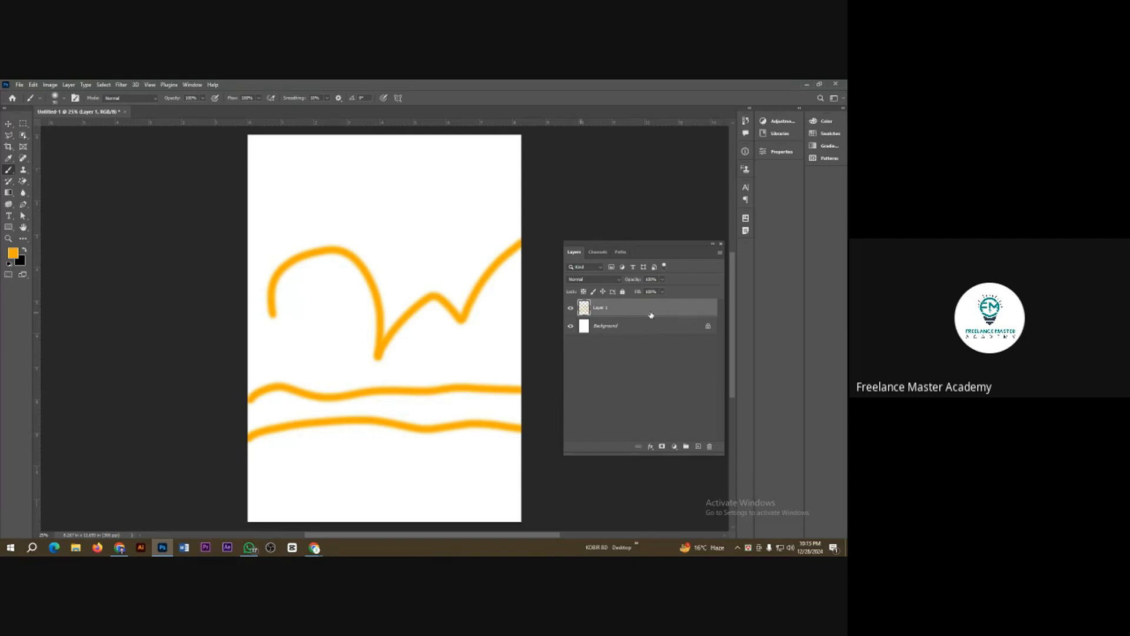
key("Delete")
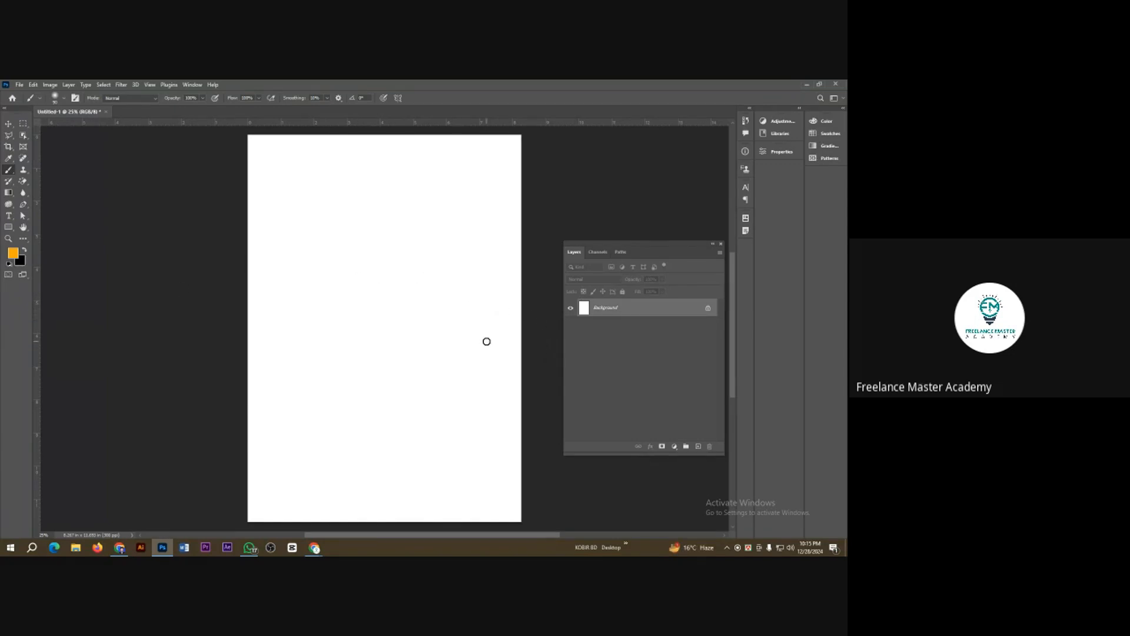
Step: Paint a broad orange wave and a dark brown #674500 wave beneath it, each on its own new layer
left_click(699, 446)
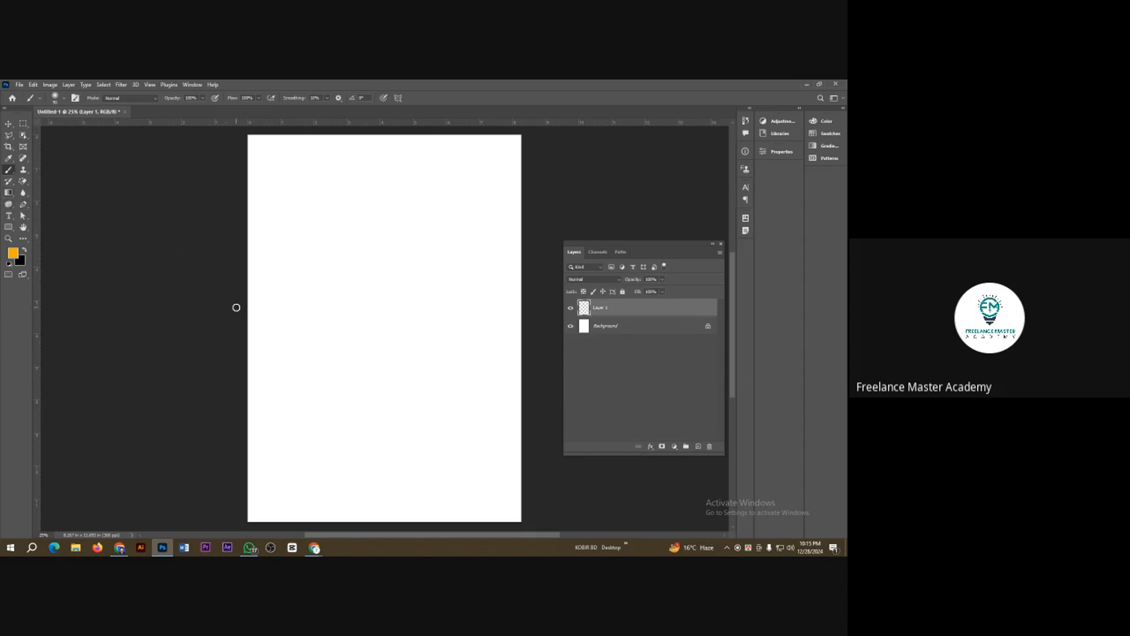
mouse_move(239, 373)
left_mouse_down()
mouse_move(292, 299)
mouse_move(530, 350)
left_mouse_up()
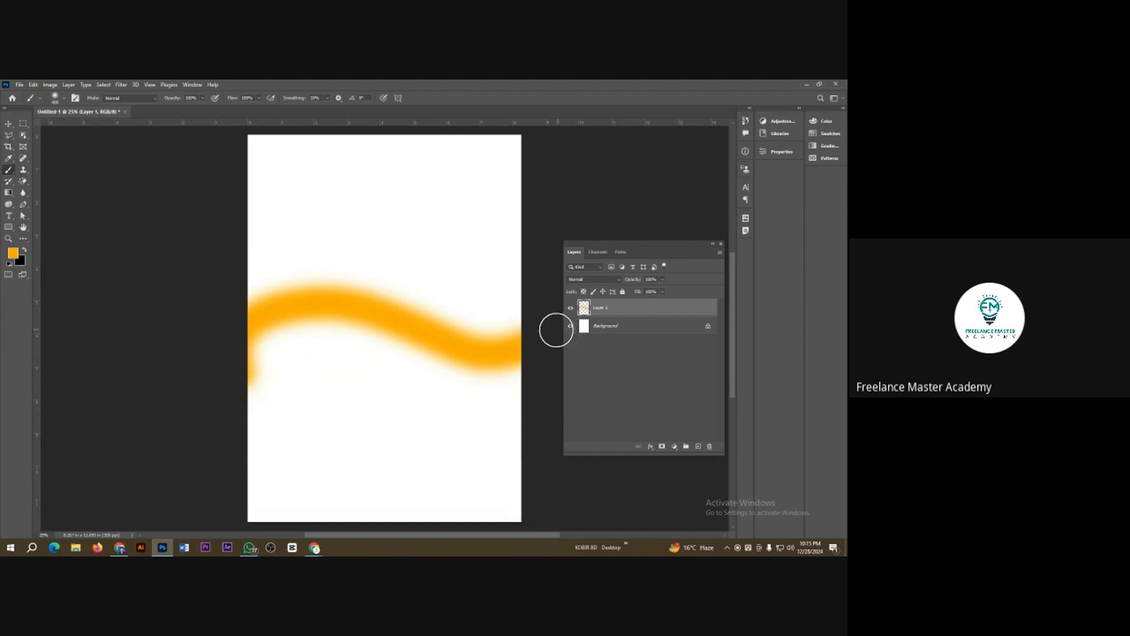
left_click(698, 447)
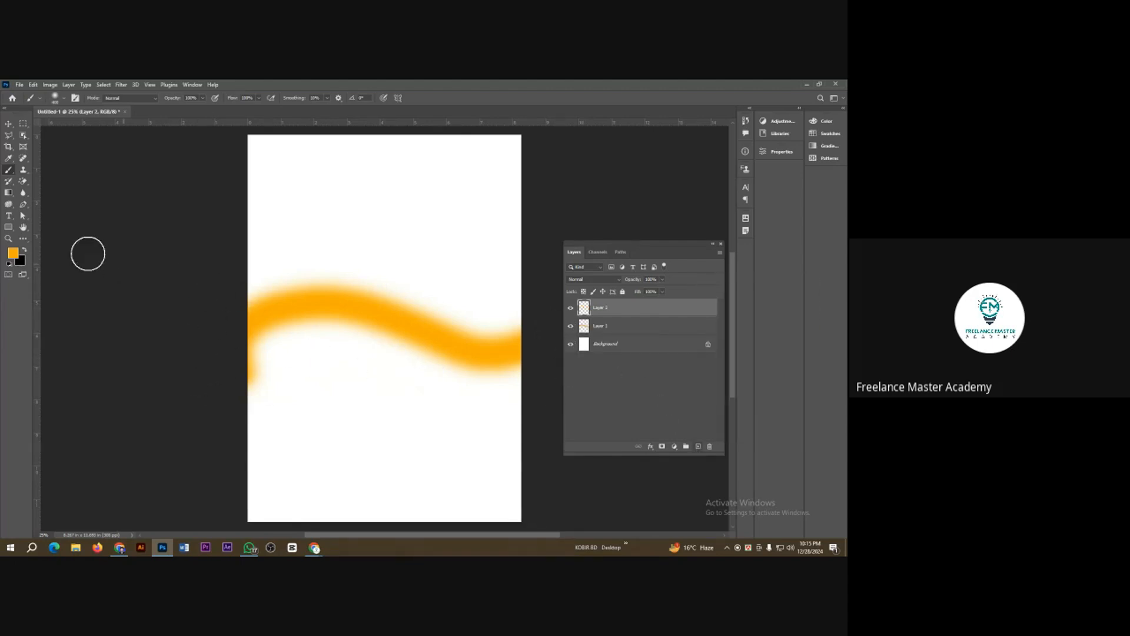
left_click(12, 254)
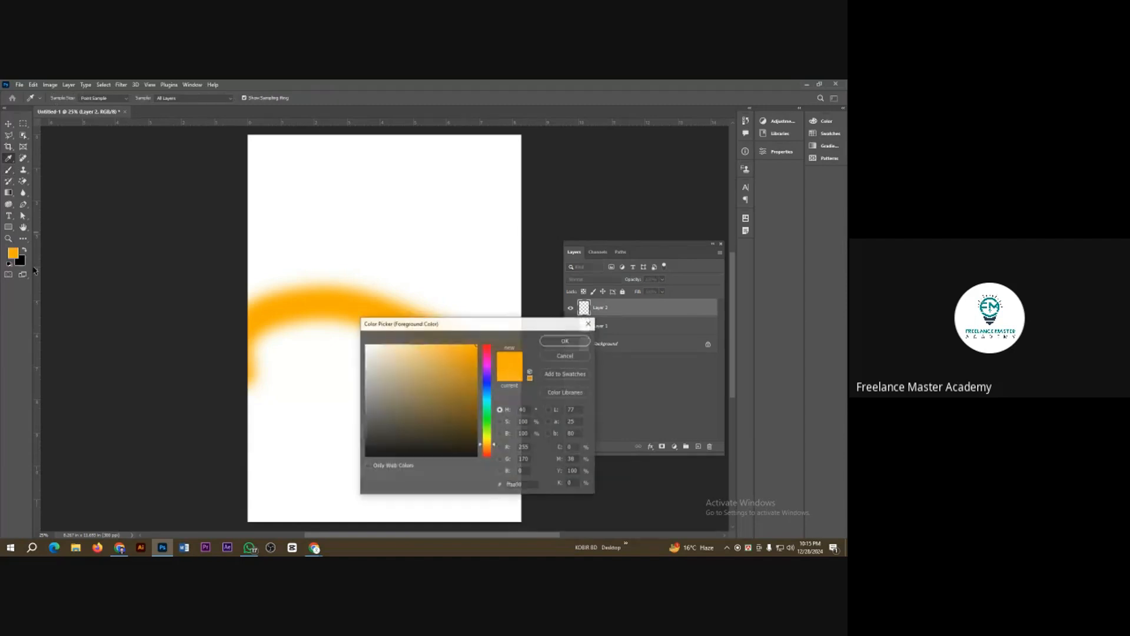
left_click(477, 411)
left_click(565, 341)
key("b")
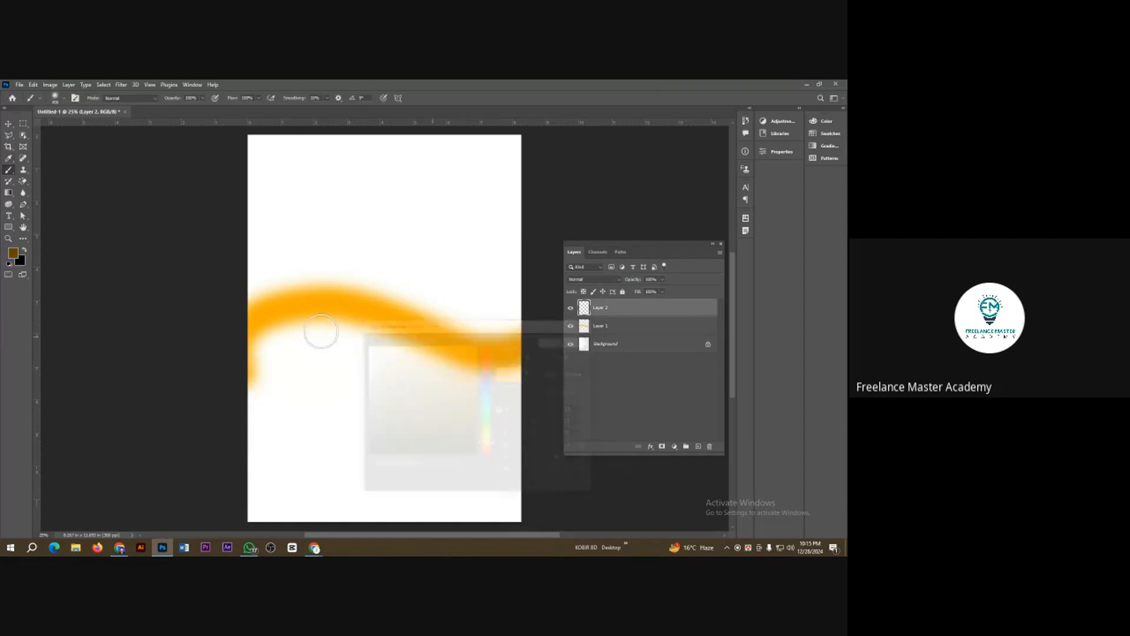
mouse_move(252, 398)
left_mouse_down()
mouse_move(484, 397)
mouse_move(530, 377)
left_mouse_up()
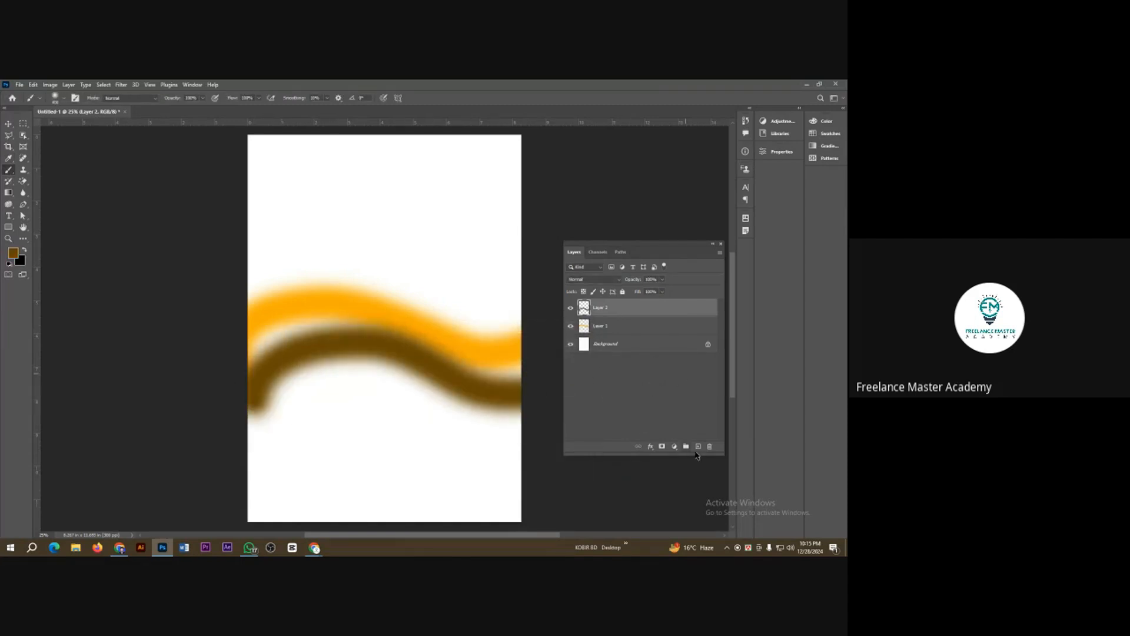
Step: On a new layer, paint three blue waves across the page, one below the brown wave and two over and above the orange one
left_click(698, 447)
left_click(12, 255)
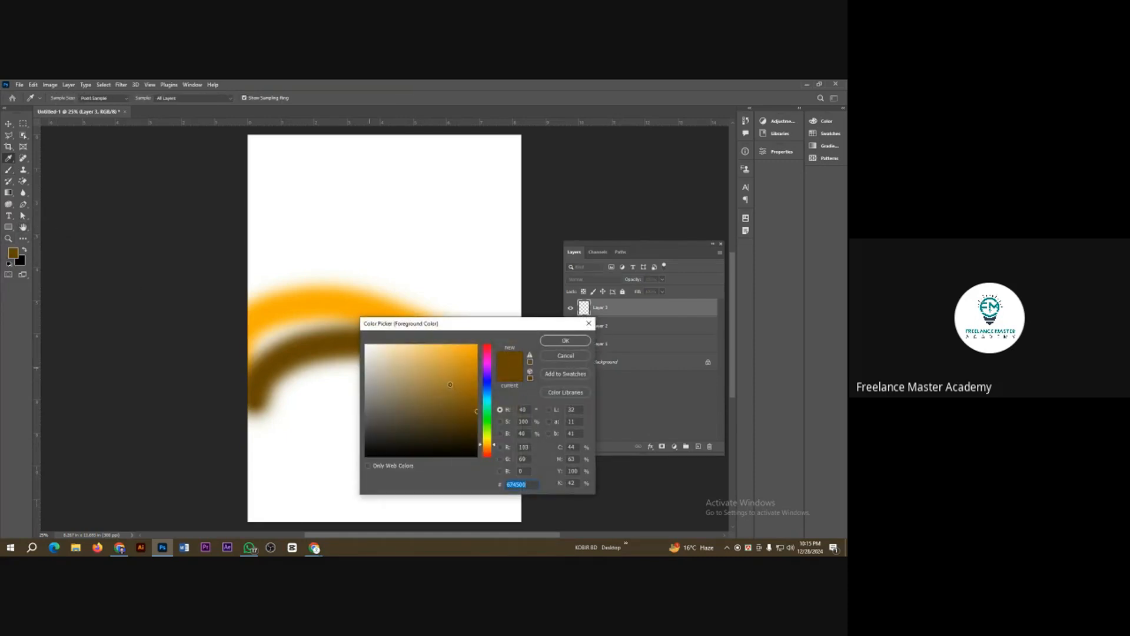
type("ffaa00")
left_click(485, 396)
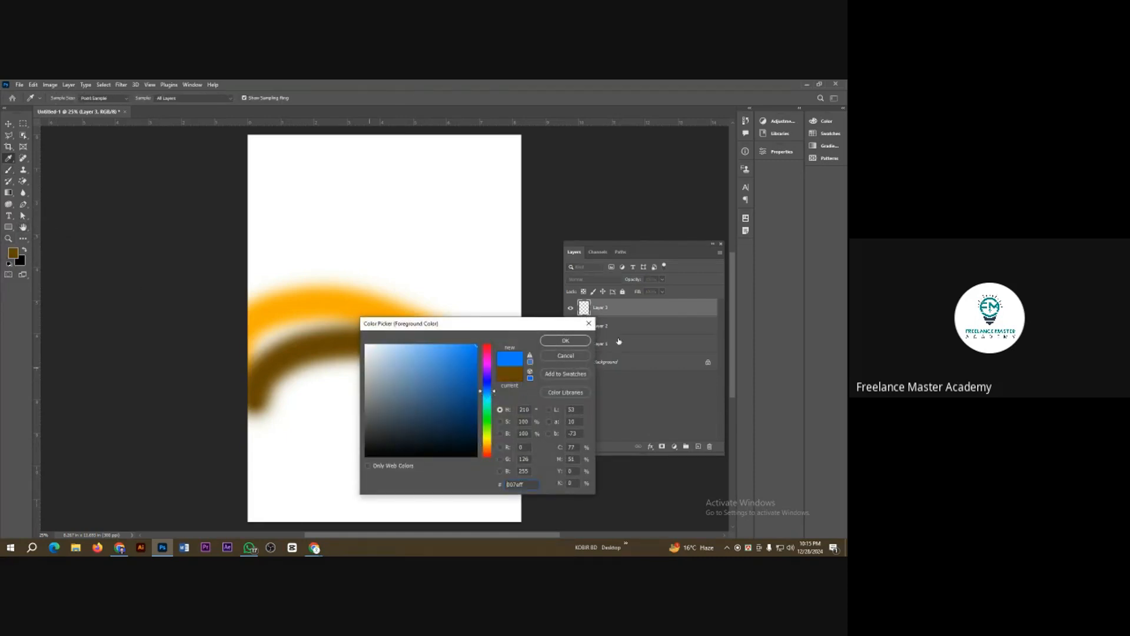
left_click(565, 341)
mouse_move(271, 434)
left_mouse_down()
mouse_move(469, 378)
mouse_move(652, 412)
left_mouse_up()
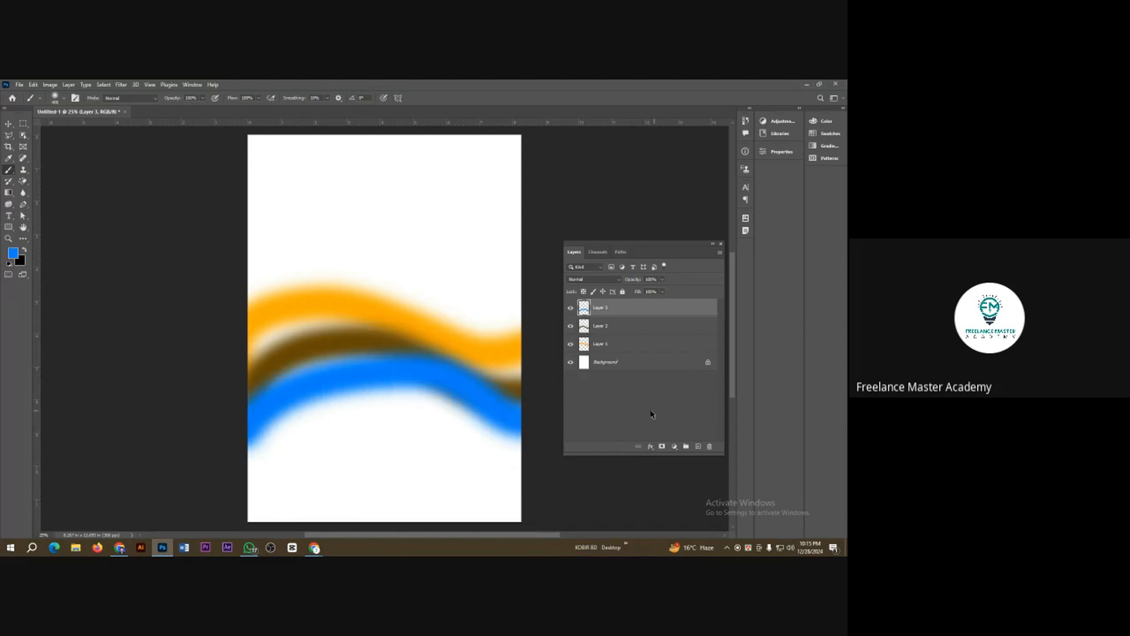
left_click_drag(235, 336, 406, 300)
left_click_drag(453, 331, 521, 321)
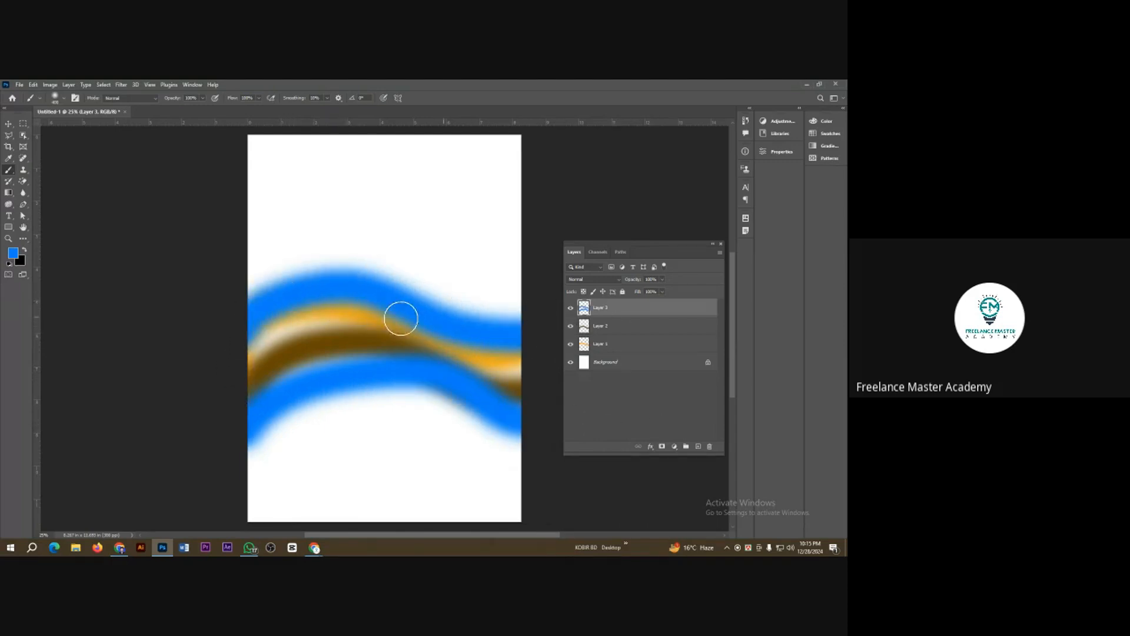
mouse_move(232, 288)
left_mouse_down()
mouse_move(406, 270)
mouse_move(480, 292)
mouse_move(580, 283)
left_mouse_up()
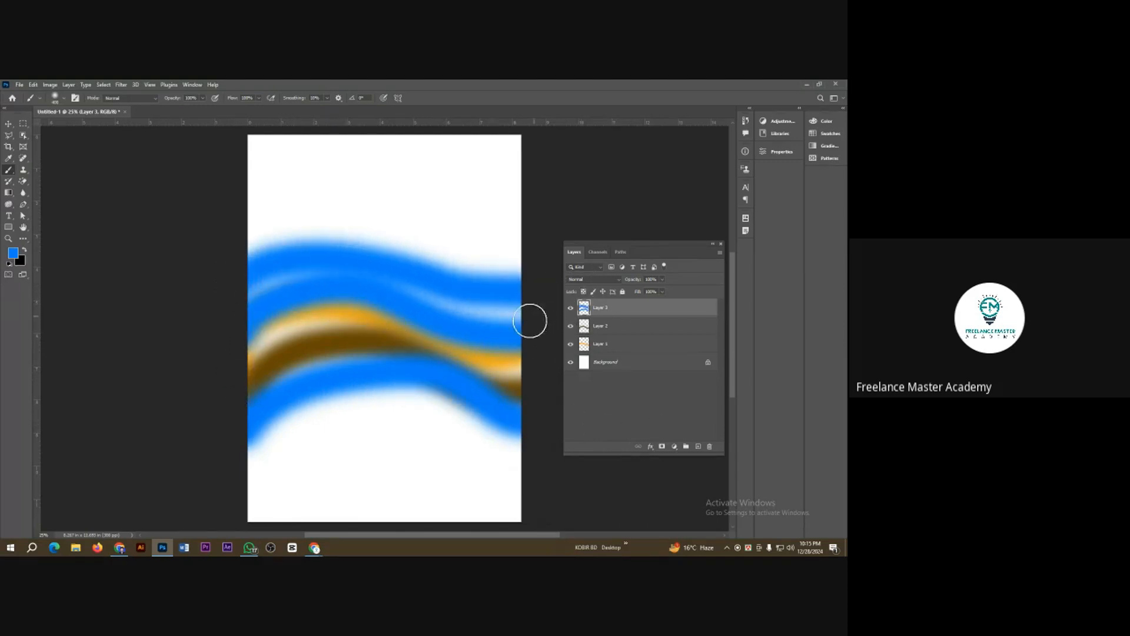
Step: Set the foreground colour to magenta #ea00ff and paint a wave above the blue ones on a new layer
left_click(15, 255)
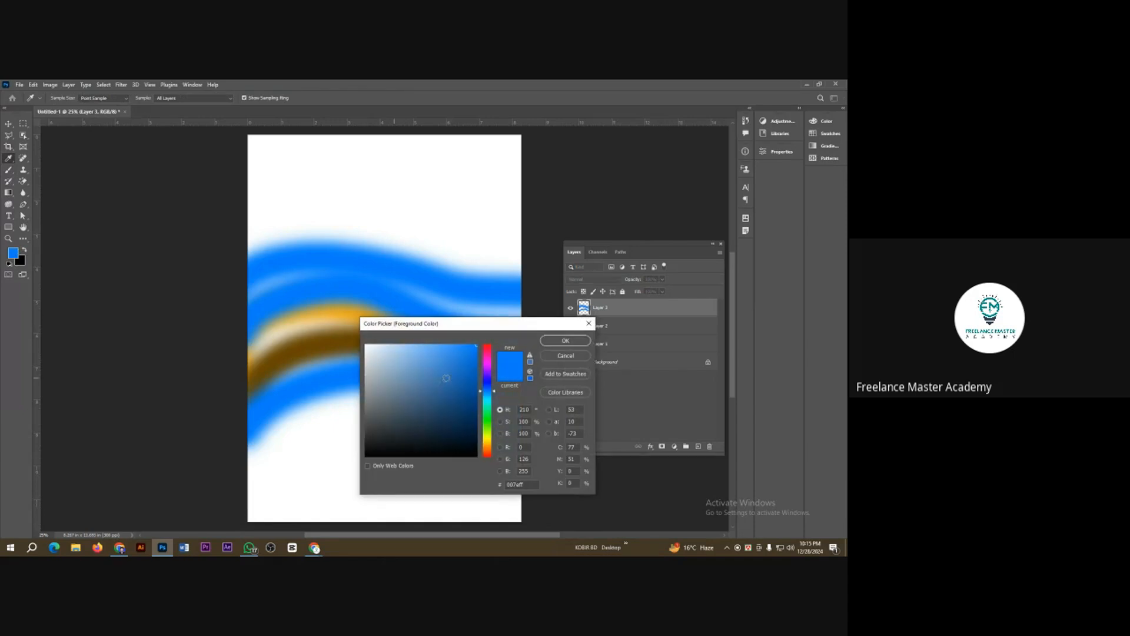
left_click_drag(487, 381, 494, 365)
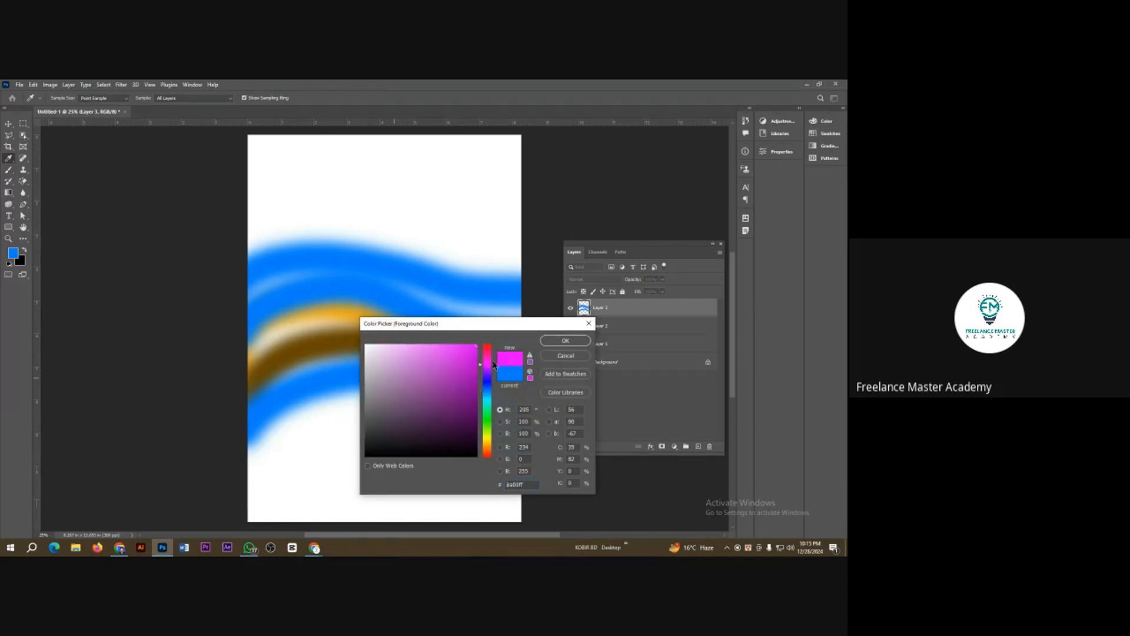
left_click(565, 341)
left_click(700, 447)
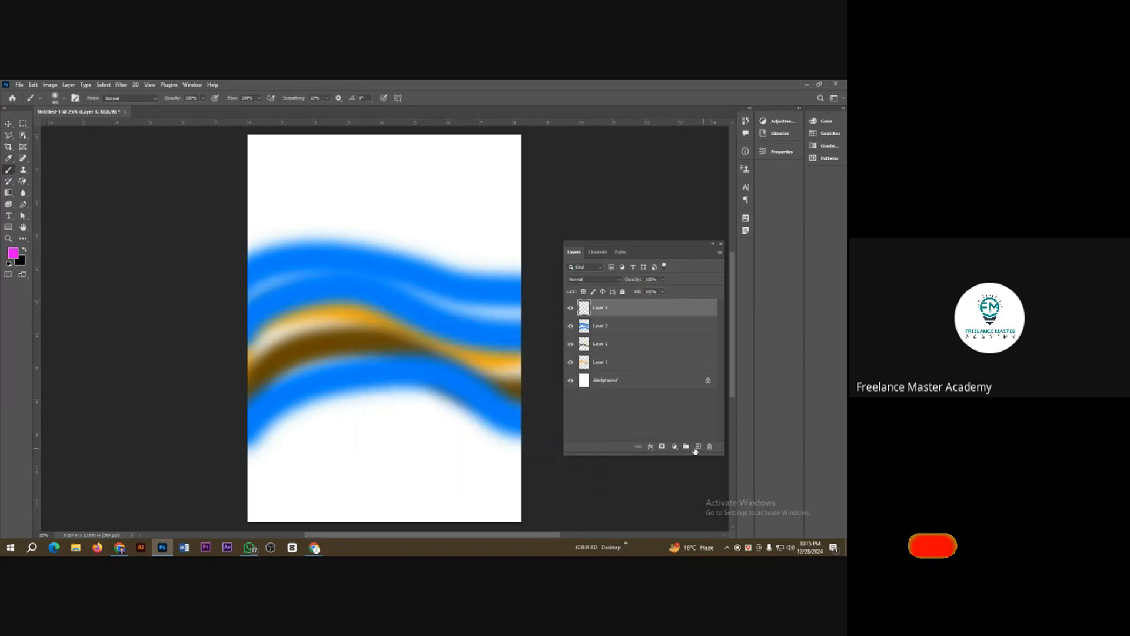
mouse_move(245, 244)
left_mouse_down()
mouse_move(594, 252)
mouse_move(641, 220)
left_mouse_up()
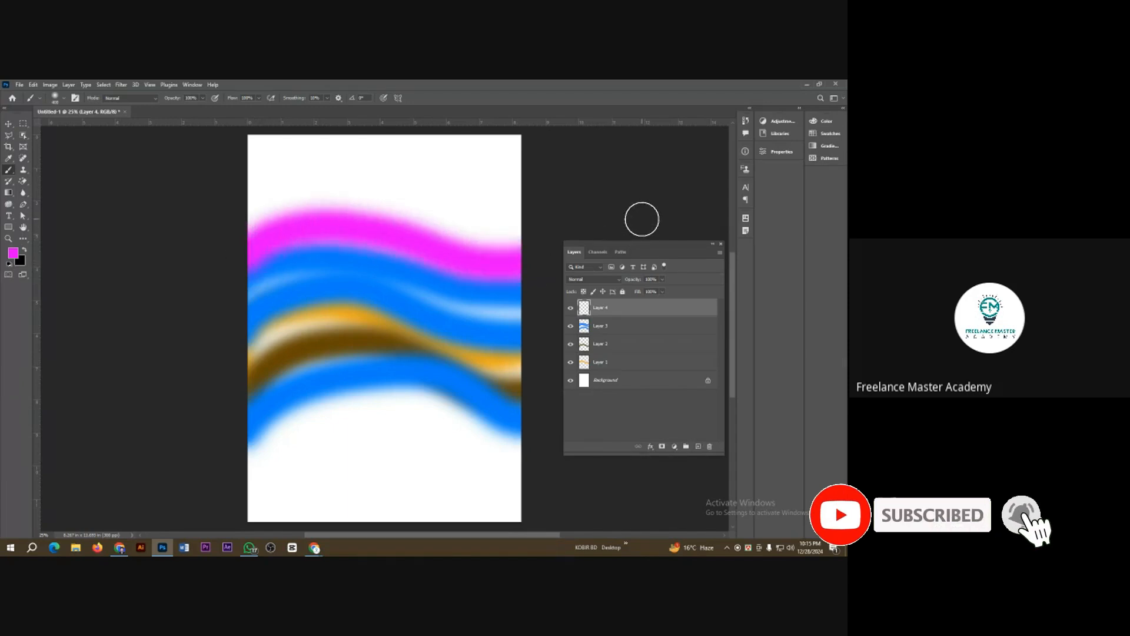
Step: Move the brown wave above the magenta one, and delete all four painted layers
left_click(8, 124)
left_click_drag(338, 347, 324, 196)
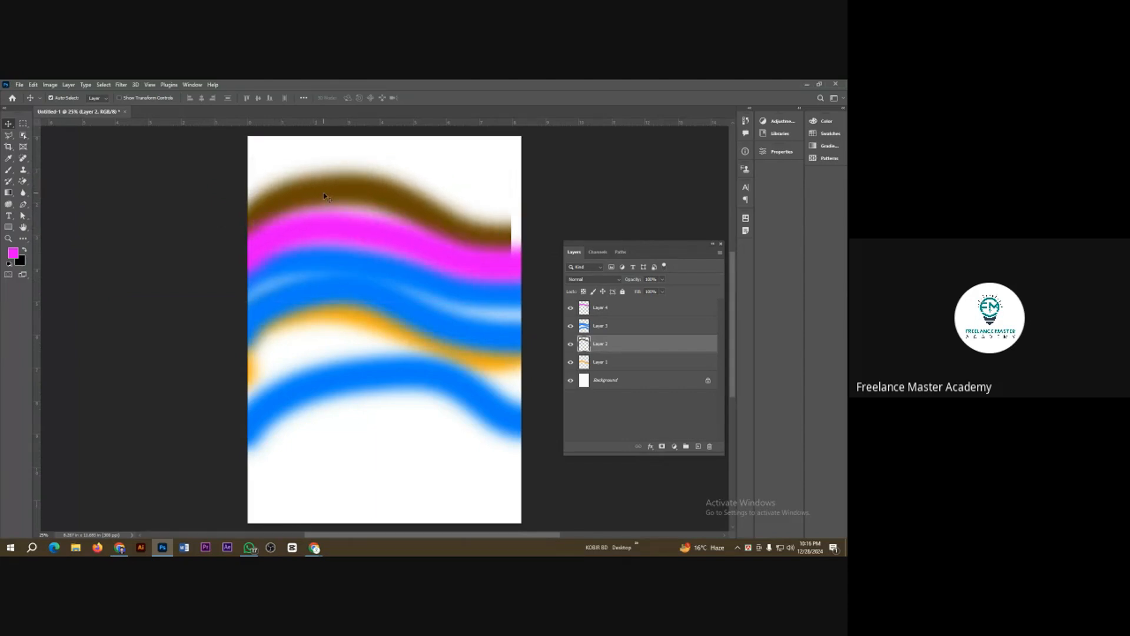
key("Delete")
key("Delete")
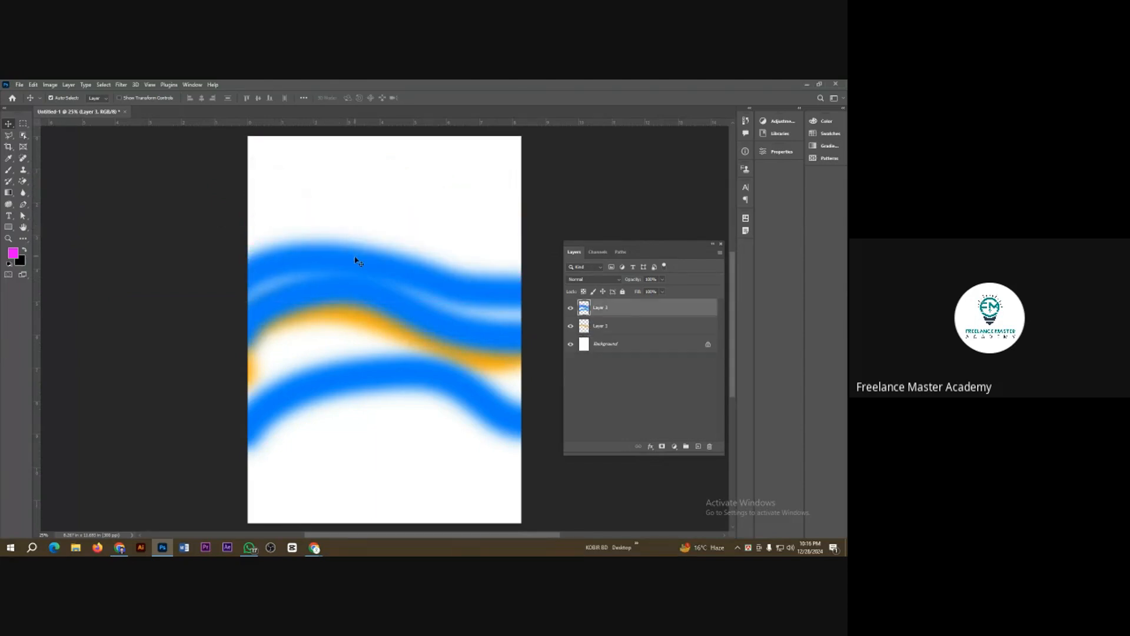
key("Delete")
key("Delete")
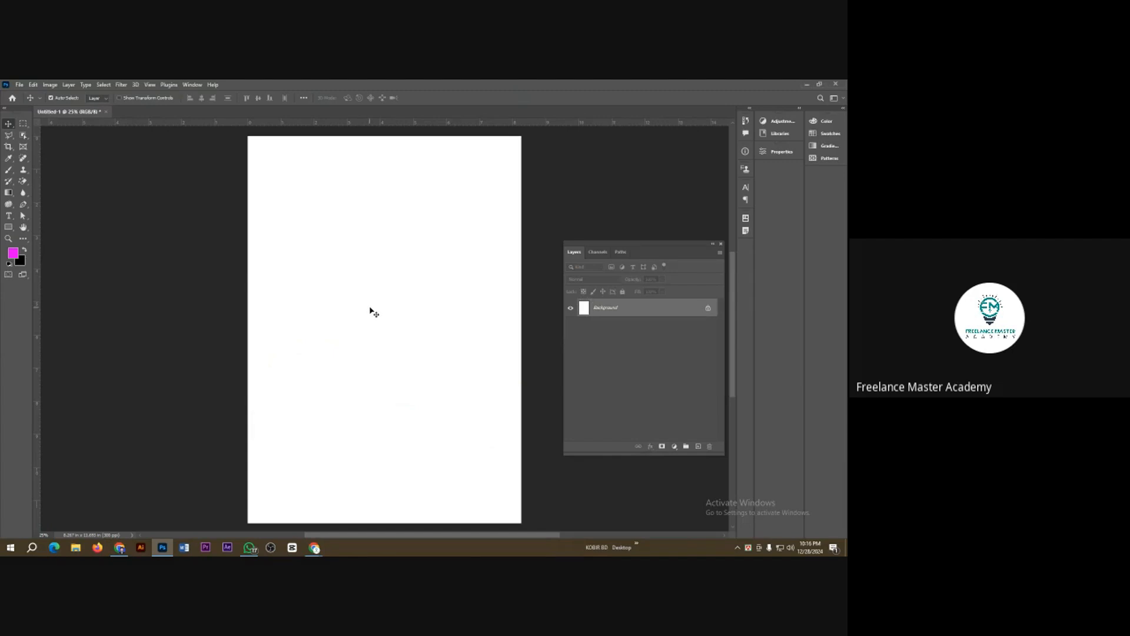
Step: Paint two broad magenta waves directly on the Background layer and switch to the Move tool
left_click(9, 170)
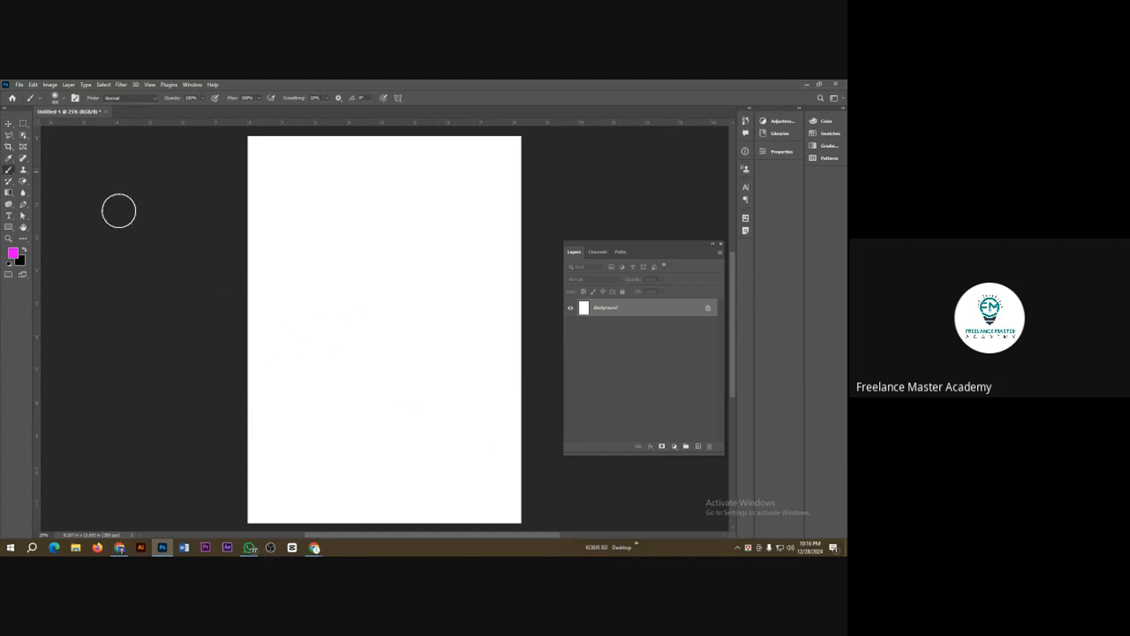
left_click_drag(244, 376, 486, 315)
left_click_drag(218, 294, 564, 285)
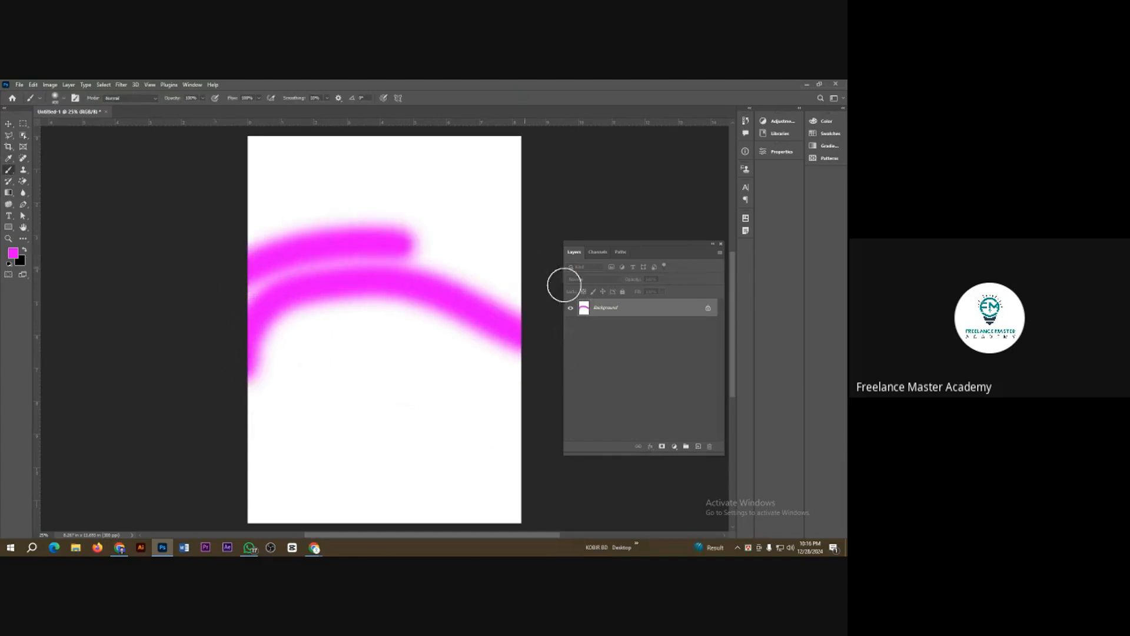
left_click(8, 124)
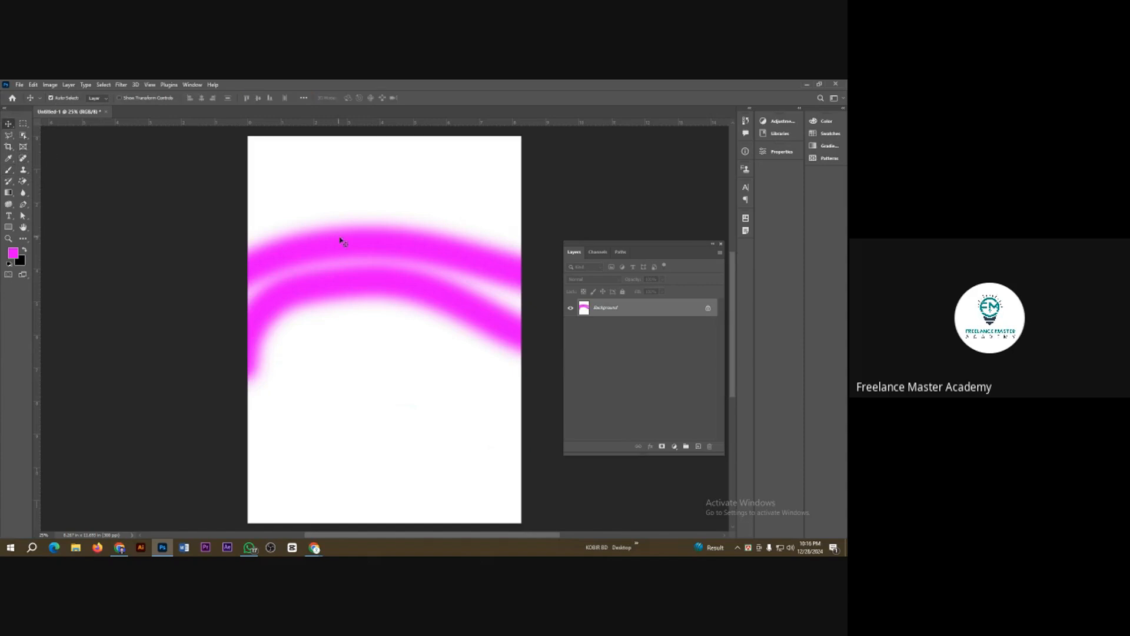
Step: Try to move the magenta waves painted directly on the locked Background layer
left_click_drag(347, 241, 373, 212)
left_click(495, 274)
Step: Check the class call in Google Meet and return to Photoshop
mouse_move(318, 548)
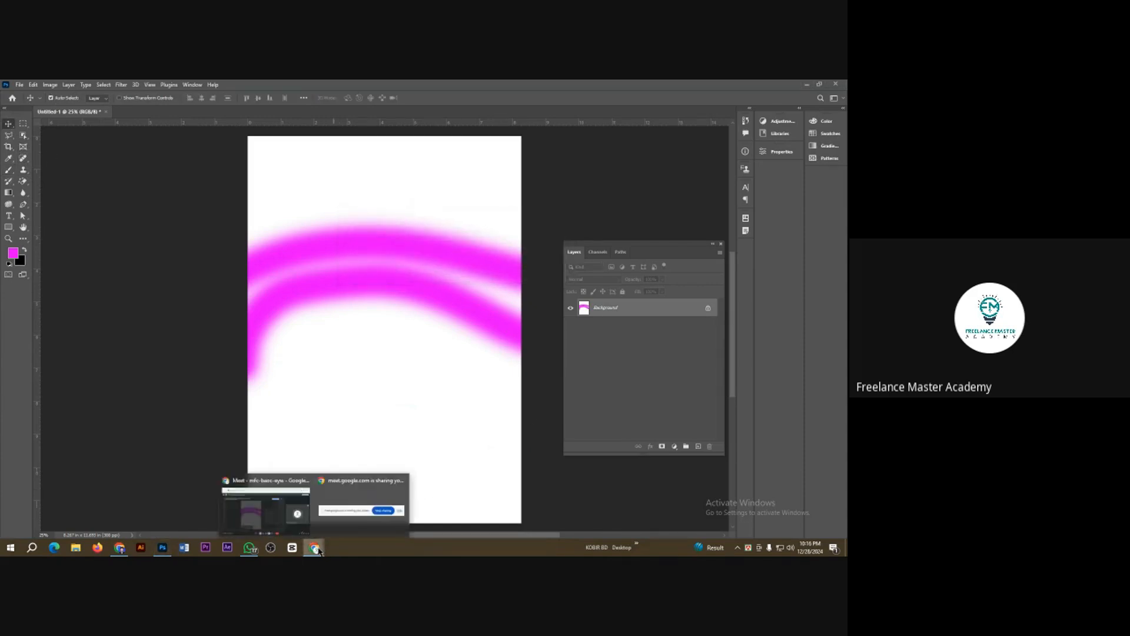
left_click(280, 519)
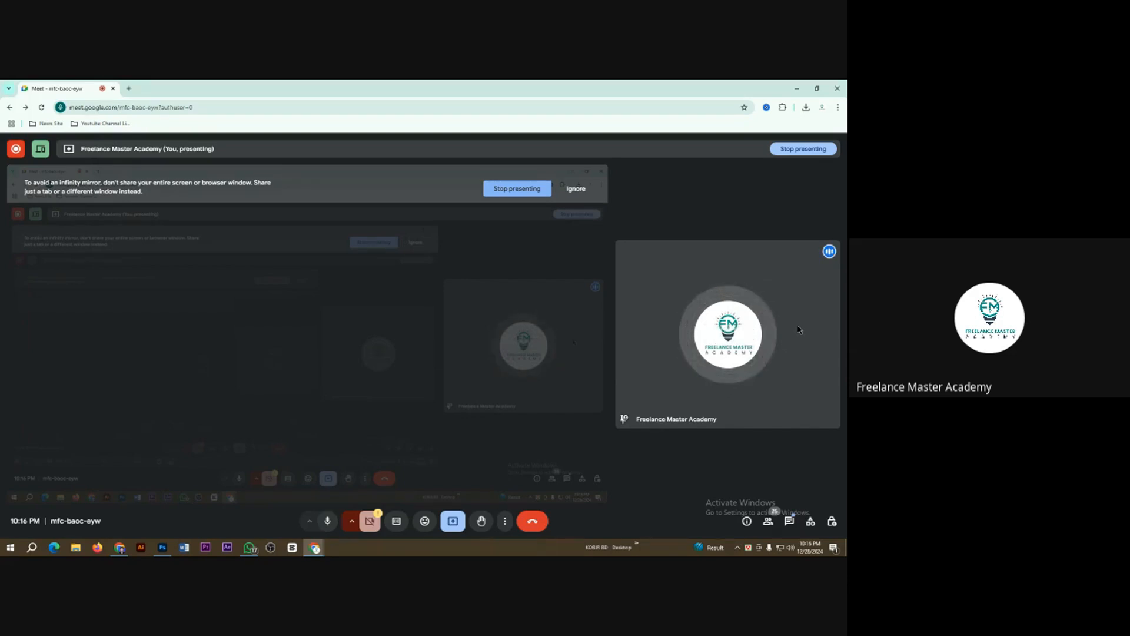
left_click(162, 547)
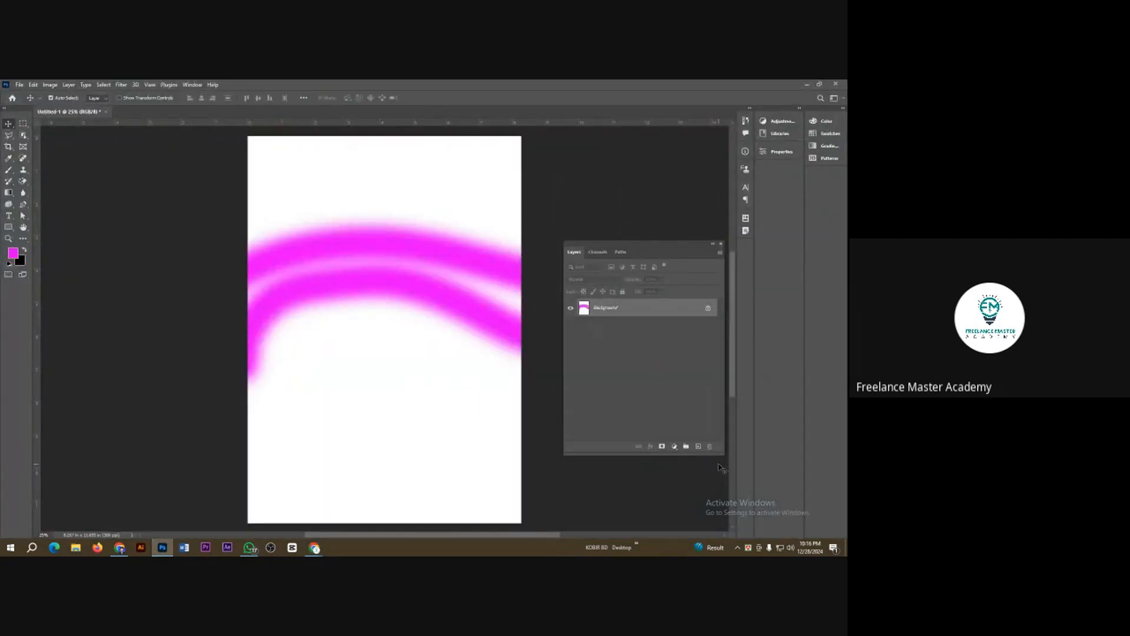
Step: Add two new layers and brush two magenta waves on the upper one, above and below the existing waves
left_click(700, 450)
left_click(699, 450)
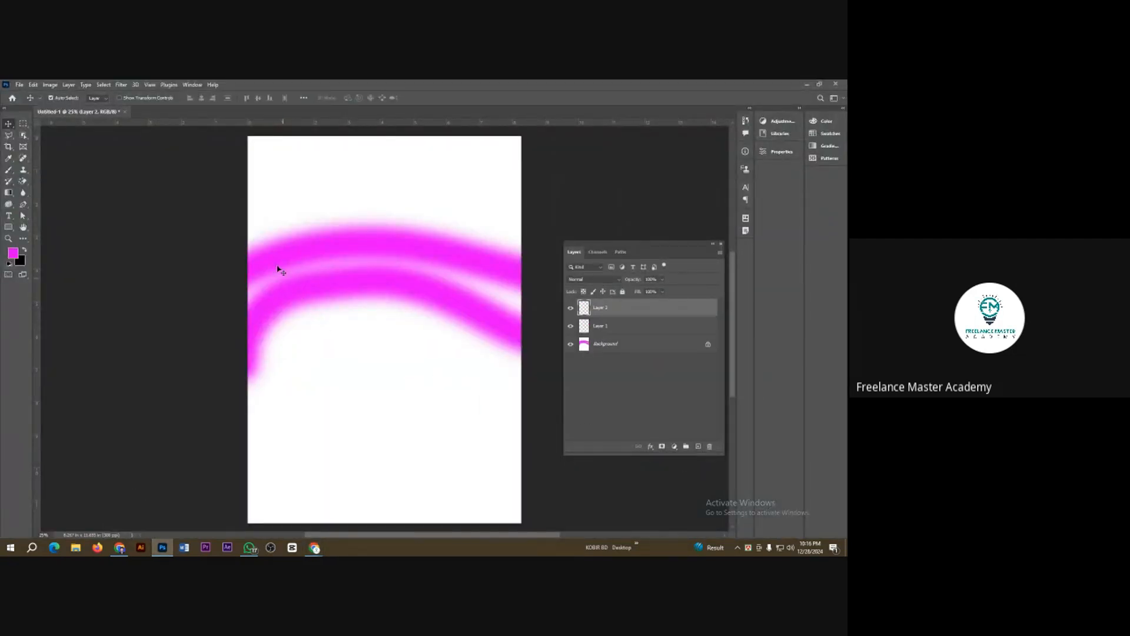
left_click(8, 169)
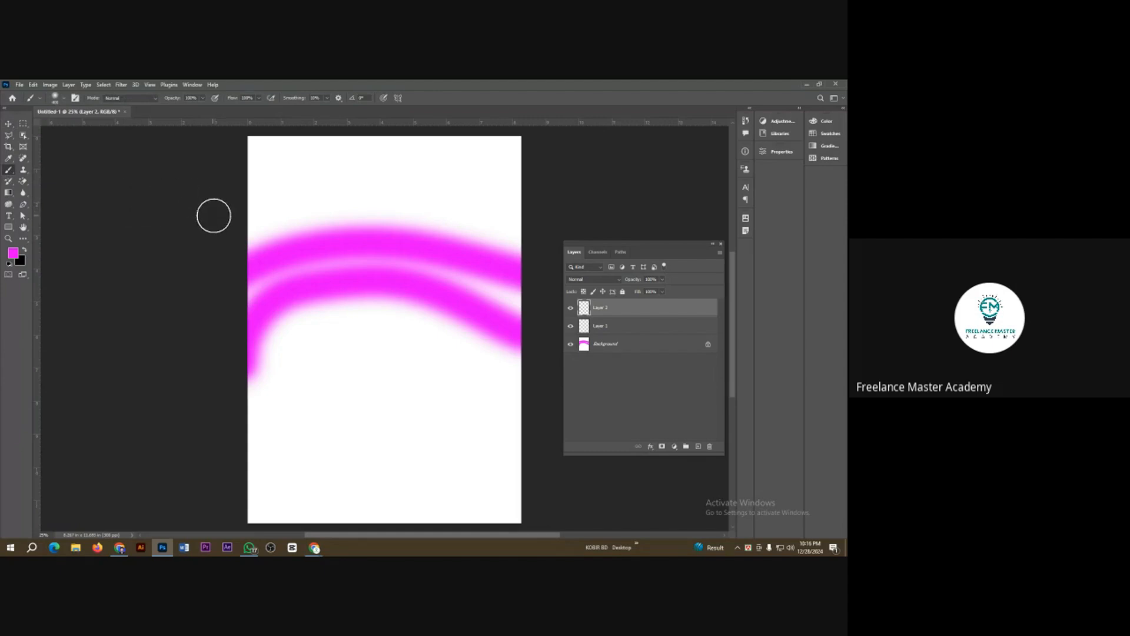
left_click_drag(250, 197, 504, 191)
mouse_move(274, 405)
left_mouse_down()
mouse_move(333, 362)
mouse_move(626, 371)
left_mouse_up()
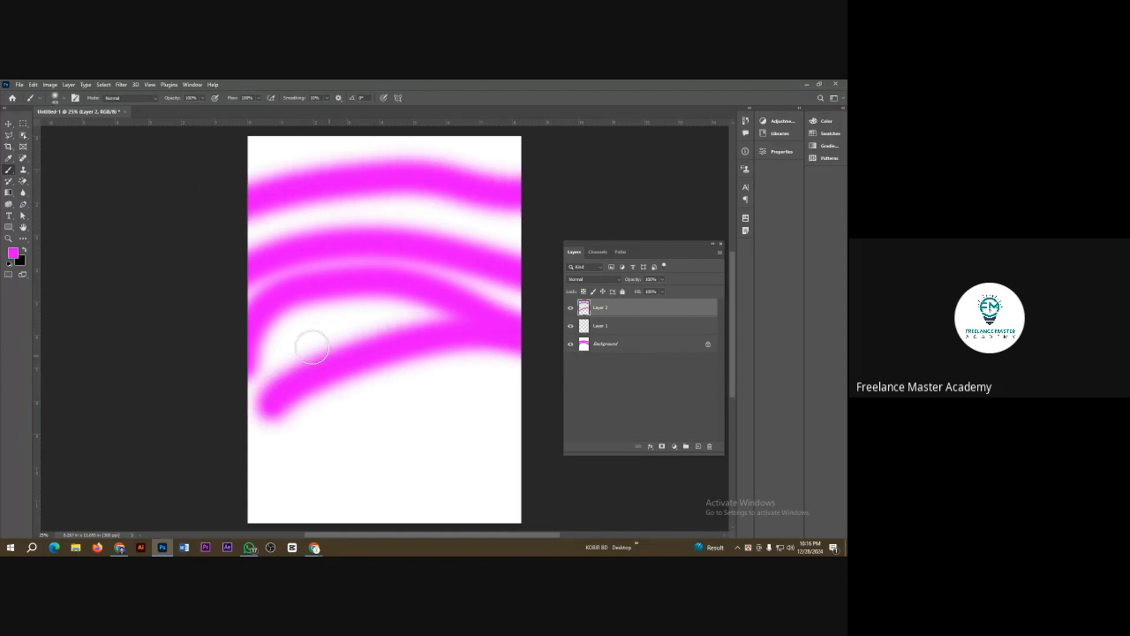
Step: Set the foreground colour to dark purple #3d0043 and paint a wave near the page's lower edge and another along its upper edge
left_click(13, 258)
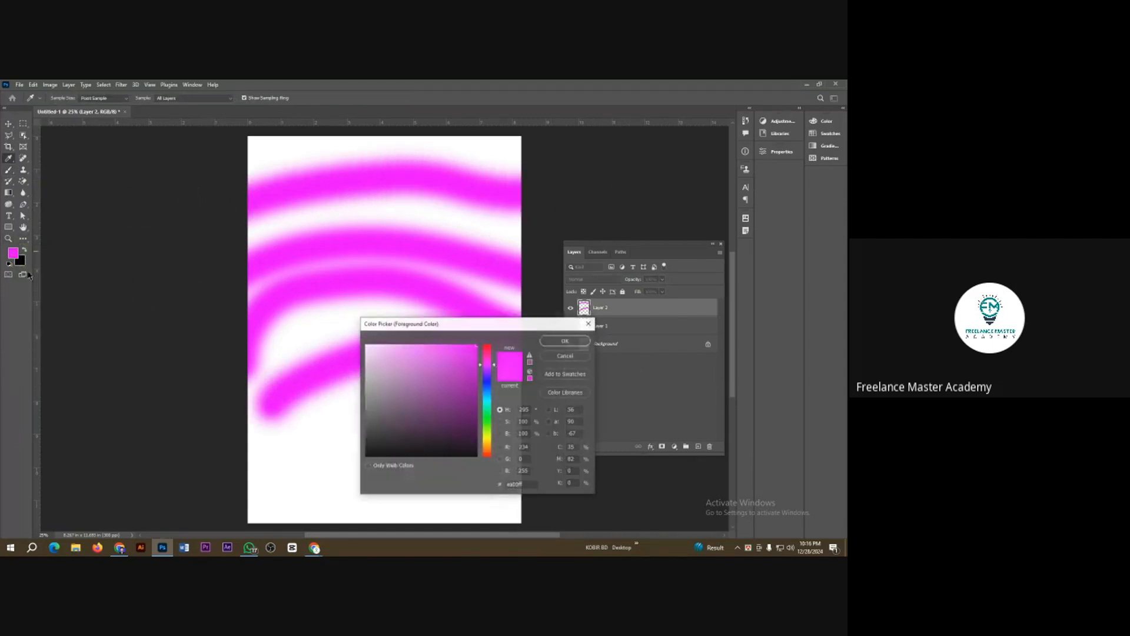
left_click(477, 428)
left_click(564, 341)
key("b")
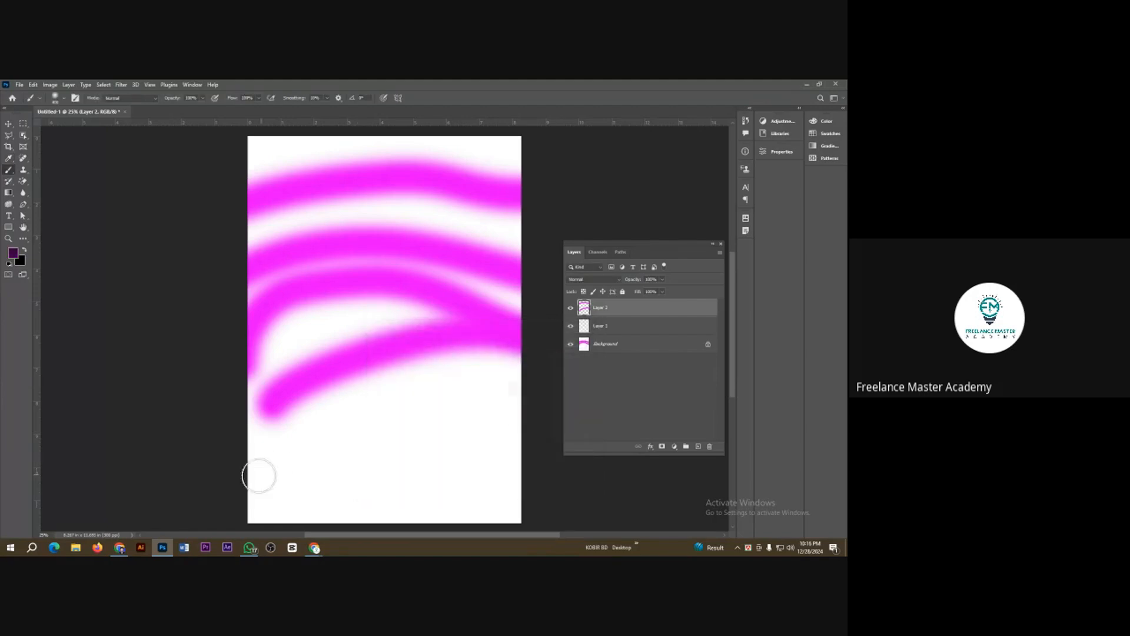
mouse_move(255, 472)
left_mouse_down()
mouse_move(394, 441)
mouse_move(567, 479)
mouse_move(588, 467)
left_mouse_up()
scroll(359, 327, "up", 2)
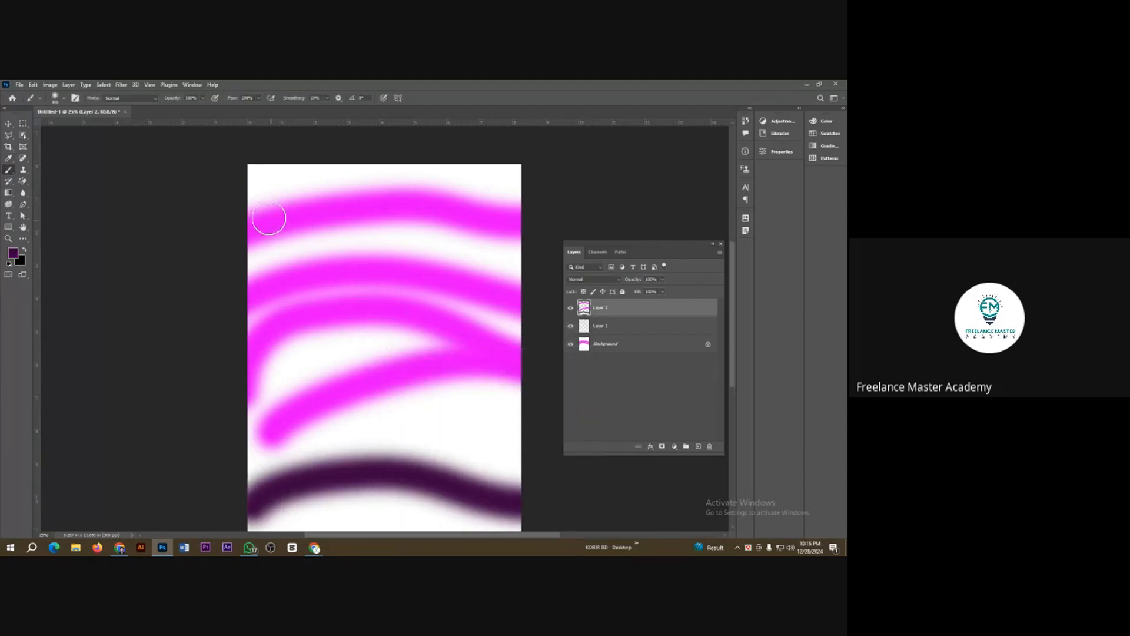
mouse_move(247, 188)
left_mouse_down()
mouse_move(462, 167)
mouse_move(530, 177)
left_mouse_up()
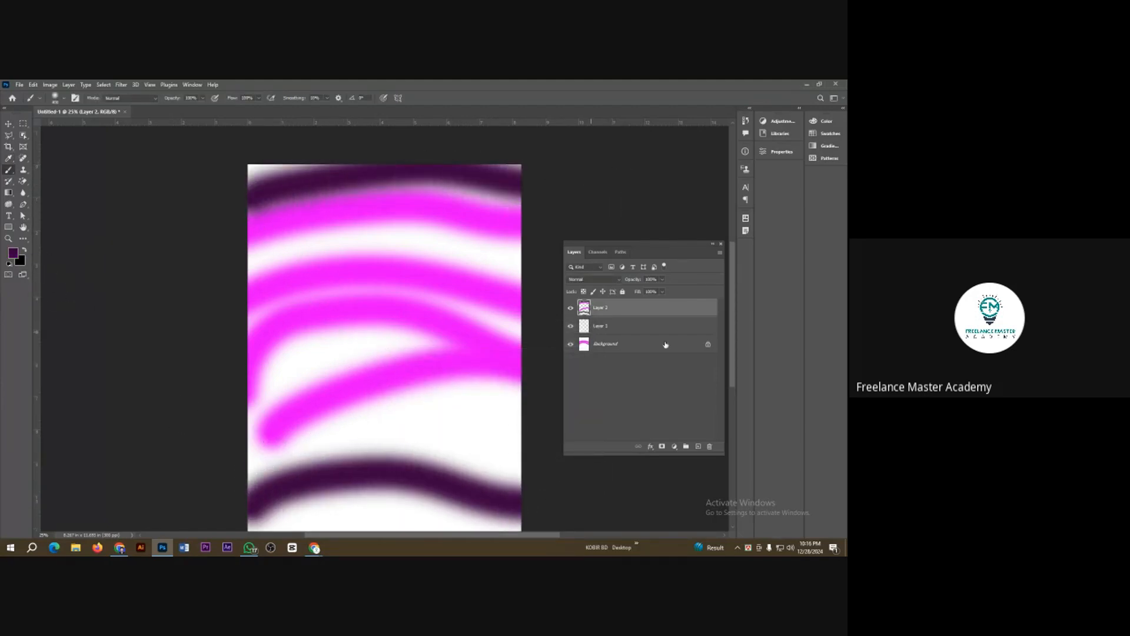
Step: On a new layer, paint a dark green #098400 wave just above the lower purple one
left_click(698, 447)
left_click(12, 254)
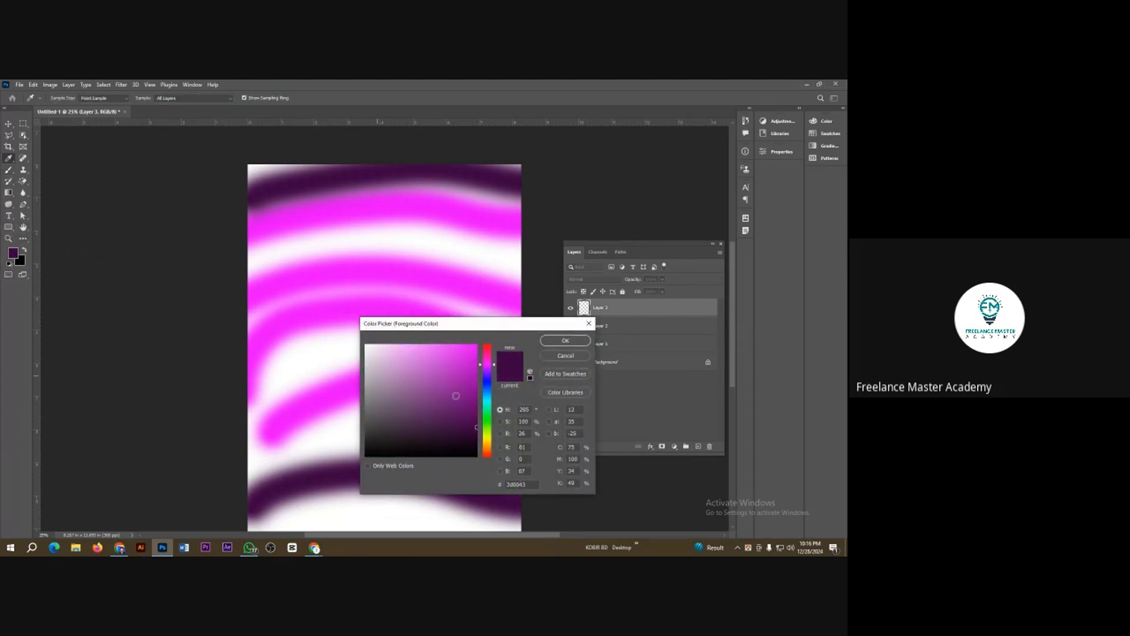
left_click_drag(459, 396, 478, 352)
left_click(487, 422)
left_click(469, 403)
left_click(556, 342)
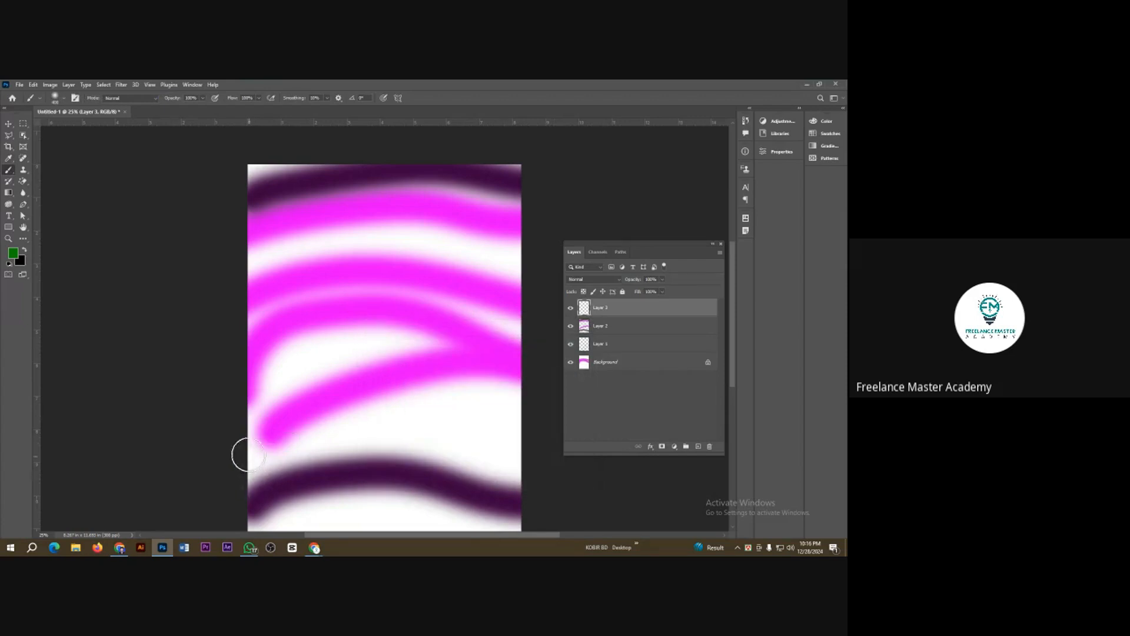
left_click_drag(248, 455, 524, 423)
Step: On a new layer, paint a lime green #9def00 wave across the page between the upper magenta waves
left_click(700, 447)
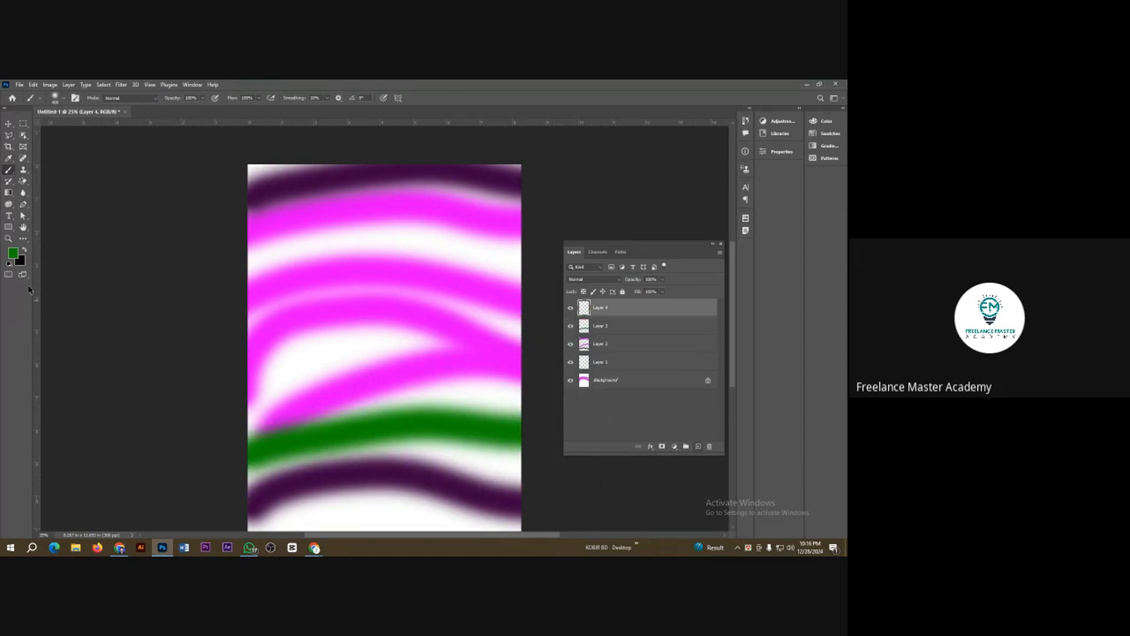
left_click(13, 255)
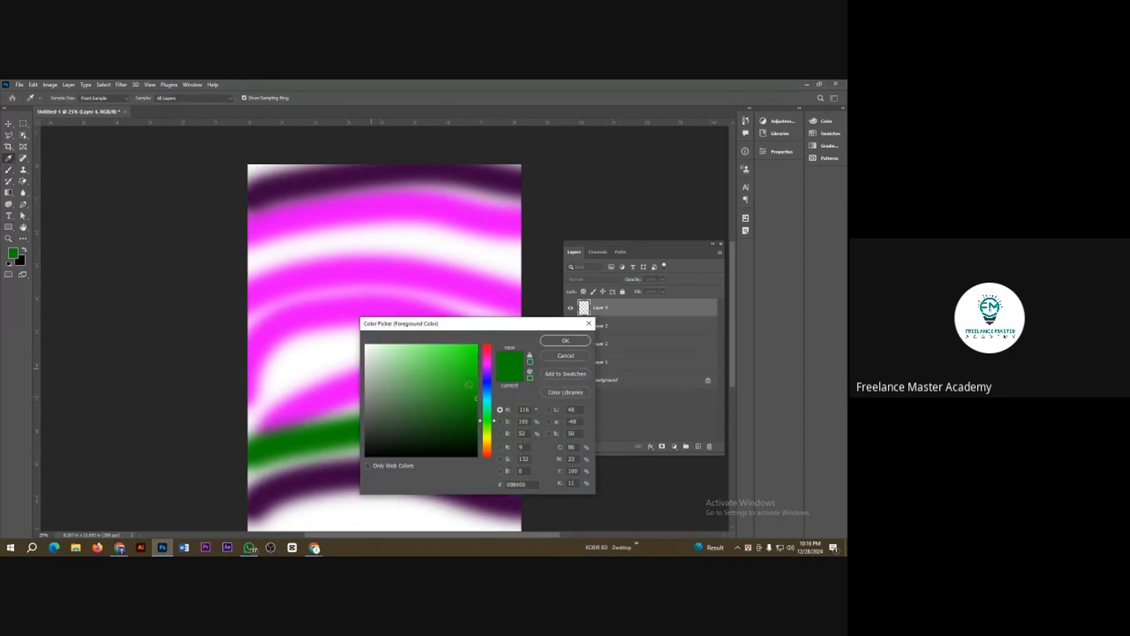
left_click(490, 434)
left_click(475, 352)
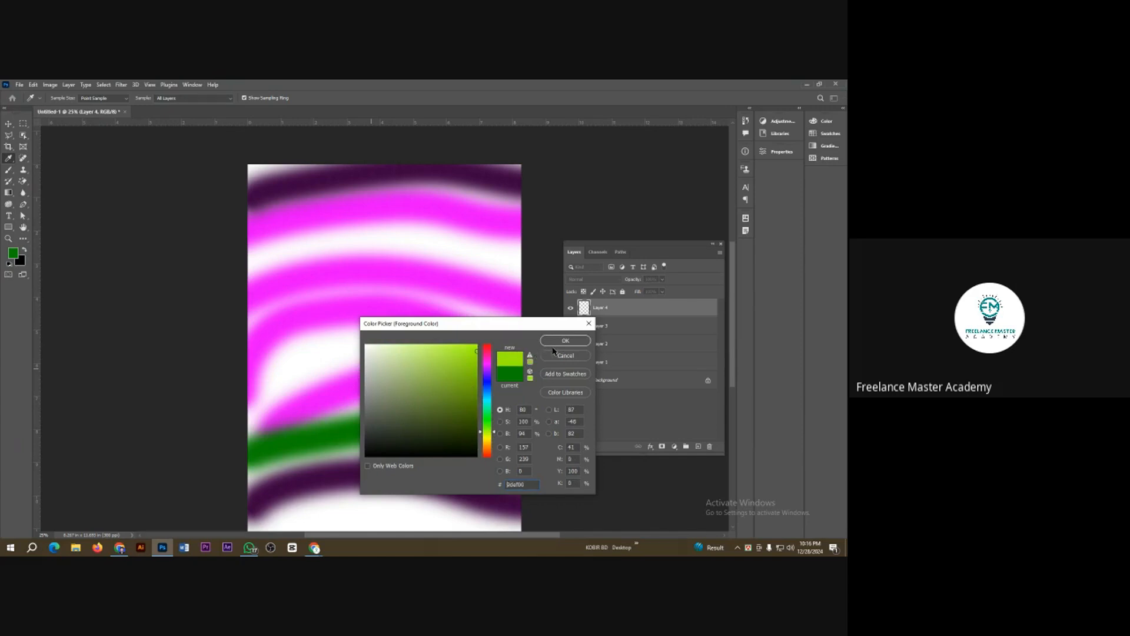
left_click(565, 340)
left_click_drag(244, 265, 527, 256)
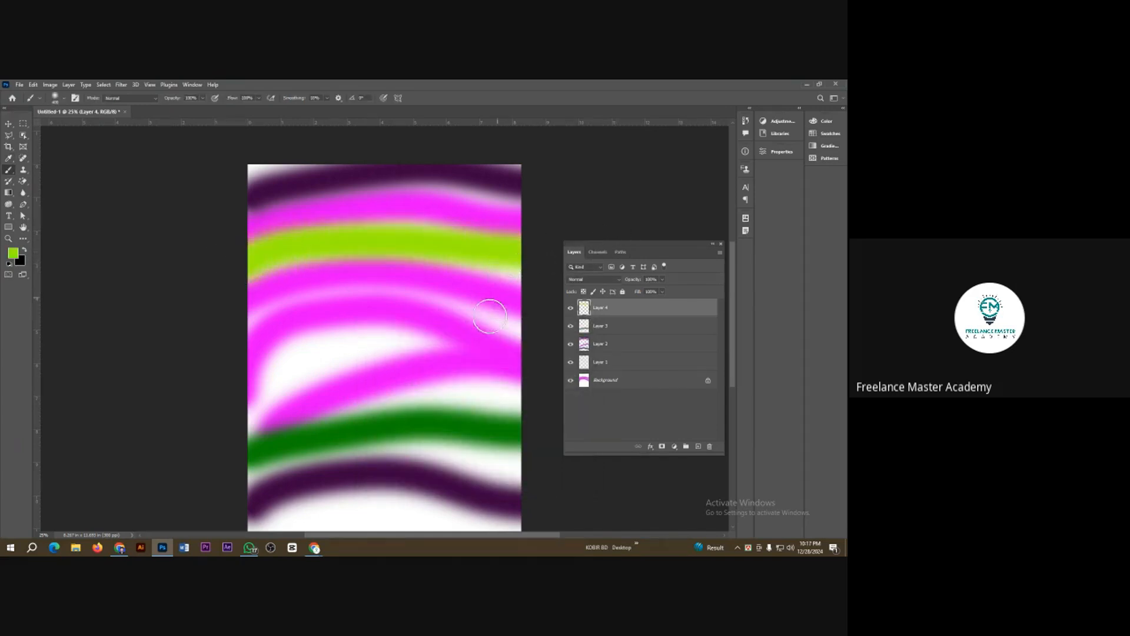
Step: Select the layer holding the purple waves on the canvas with the Move tool and delete it
left_click(8, 124)
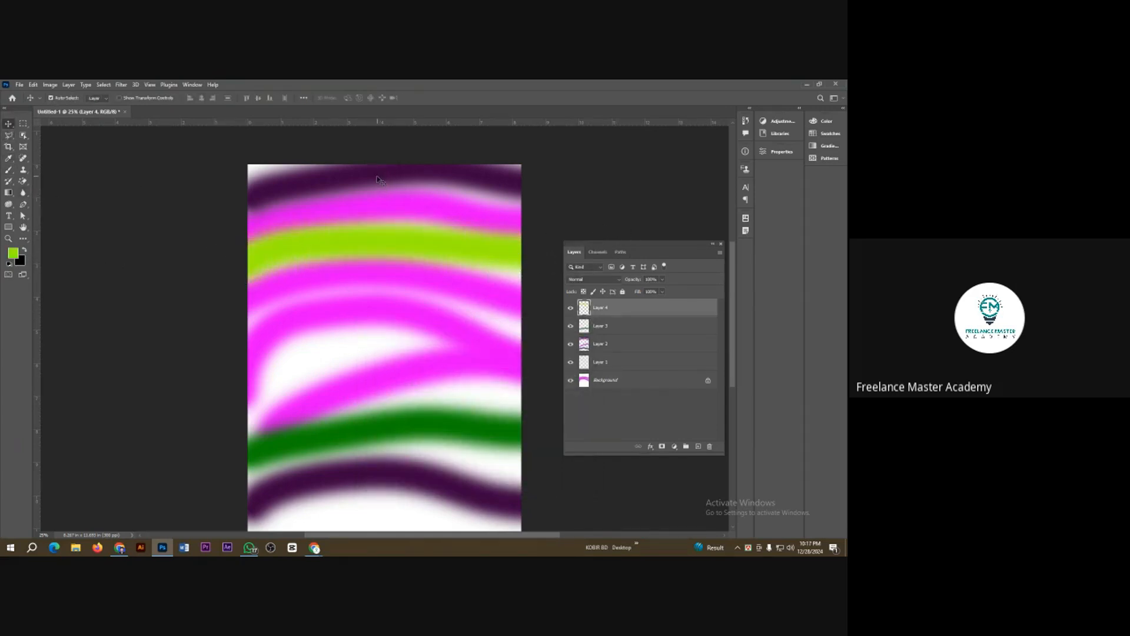
mouse_move(406, 179)
left_mouse_down()
mouse_move(416, 209)
mouse_move(420, 178)
mouse_move(315, 202)
mouse_move(340, 179)
mouse_move(379, 200)
mouse_move(439, 194)
left_mouse_up()
key("Delete")
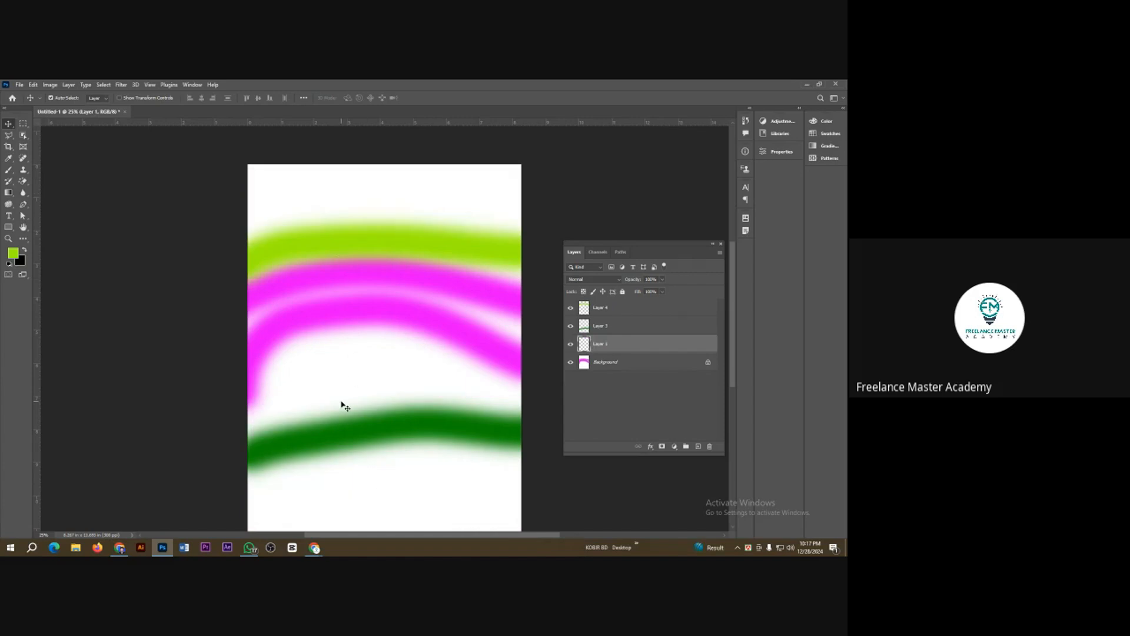
Step: Undo the layer deletion and the earlier painting back to the single orange wave on its own layer
key("ctrl+z")
key("ctrl+z")
key("ctrl+z")
key("ctrl+z")
key("ctrl+z")
key("ctrl+z")
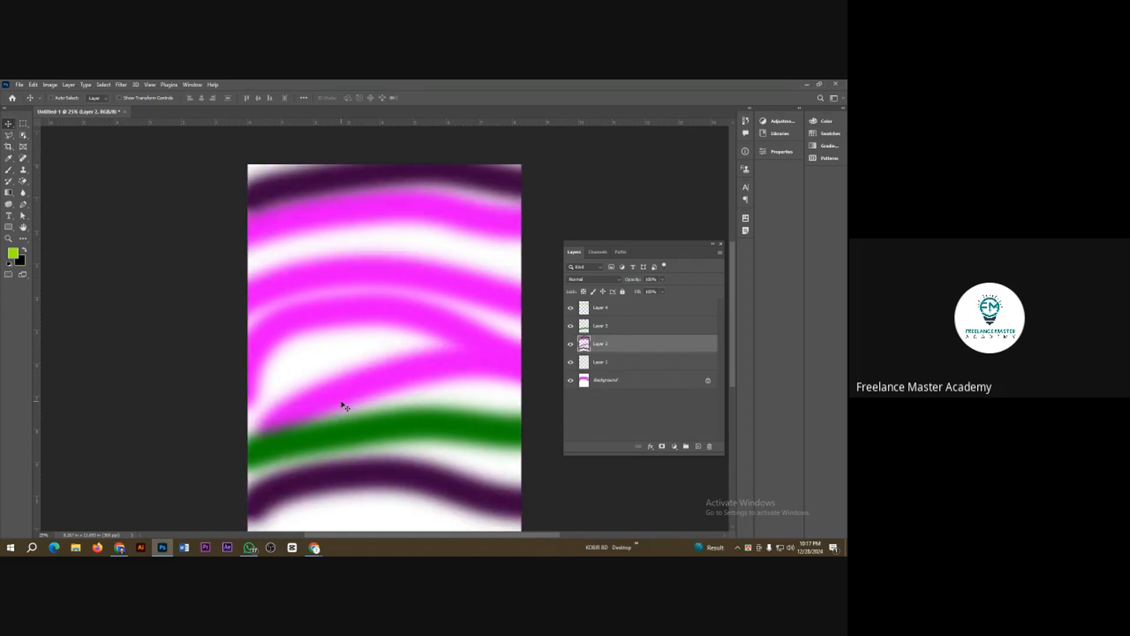
key("ctrl+z")
key("ctrl+z")
key("ctrl+z")
key("ctrl+z")
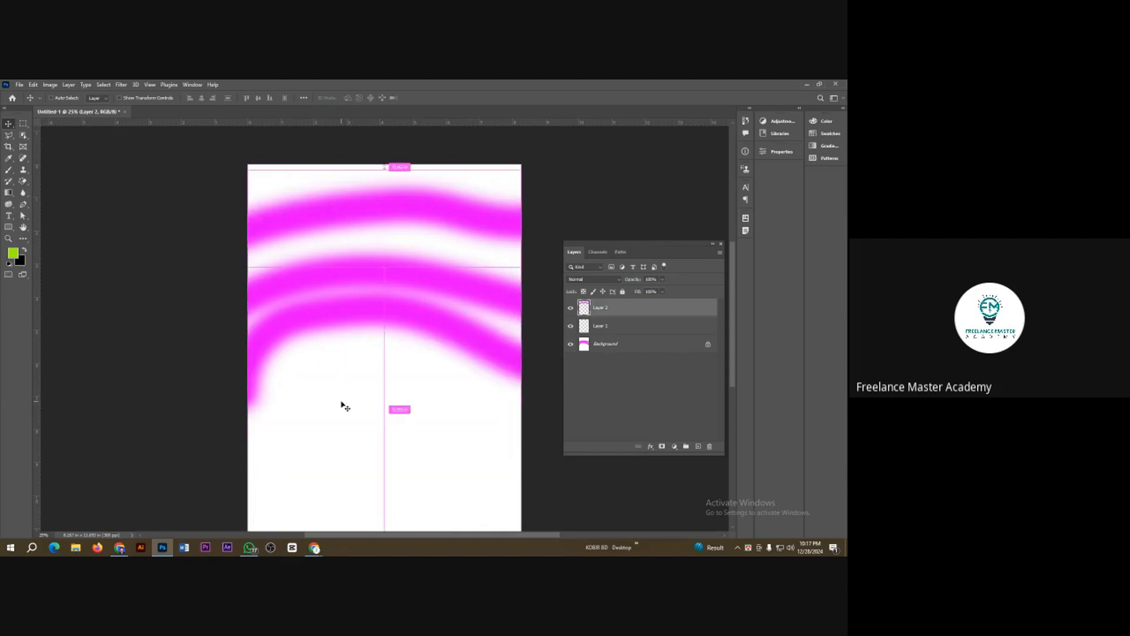
key("ctrl+z")
key("ctrl+z")
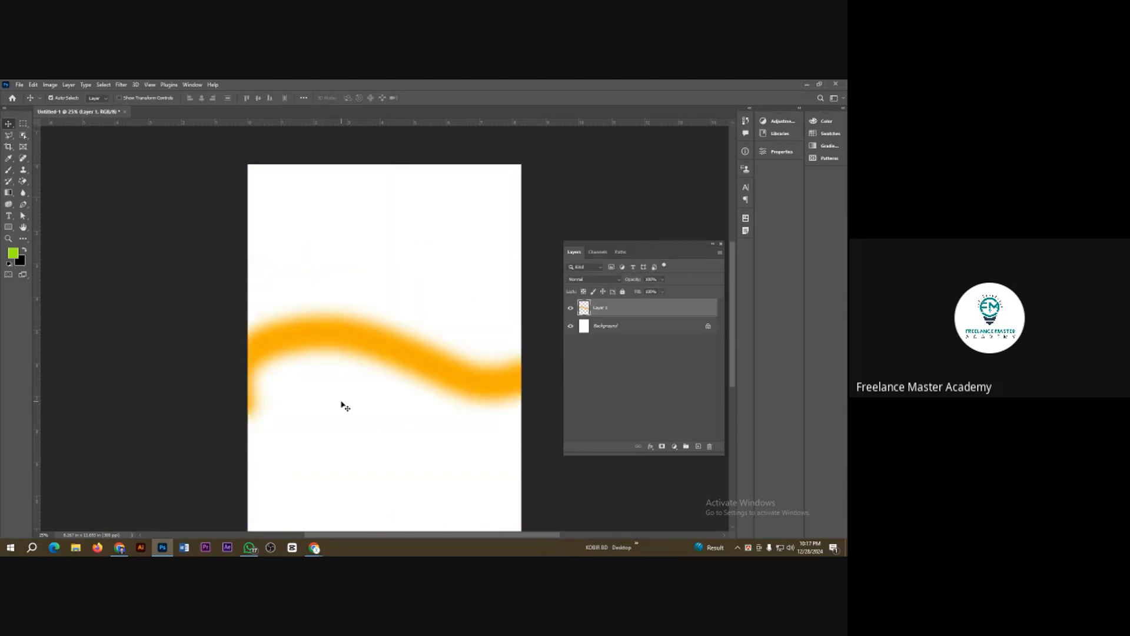
Step: Redo the brown, magenta and blue waves, and undo everything back to the blank white Background layer
key("ctrl+shift+z")
key("ctrl+shift+z")
key("ctrl+shift+z")
key("ctrl+shift+z")
key("ctrl+shift+z")
key("ctrl+shift+z")
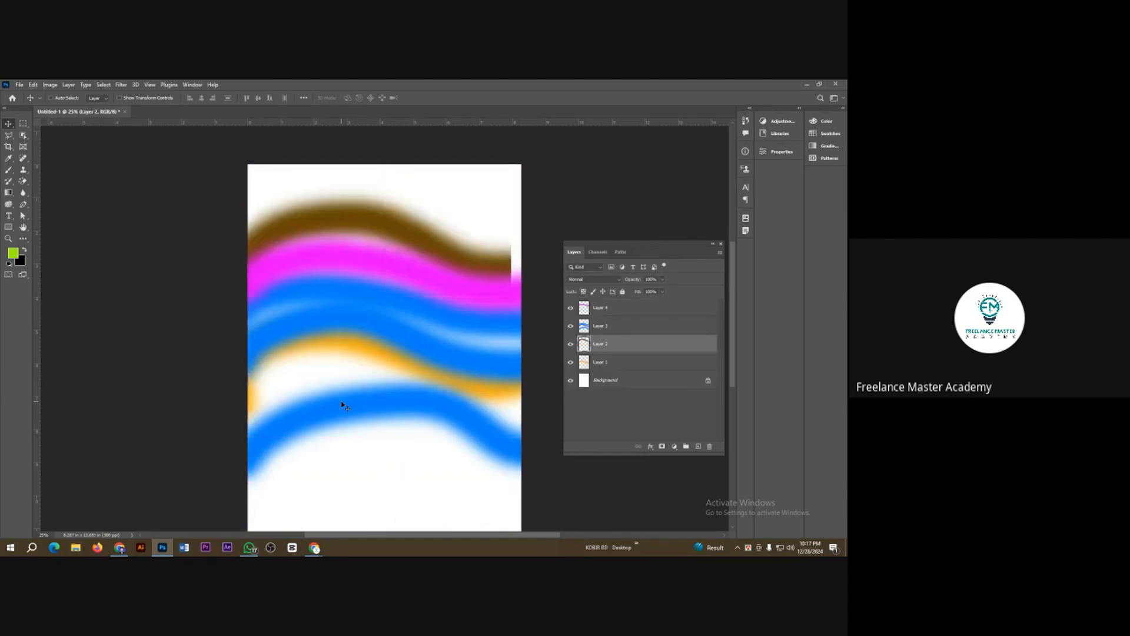
key("ctrl+z")
key("ctrl+z")
key("ctrl+z")
key("ctrl+z")
key("ctrl+z")
key("ctrl+z")
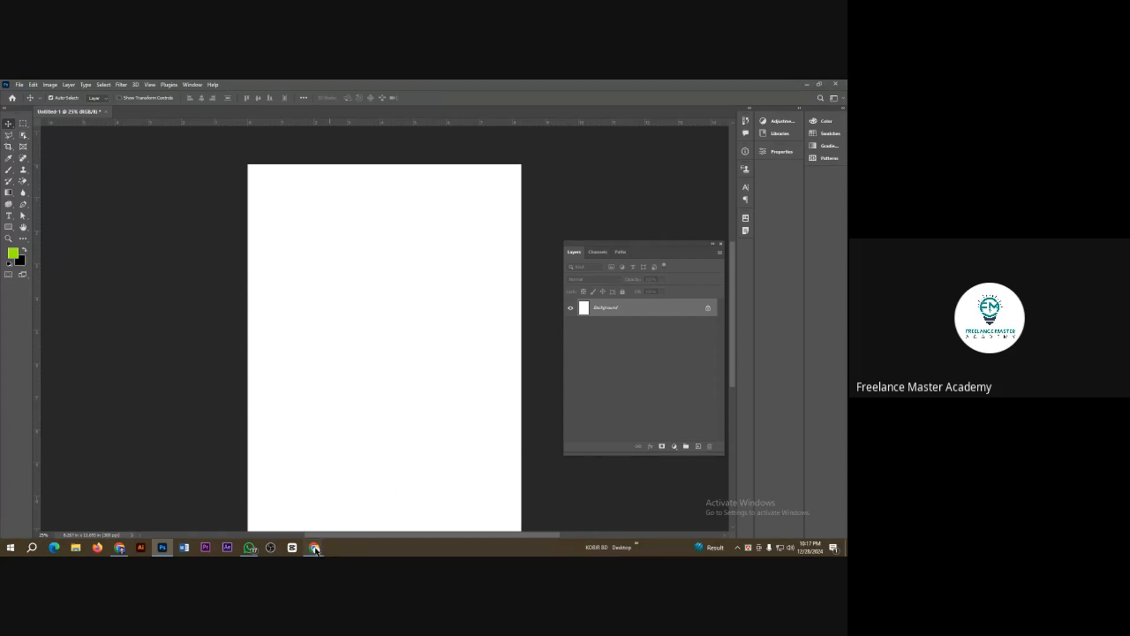
Step: Switch to Google Meet, dismiss the chat notification, admit the waiting participant to the call, and return to Photoshop
mouse_move(315, 549)
left_click(342, 484)
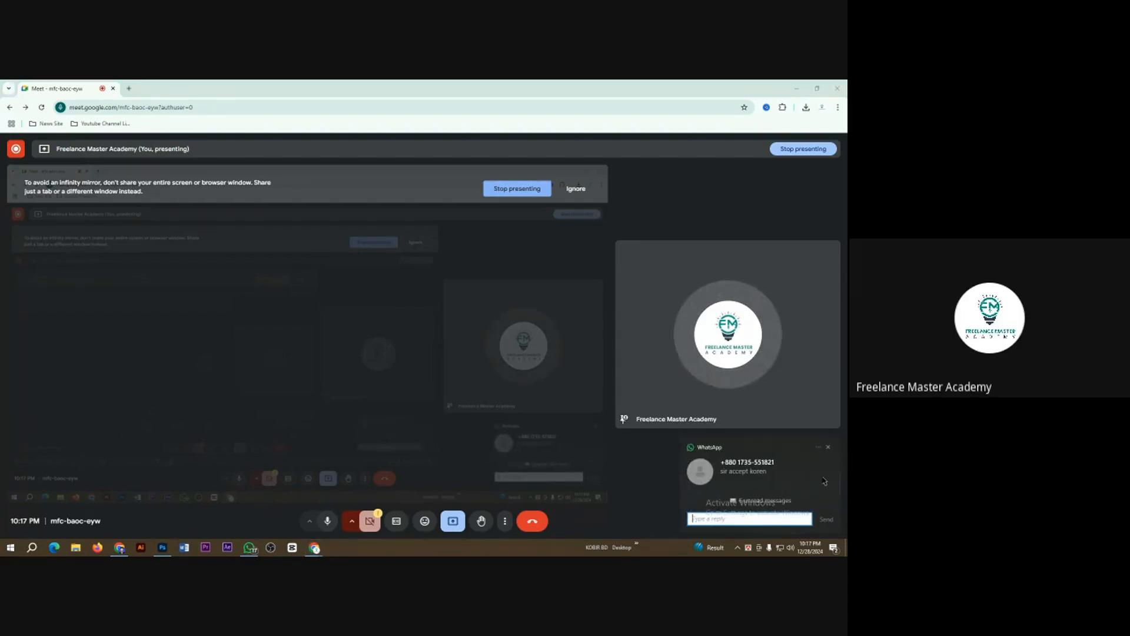
left_click(829, 448)
left_click(769, 523)
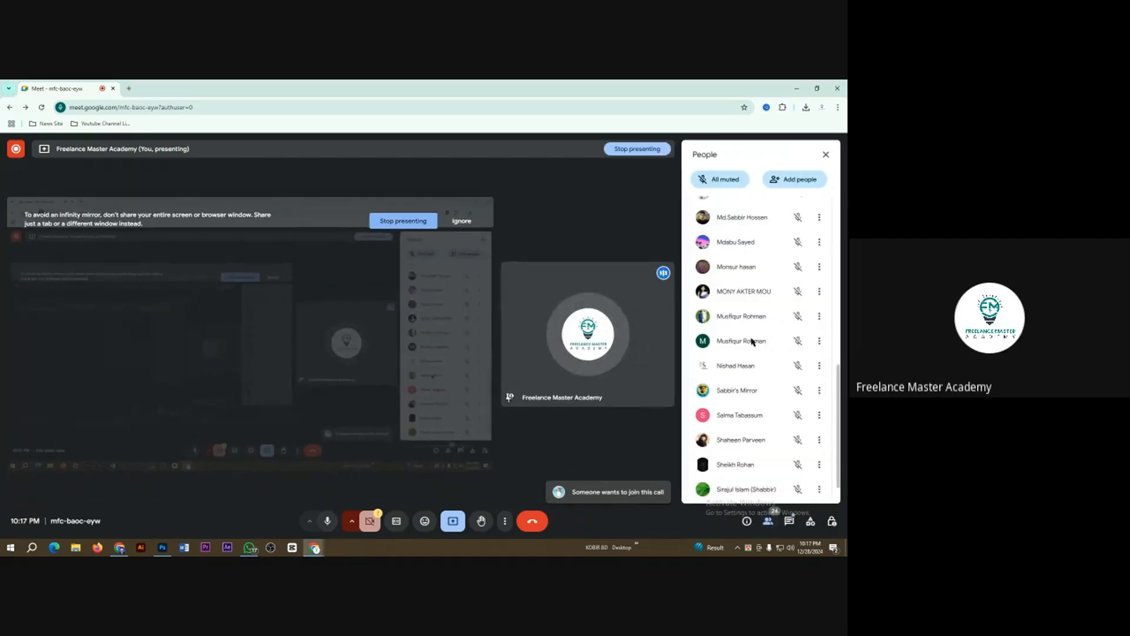
left_click(795, 294)
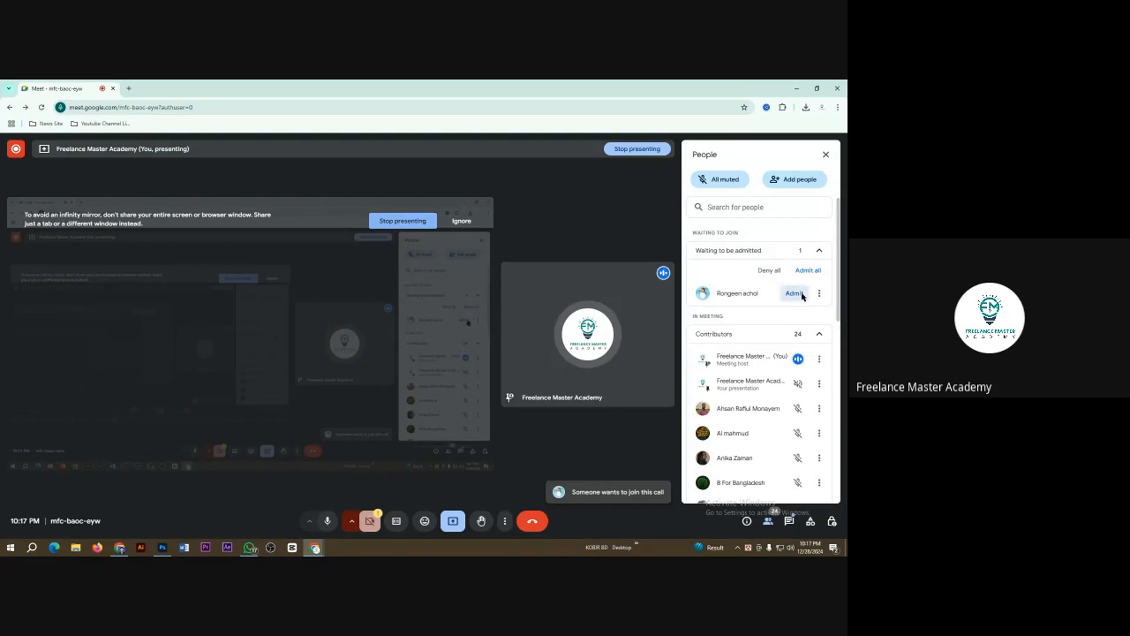
scroll(725, 294, "down", 5)
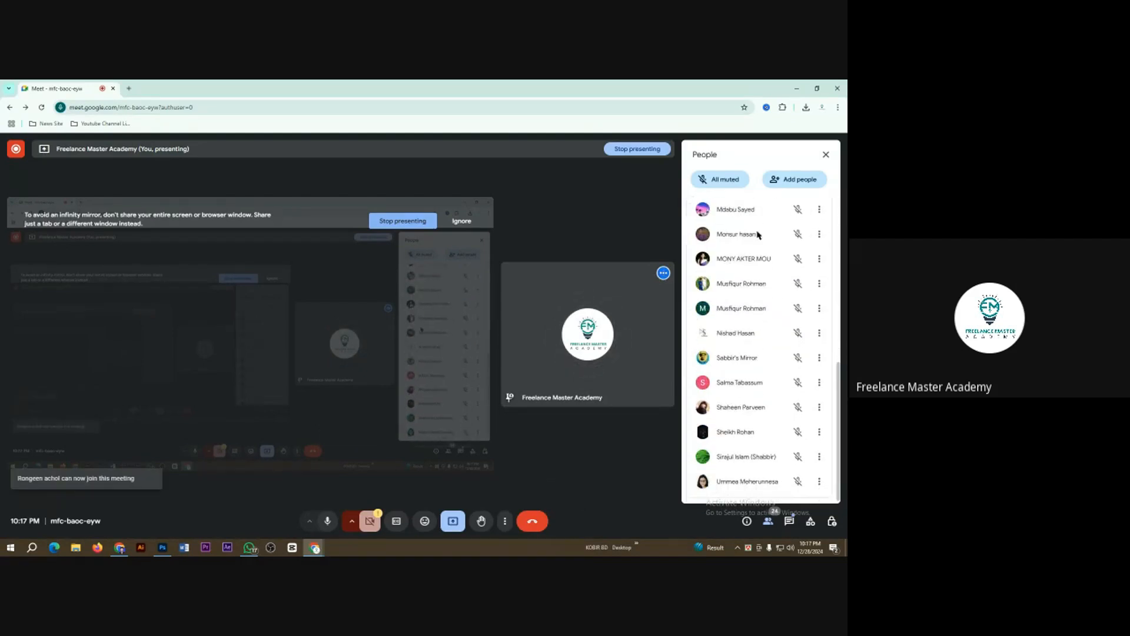
left_click(826, 154)
left_click(162, 548)
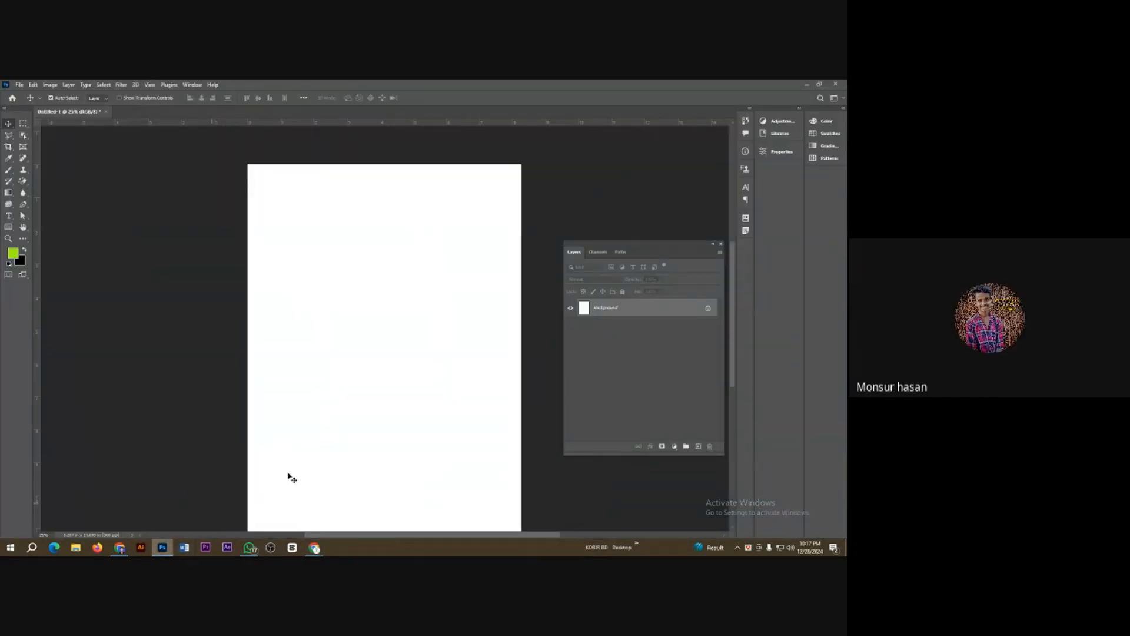
Step: Create two new layers with the default settings, and undo both
key("ctrl+shift+n")
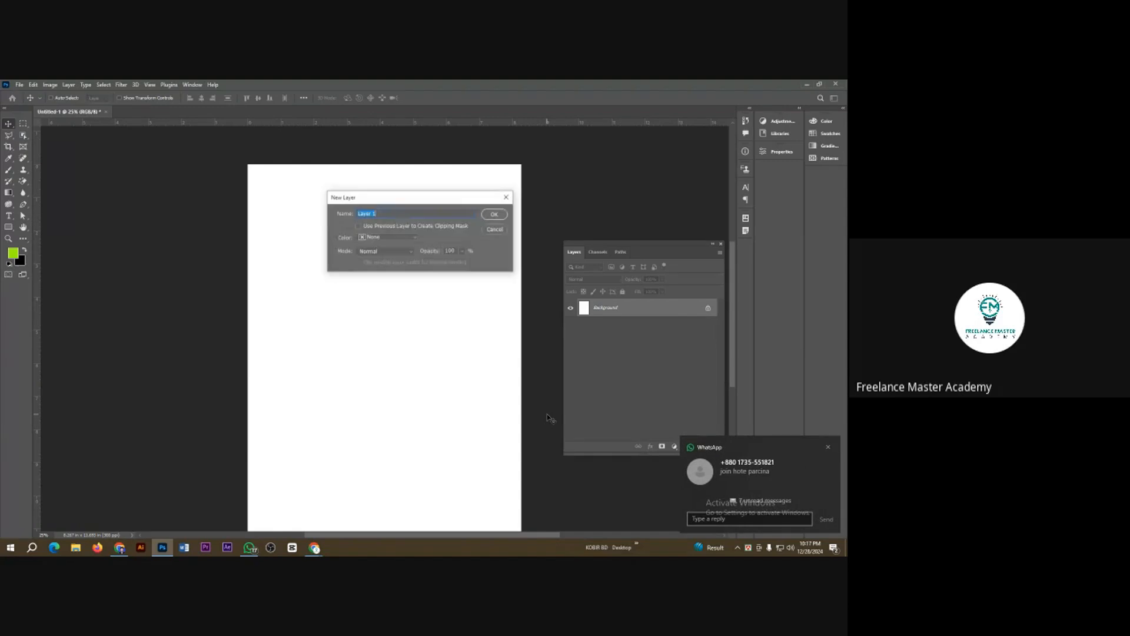
key("Return")
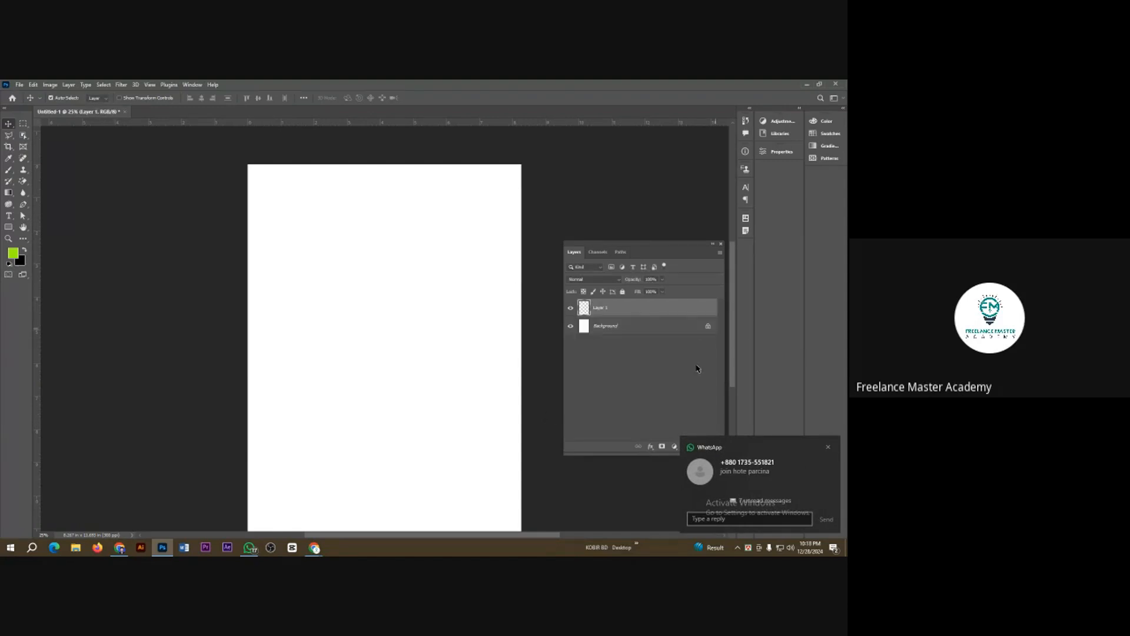
key("ctrl+shift+n")
key("Return")
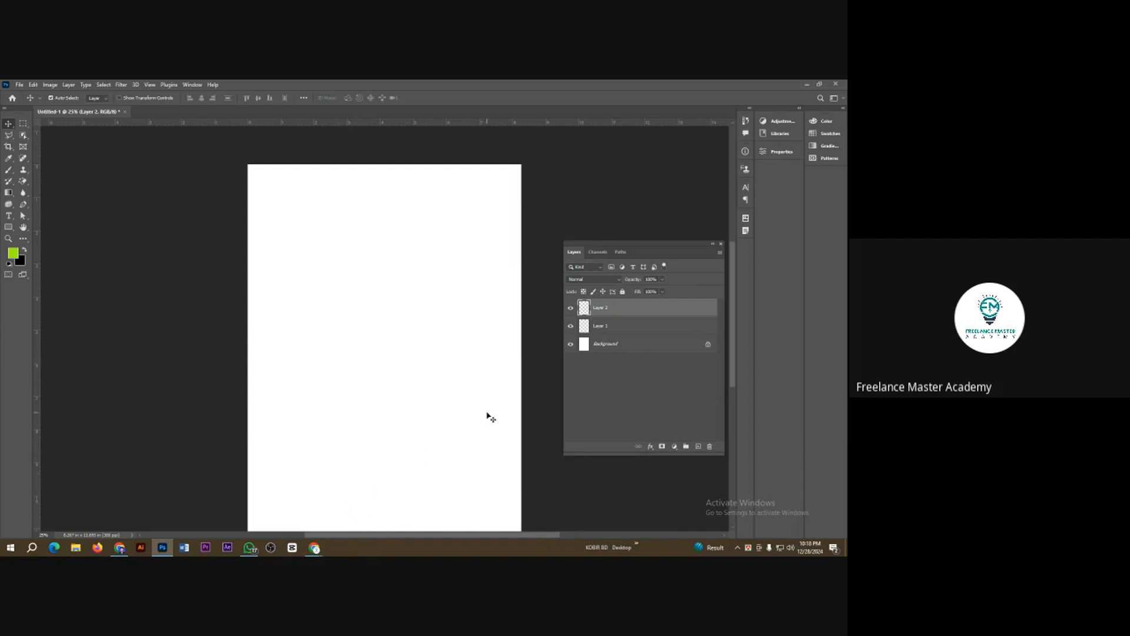
key("ctrl+z")
key("ctrl+z")
Step: Switch to Google Meet and check the participant list for anyone waiting to join
mouse_move(318, 547)
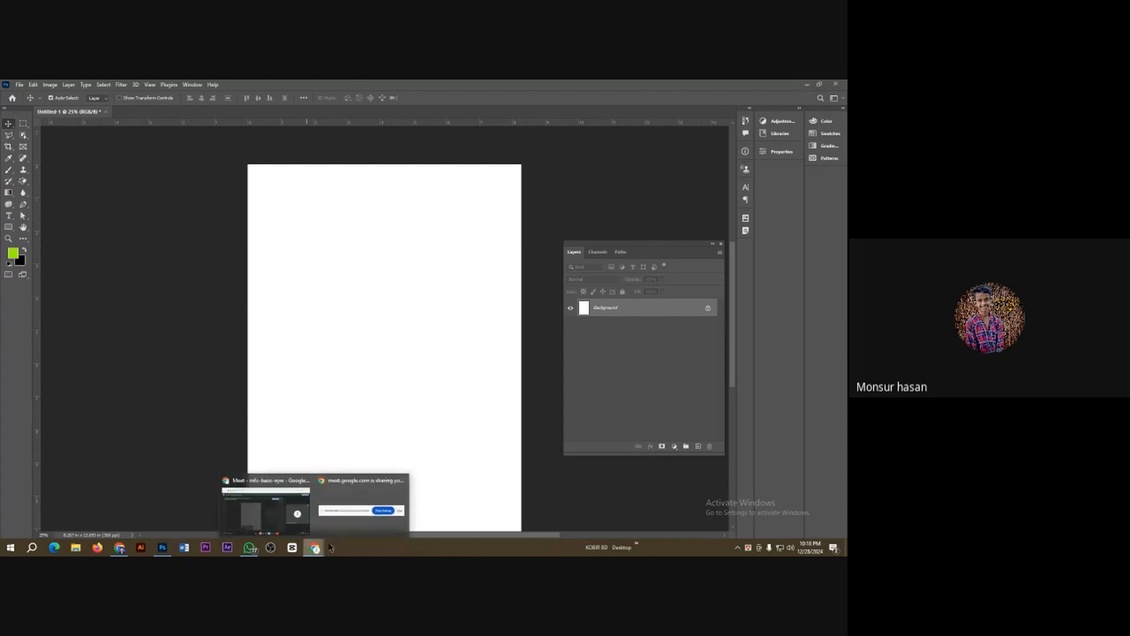
left_click(271, 506)
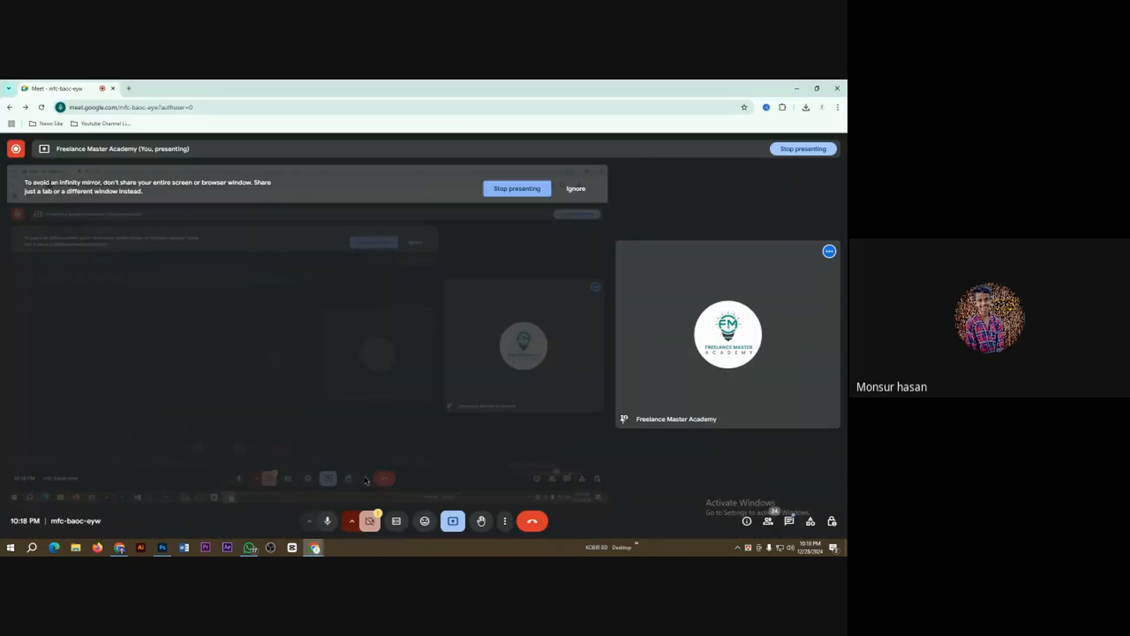
left_click(768, 521)
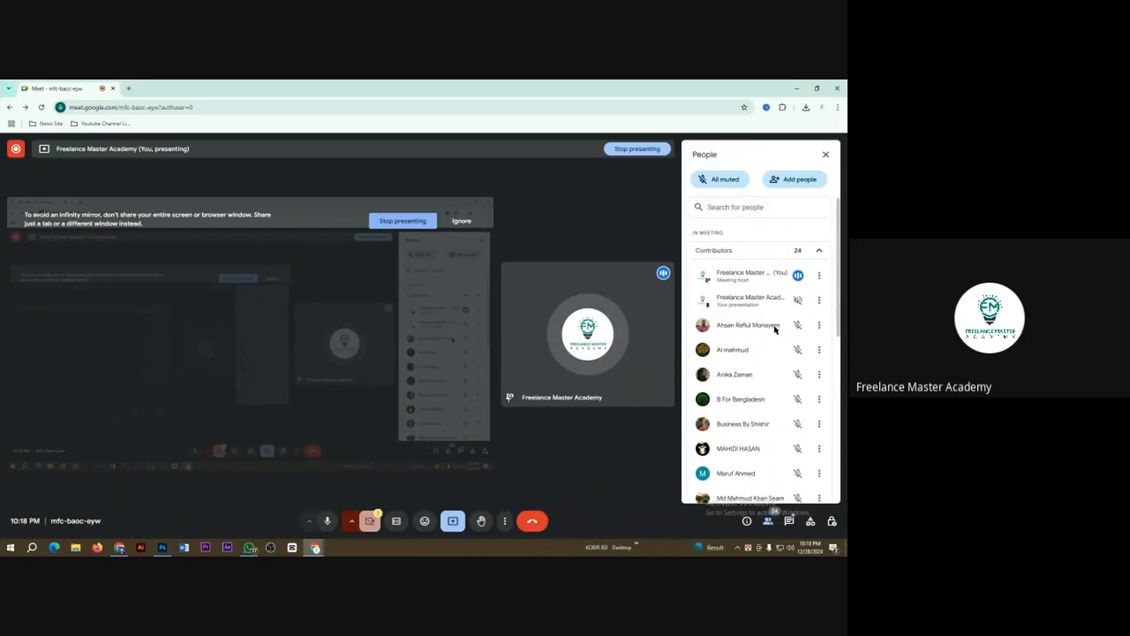
left_click(826, 155)
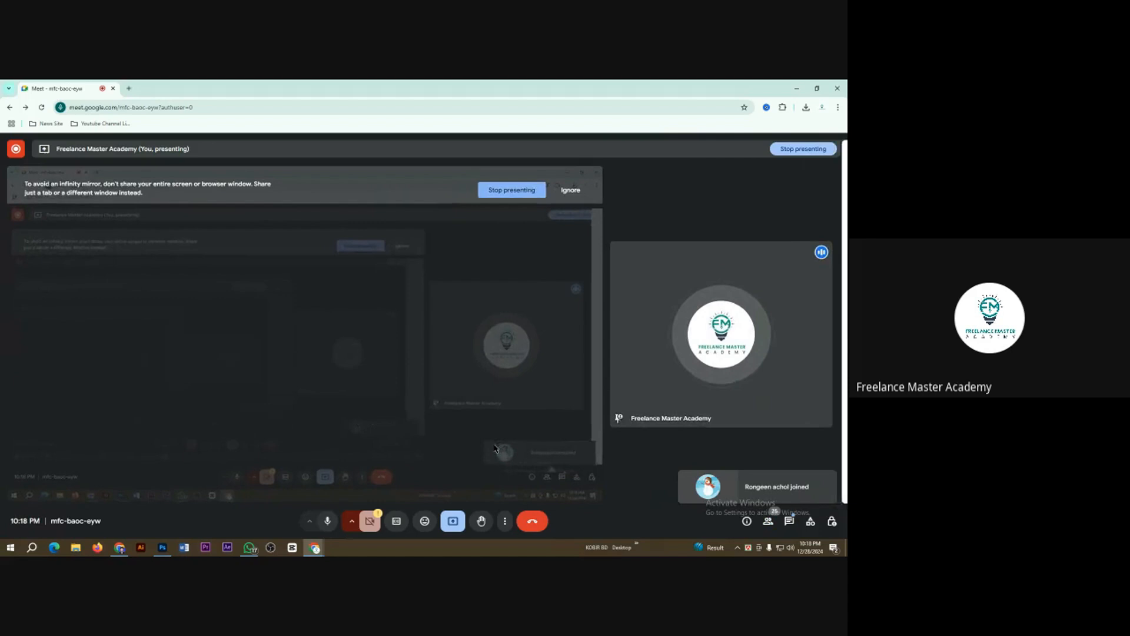
Step: Return to Photoshop and open the spot face 1 image from the Class 3 folder in Downloads
left_click(163, 547)
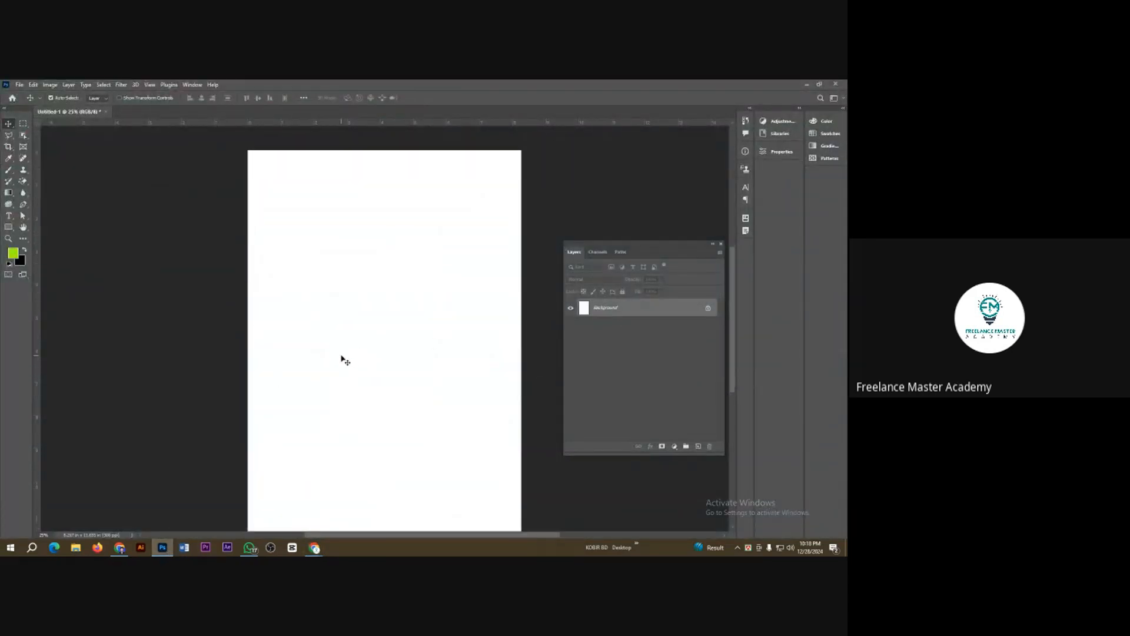
scroll(412, 318, "up", 3)
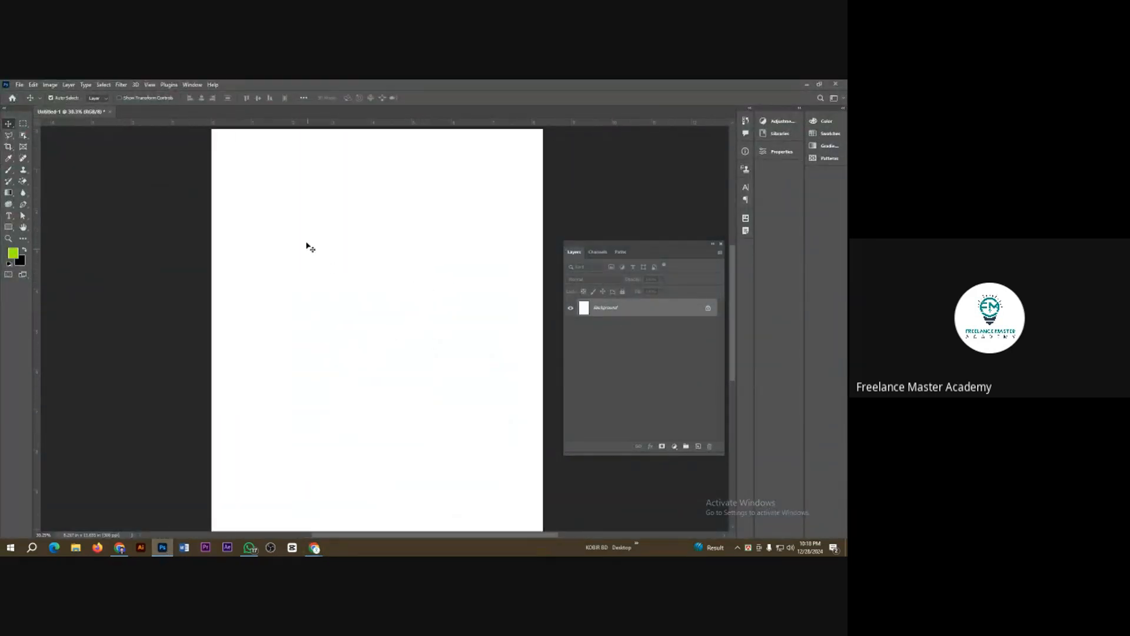
scroll(354, 250, "up", 2)
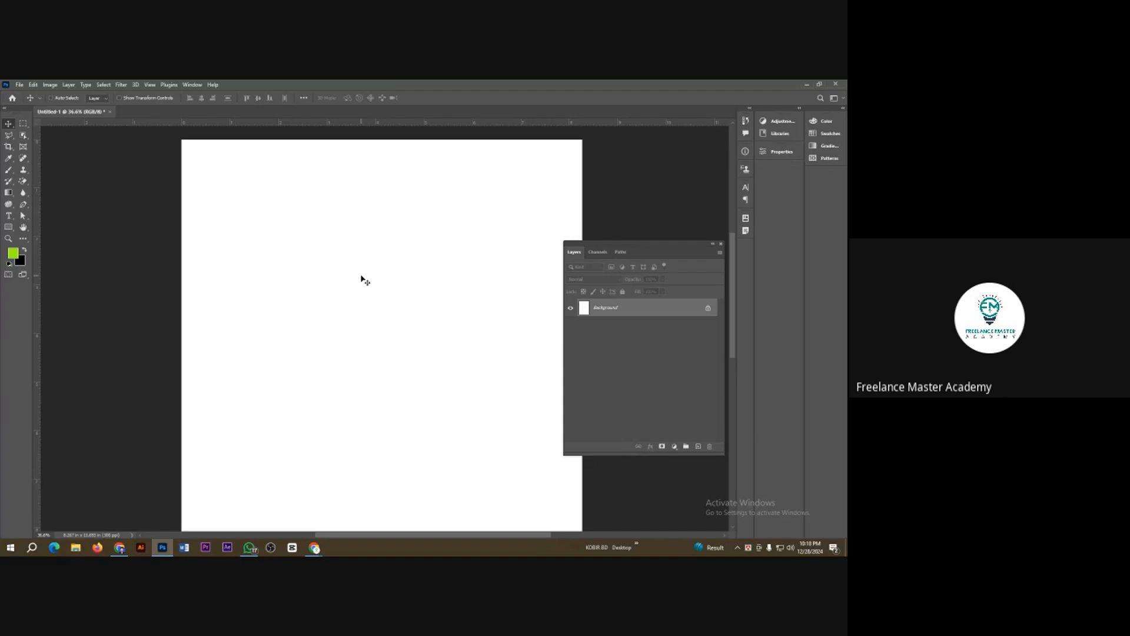
key("ctrl+o")
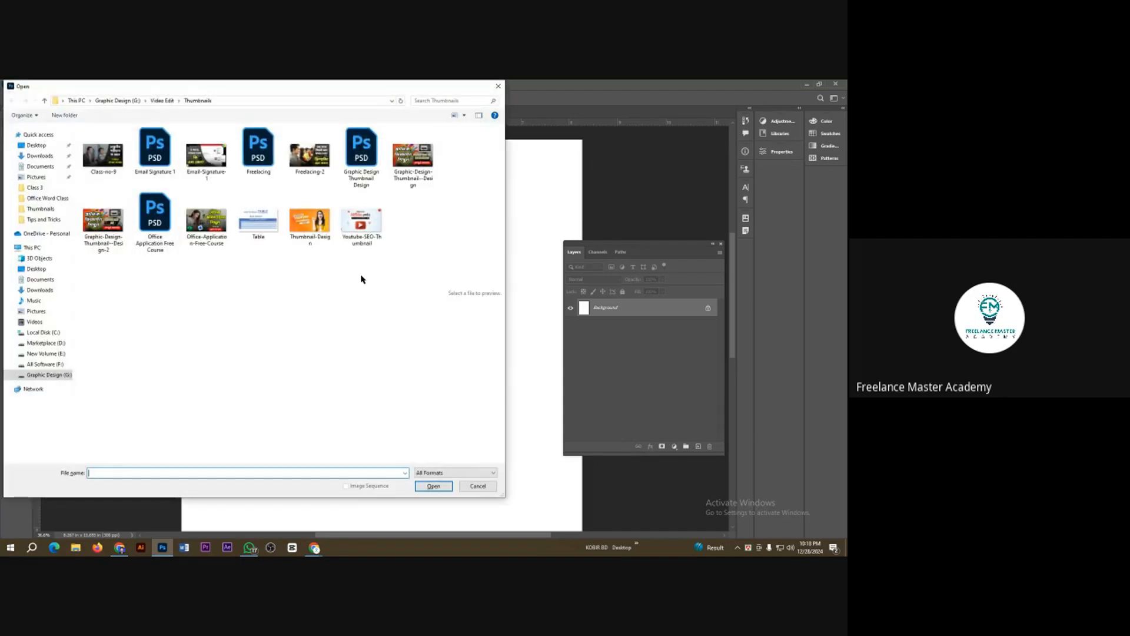
left_click(40, 155)
double_click(166, 171)
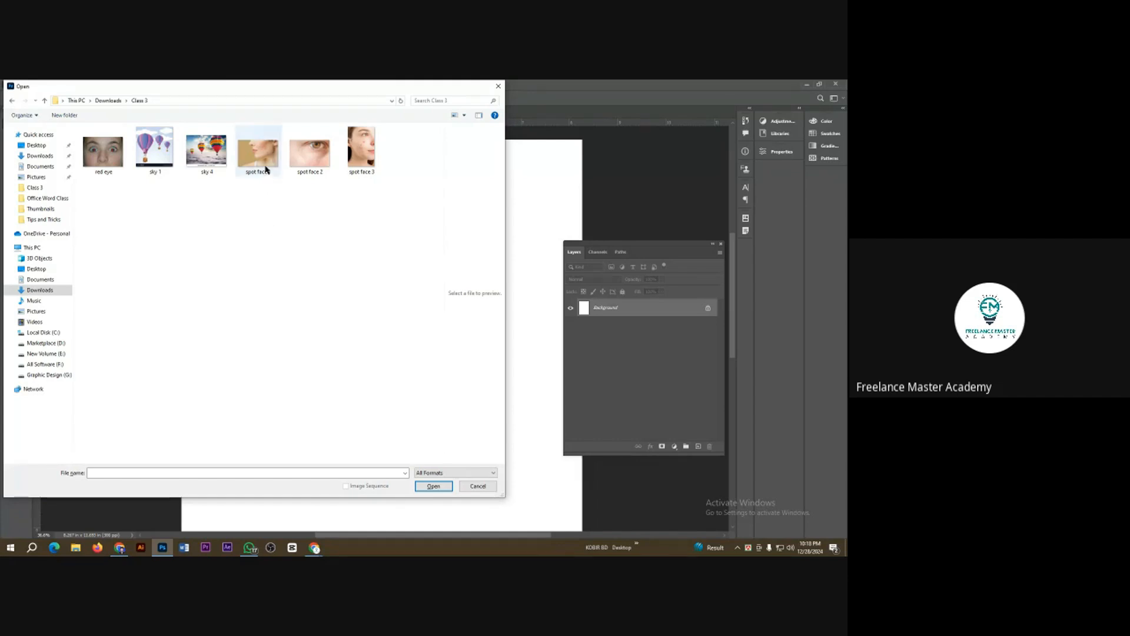
double_click(263, 165)
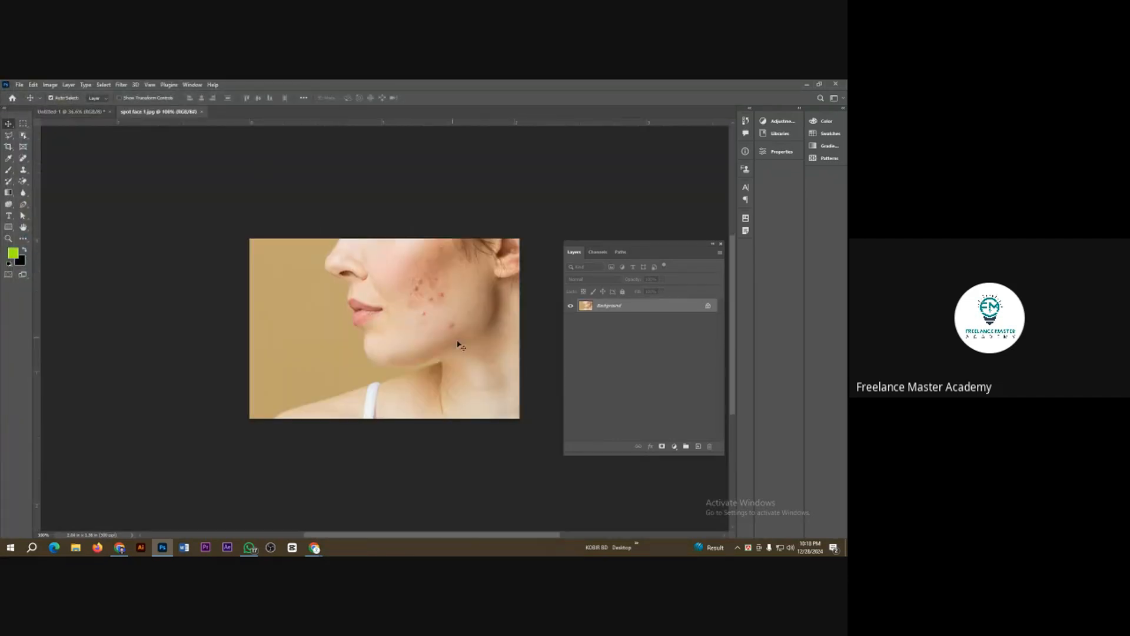
Step: Activate the Spot Healing Brush and shrink its oversized brush to fit within the woman's cheek
scroll(483, 329, "up", 6)
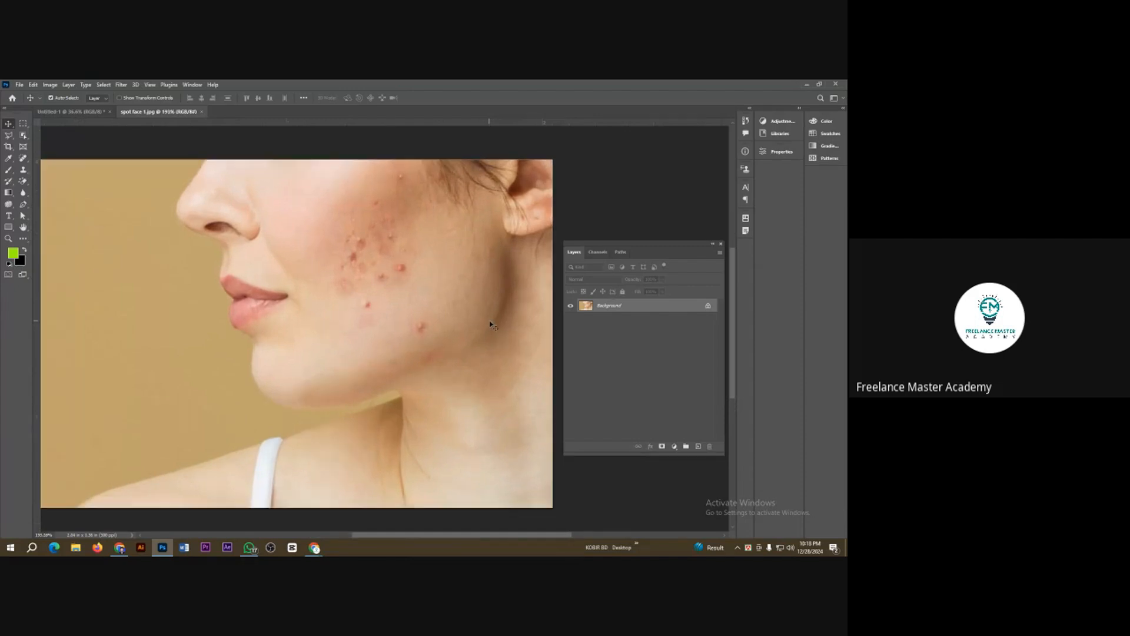
scroll(465, 307, "up", 2)
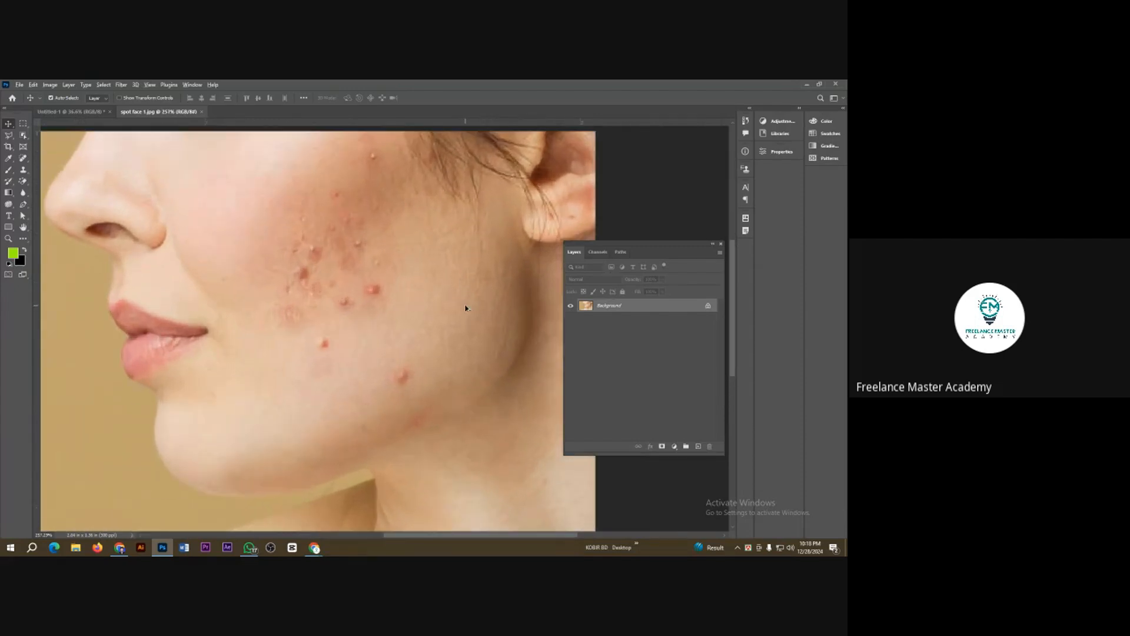
scroll(453, 321, "up", 1)
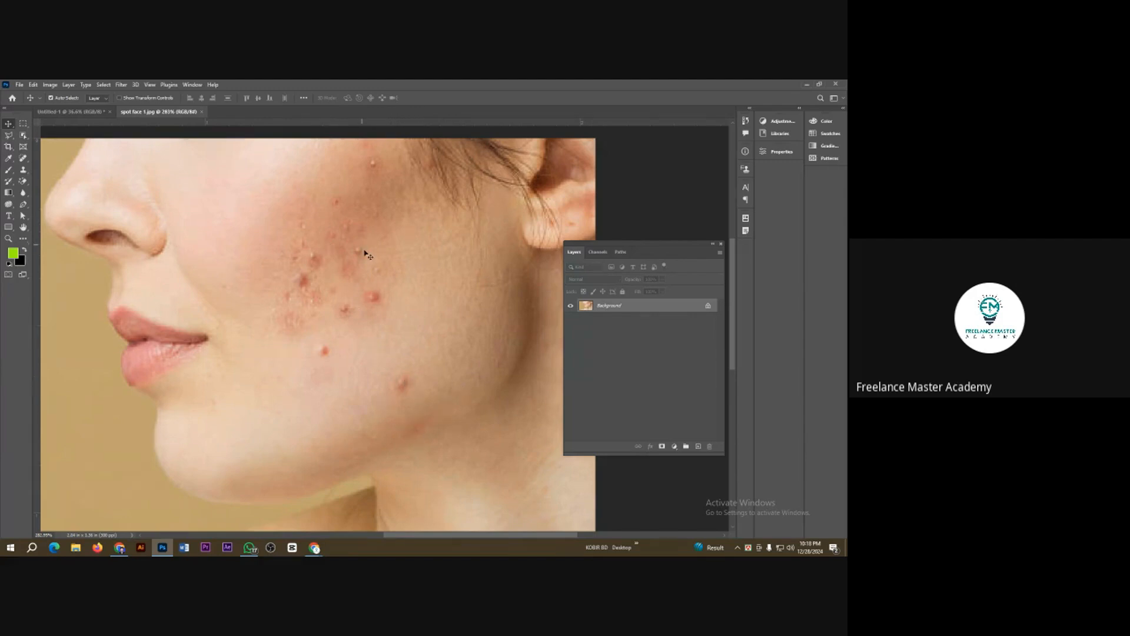
scroll(391, 296, "up", 3)
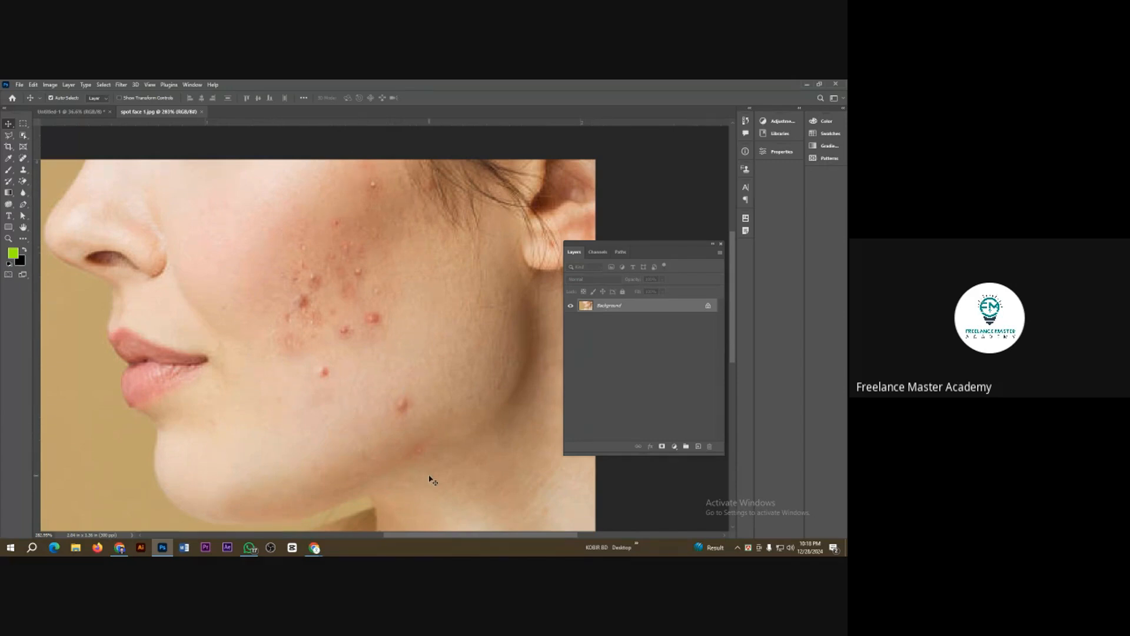
left_click(24, 158)
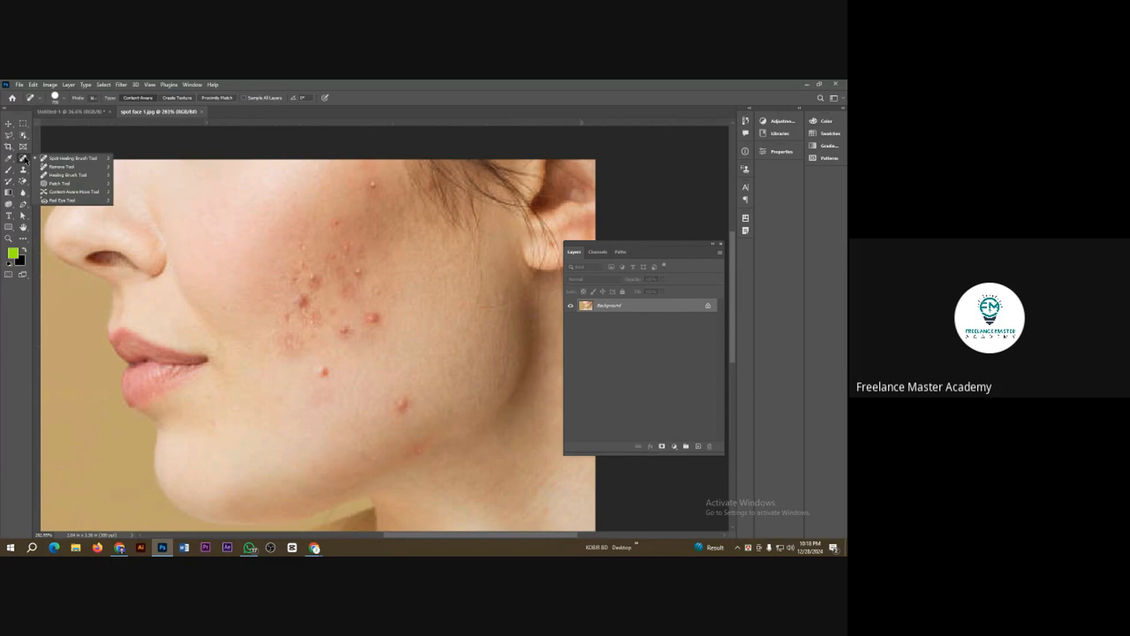
left_click(71, 163)
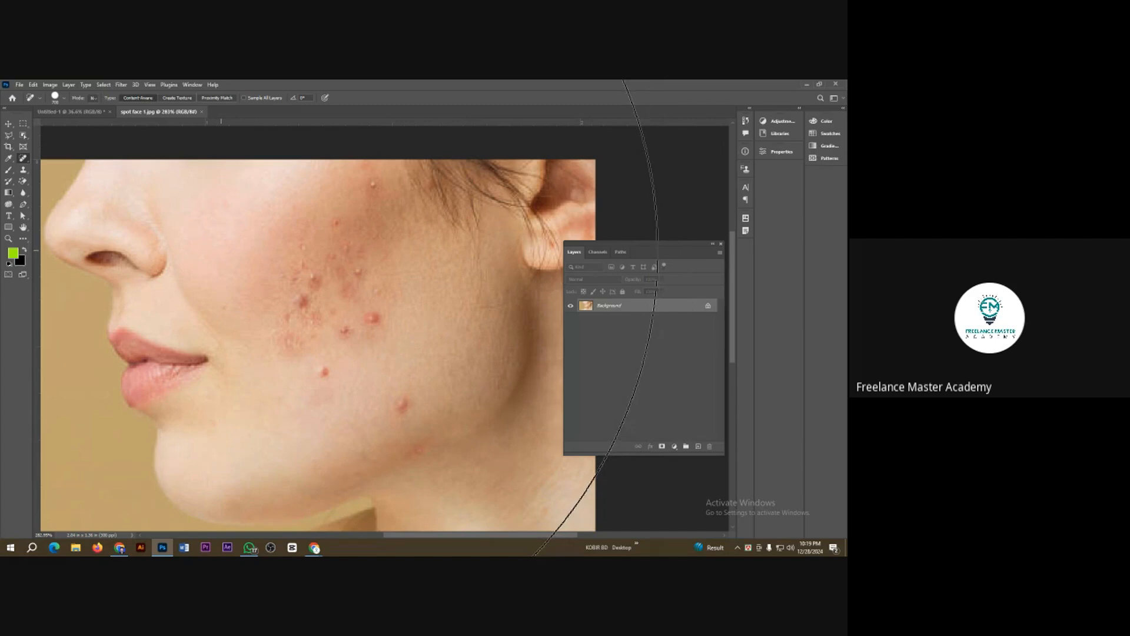
key("bracketleft")
key("bracketleft")
key("bracketleft")
key("bracketleft")
key("bracketleft")
key("bracketleft")
key("bracketleft")
key("bracketleft")
key("bracketleft")
key("bracketleft")
key("bracketleft")
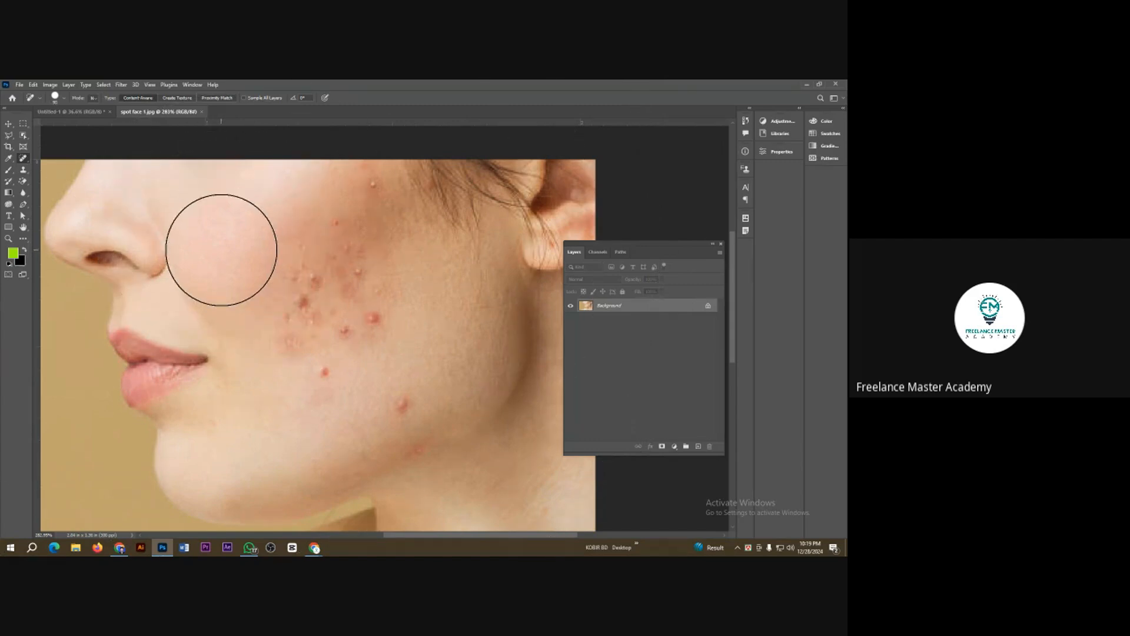
key("bracketleft")
key("bracketleft")
key("bracketleft")
key("bracketright")
key("bracketright")
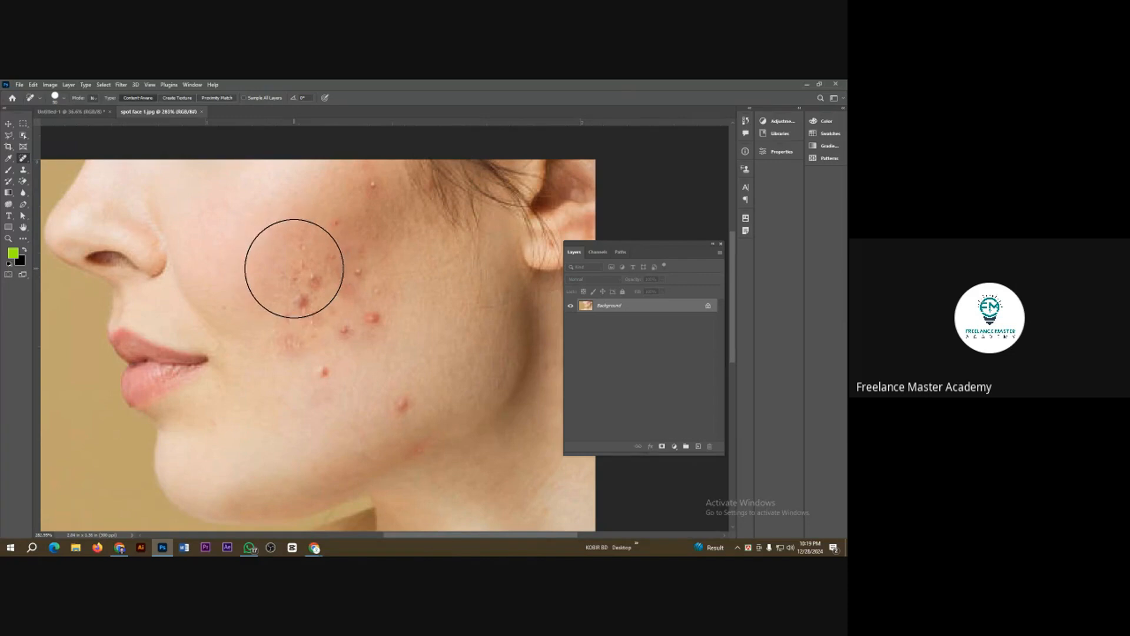
Step: Try smaller and larger healing brush sizes over the cluster of blemishes on the cheek
key("bracketleft")
key("bracketleft")
key("bracketleft")
key("bracketleft")
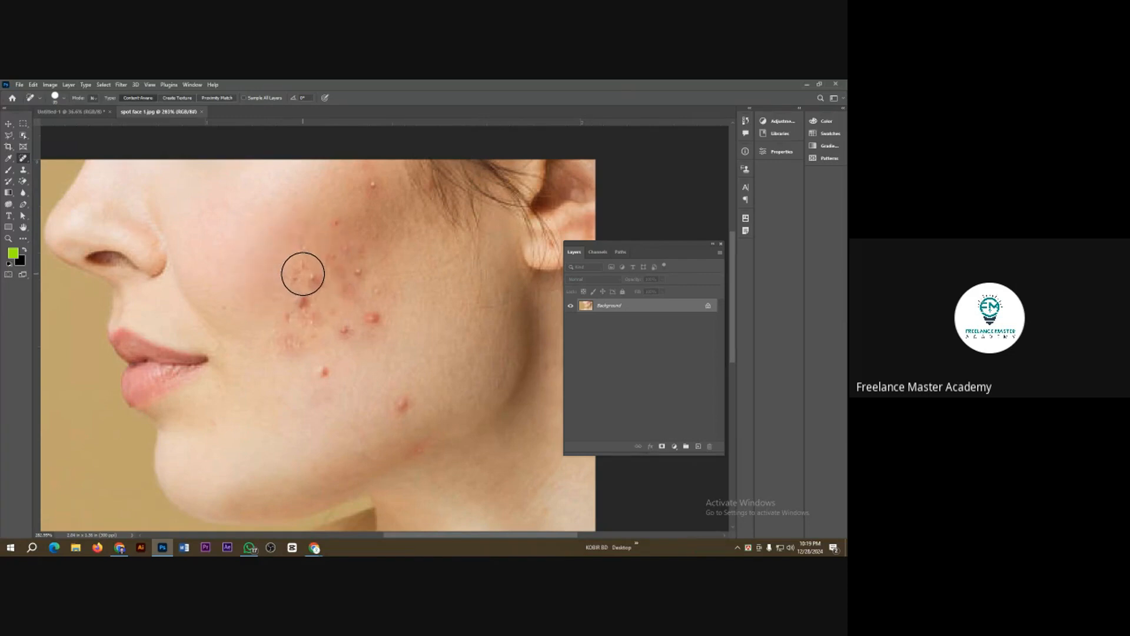
key("bracketright")
key("bracketright")
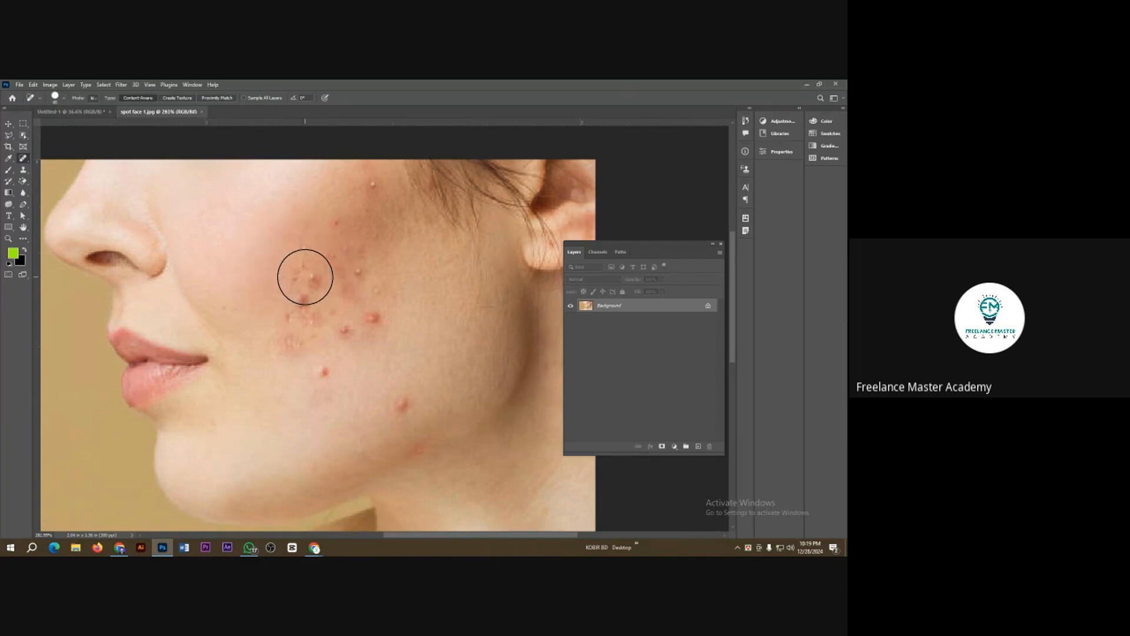
key("bracketright")
key("bracketright")
key("bracketright")
key("bracketright")
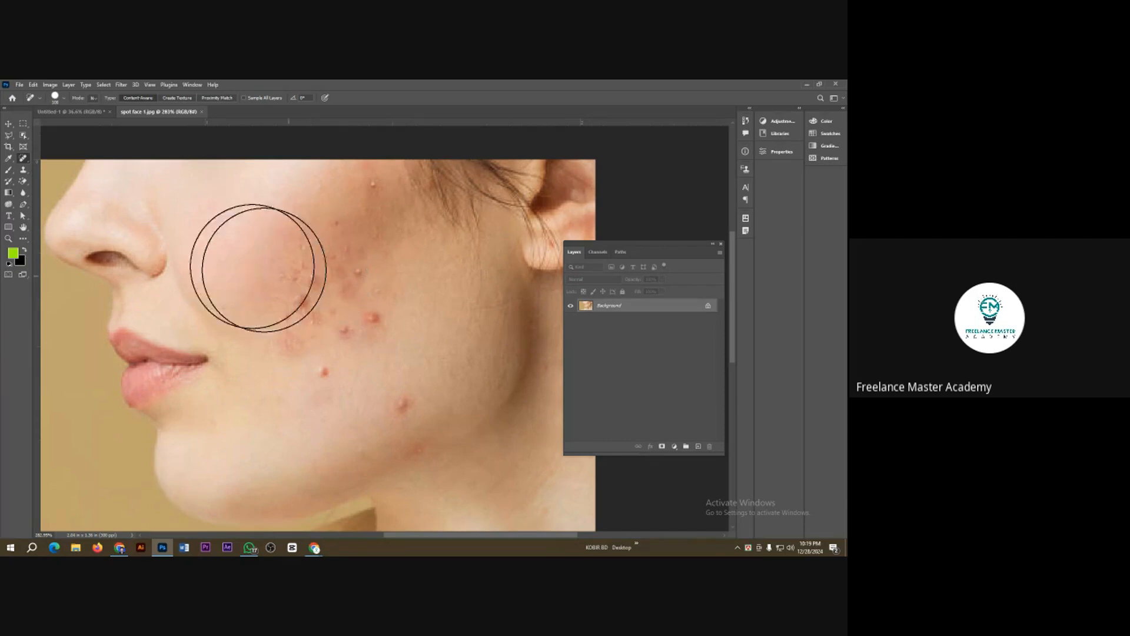
Step: Adjust the healing brush's size in its brush settings, and fine-tune it to slightly larger than a single blemish
left_click(64, 102)
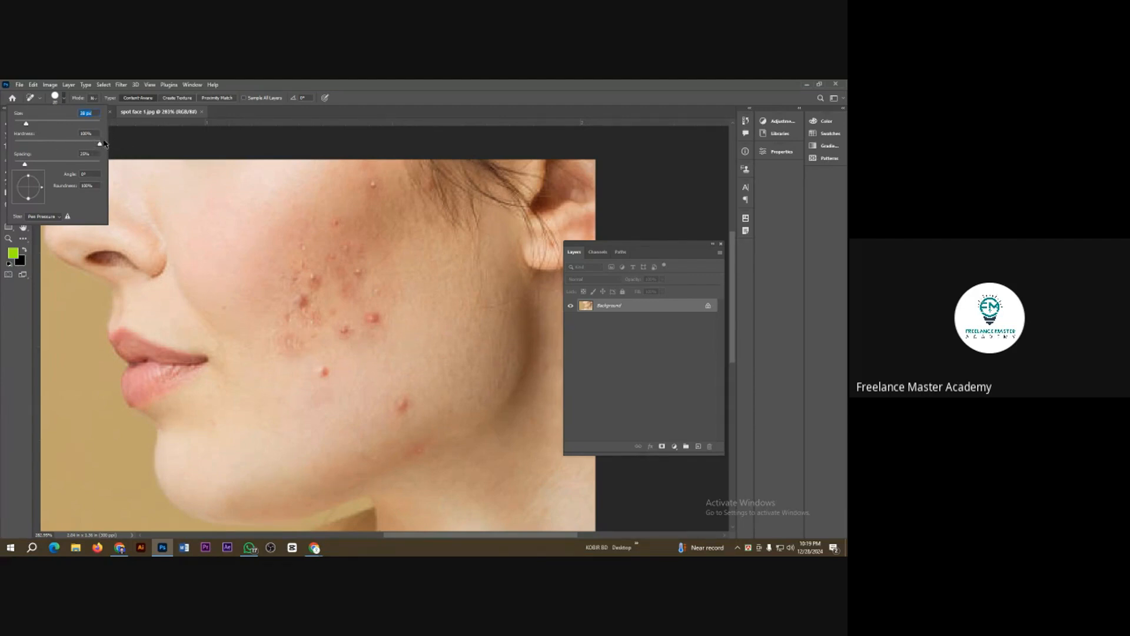
left_click_drag(26, 124, 49, 125)
left_click(63, 101)
key("bracketleft")
key("bracketleft")
key("bracketleft")
key("bracketleft")
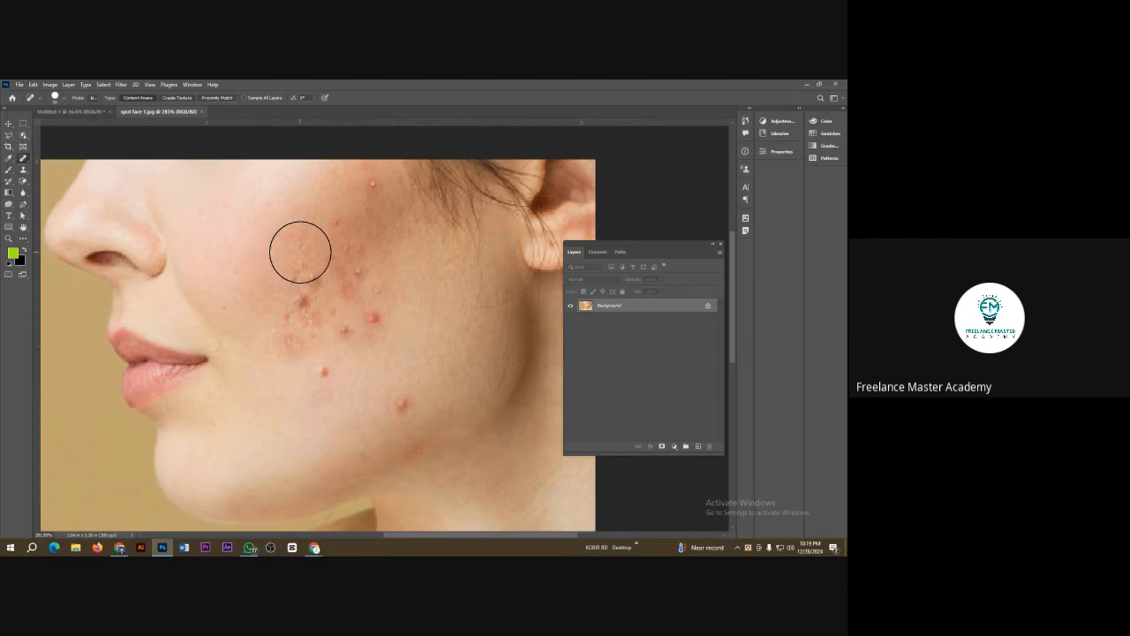
key("bracketright")
key("bracketright")
key("bracketright")
key("bracketright")
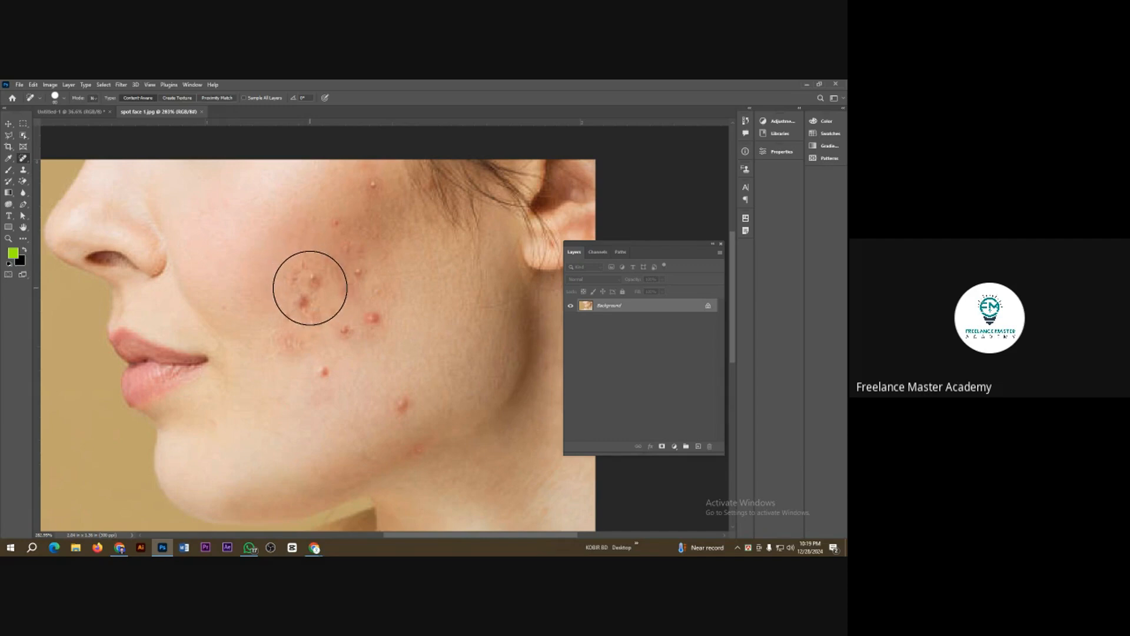
key("bracketleft")
key("bracketleft")
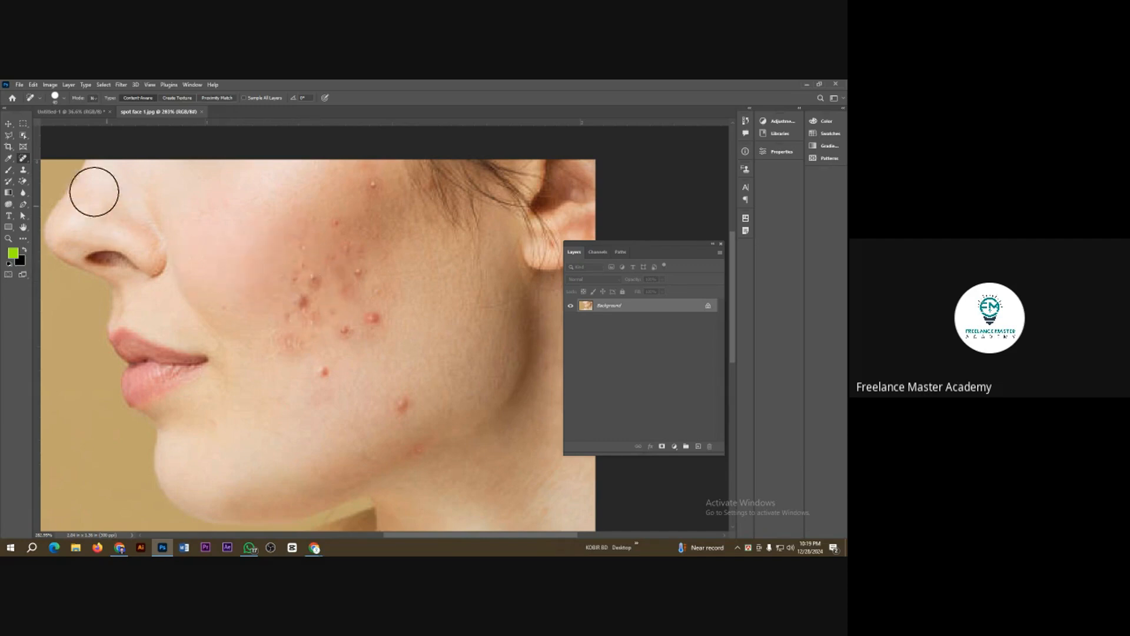
Step: Heal the blemishes on the side of the acne patch nearest the mouth with the Spot Healing Brush
right_click(22, 159)
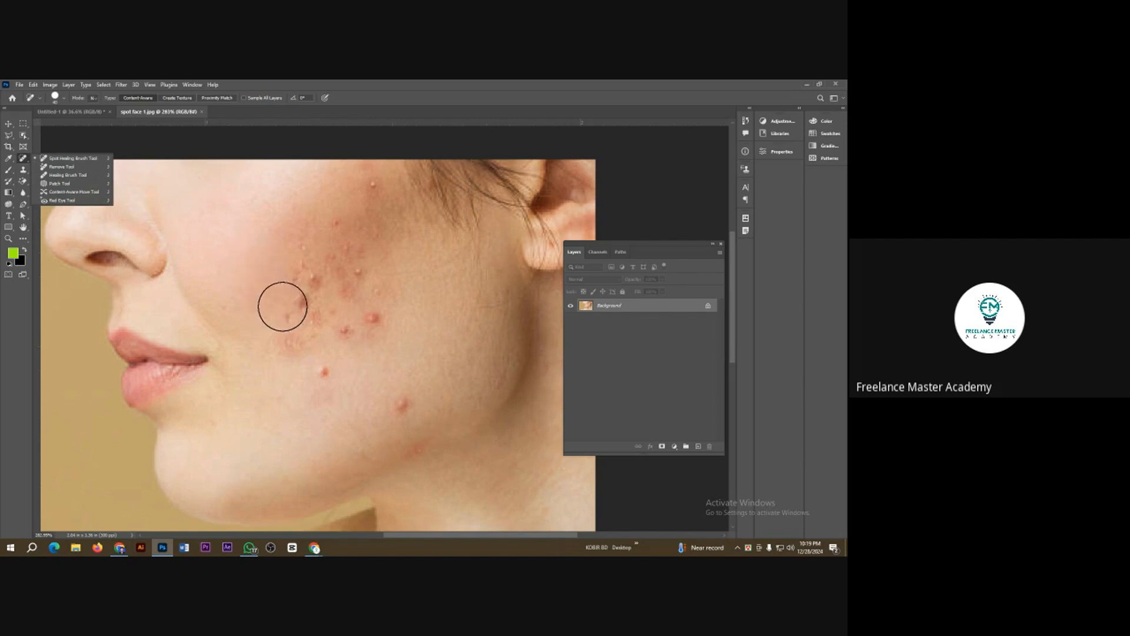
left_click(299, 307)
left_click(288, 340)
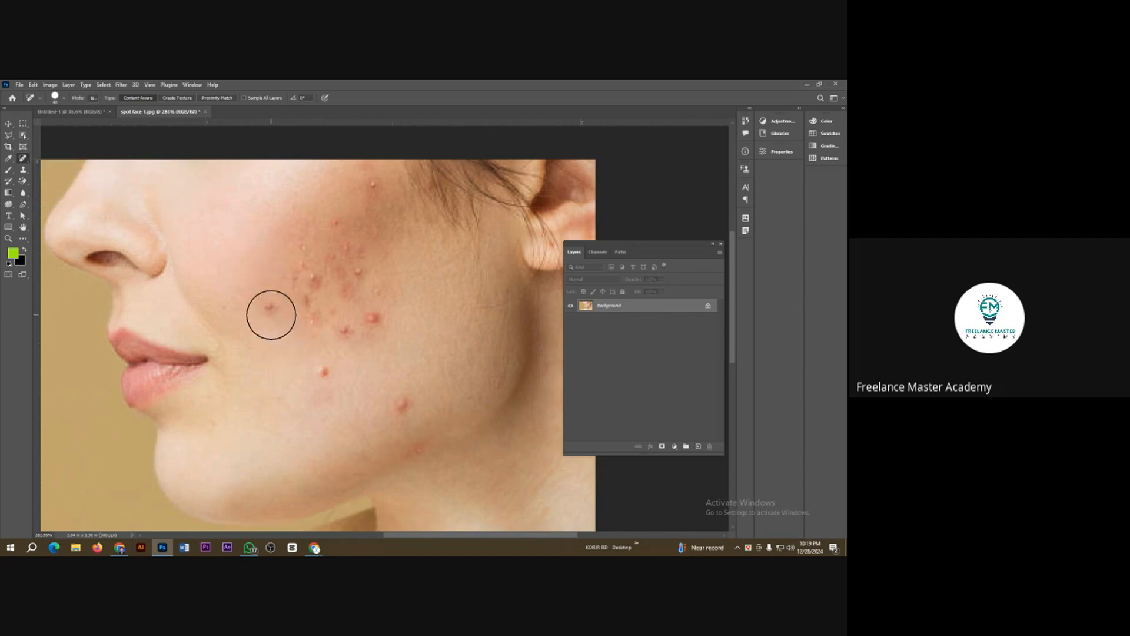
left_click(271, 314)
left_click(250, 308)
left_click(268, 312)
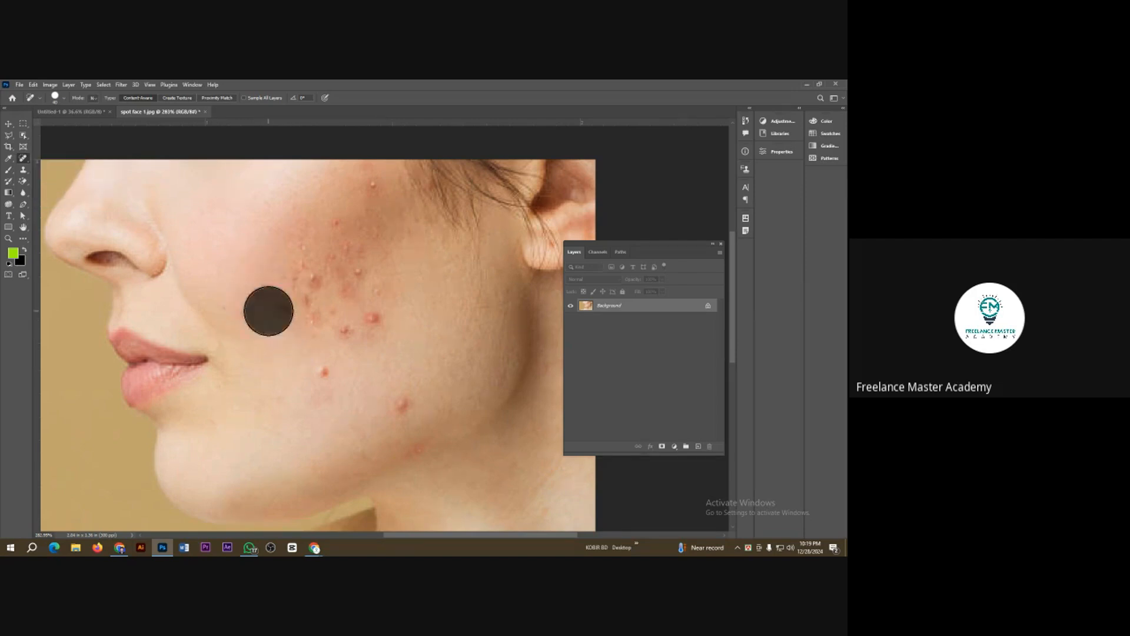
left_click(270, 309)
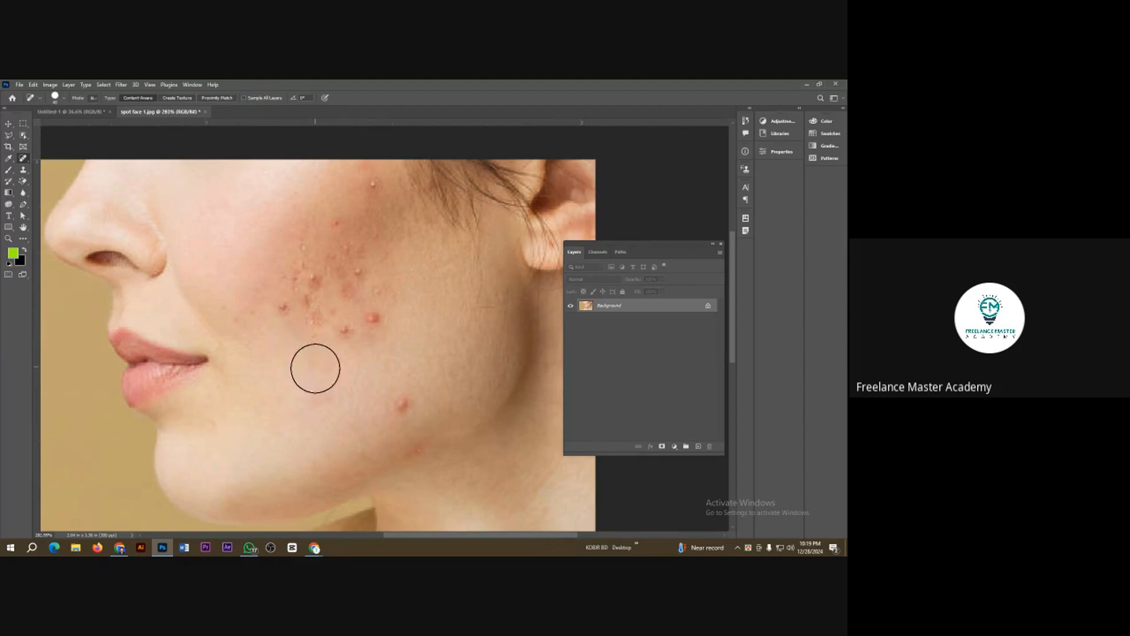
Step: Heal the isolated pimples on the lower cheek and the red spots along the patch's lower edge
left_click(315, 369)
left_click(399, 405)
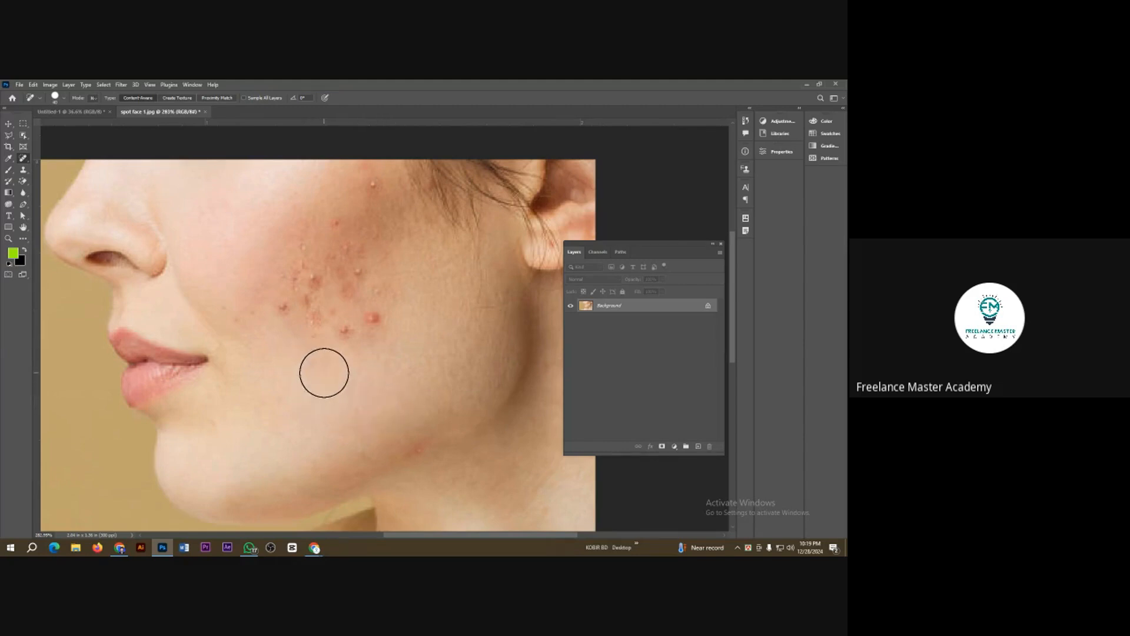
left_click(341, 346)
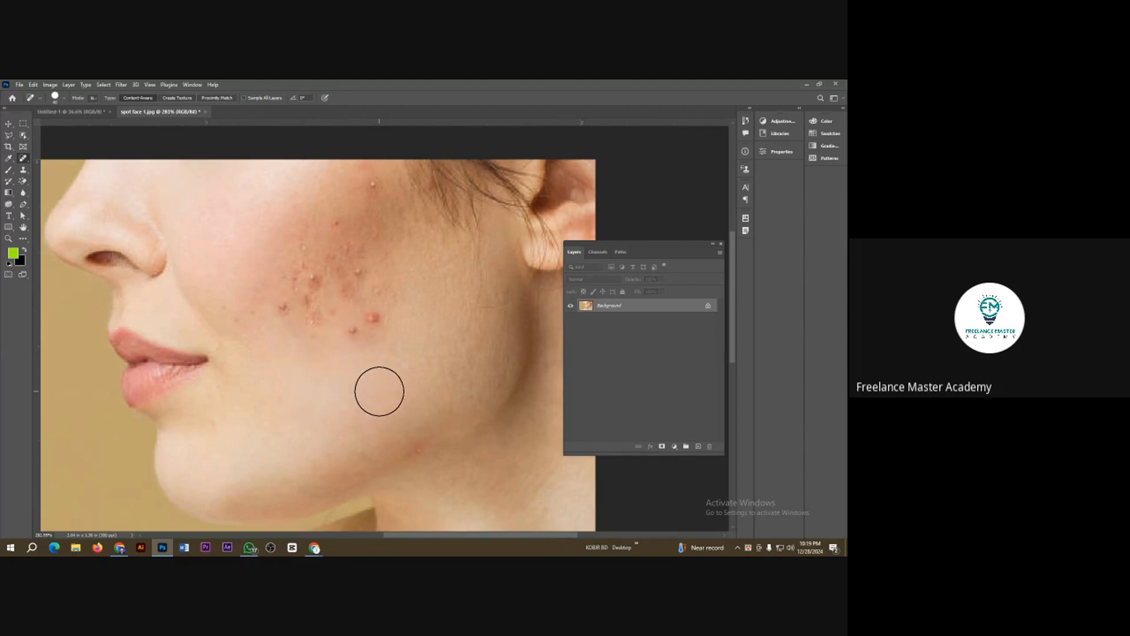
left_click(354, 334)
left_click(372, 320)
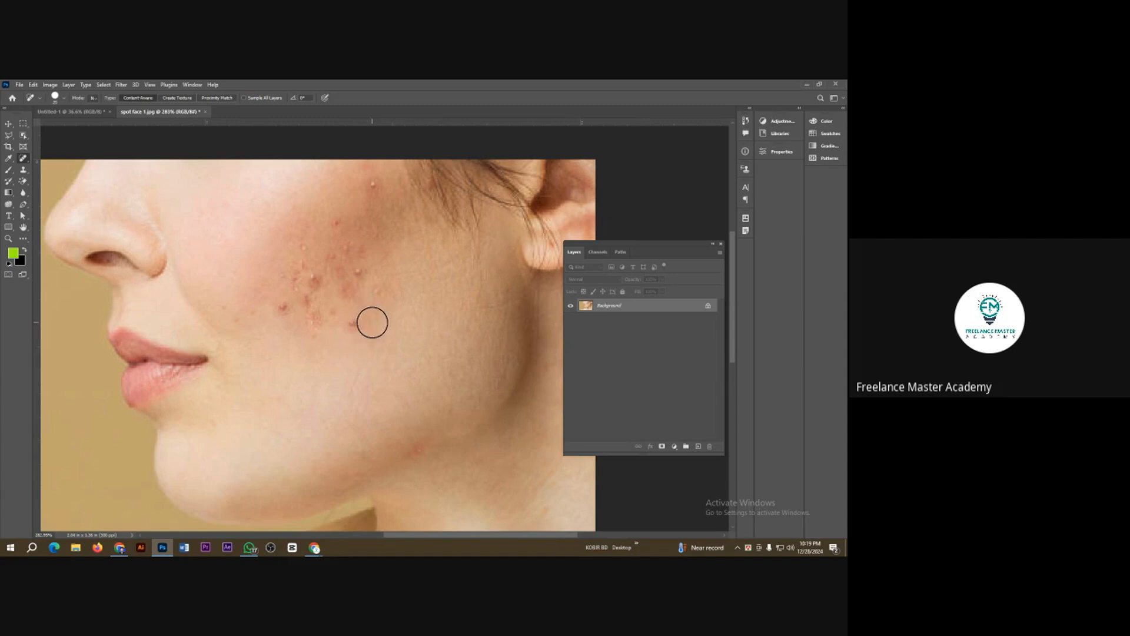
Step: Heal the spots on the ear side of the acne patch using a smaller brush
left_click(358, 324)
left_click(381, 292)
left_click(361, 275)
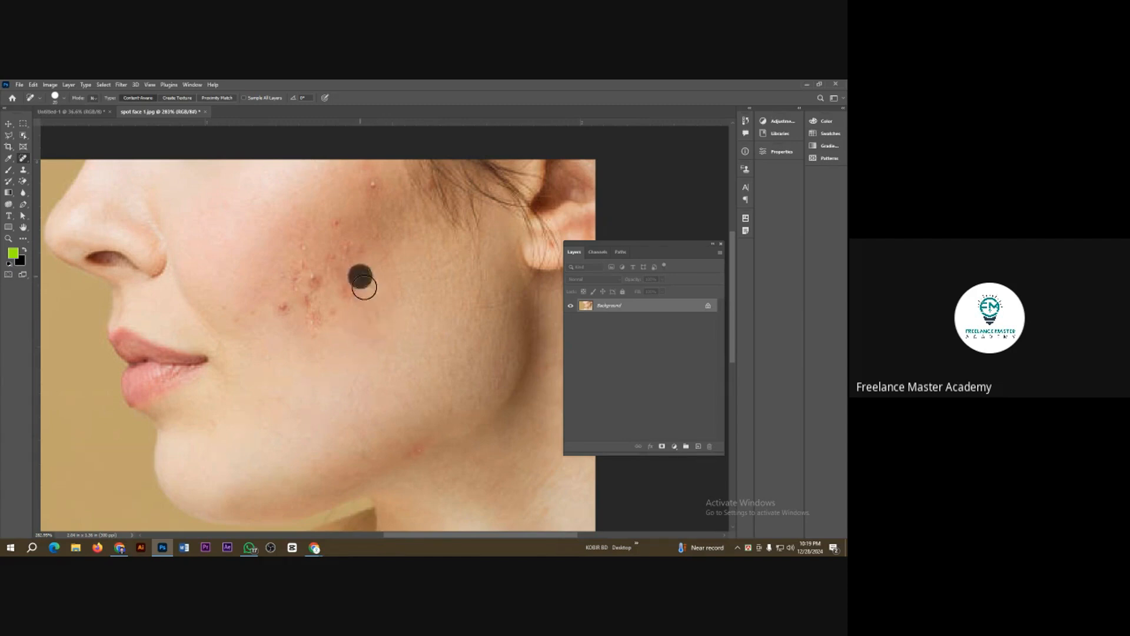
left_click(353, 291)
left_click(342, 274)
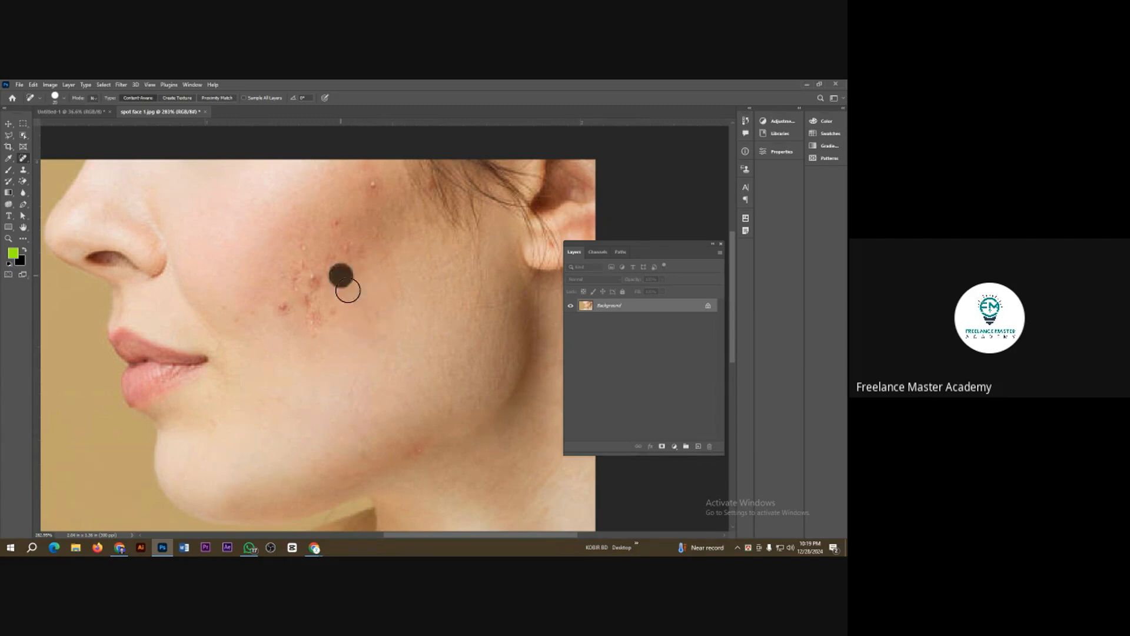
Step: Heal the dark spots in the middle and lower part of the patch and the mark nearer the mouth
left_click(310, 329)
left_click(287, 309)
left_click_drag(305, 303, 305, 304)
left_click_drag(244, 311, 243, 308)
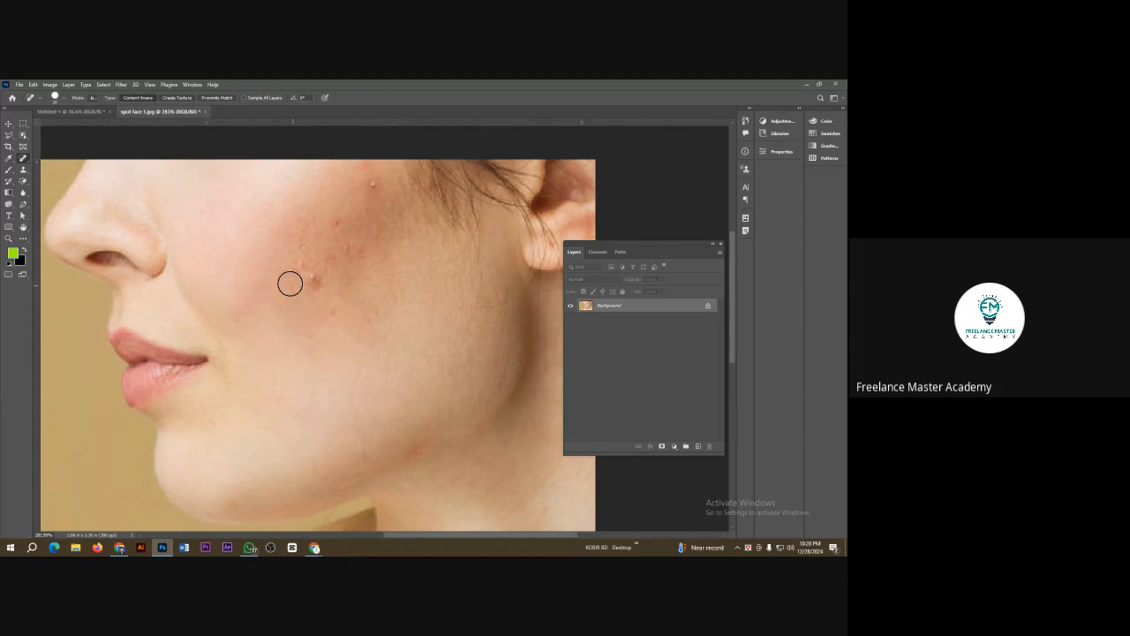
left_click_drag(311, 284, 311, 283)
Step: Heal the blemishes on the upper cheek between the patch's centre and the hairline
left_click(341, 252)
left_click(338, 217)
left_click(372, 188)
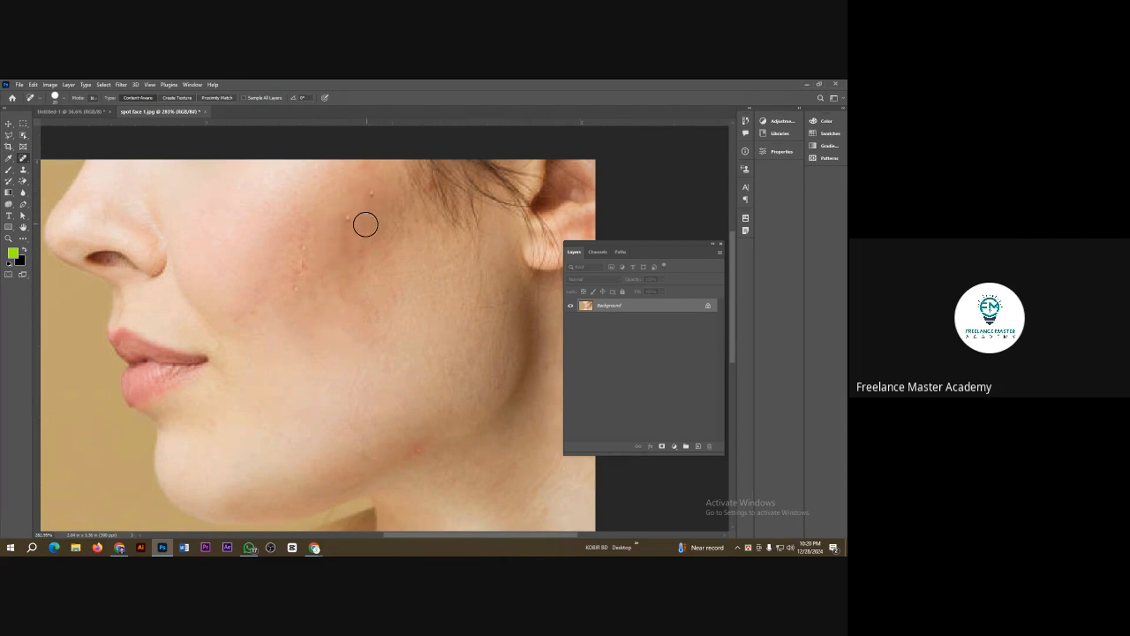
left_click(346, 219)
left_click(373, 199)
left_click(348, 221)
left_click_drag(349, 221, 346, 227)
left_click(343, 229)
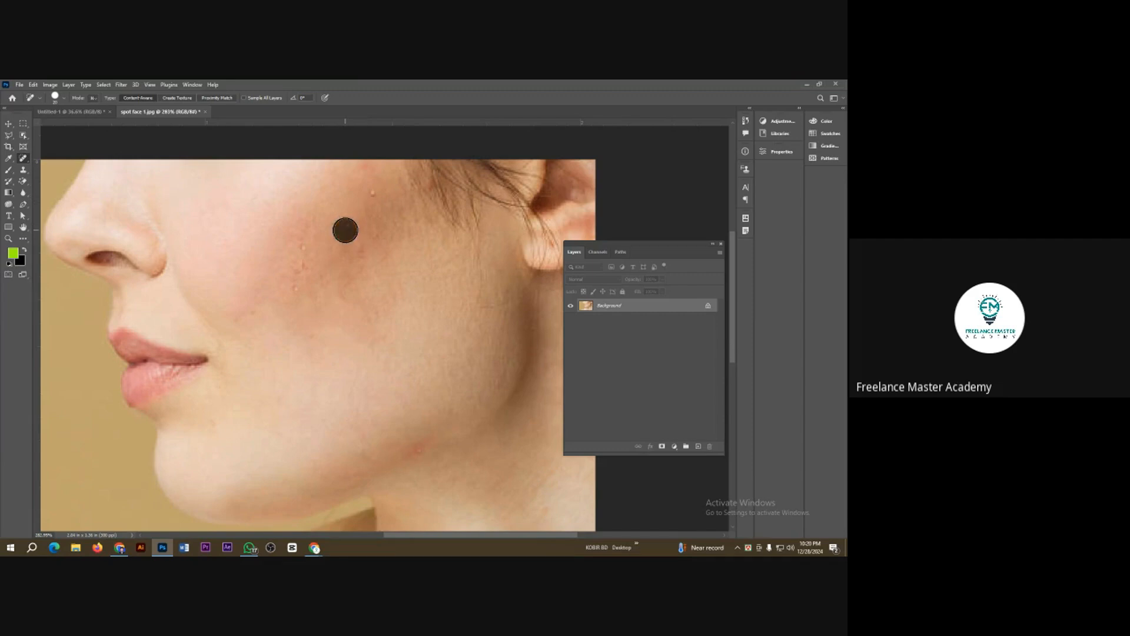
Step: Paint healing strokes over the row of small bumps on the patch's nose side and across its centre
left_click(295, 230)
left_click(298, 271)
left_click_drag(303, 245, 284, 296)
left_click_drag(326, 270, 312, 295)
left_click_drag(350, 224, 344, 245)
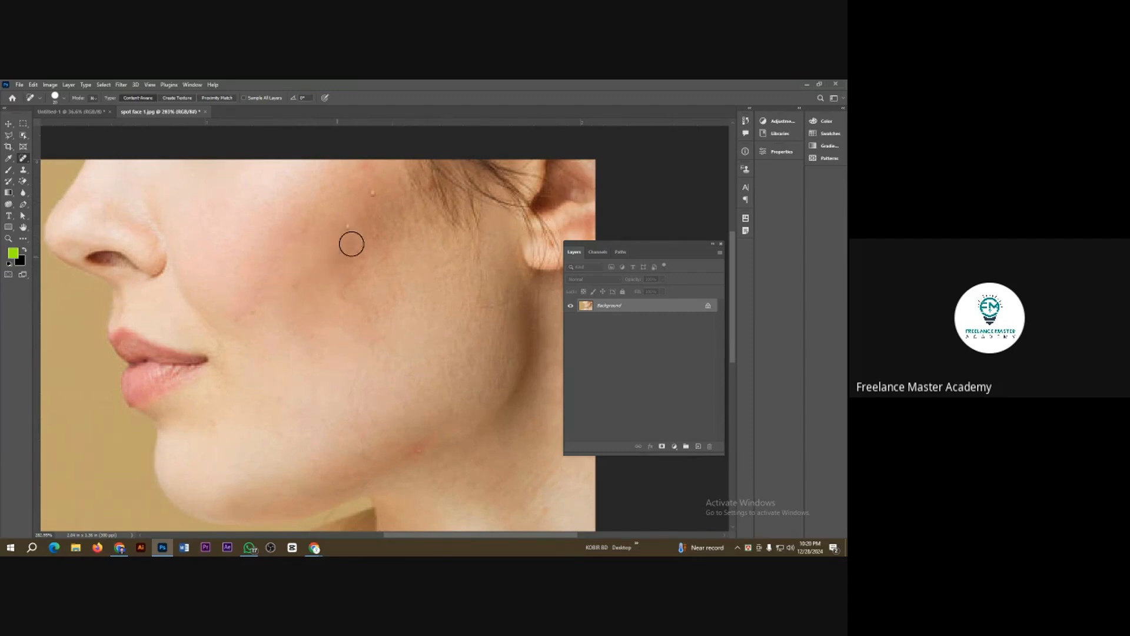
Step: Paint healing strokes over the last bumps below the hairline and blend the uneven skin across the cheek
left_click_drag(370, 179, 365, 211)
left_click_drag(349, 215, 338, 244)
left_click_drag(371, 197, 337, 259)
left_click_drag(353, 266, 316, 284)
mouse_move(310, 341)
left_mouse_down()
mouse_move(386, 338)
mouse_move(362, 314)
left_mouse_up()
mouse_move(398, 271)
left_mouse_down()
mouse_move(269, 289)
mouse_move(265, 259)
mouse_move(299, 208)
left_mouse_up()
Step: Heal the faint marks beside the mouth and along the jawline, and smooth the remaining cheek area
left_click(243, 300)
left_click_drag(238, 318, 262, 337)
left_click(328, 310)
left_click(396, 457)
scroll(298, 418, "down", 2)
left_click_drag(318, 356, 344, 342)
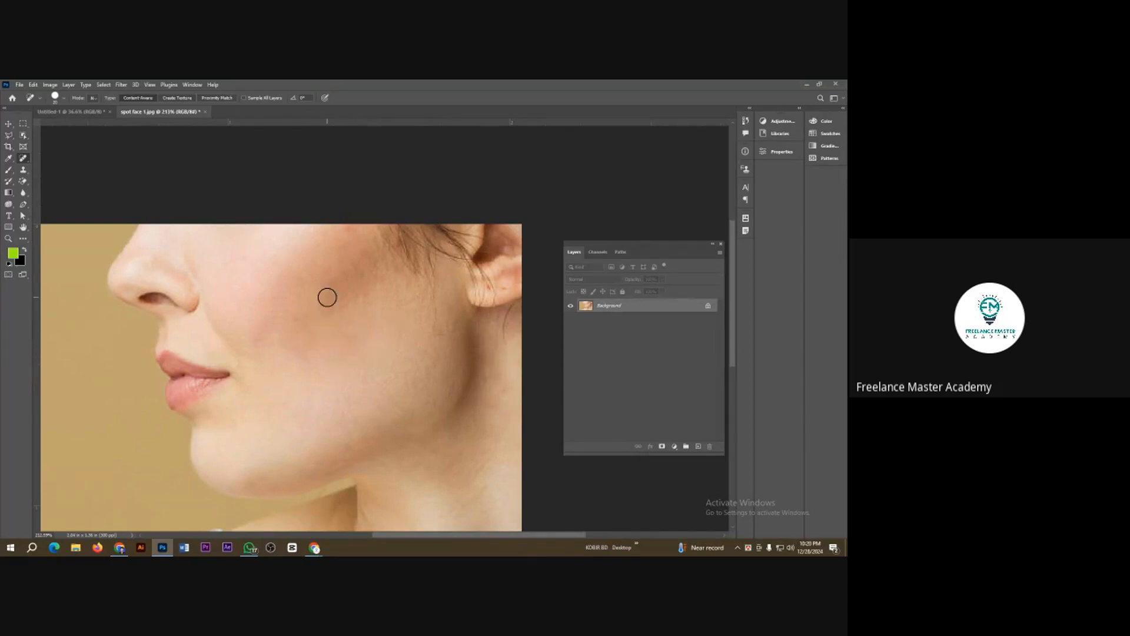
scroll(410, 358, "up", 1)
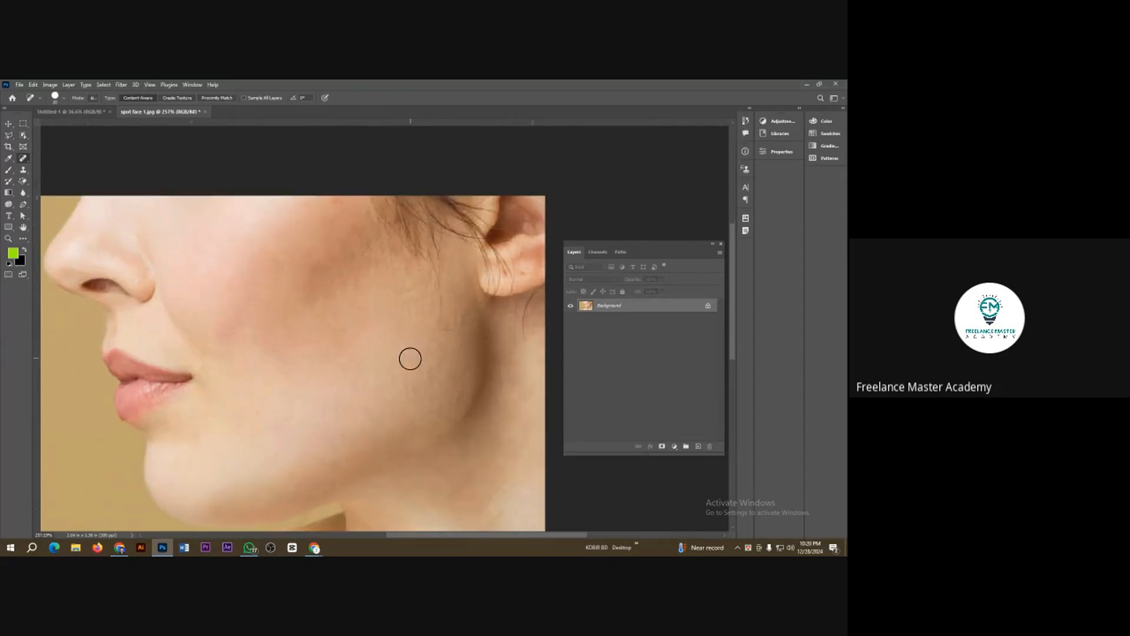
Step: Heal the red spot near the jawline and the remaining mid-cheek mark, keeping the Spot Healing Brush selected
scroll(362, 385, "up", 3)
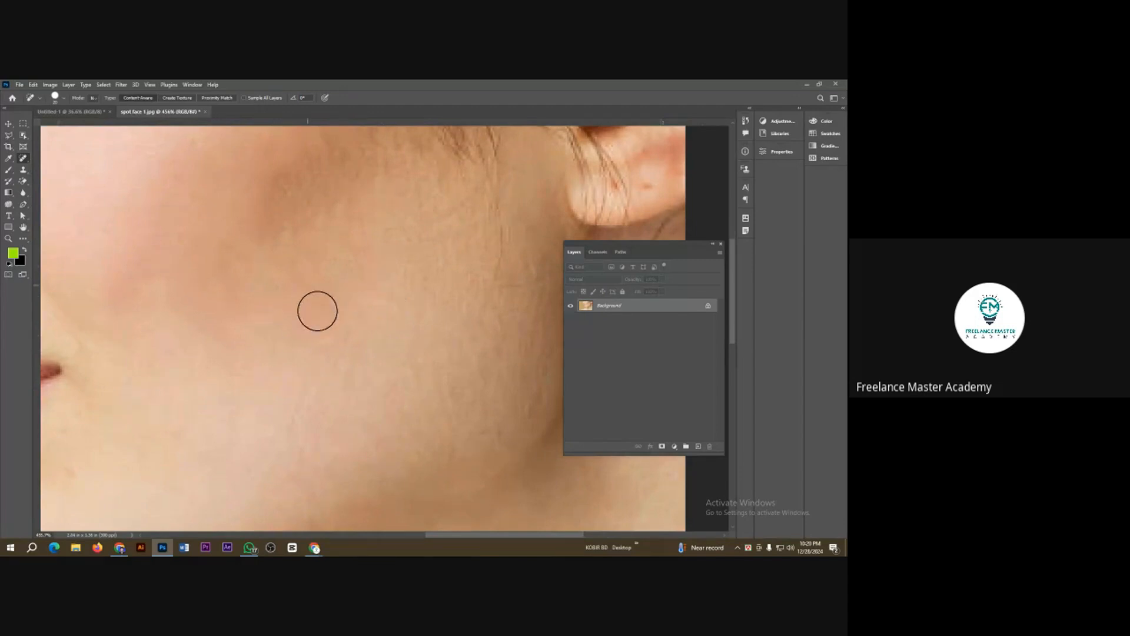
scroll(379, 334, "down", 1)
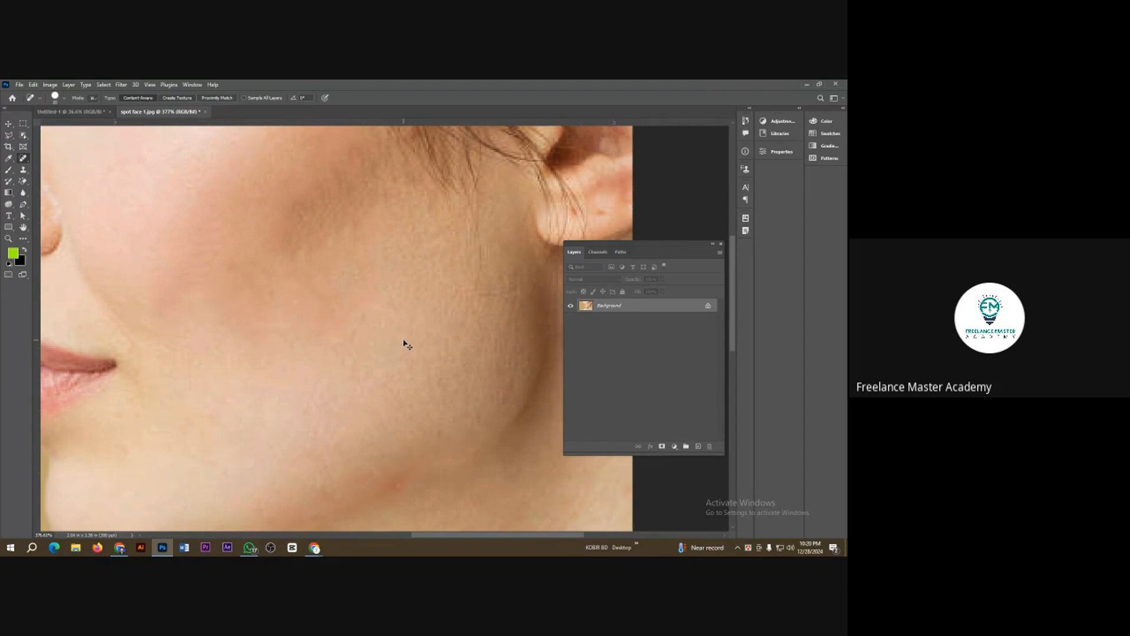
left_click(393, 484)
left_click(336, 277)
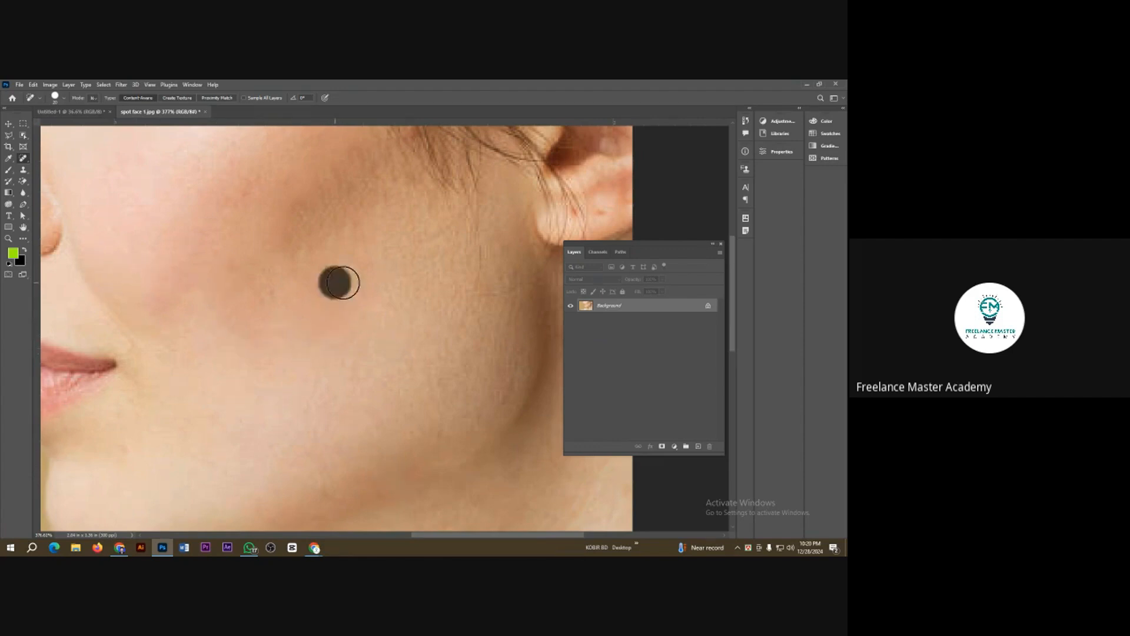
right_click(25, 158)
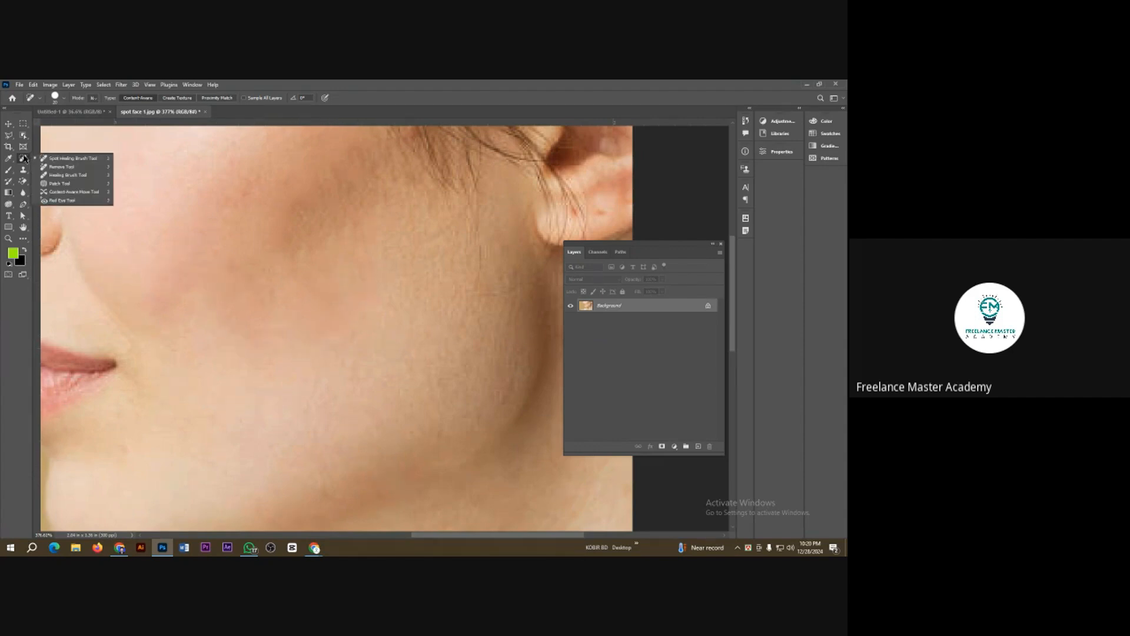
left_click(70, 159)
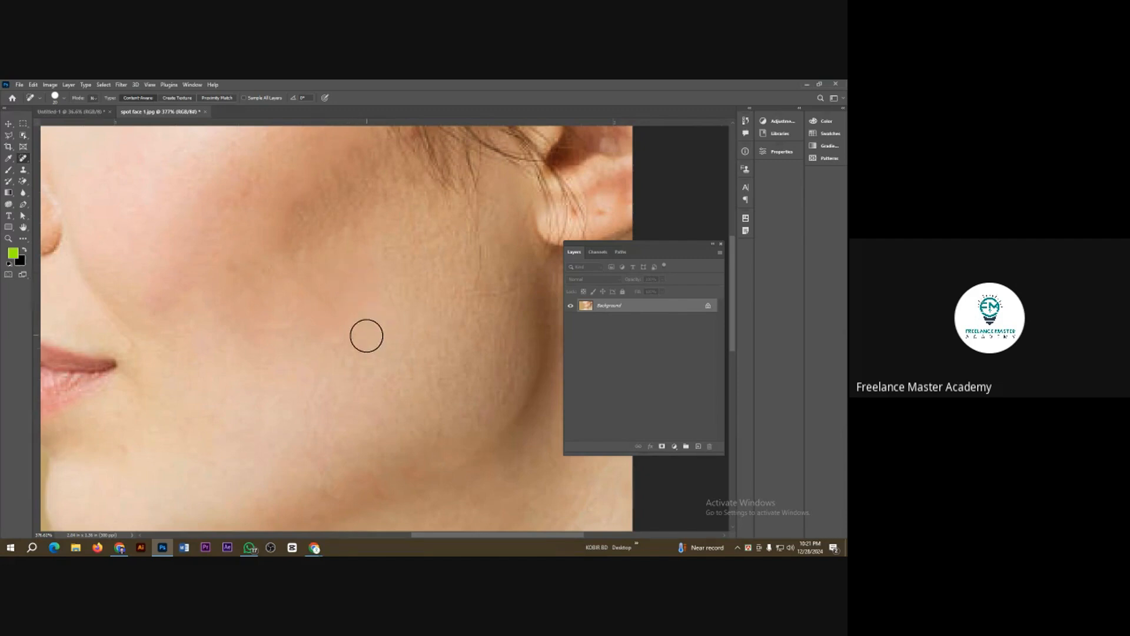
Step: Review the retouched portrait as a whole and open the image spot face 2 from the Class 3 folder
scroll(379, 334, "down", 5)
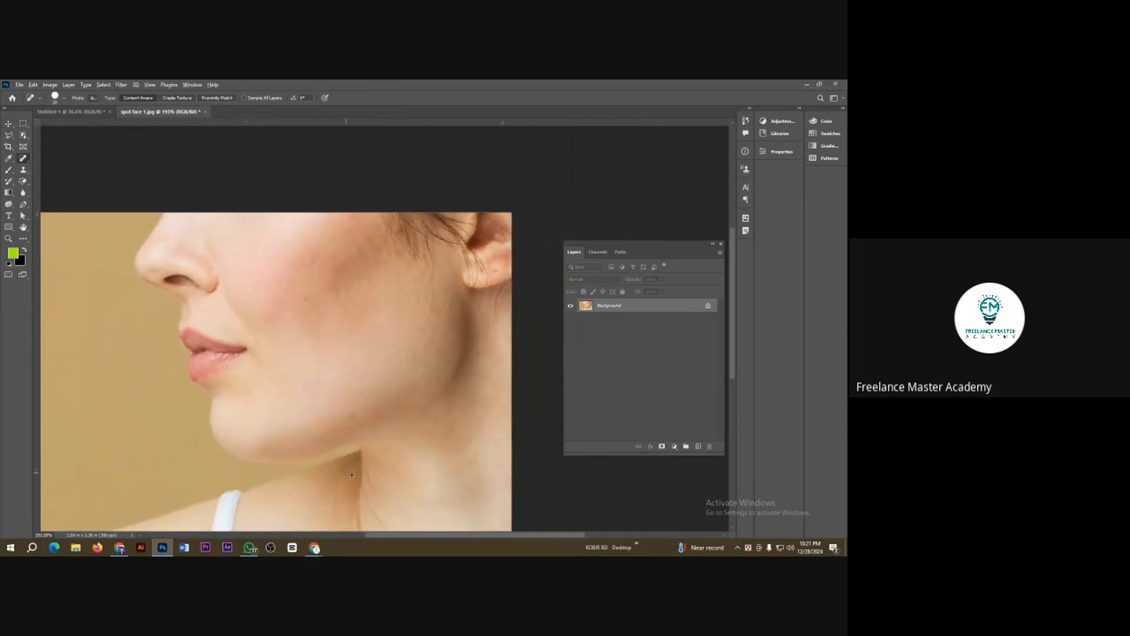
scroll(386, 467, "down", 3)
scroll(411, 425, "up", 3)
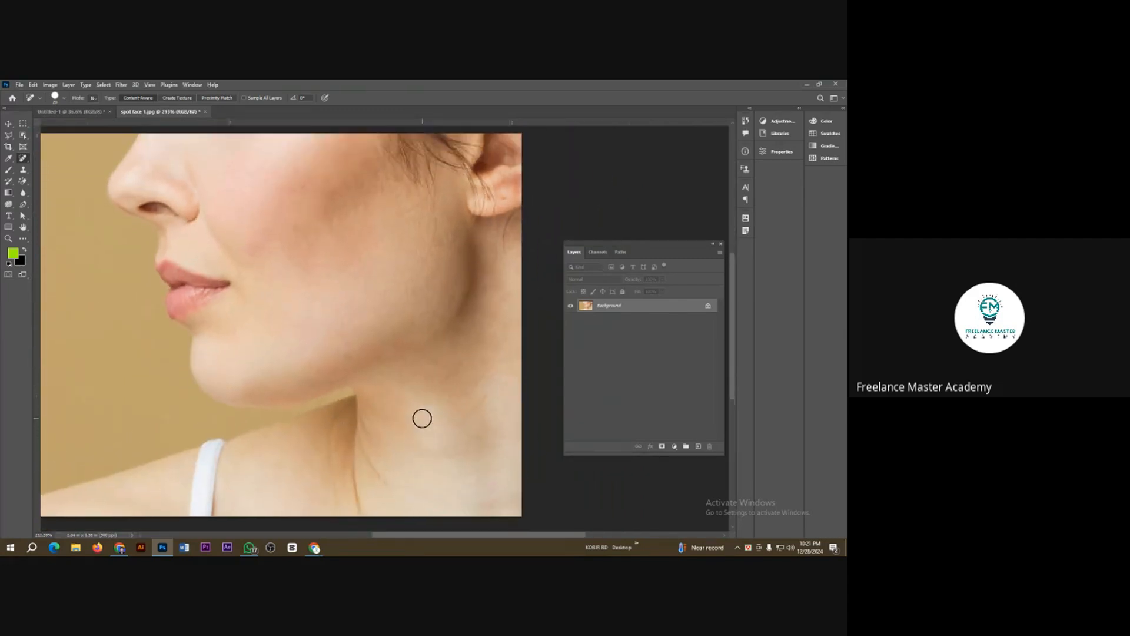
scroll(419, 419, "down", 3)
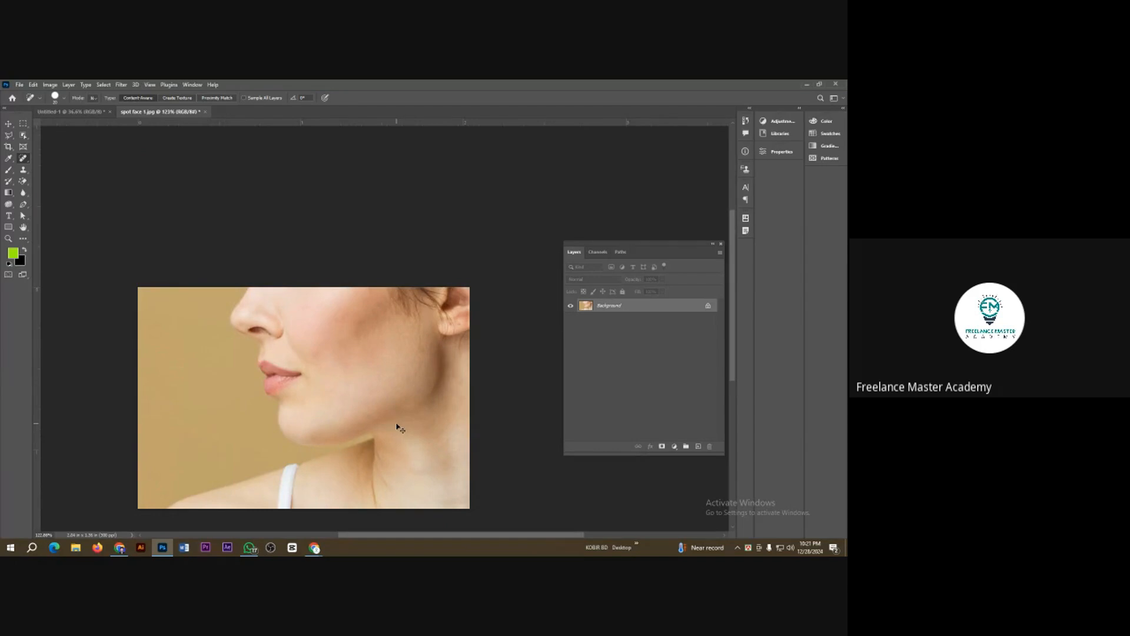
key("ctrl+o")
double_click(310, 152)
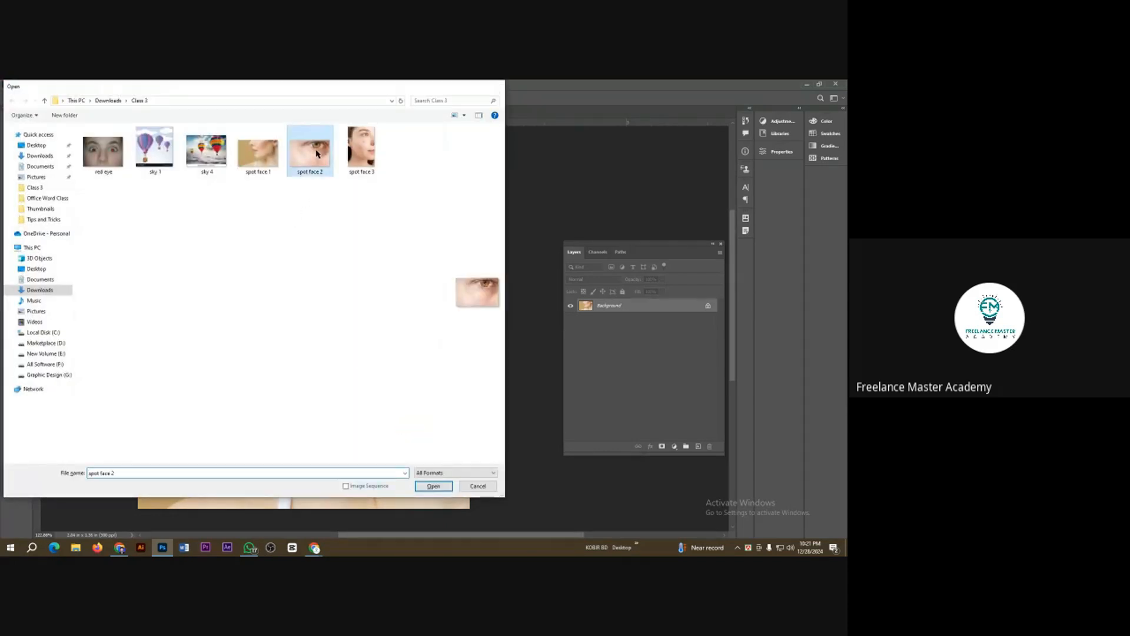
scroll(444, 425, "up", 1)
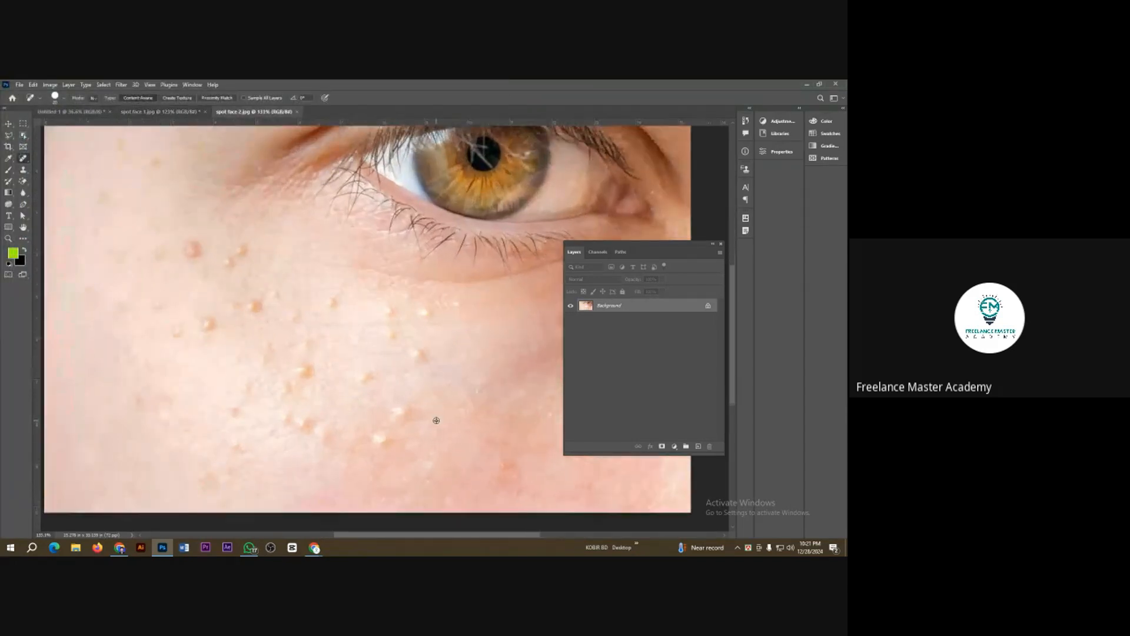
Step: Heal the raised bumps on the cheek directly below the eye with the Spot Healing Brush
left_click(256, 306)
left_click(331, 304)
left_click(388, 312)
left_click(420, 311)
left_click(396, 329)
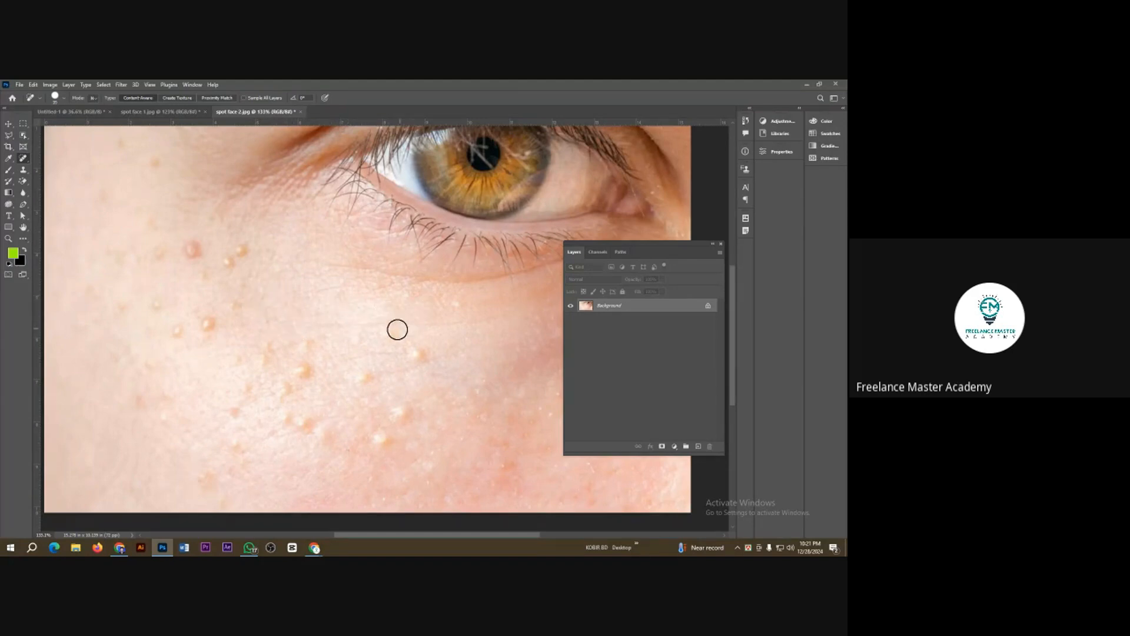
left_click(419, 353)
Step: Reselect the Spot Healing Brush and heal the larger bumps on the outer cheek beside the eye's outer corner
right_click(23, 160)
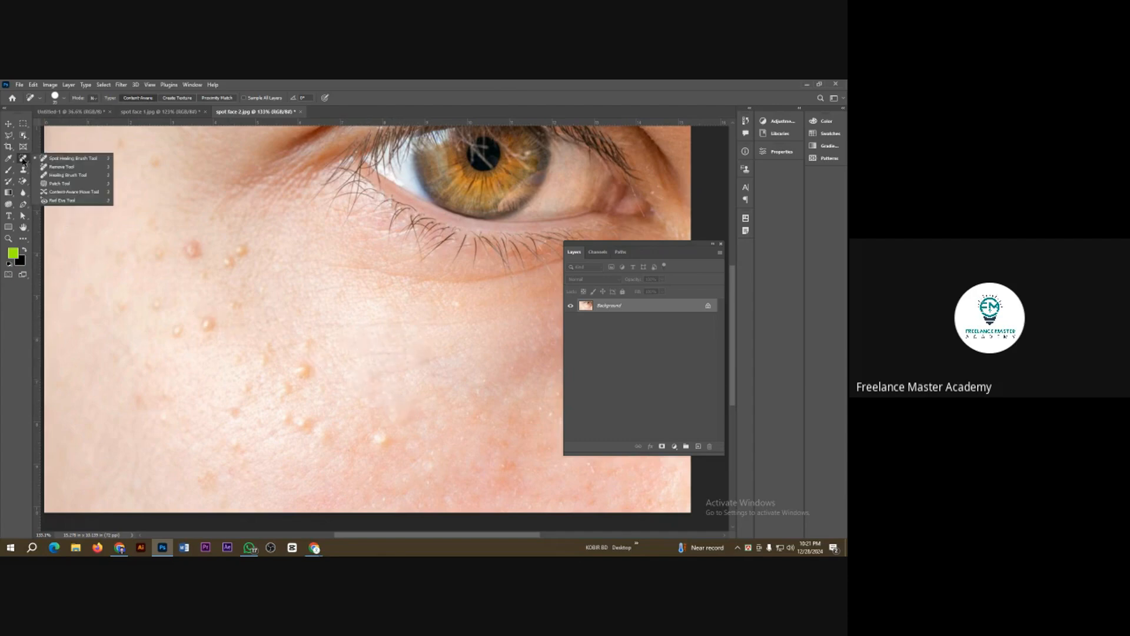
left_click(61, 162)
left_click(205, 325)
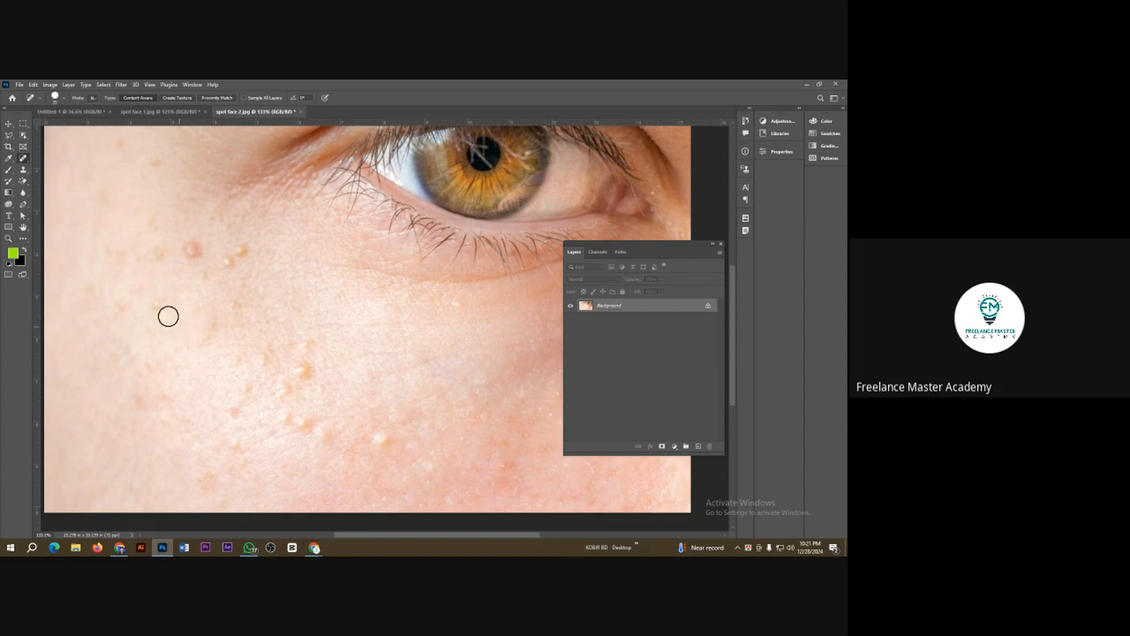
left_click(195, 247)
left_click(232, 259)
left_click(239, 254)
left_click(203, 279)
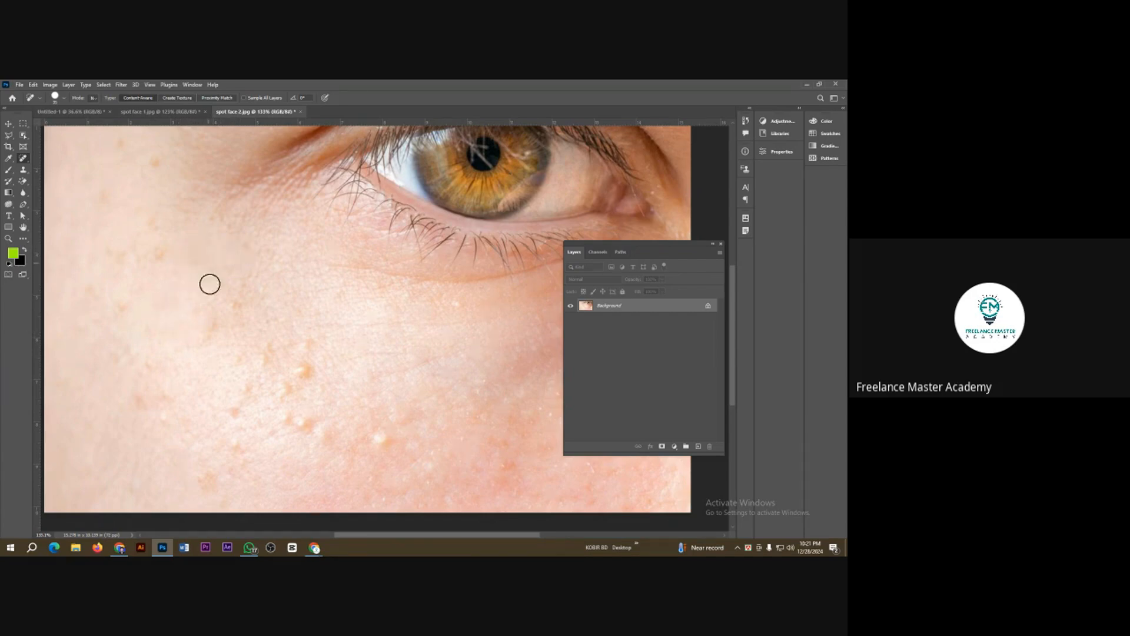
Step: Heal the faint marks on the outer cheek and the cluster of bumps at the cheek's centre
left_click(204, 326)
left_click(198, 342)
left_click(237, 299)
left_click(298, 369)
left_click(308, 369)
left_click(266, 349)
left_click(281, 387)
Step: Switch to the Remove Tool and paint over the remaining bumps and uneven patches across the lower cheek
right_click(23, 160)
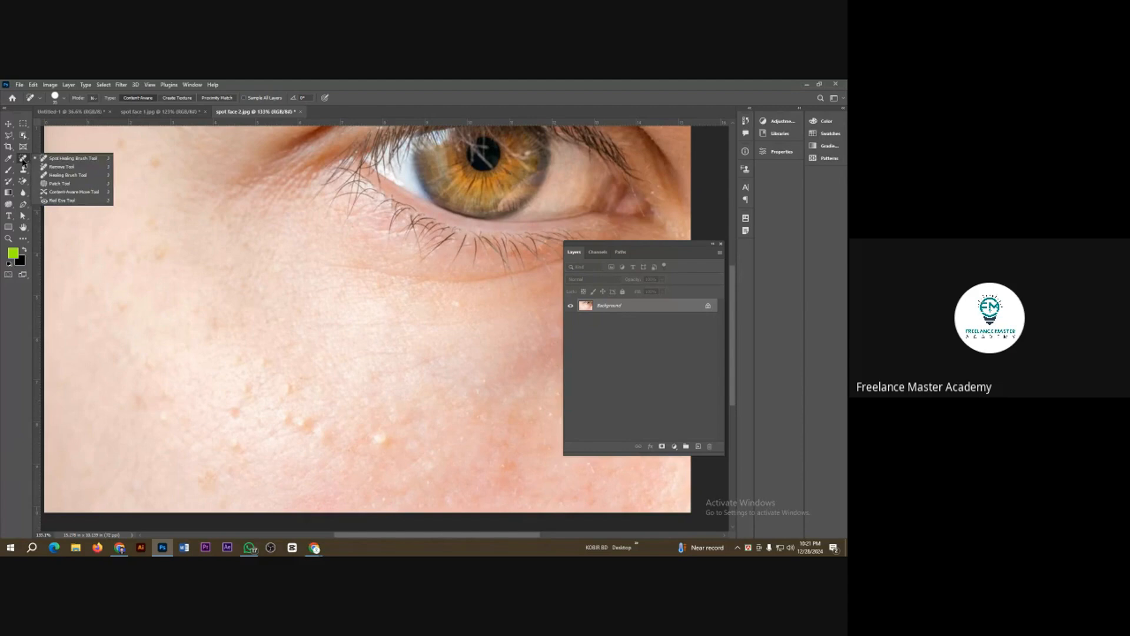
left_click(77, 170)
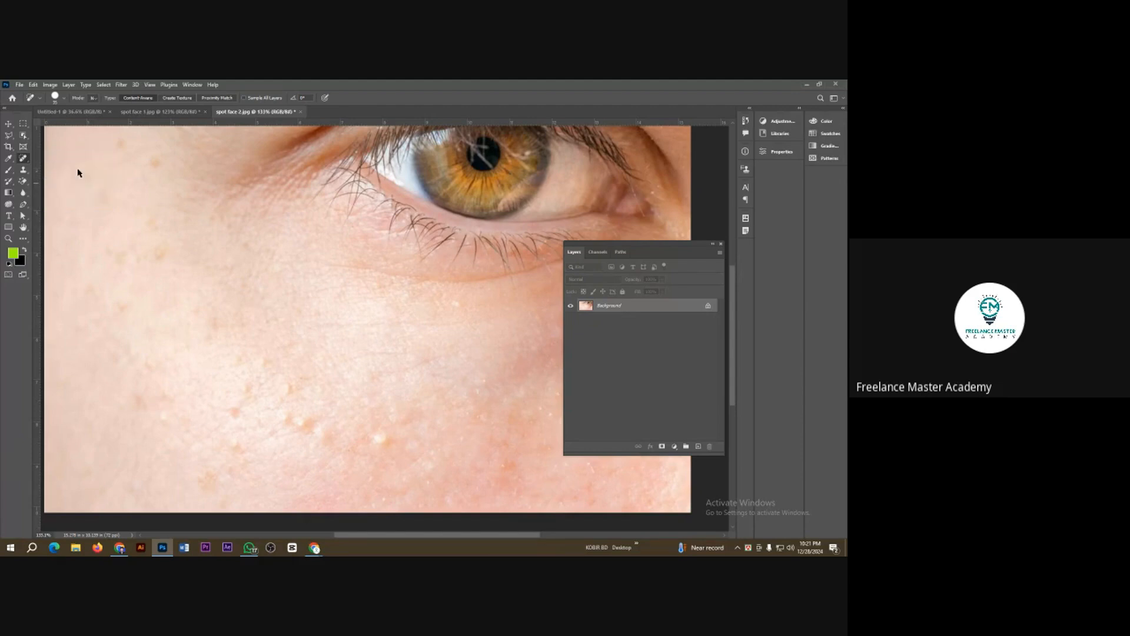
mouse_move(203, 331)
left_mouse_down()
mouse_move(232, 419)
mouse_move(446, 450)
left_mouse_up()
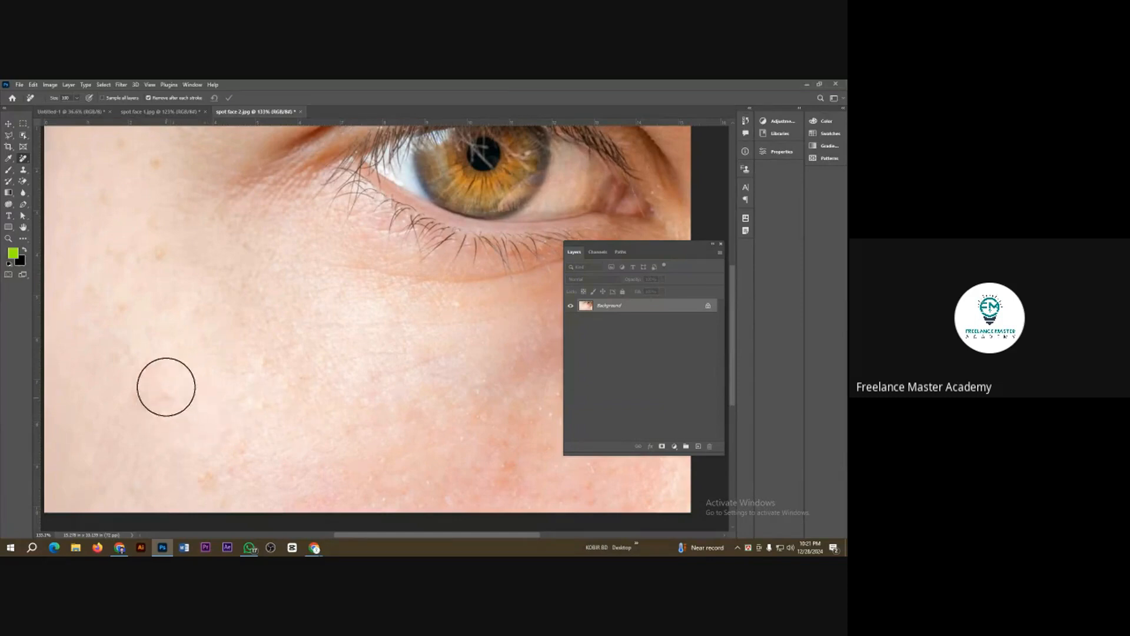
mouse_move(166, 387)
left_mouse_down()
mouse_move(141, 385)
mouse_move(209, 476)
mouse_move(263, 457)
mouse_move(242, 394)
mouse_move(351, 417)
mouse_move(381, 446)
mouse_move(480, 462)
mouse_move(309, 483)
mouse_move(435, 481)
left_mouse_up()
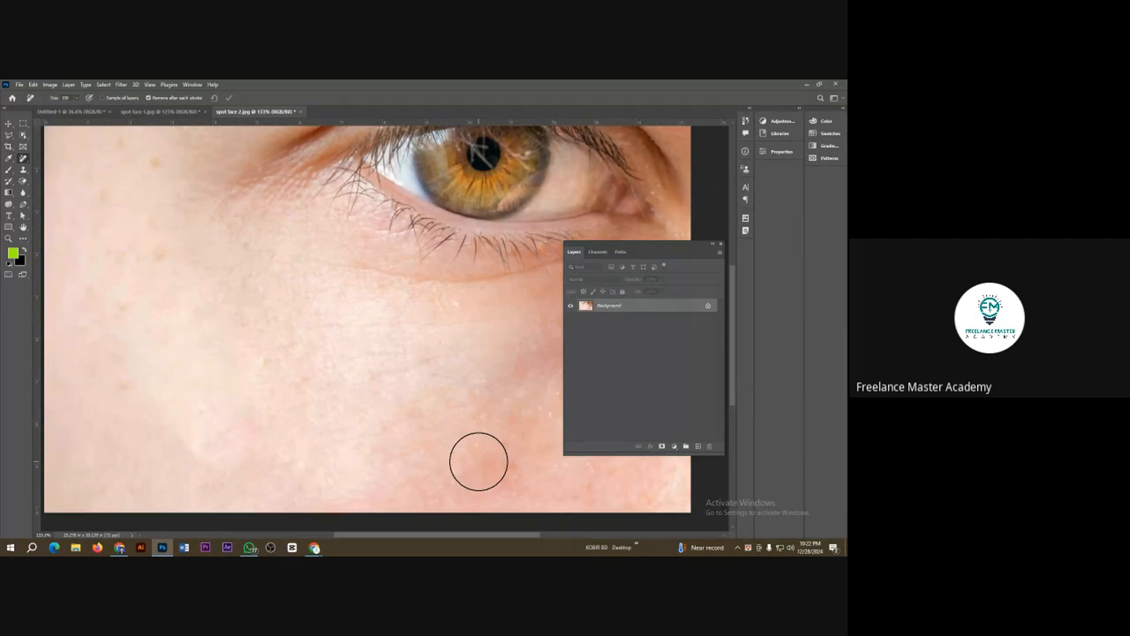
left_click_drag(206, 434, 239, 436)
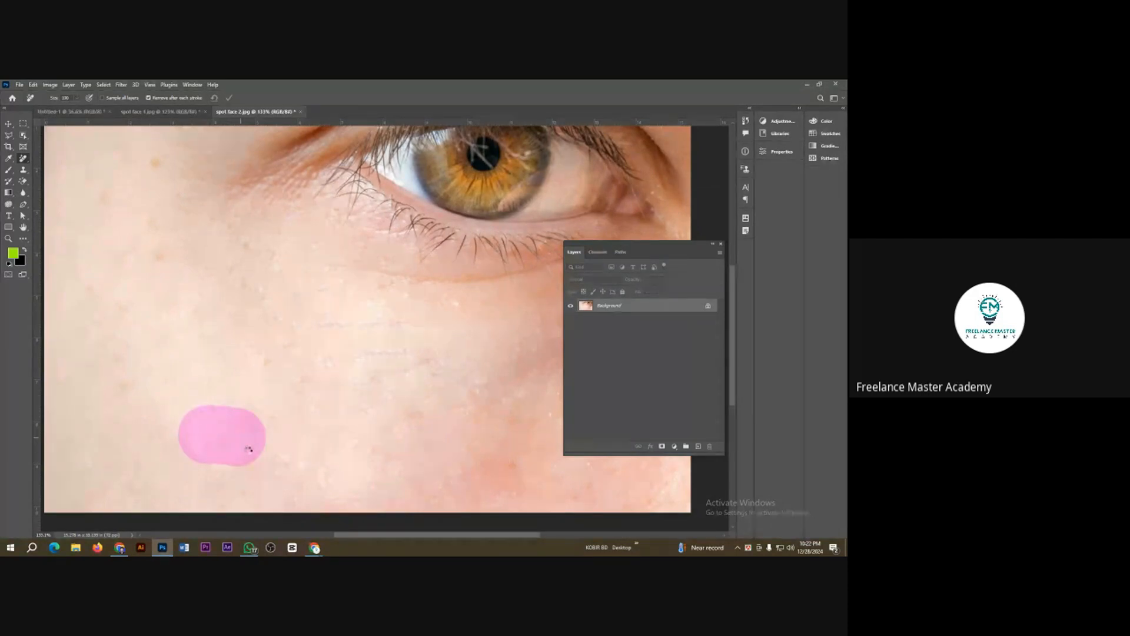
Step: Remove the leftover spots along the outer cheek and up toward the temple with the Remove Tool
scroll(354, 446, "down", 4)
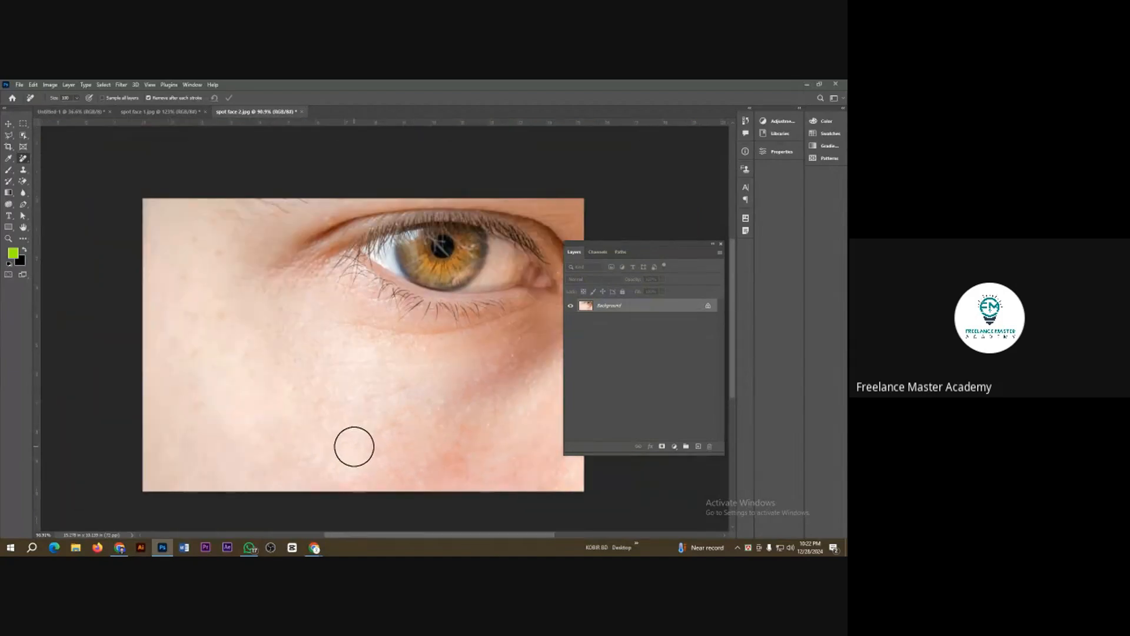
left_click(201, 405)
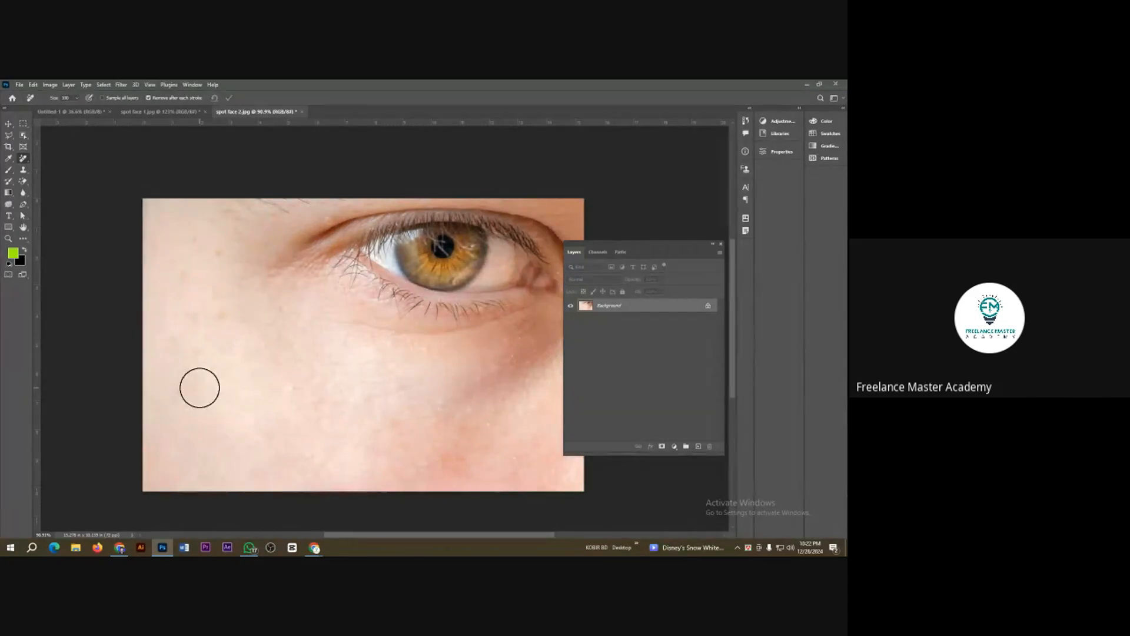
left_click(203, 352)
left_click(218, 323)
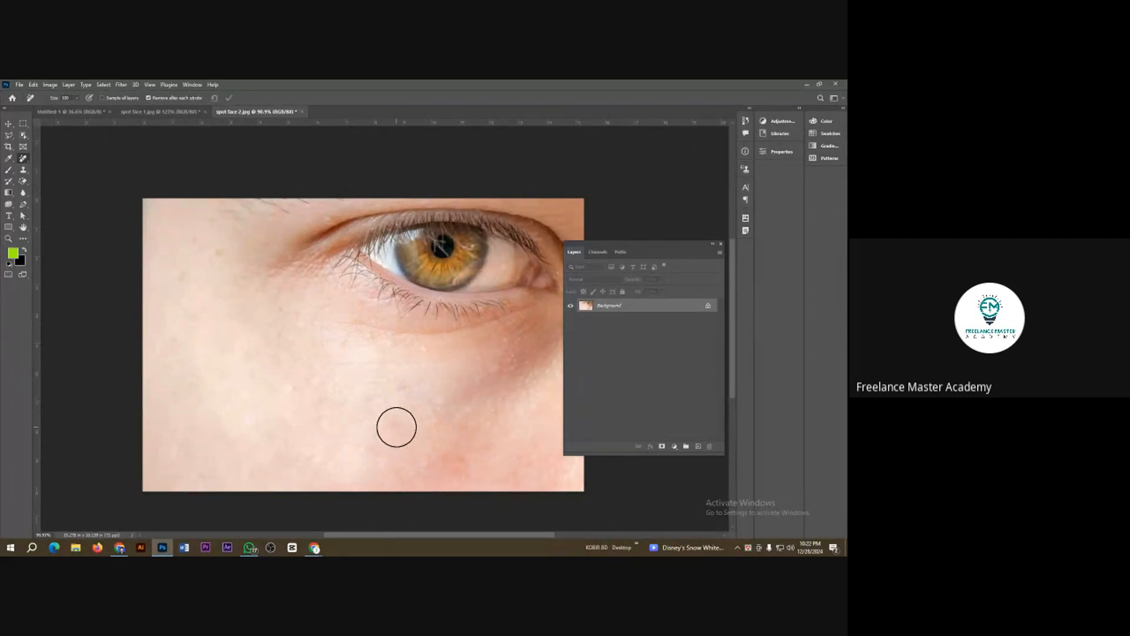
left_click(215, 260)
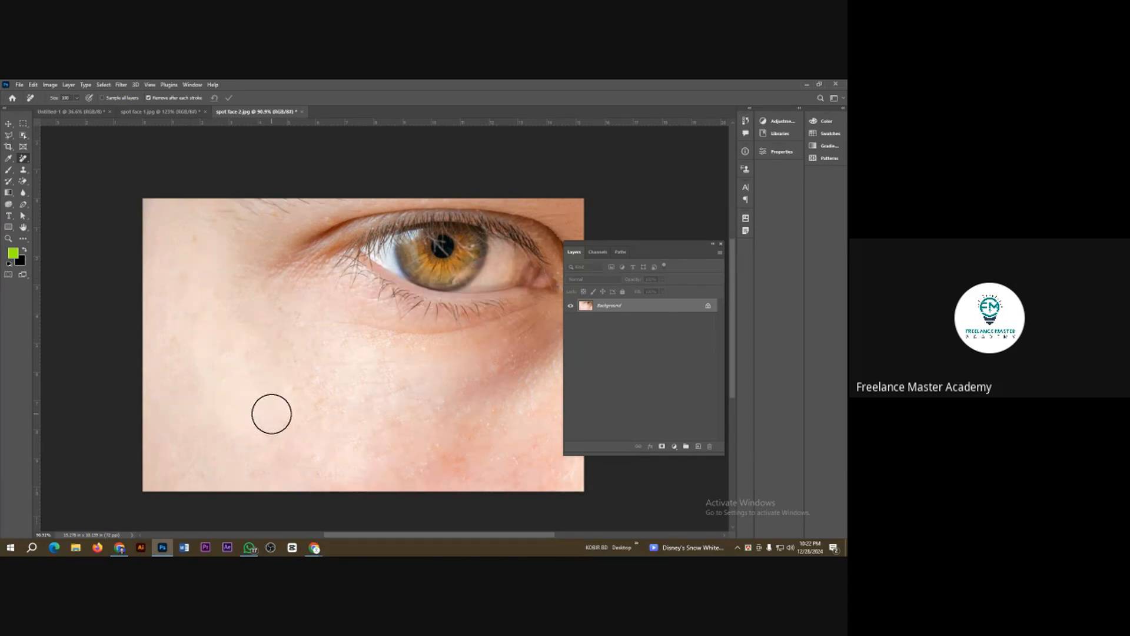
Step: Close spot face 2 without saving its changes and reopen the original image from the Class 3 folder
key("ctrl+w")
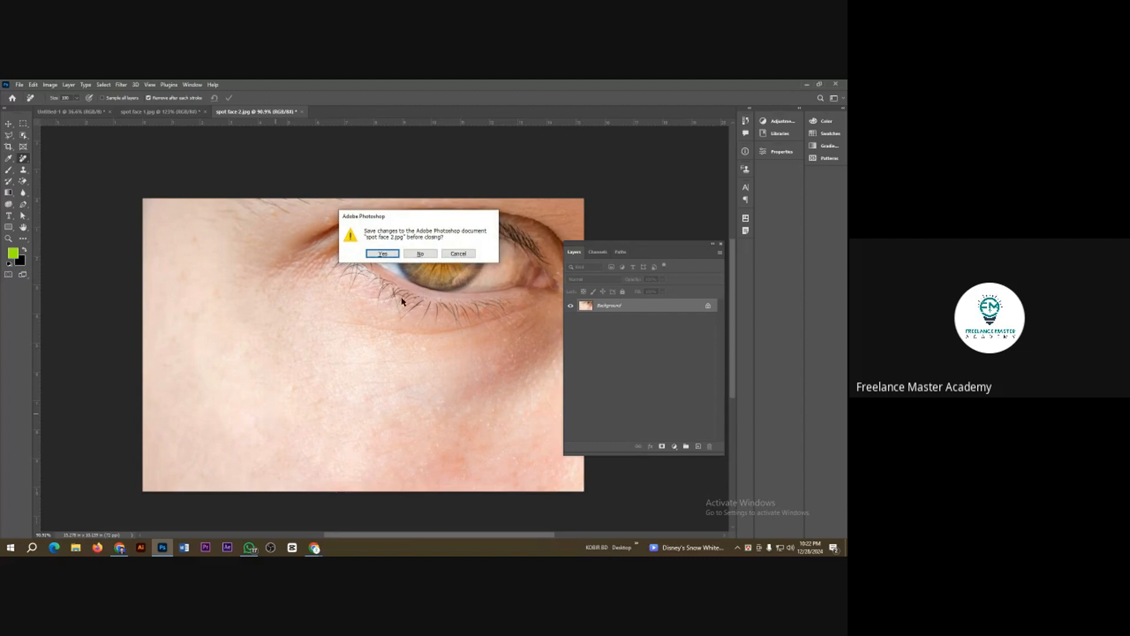
left_click(419, 254)
key("ctrl+o")
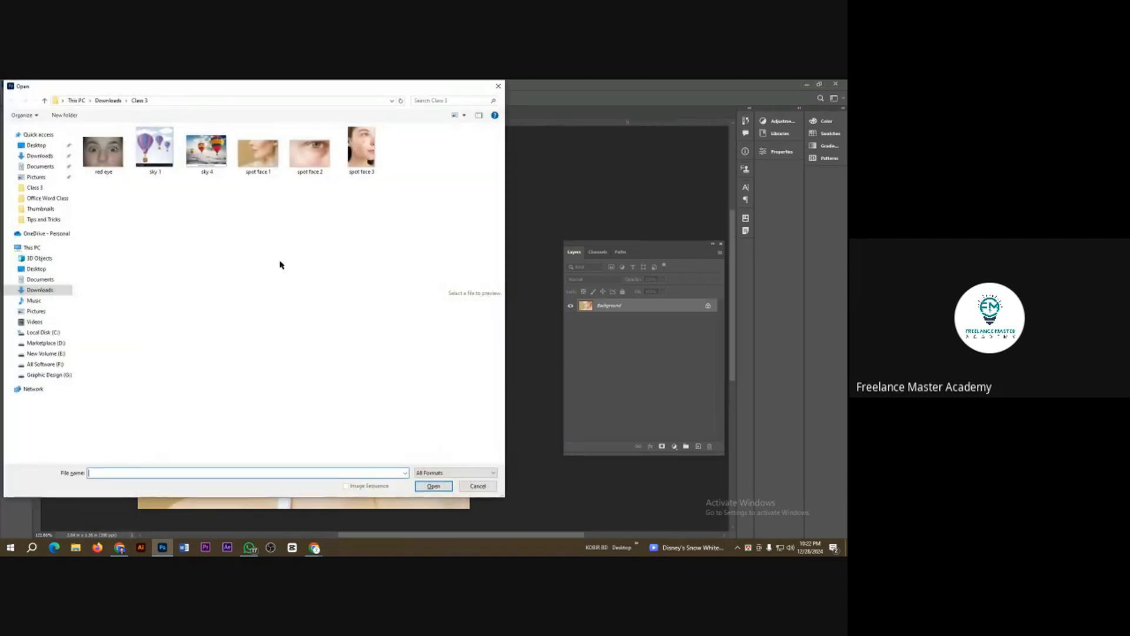
double_click(309, 151)
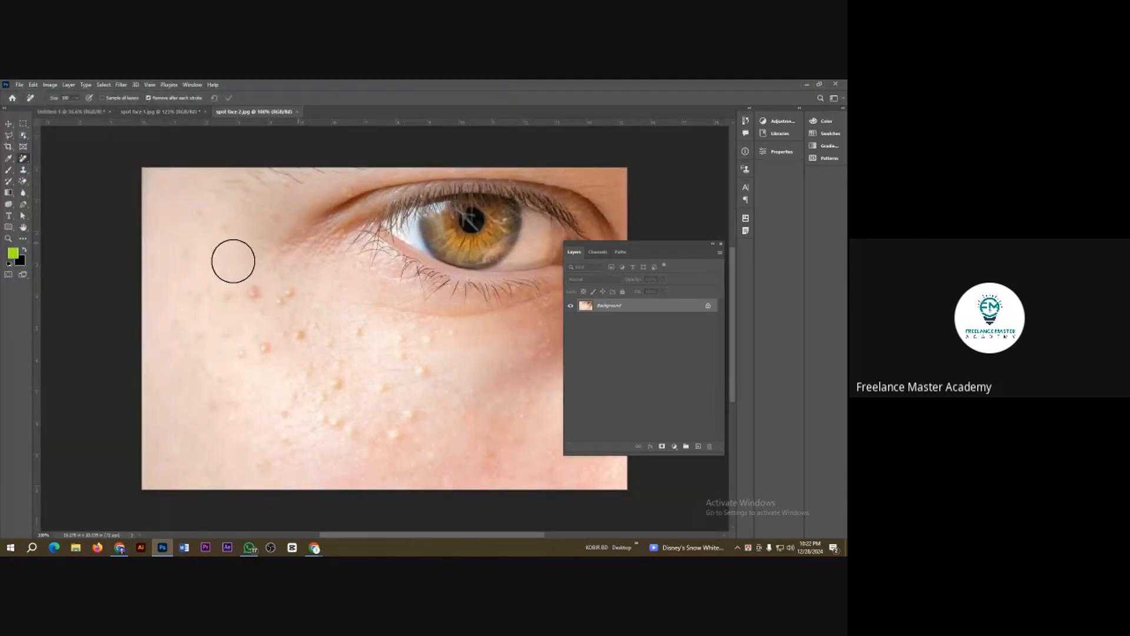
Step: Move the Layers panel clear of the eye image and duplicate the Background layer
mouse_move(665, 248)
left_mouse_down()
mouse_move(699, 251)
mouse_move(740, 282)
left_mouse_up()
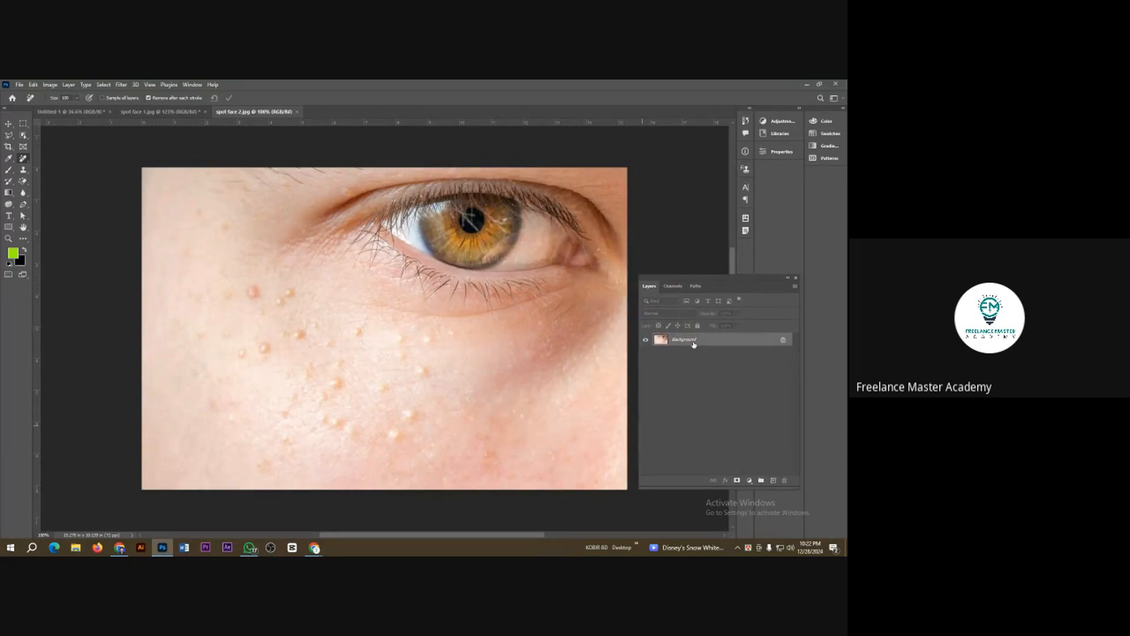
left_click_drag(694, 343, 777, 481)
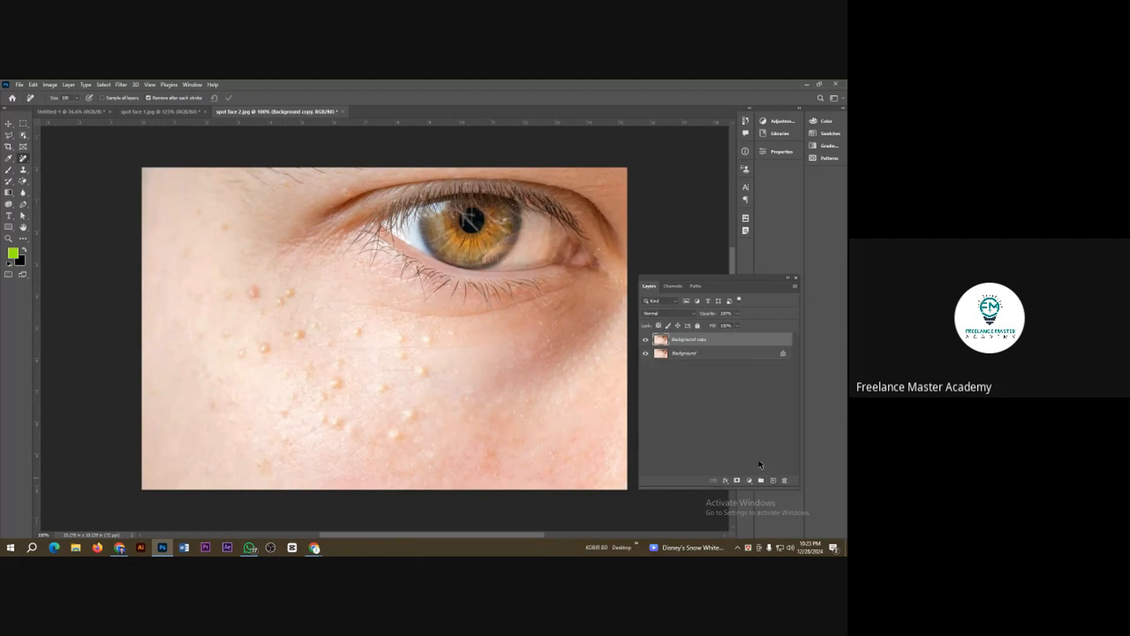
key("ctrl+z")
key("ctrl+j")
Step: Paint over the clusters of bumps across the cheek below the eye with the Remove Tool on the duplicate layer
right_click(26, 159)
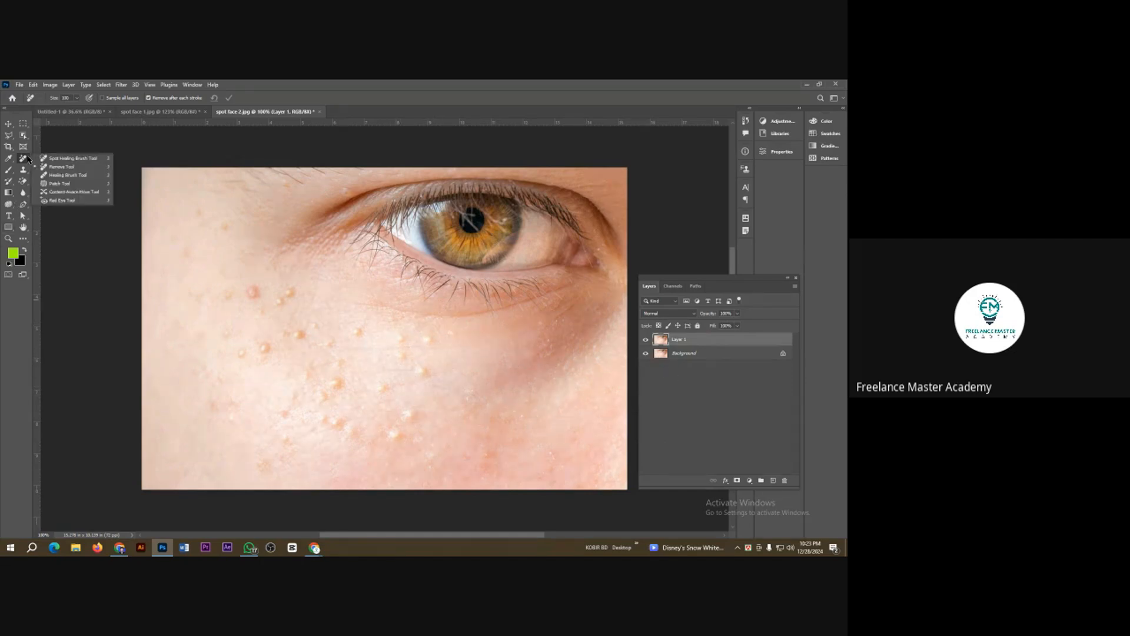
left_click(65, 167)
mouse_move(260, 300)
left_mouse_down()
mouse_move(287, 308)
mouse_move(264, 331)
mouse_move(316, 335)
mouse_move(325, 377)
left_mouse_up()
mouse_move(378, 351)
left_mouse_down()
mouse_move(432, 354)
mouse_move(378, 410)
mouse_move(418, 426)
mouse_move(285, 424)
mouse_move(237, 350)
mouse_move(227, 400)
mouse_move(207, 331)
mouse_move(225, 299)
mouse_move(181, 266)
left_mouse_up()
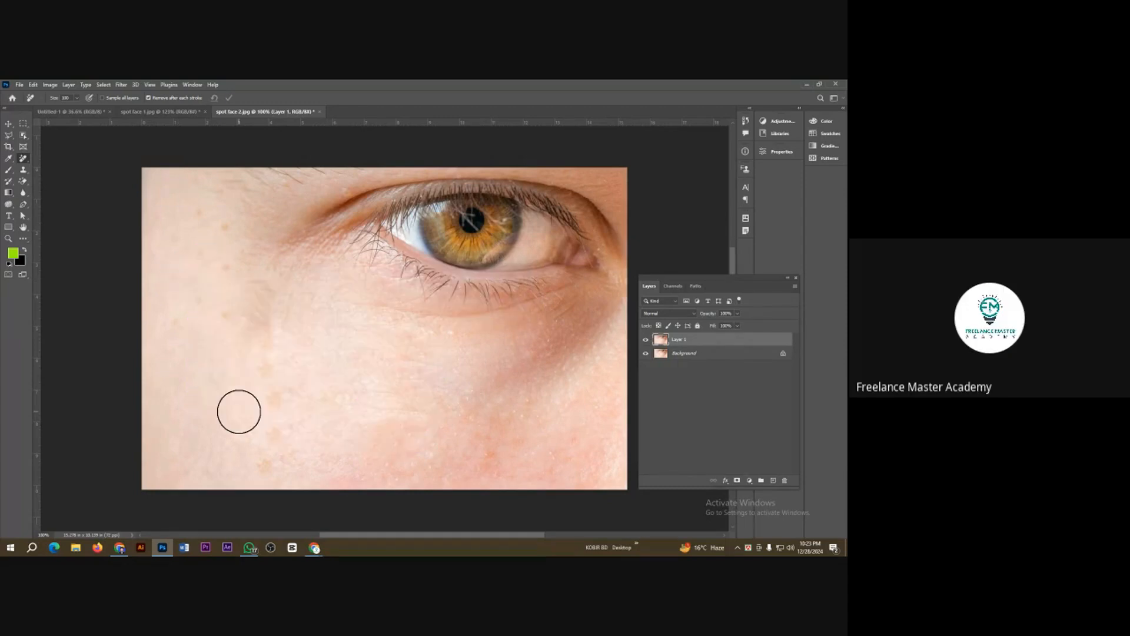
Step: Remove the remaining small spots from the lower cheek up along the outer cheek to the temple
left_click(272, 399)
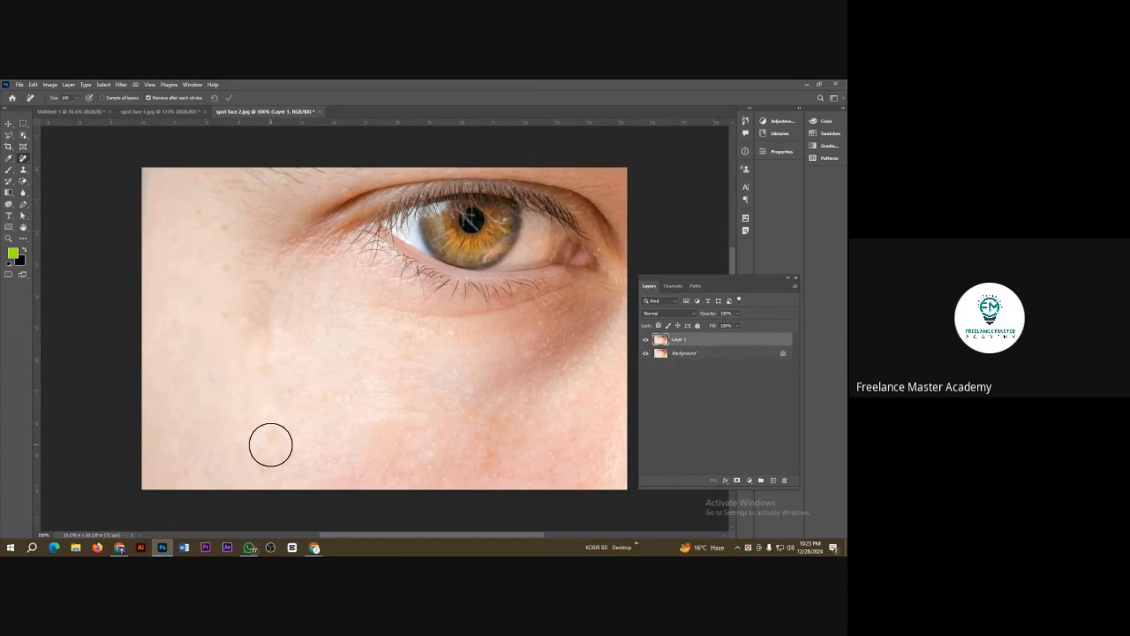
mouse_move(270, 444)
left_mouse_down()
mouse_move(257, 461)
mouse_move(268, 454)
left_mouse_up()
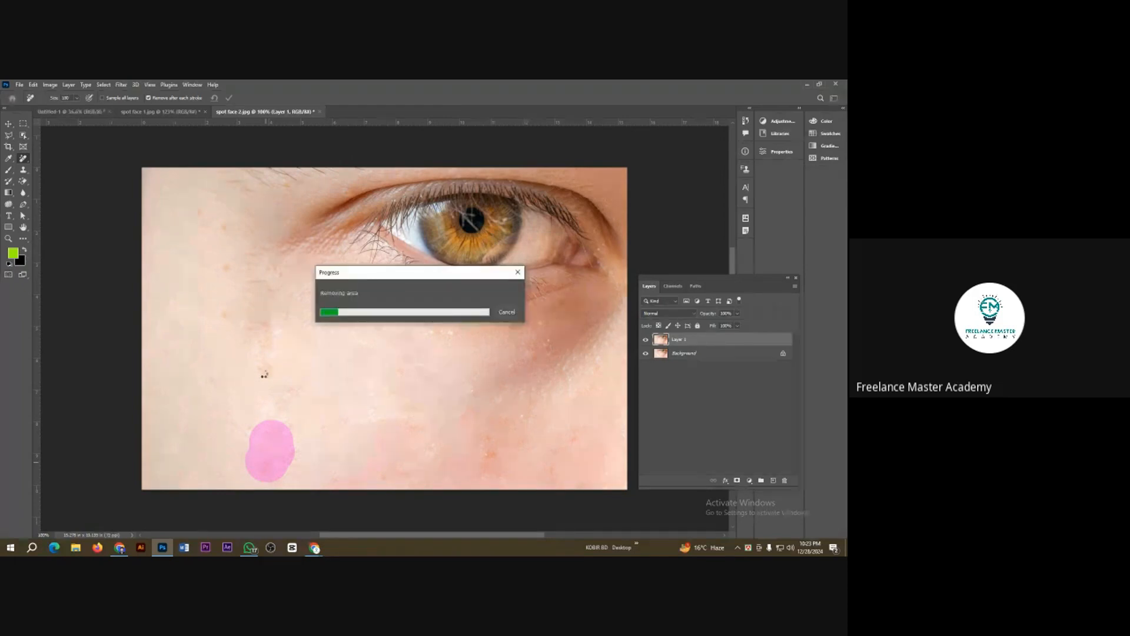
left_click(262, 373)
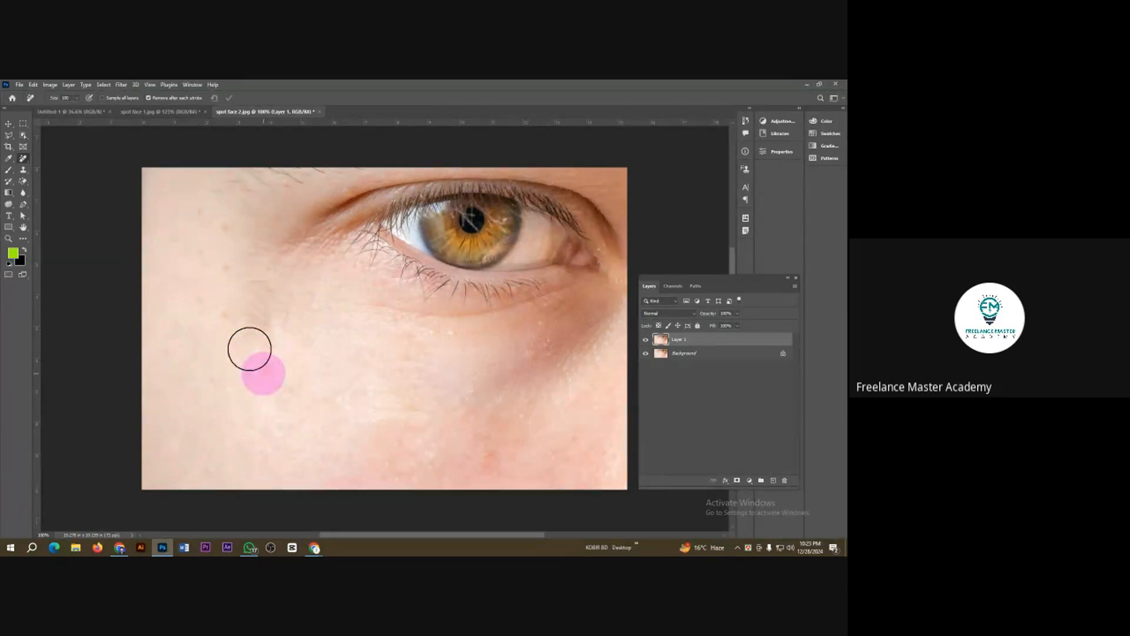
left_click_drag(227, 322, 222, 316)
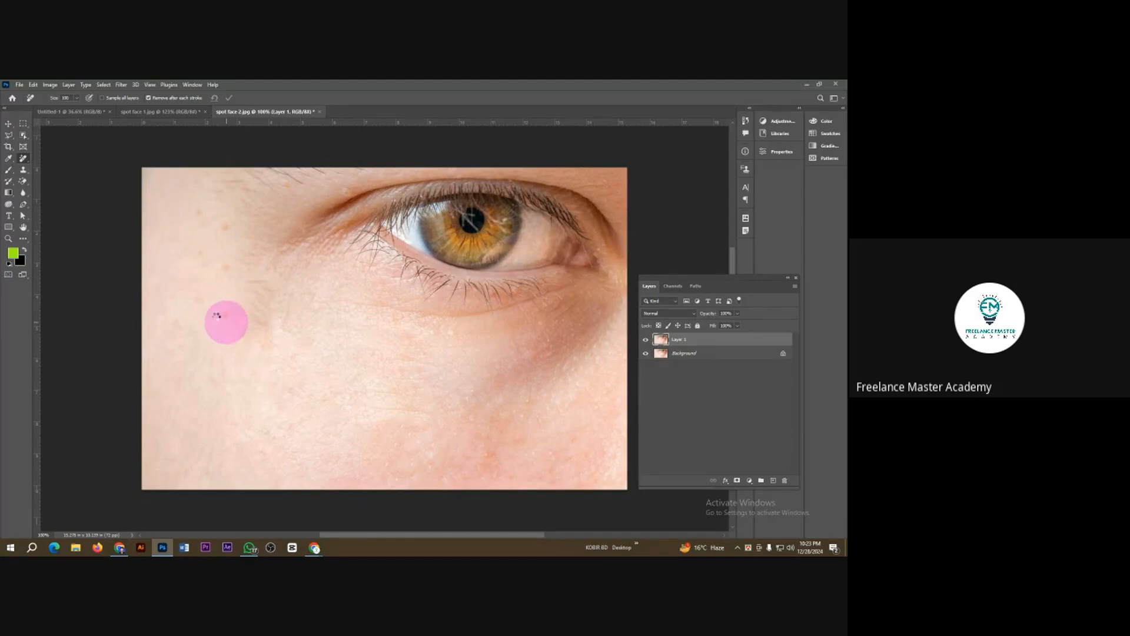
left_click(218, 273)
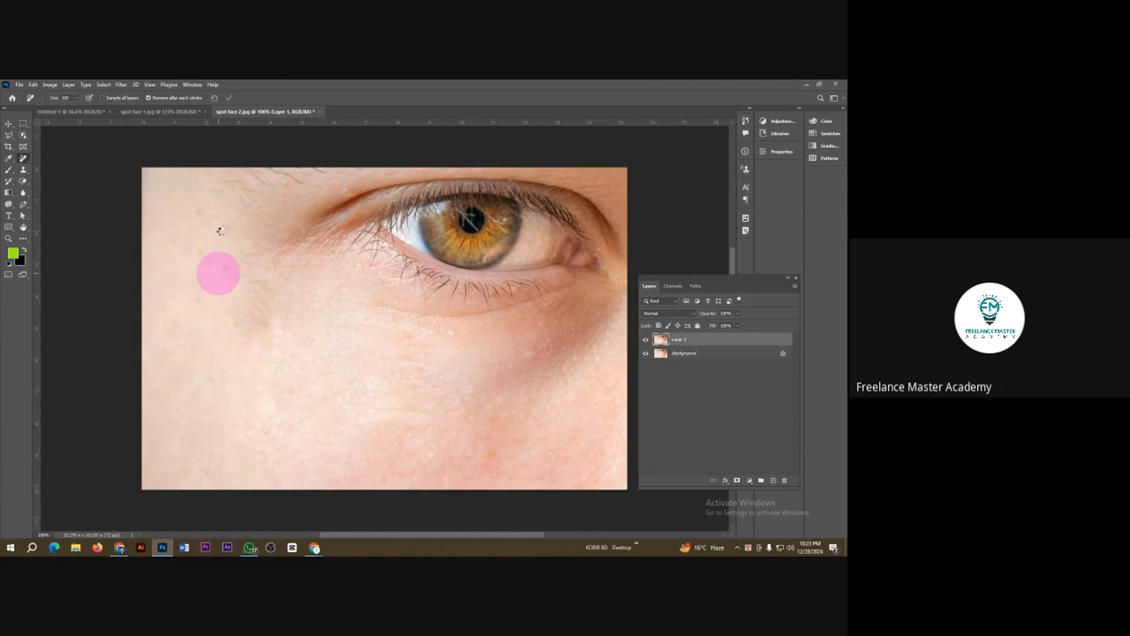
left_click(221, 226)
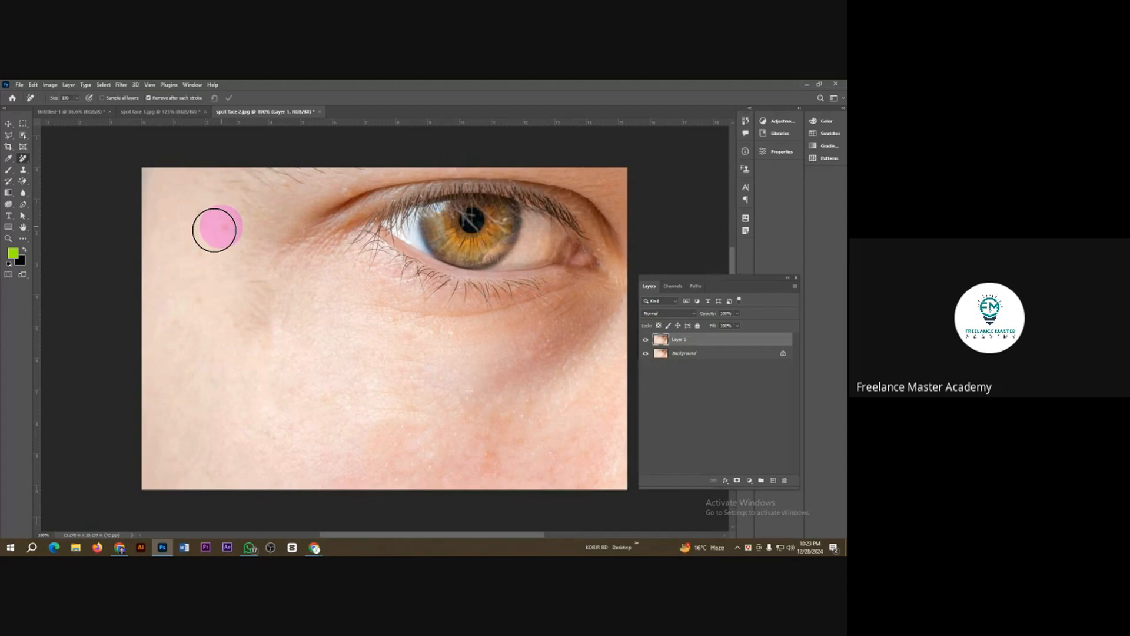
Step: Remove the last faint spots from the temple beside the eye with the Remove Tool
left_click(200, 247)
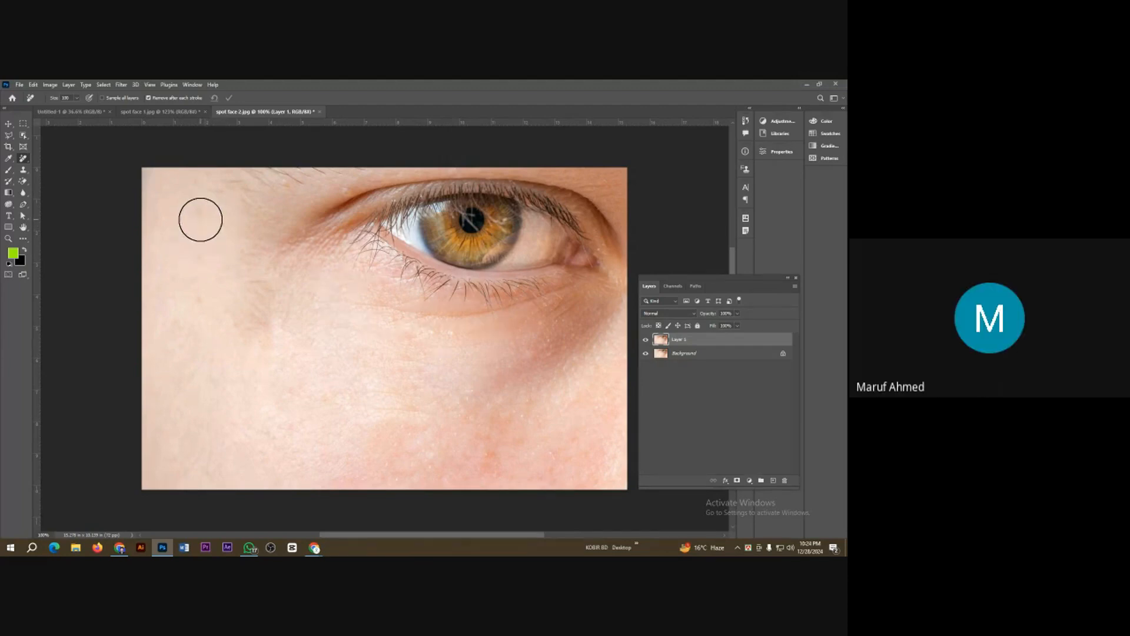
left_click(200, 222)
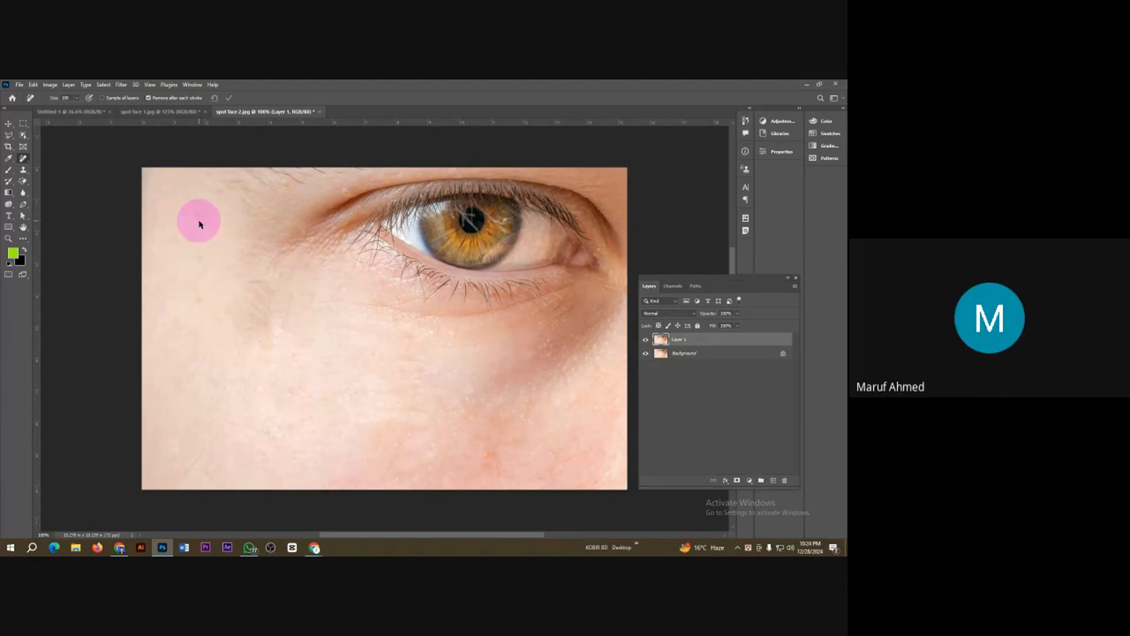
left_click(196, 257)
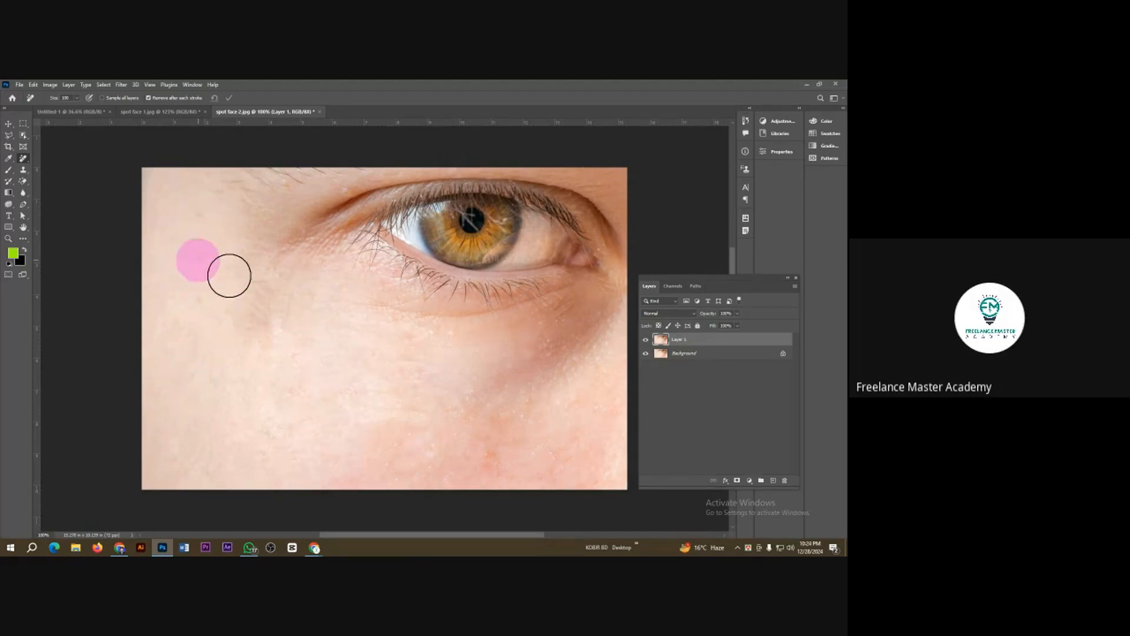
Step: Duplicate the Background layer of the eye image and delete the duplicate
left_click(693, 355)
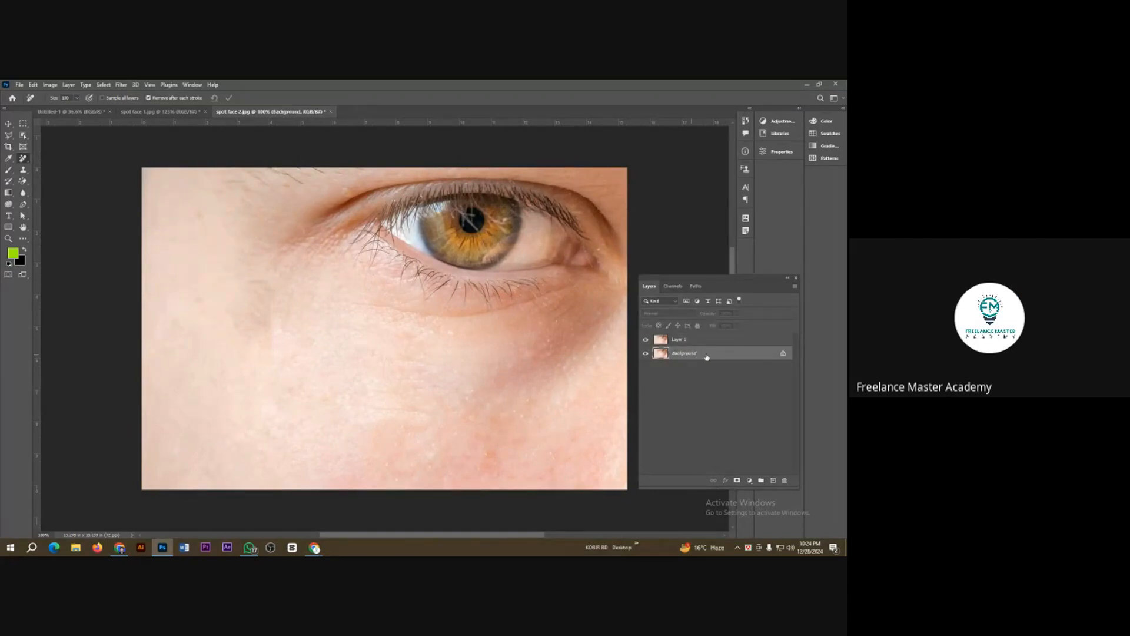
left_click_drag(703, 356, 771, 478)
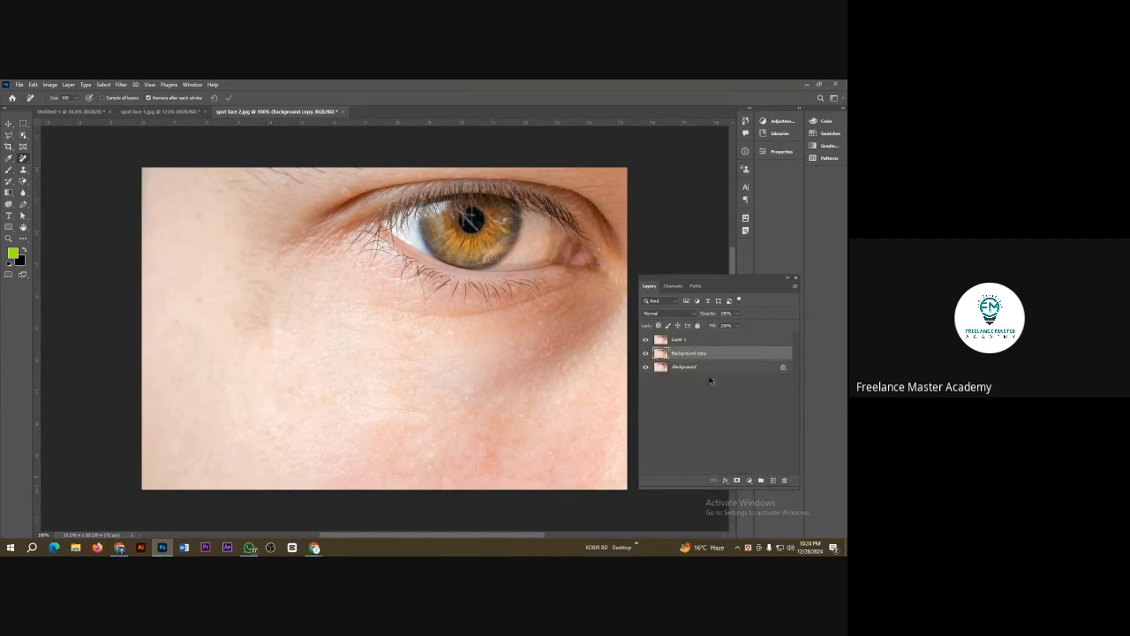
key("Delete")
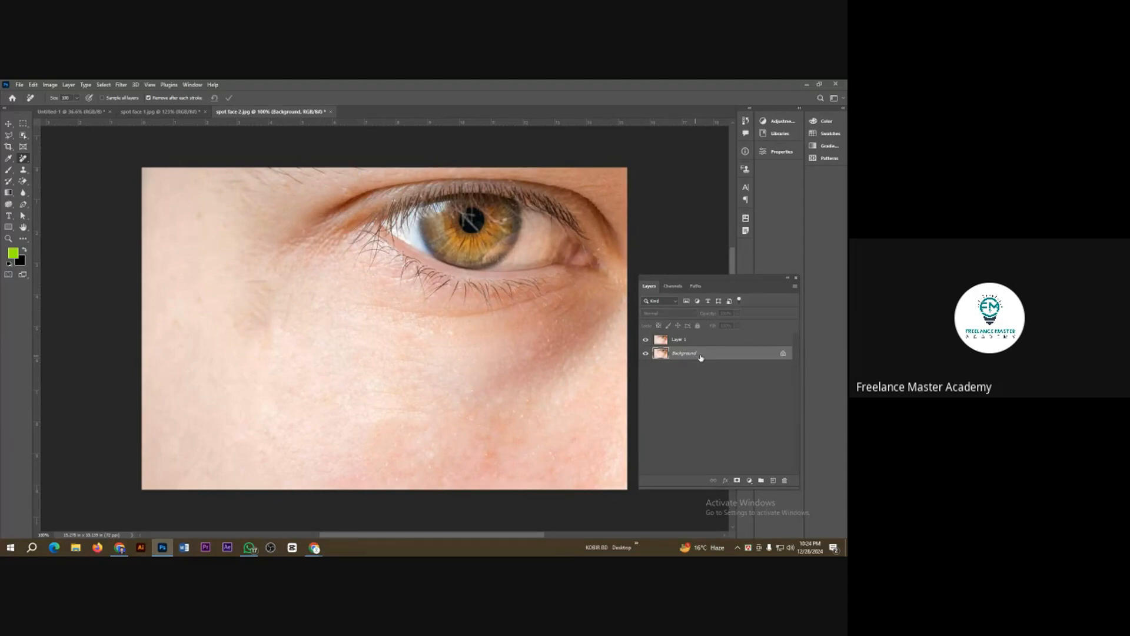
Step: Compare the retouched skin with the original by hiding and showing Layer 1 several times, and examine the cheek closely
mouse_move(412, 379)
left_mouse_down()
mouse_move(394, 371)
mouse_move(404, 348)
mouse_move(451, 346)
left_mouse_up()
mouse_move(462, 397)
left_mouse_down()
mouse_move(434, 404)
mouse_move(394, 472)
mouse_move(406, 466)
left_mouse_up()
left_click(645, 344)
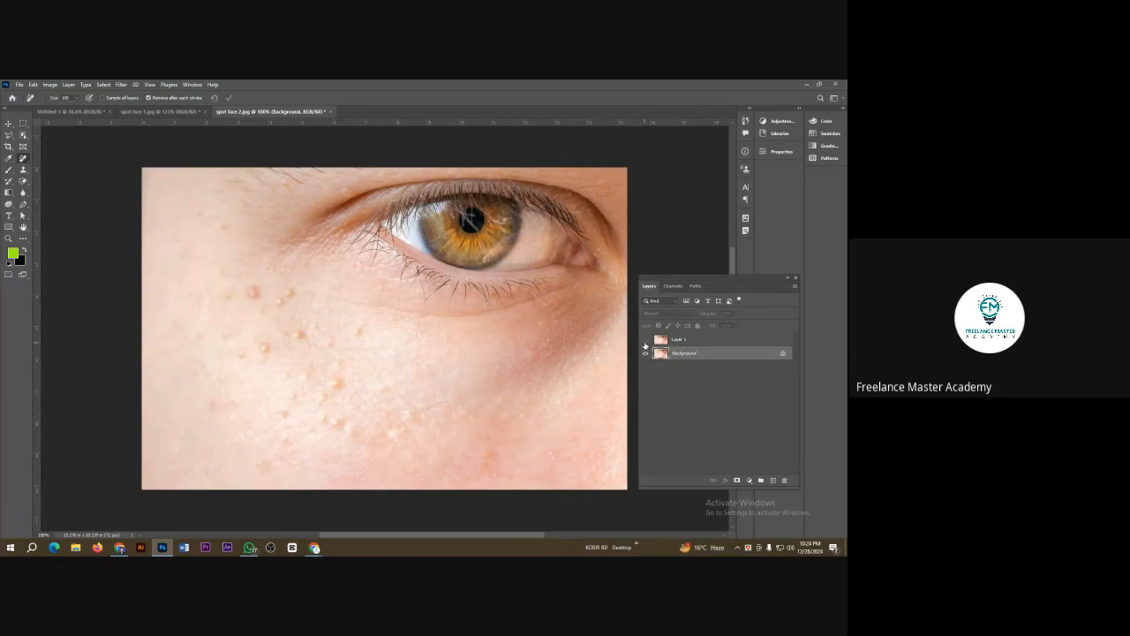
left_click(645, 343)
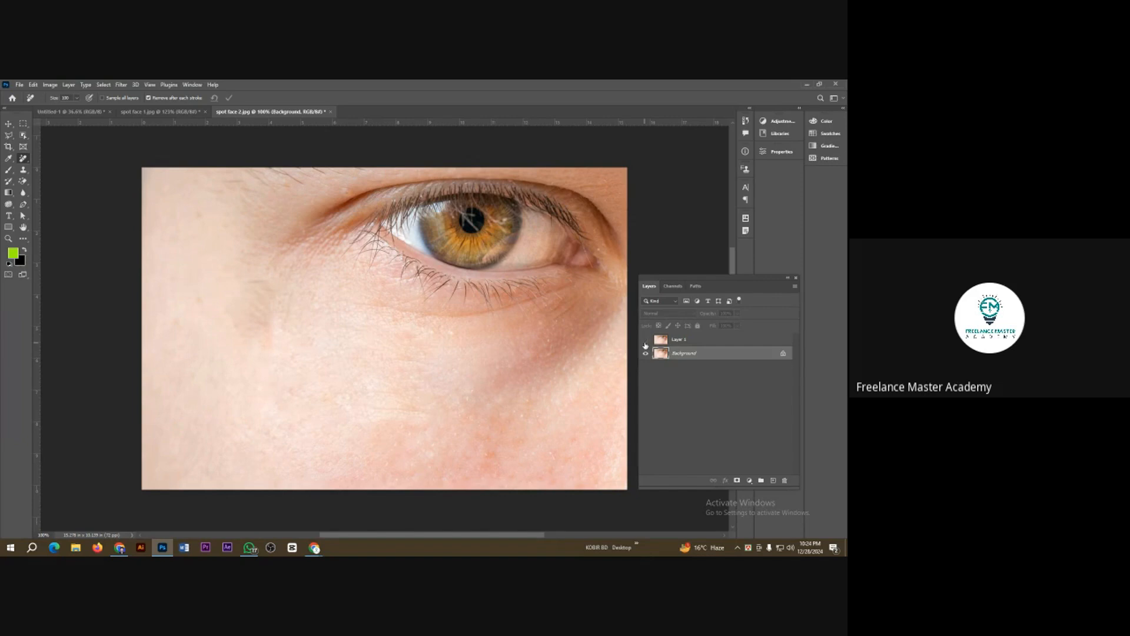
left_click(645, 344)
left_click(645, 344)
left_click(645, 344)
left_click(646, 344)
left_click(645, 344)
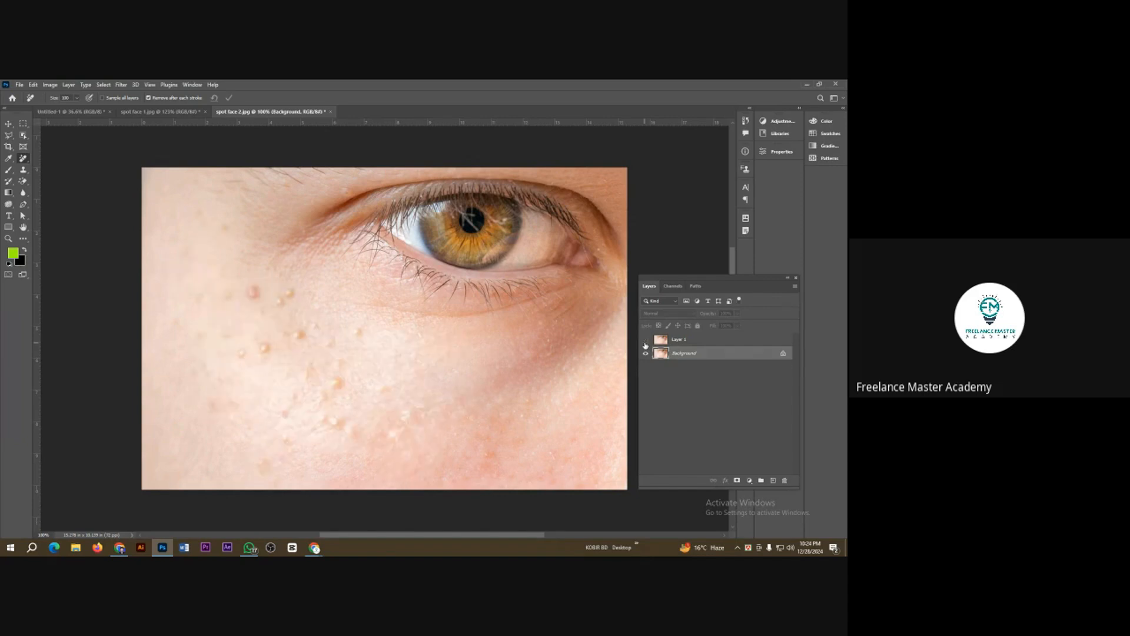
left_click(645, 344)
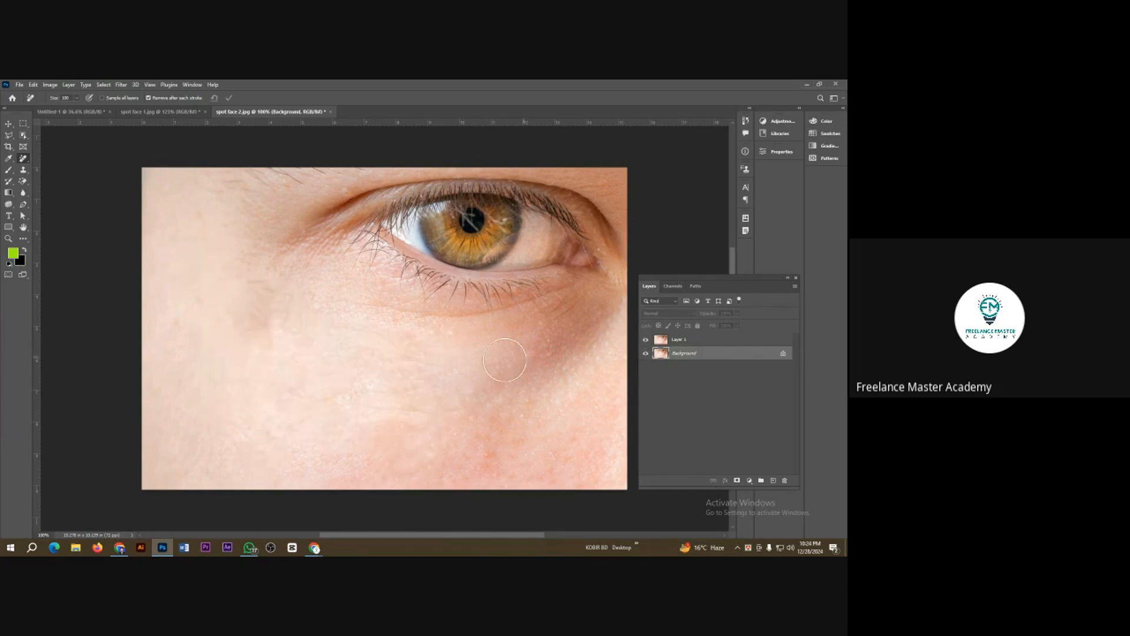
scroll(504, 360, "down", 5)
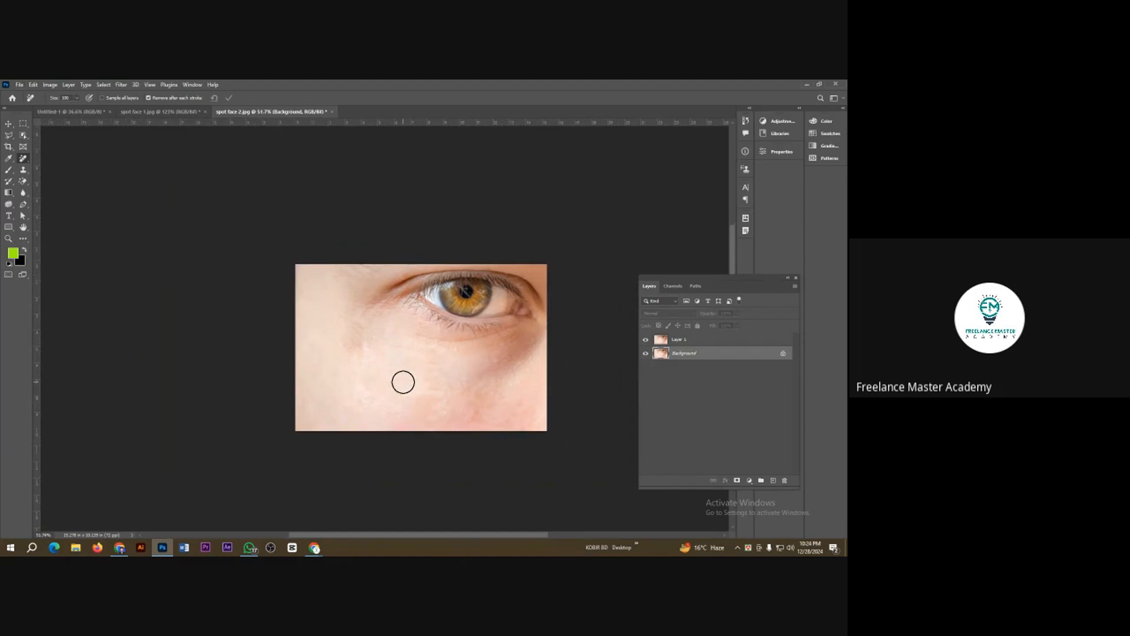
scroll(348, 346, "up", 4)
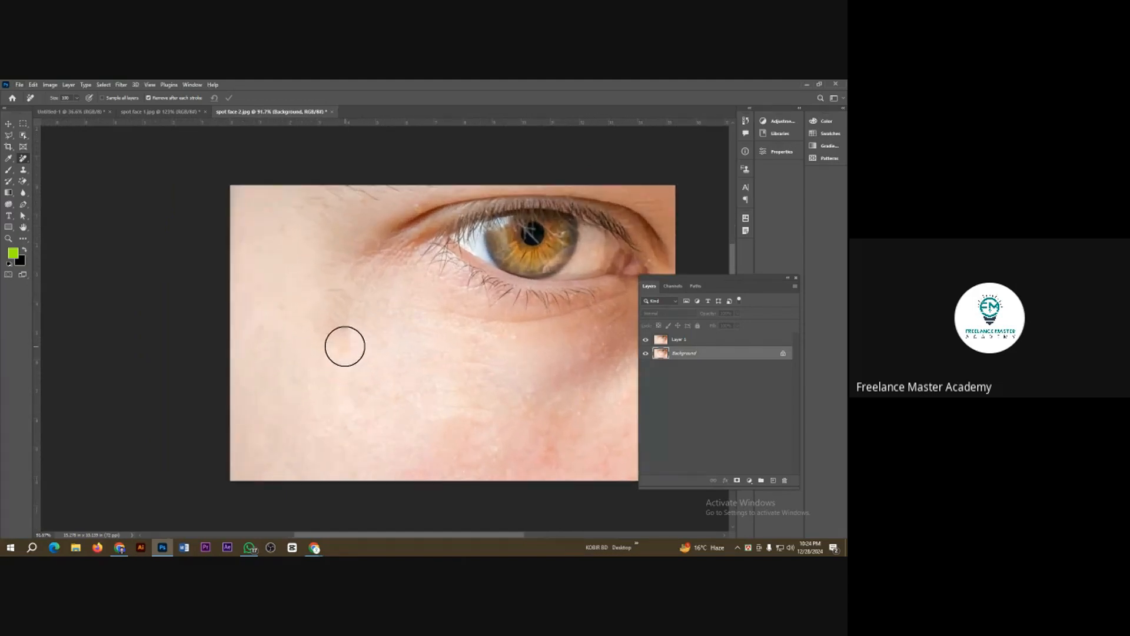
scroll(345, 346, "up", 2)
mouse_move(343, 288)
left_mouse_down()
mouse_move(331, 313)
mouse_move(350, 330)
left_mouse_up()
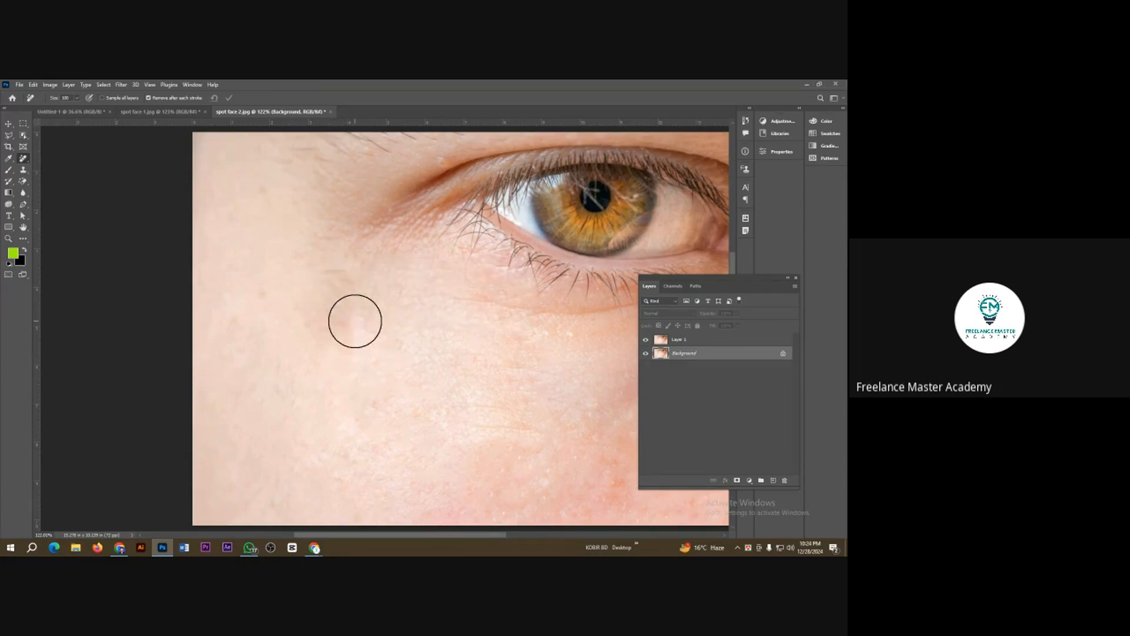
left_click(317, 304)
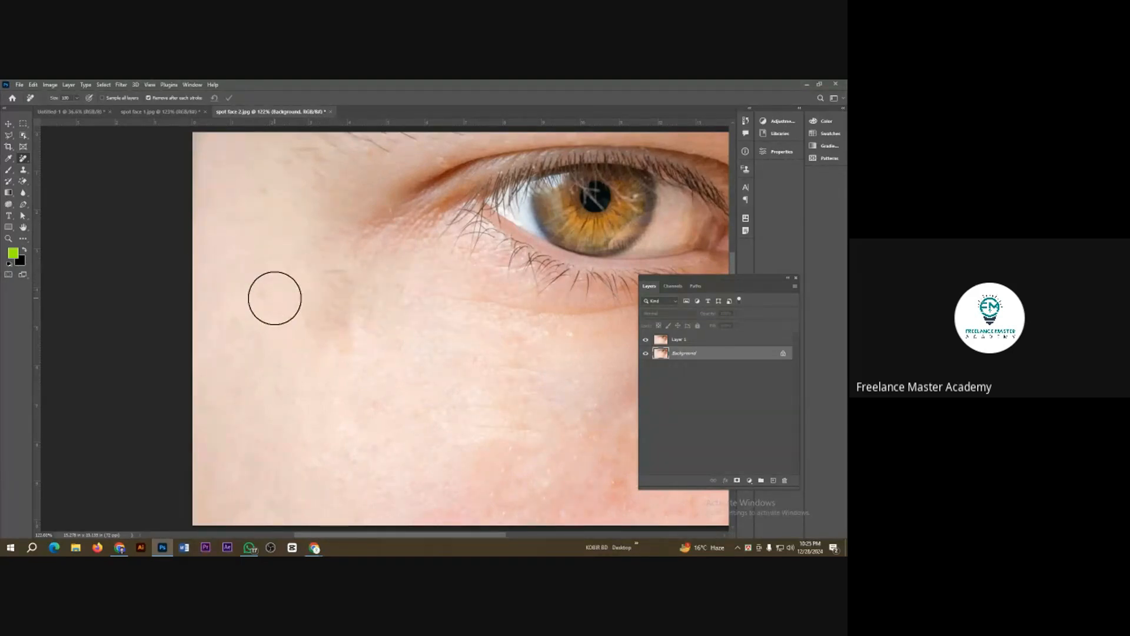
Step: Open the image spot face 3.jpg
key("ctrl+o")
double_click(370, 154)
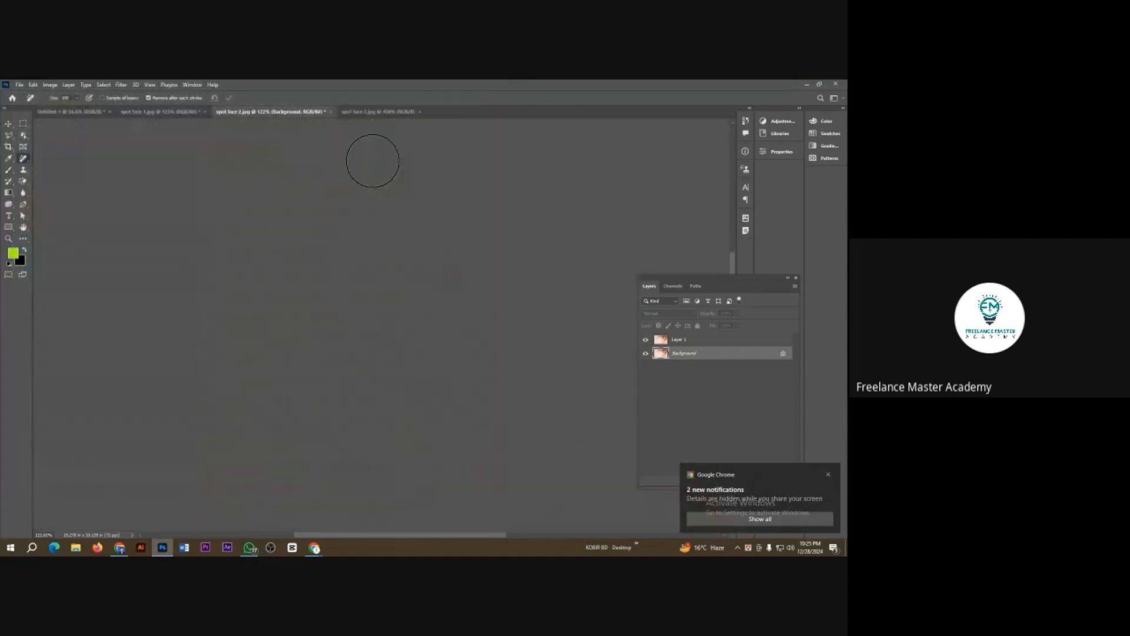
Step: Switch to the Google Meet call, check the list of participants, and return to Photoshop
mouse_move(315, 547)
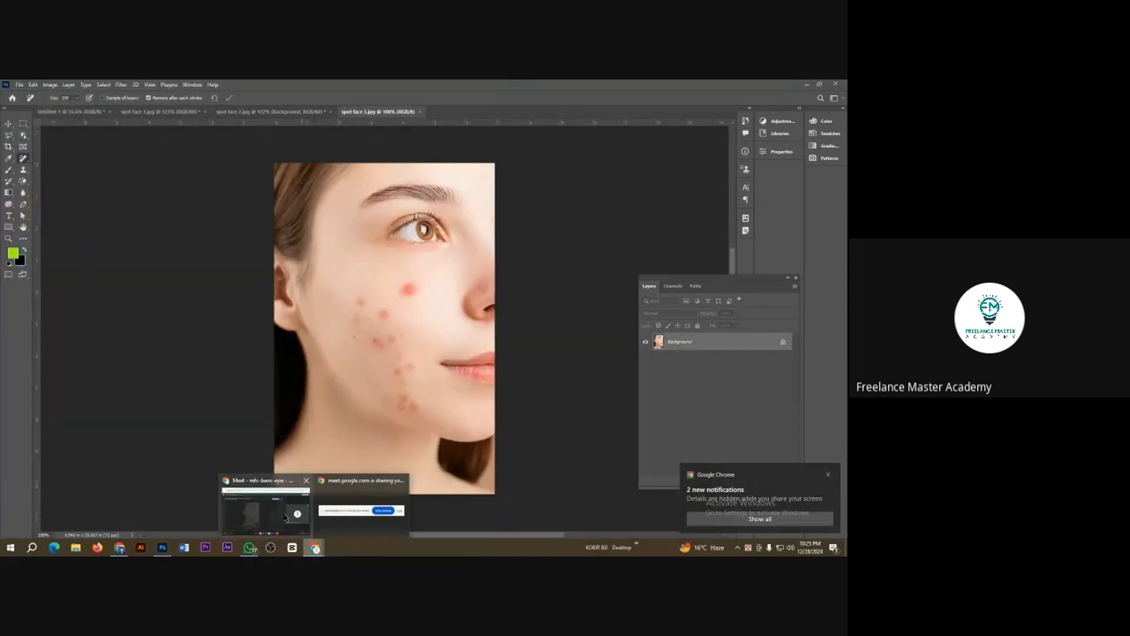
left_click(285, 518)
left_click(827, 474)
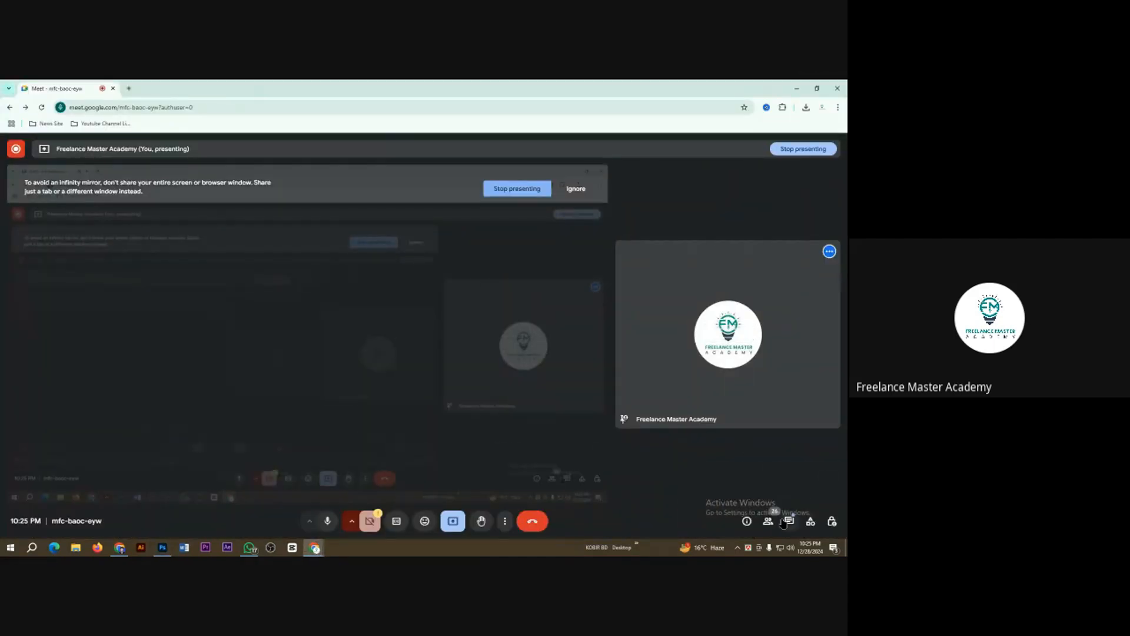
left_click(768, 521)
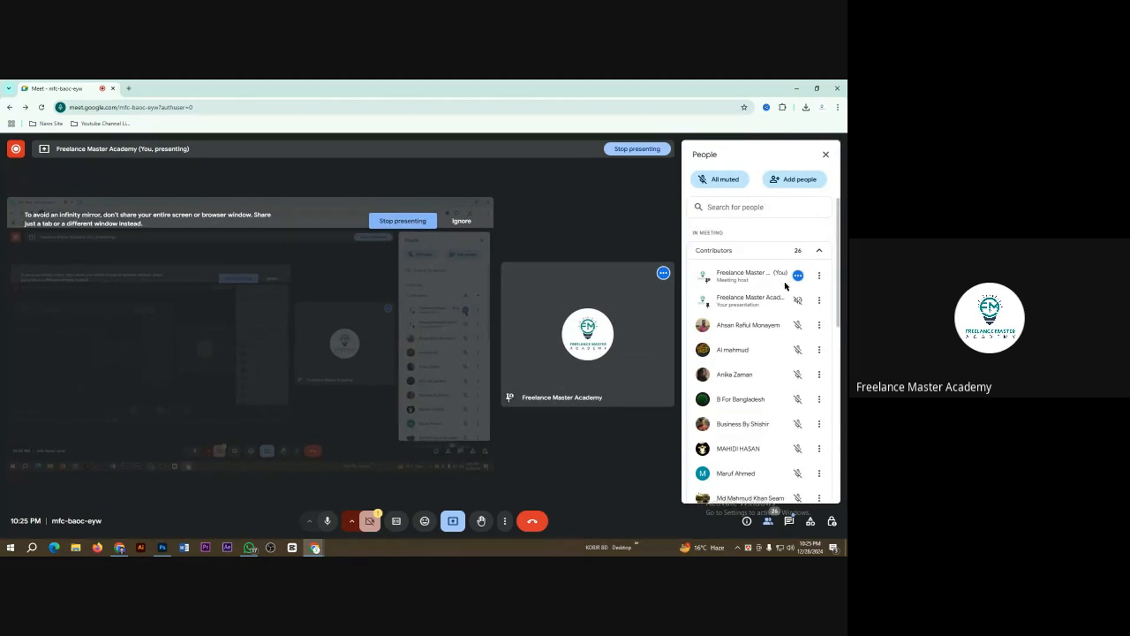
left_click(796, 89)
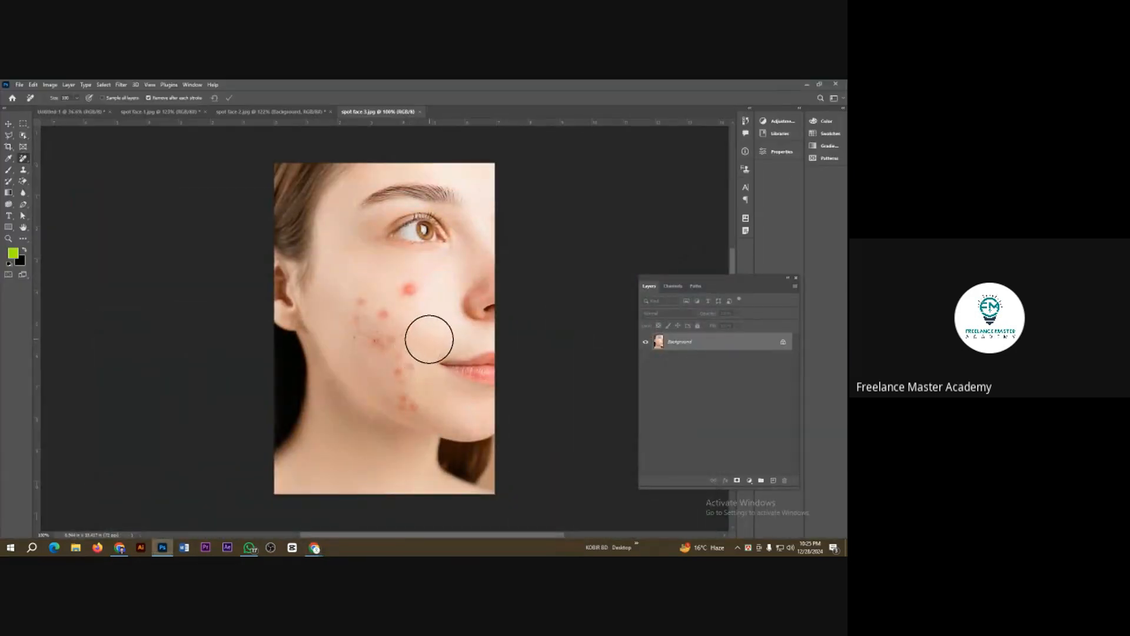
Step: Heal the large red spot below the eye with an enlarged Healing Brush Tool, sampling clean skin beside it
scroll(429, 340, "up", 3)
right_click(23, 159)
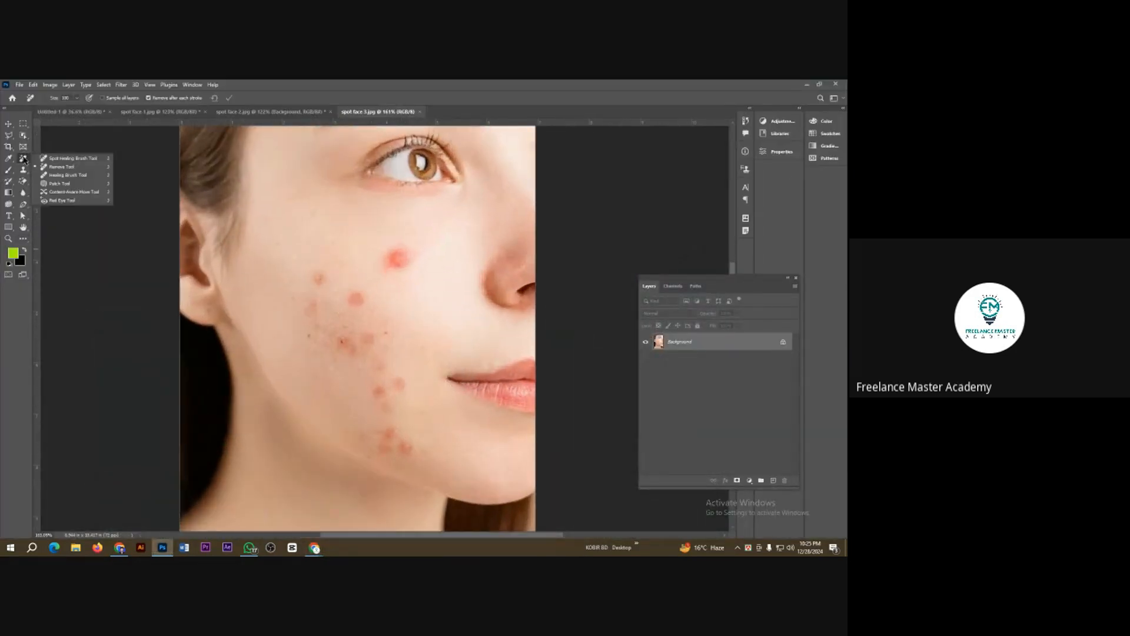
left_click(65, 175)
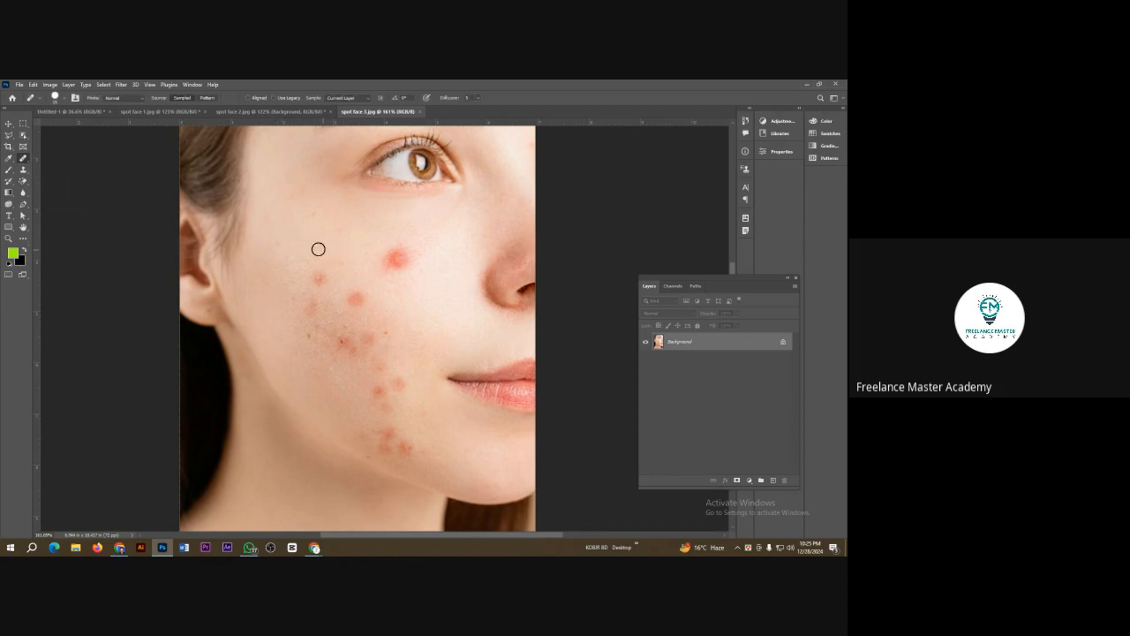
scroll(415, 306, "up", 2)
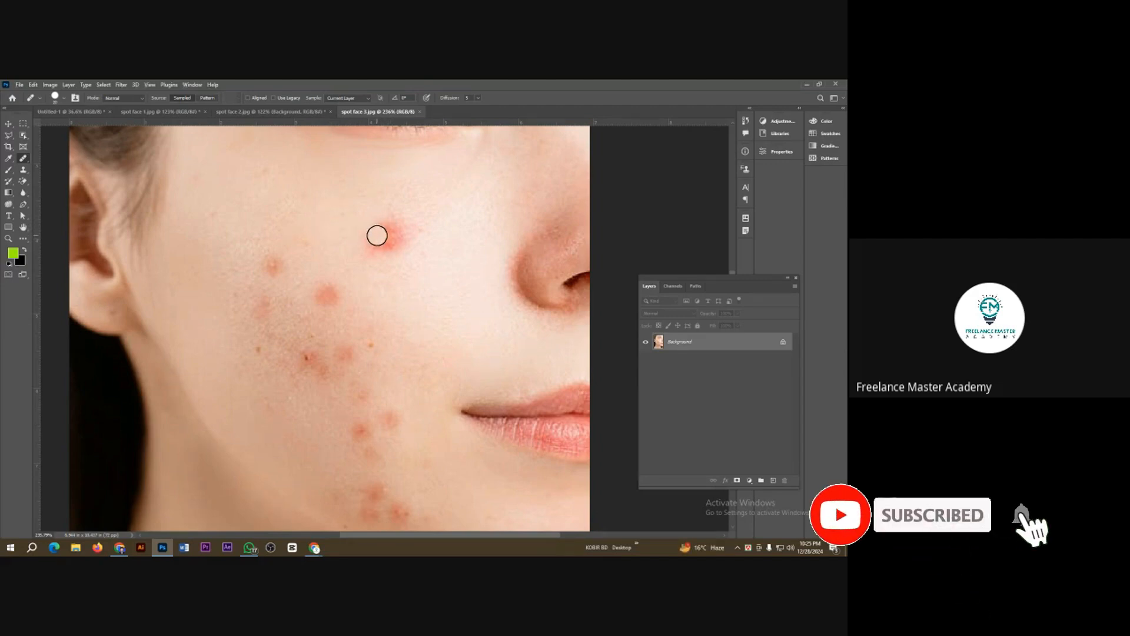
key("bracketright")
left_click_drag(372, 238, 396, 228)
left_click(346, 211, "alt")
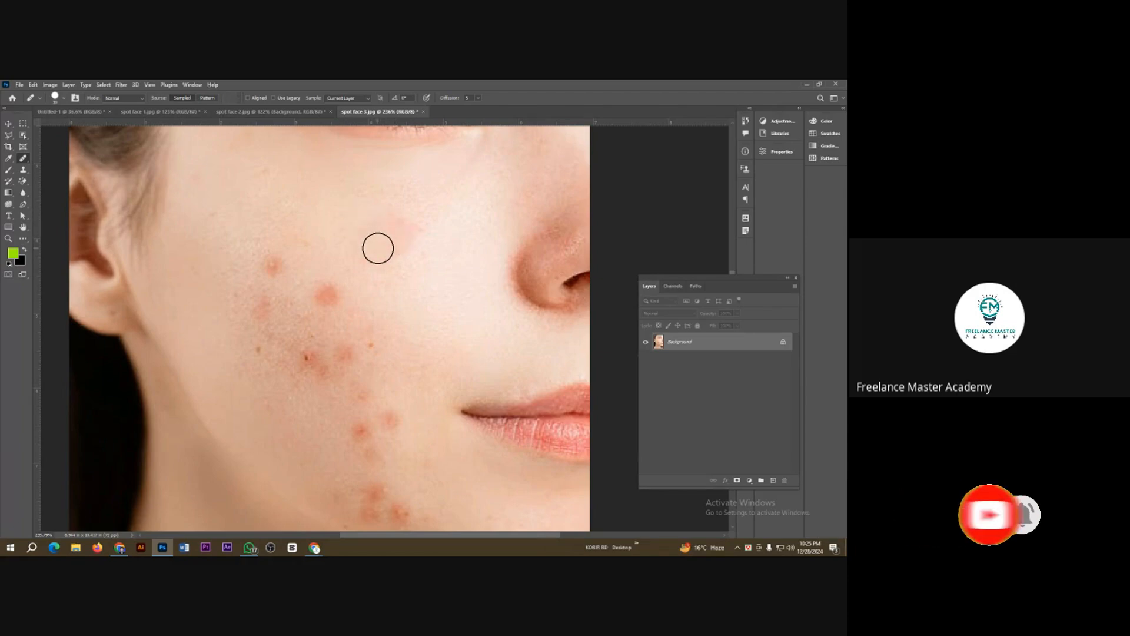
left_click(378, 248)
left_click(372, 250)
left_click(385, 249)
left_click(389, 232)
mouse_move(388, 232)
left_mouse_down()
mouse_move(407, 224)
mouse_move(411, 240)
left_mouse_up()
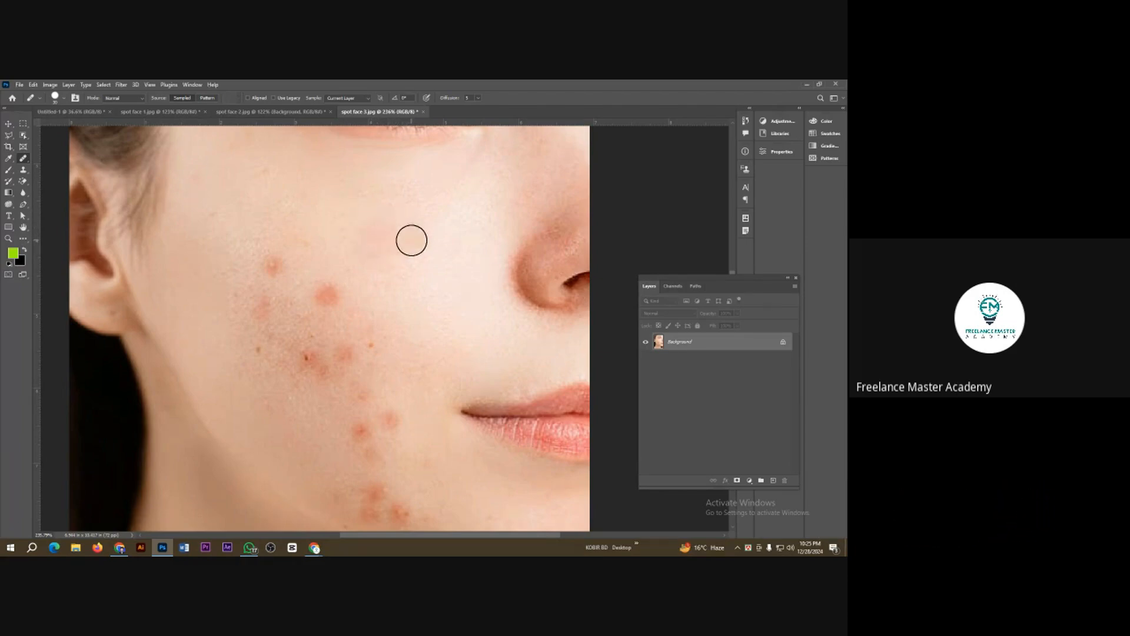
Step: Heal the red spots on the upper outer cheek using clean skin sampled from around them
left_click(322, 223, "alt")
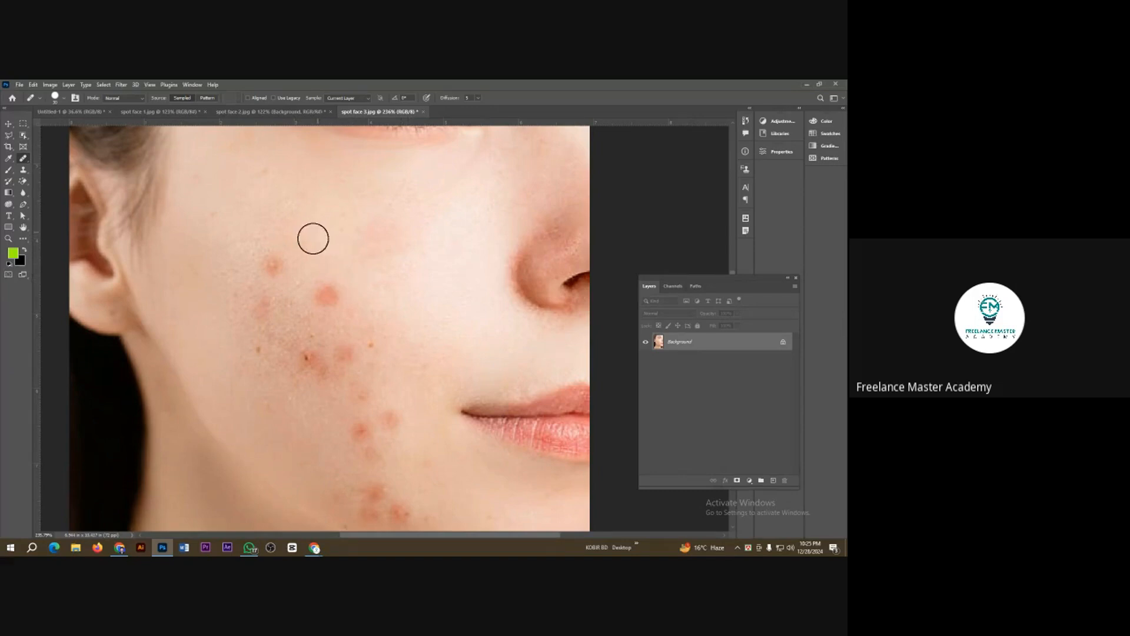
left_click(275, 264)
left_click(243, 263, "alt")
left_click_drag(258, 297, 249, 312)
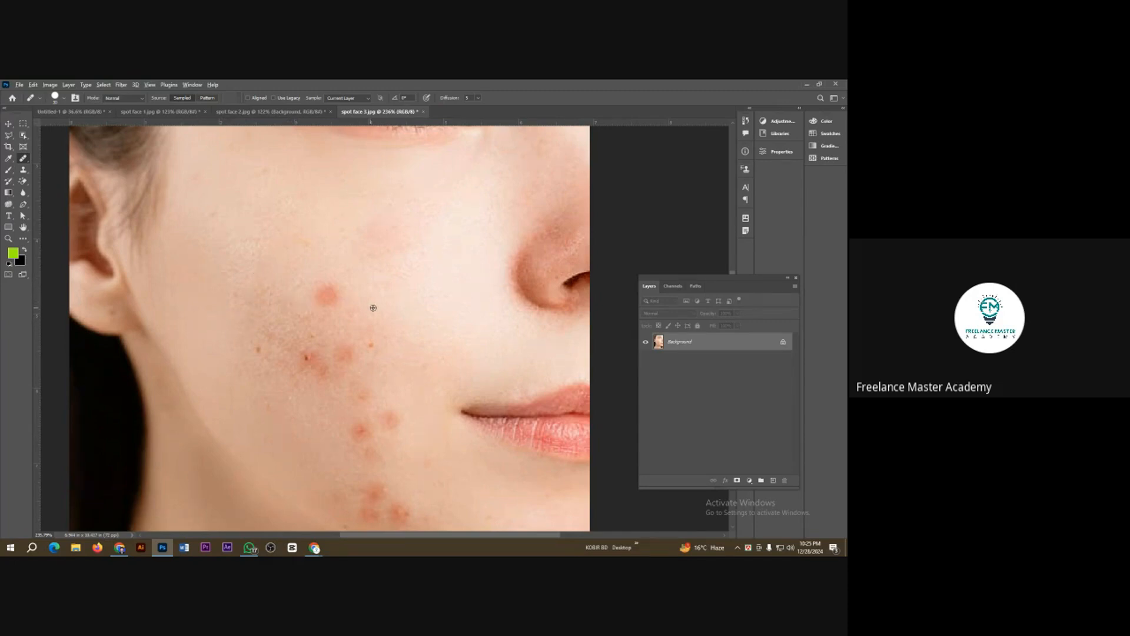
left_click(484, 266, "alt")
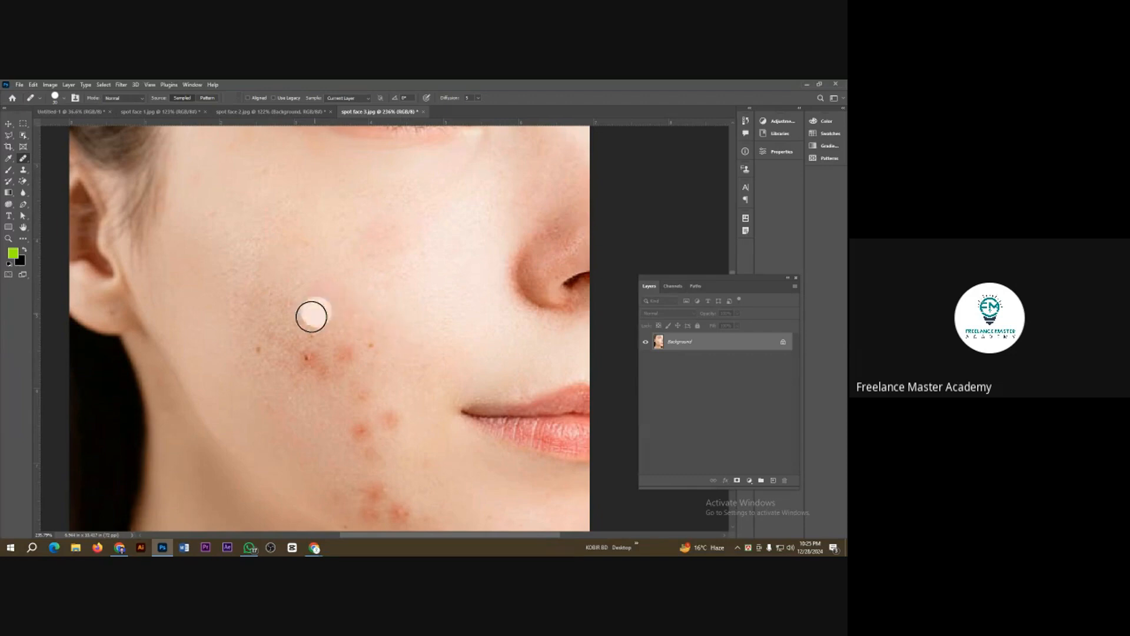
Step: Heal the small dark spot and the blotchy skin beside it on the outer cheek
left_click(232, 358, "alt")
left_click(252, 351)
left_click(267, 371)
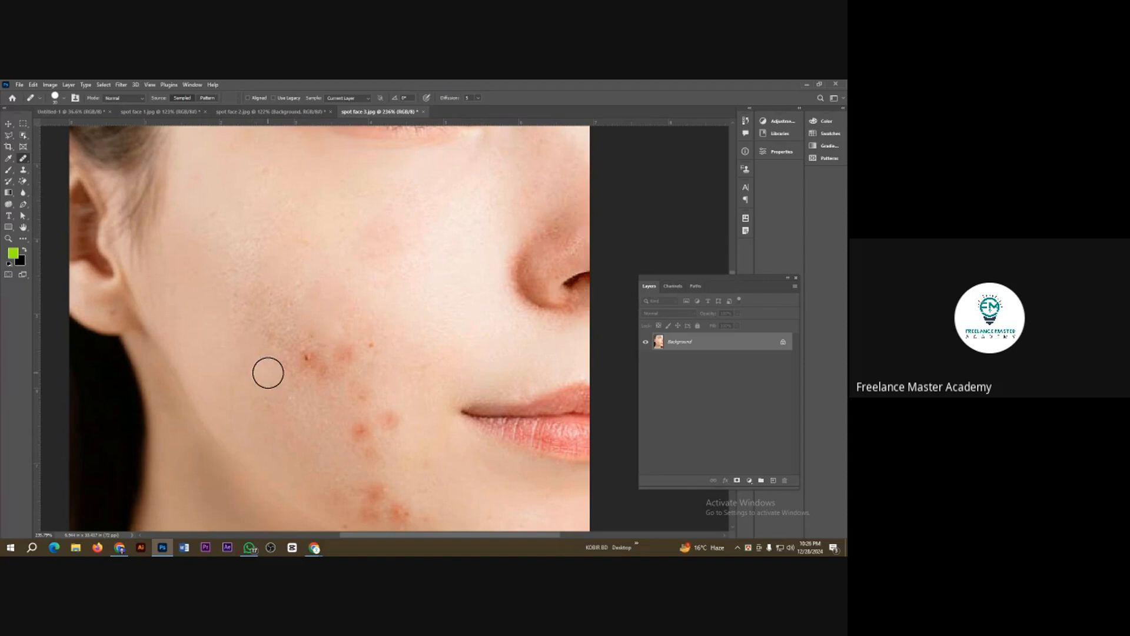
left_click(230, 354, "alt")
left_click(265, 357)
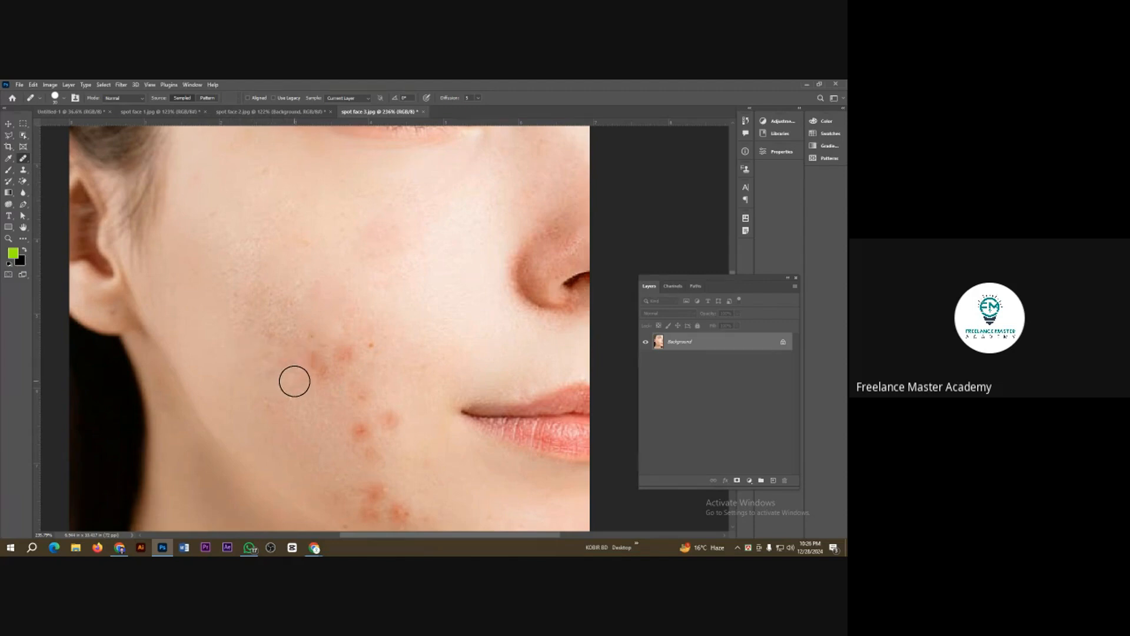
Step: Heal the cluster of red blemishes in the middle of the cheek, resampling nearby clean skin
left_click(301, 399, "alt")
left_click(321, 376)
left_click(310, 362)
left_click(309, 400, "alt")
left_click(325, 371, "alt")
left_click(346, 352)
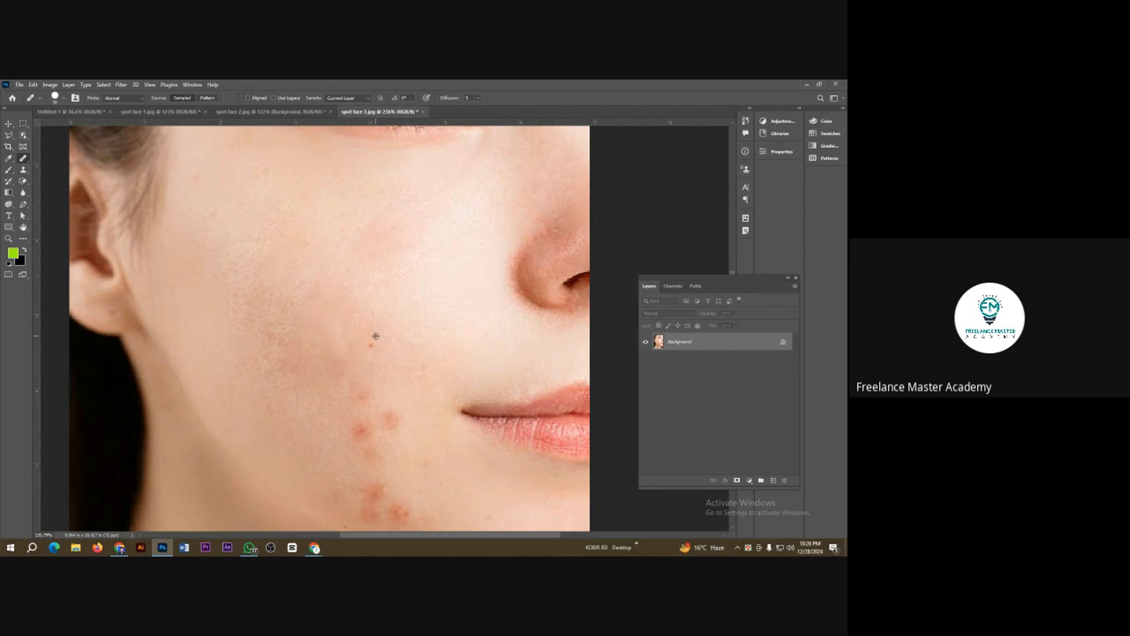
Step: Heal the small dot and the red spots on the lower cheek beside the corner of the mouth
left_click(374, 340)
left_click(390, 361, "alt")
left_click(356, 380)
left_click(354, 431)
scroll(308, 378, "down", 2)
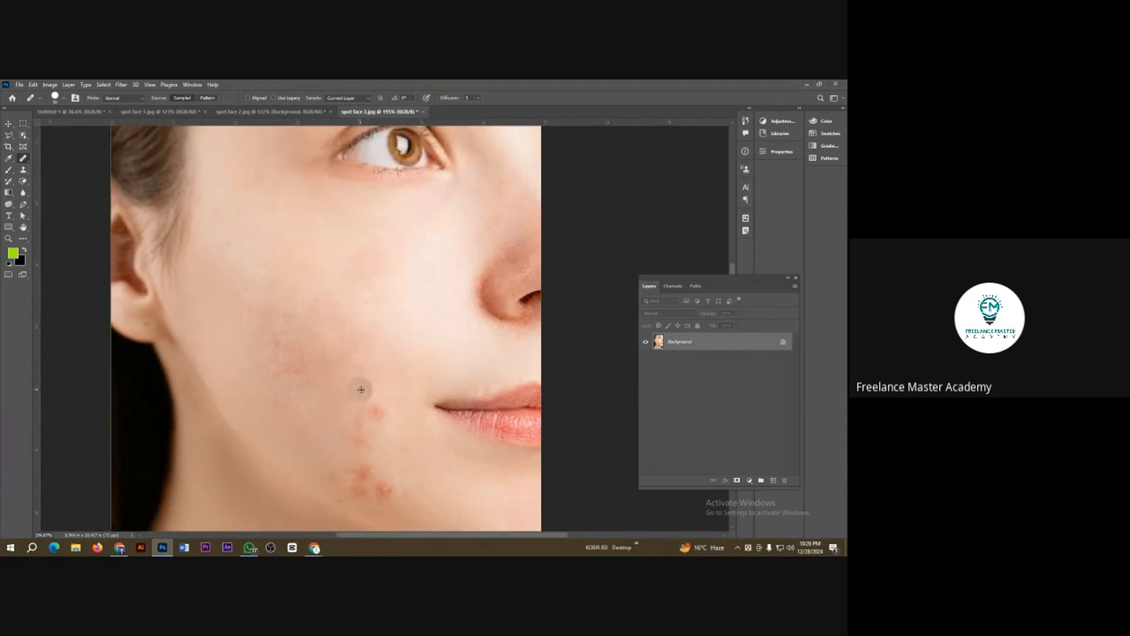
left_click(361, 389, "alt")
left_click(374, 408)
Step: Heal the remaining cluster of red blemishes near the jawline with skin sampled just above it
scroll(333, 368, "down", 2)
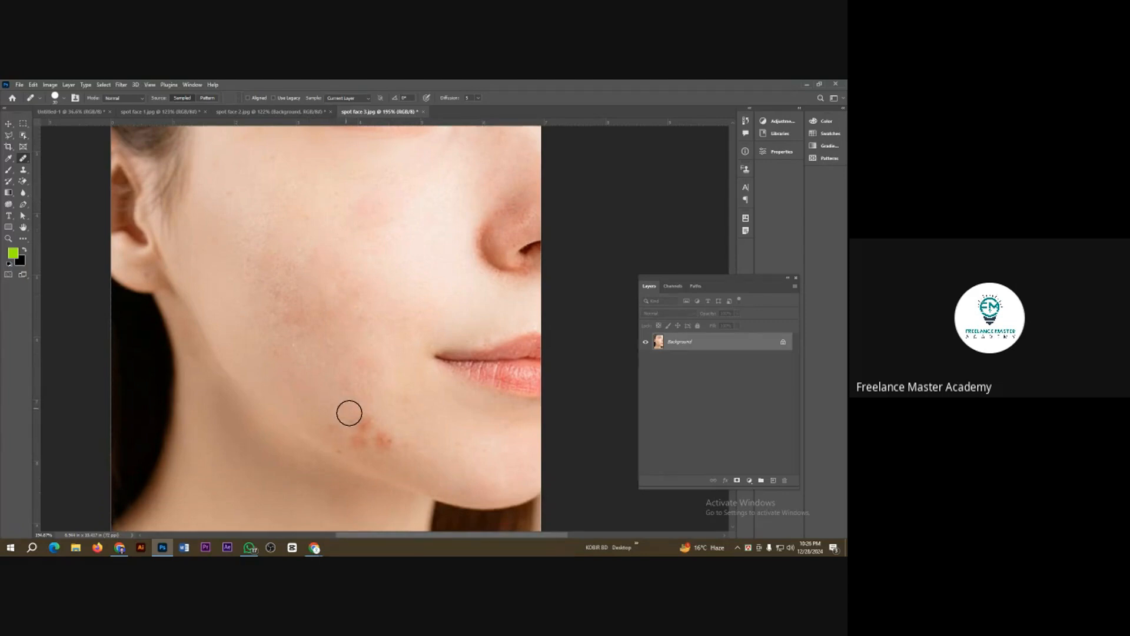
left_click(365, 424)
left_click(342, 409, "alt")
left_click(356, 441)
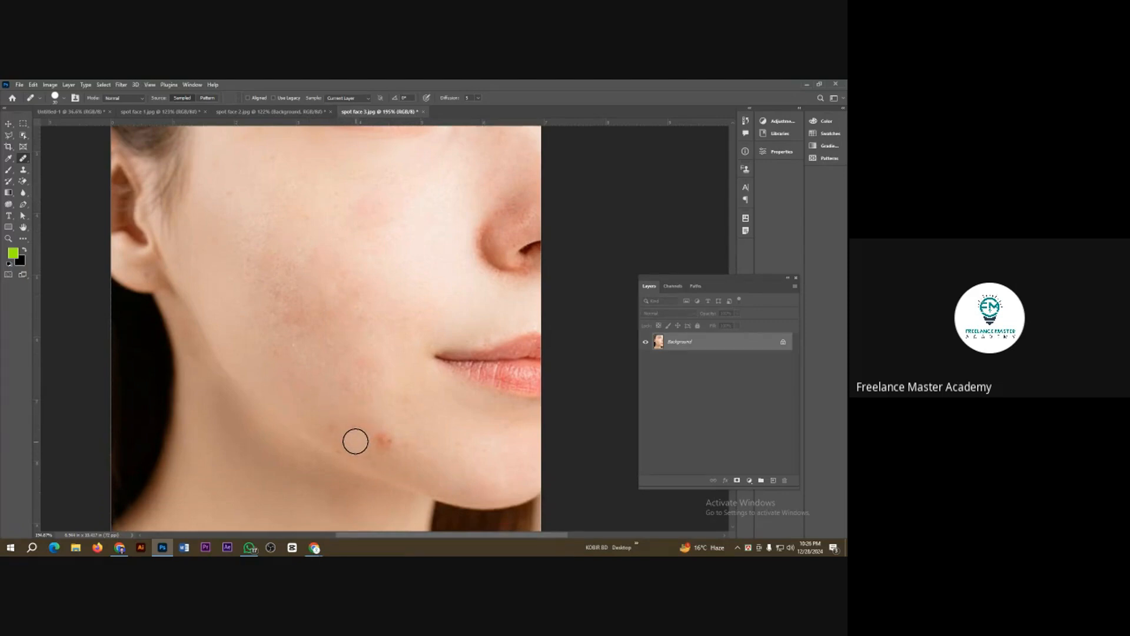
left_click(348, 402, "alt")
left_click(383, 439)
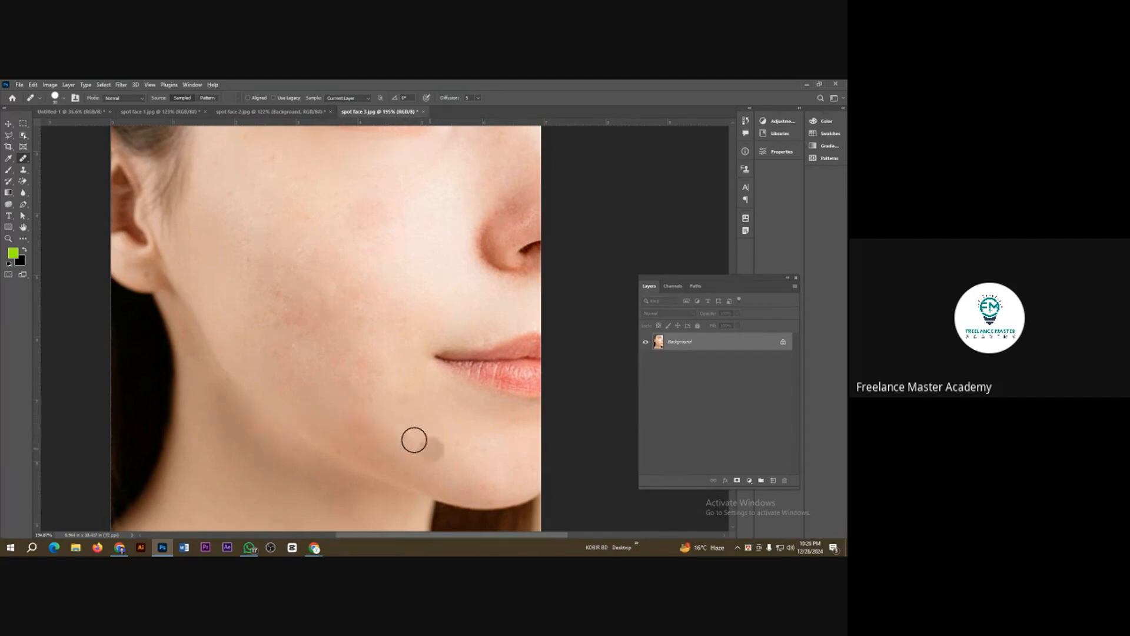
Step: Examine the healed cheek and jaw up close and across the whole face for leftover blemishes
scroll(332, 427, "down", 2)
scroll(304, 378, "up", 2)
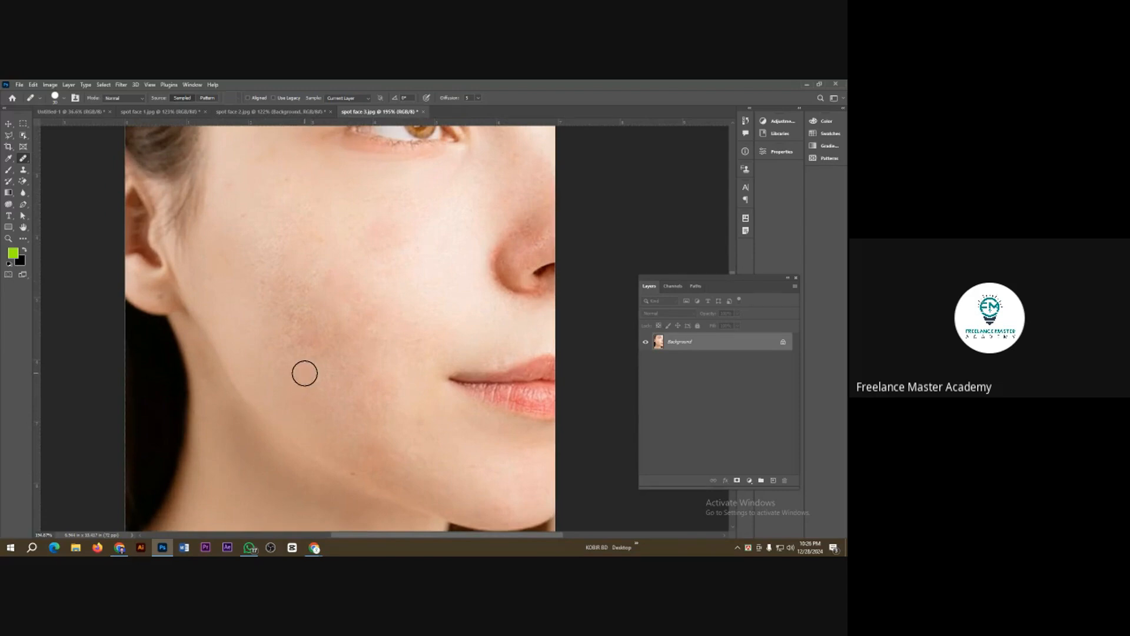
scroll(337, 409, "up", 1)
scroll(336, 409, "down", 3)
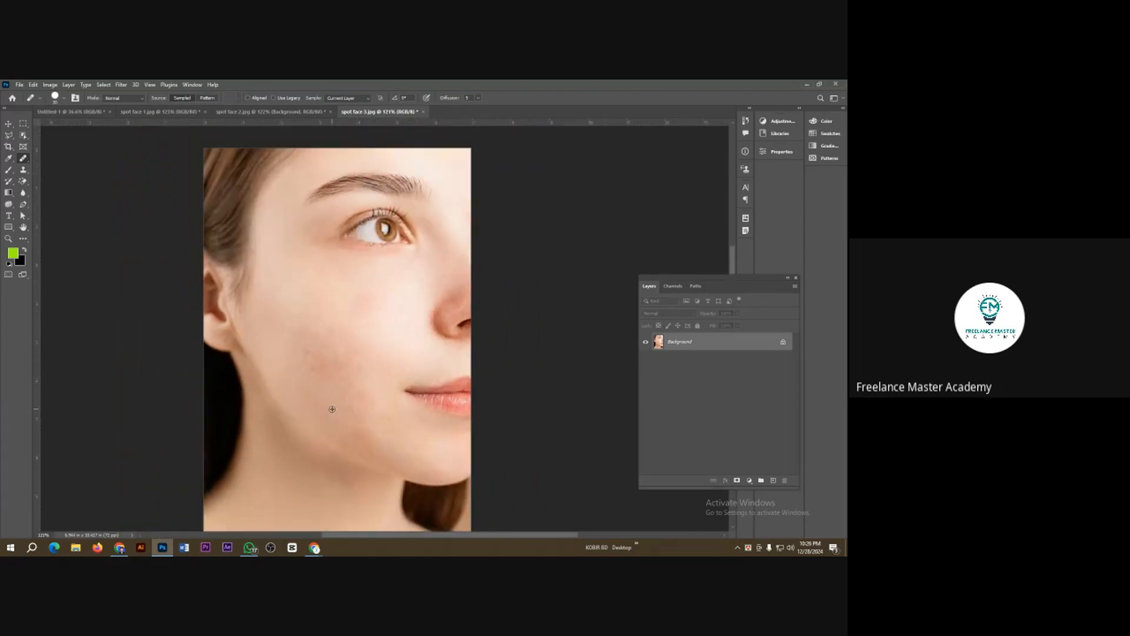
scroll(392, 313, "up", 3)
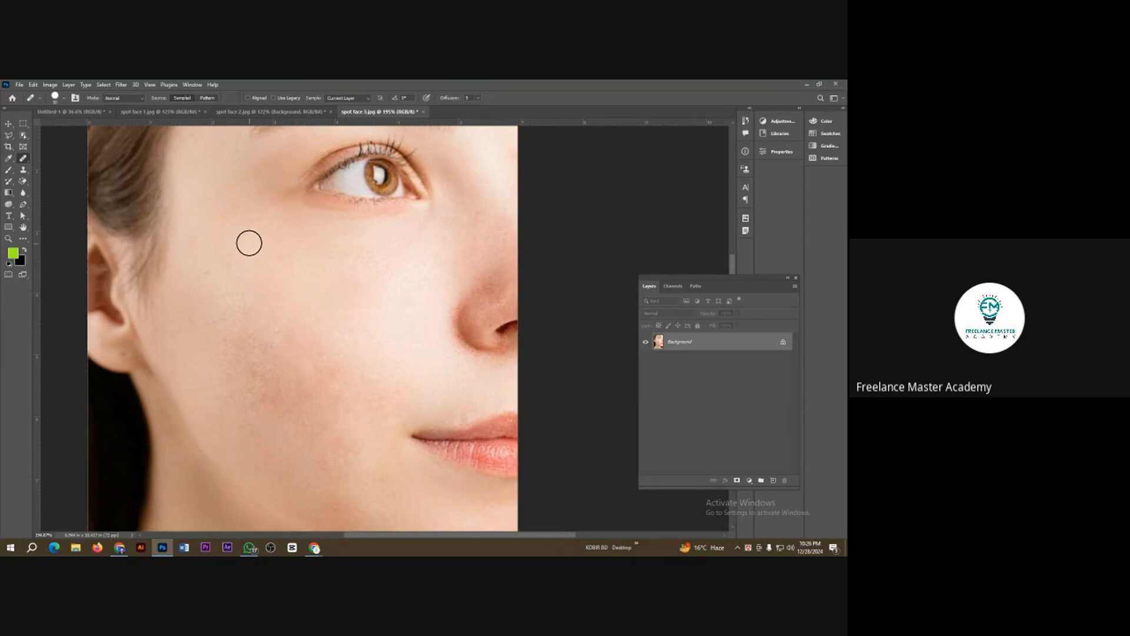
scroll(321, 294, "up", 2)
scroll(290, 297, "down", 4)
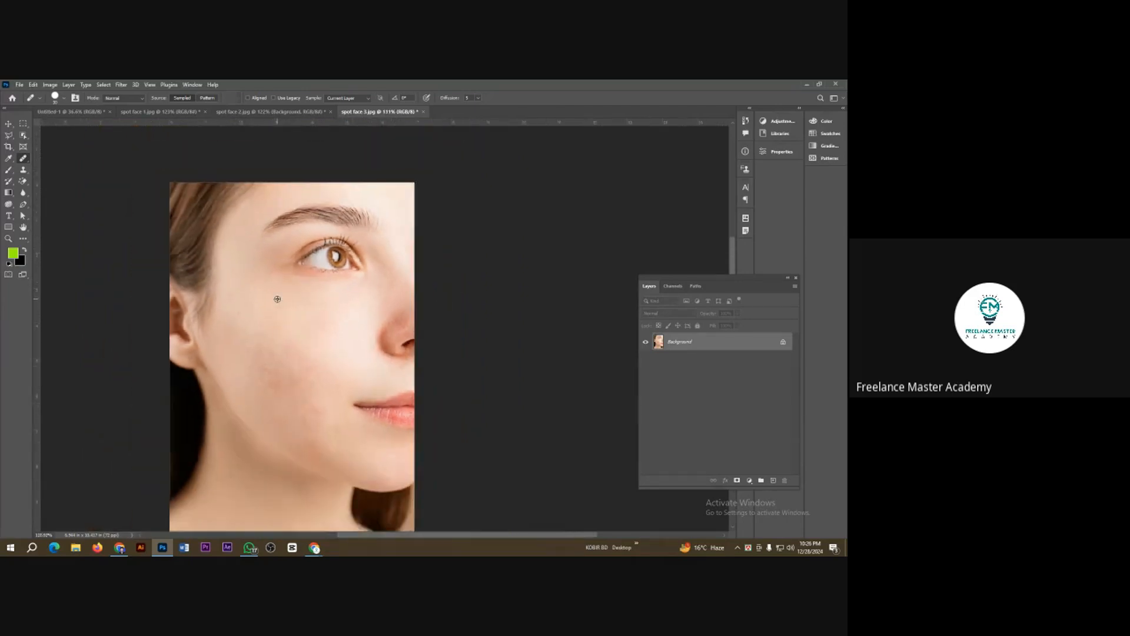
scroll(233, 329, "up", 1)
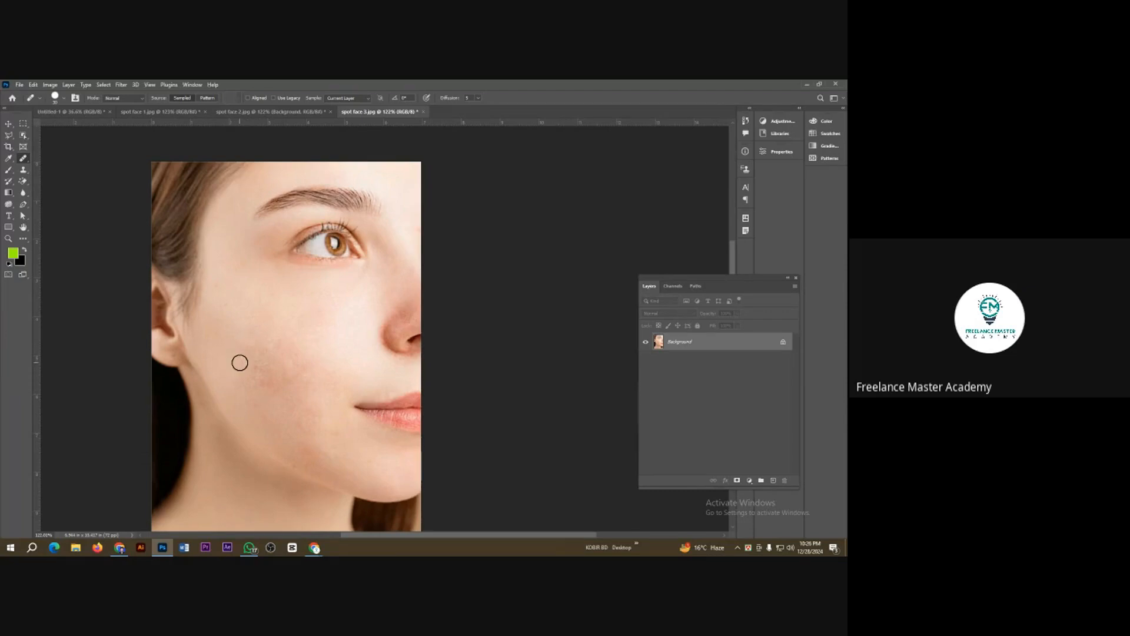
Step: Heal one more reddish spot in the middle of the cheek with the Healing Brush
scroll(228, 336, "up", 2)
scroll(228, 337, "up", 1)
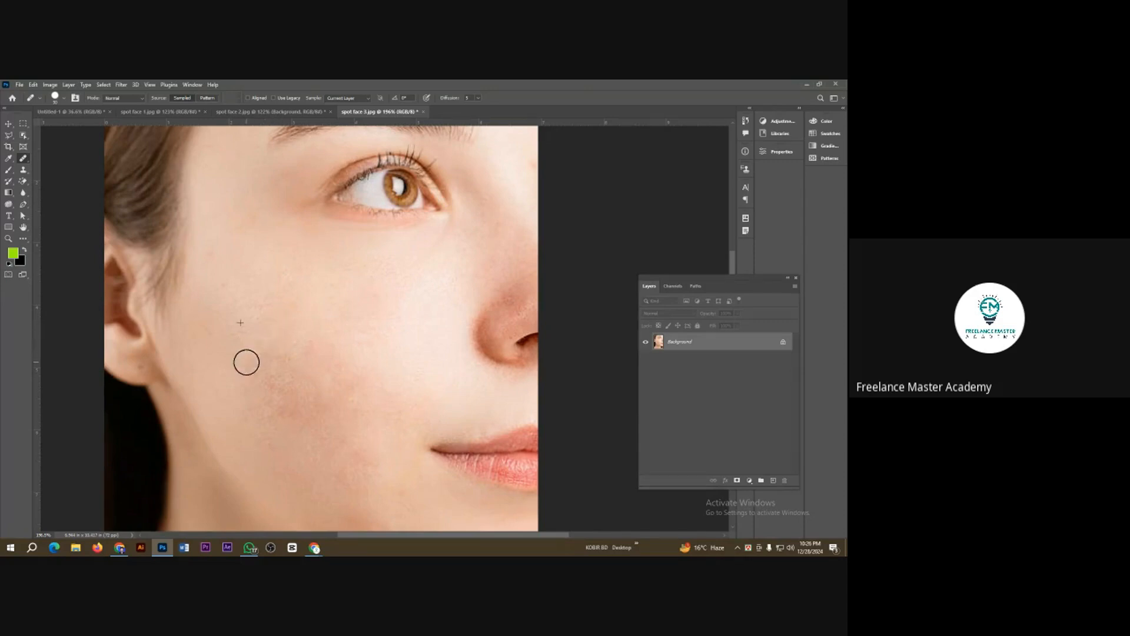
left_click(265, 375)
scroll(316, 363, "down", 5)
scroll(345, 383, "up", 3)
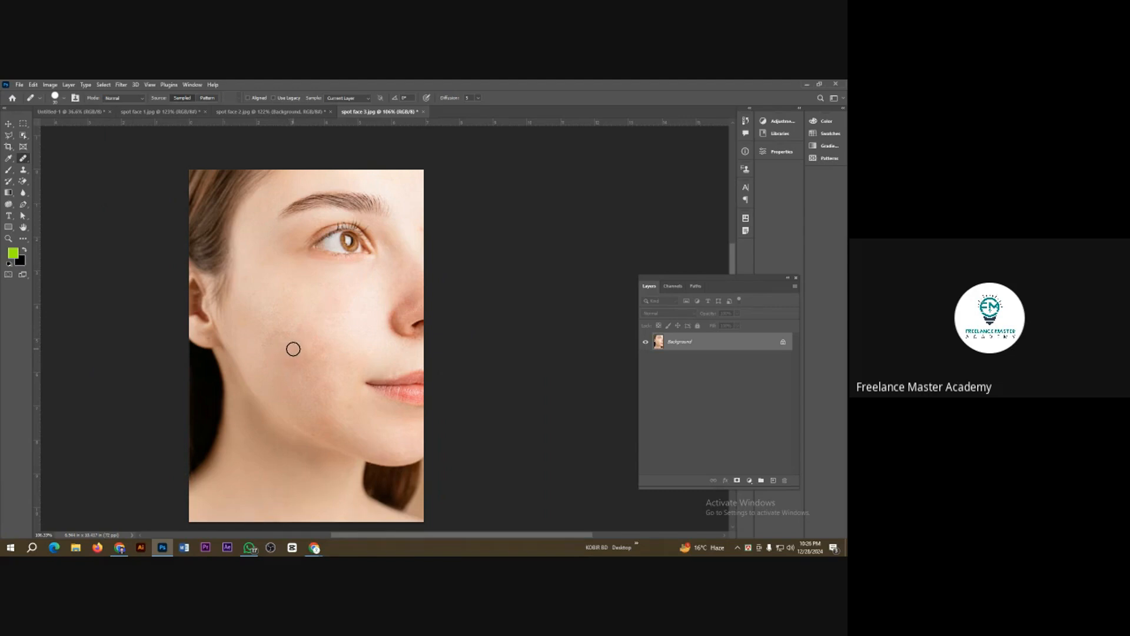
Step: Use the Patch Tool to outline the reddish area in mid-cheek, replace it with clearer nearby skin, and deselect
right_click(23, 159)
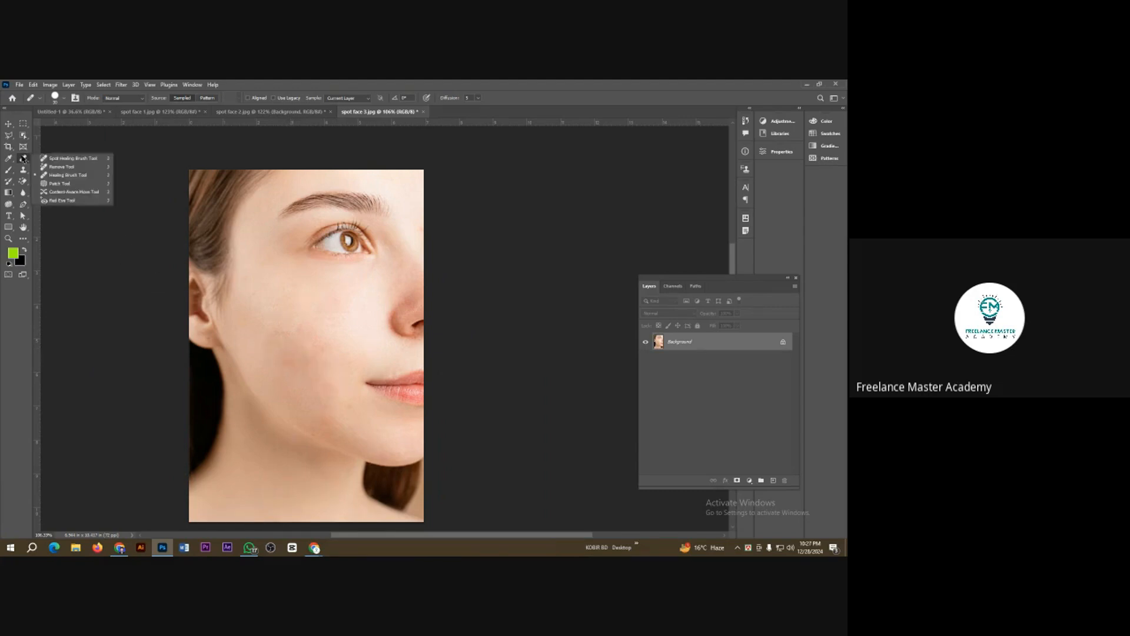
left_click(59, 184)
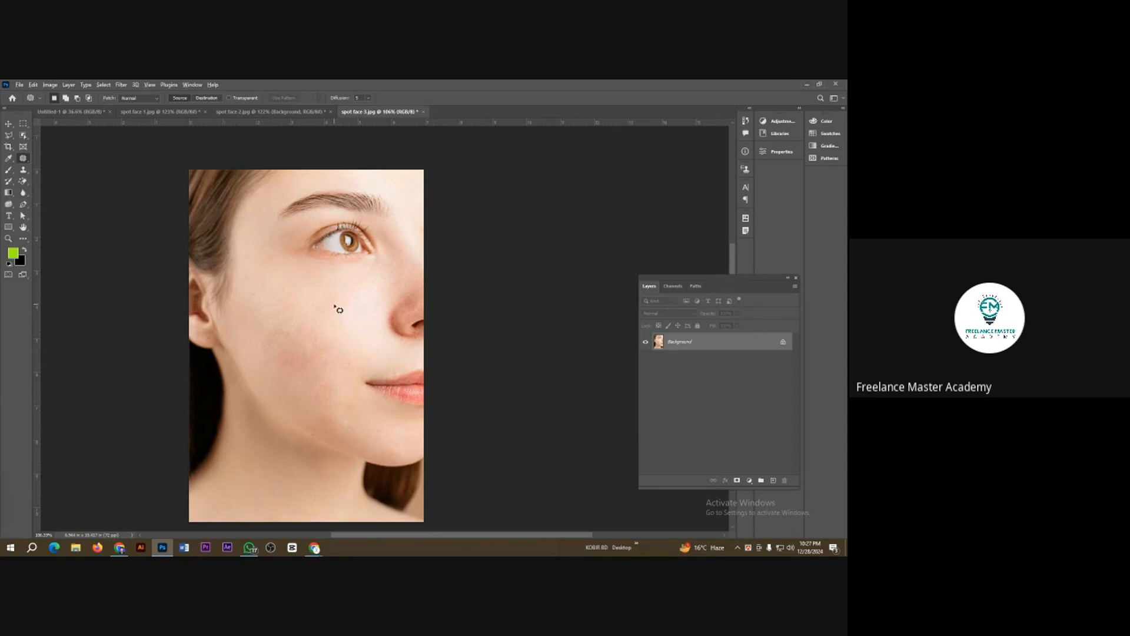
scroll(339, 309, "up", 3)
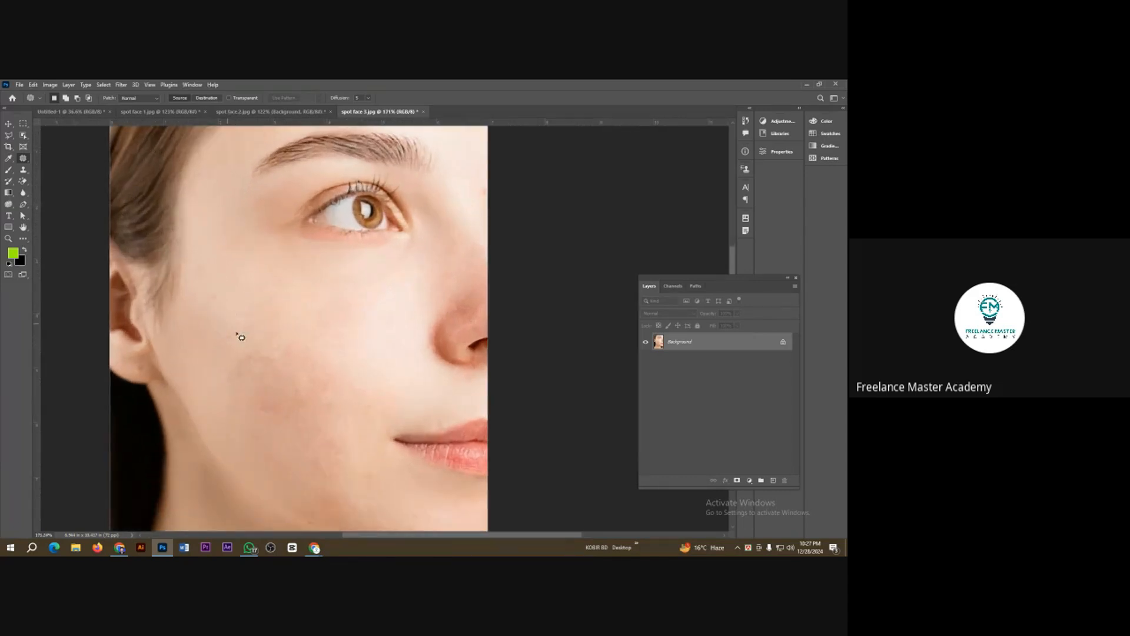
scroll(265, 353, "down", 1)
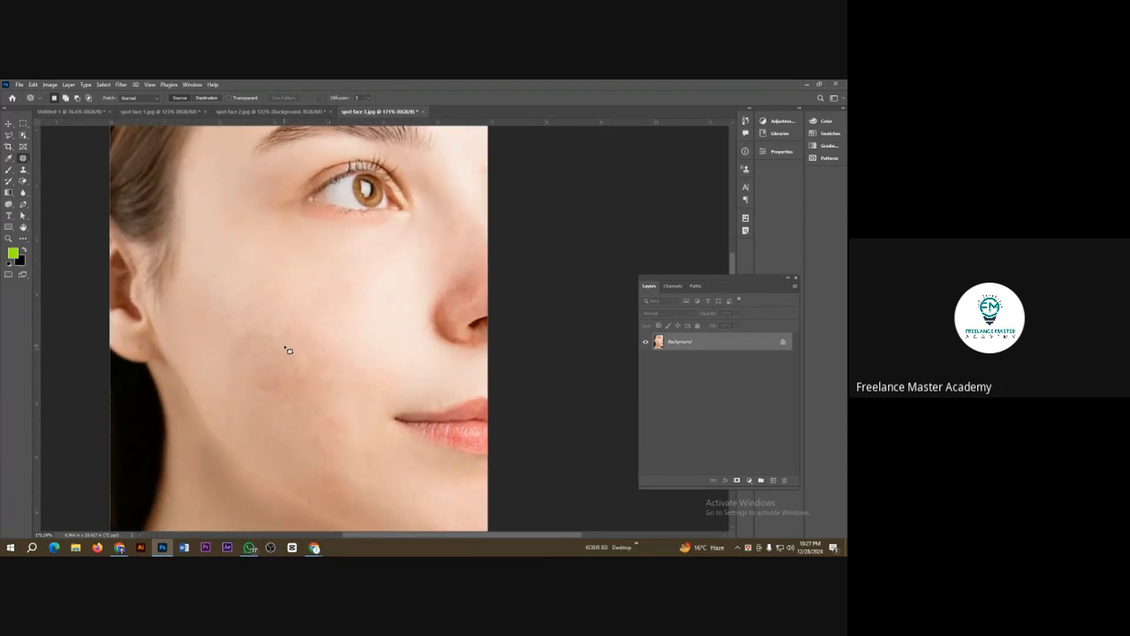
scroll(264, 334, "down", 1)
left_click_drag(271, 304, 256, 332)
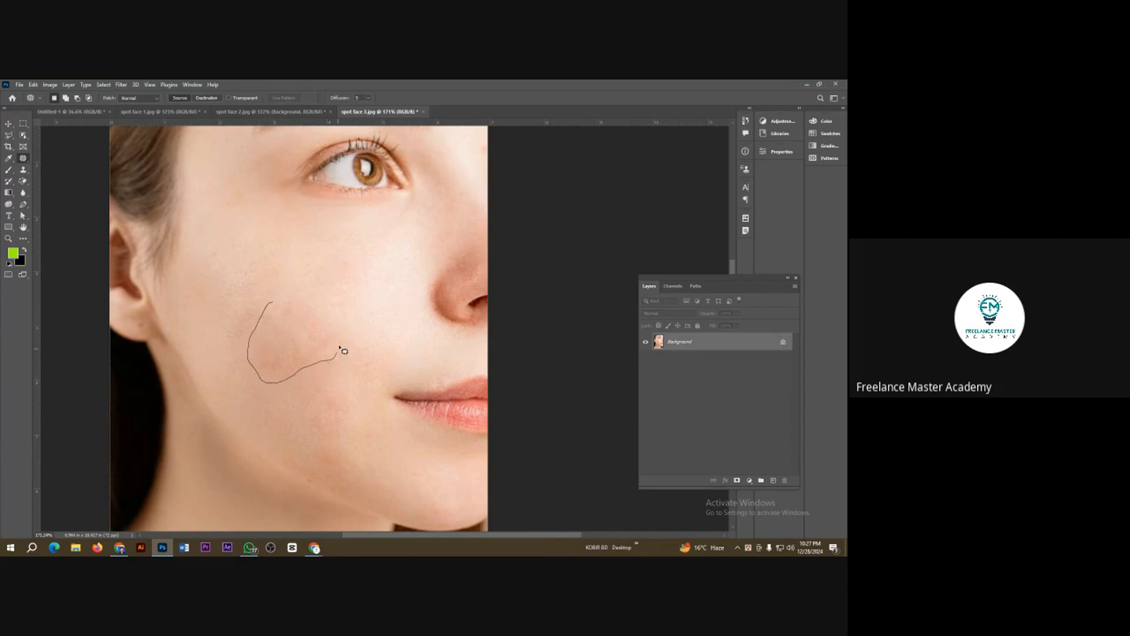
left_click_drag(307, 303, 274, 304)
left_click_drag(298, 331, 268, 242)
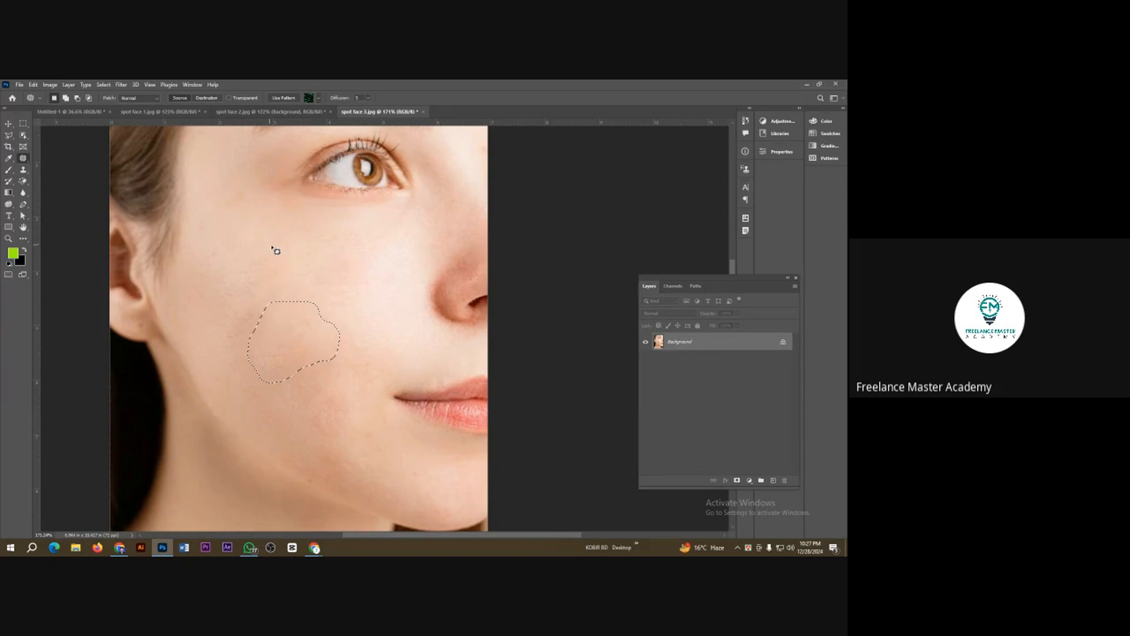
left_click_drag(307, 344, 263, 331)
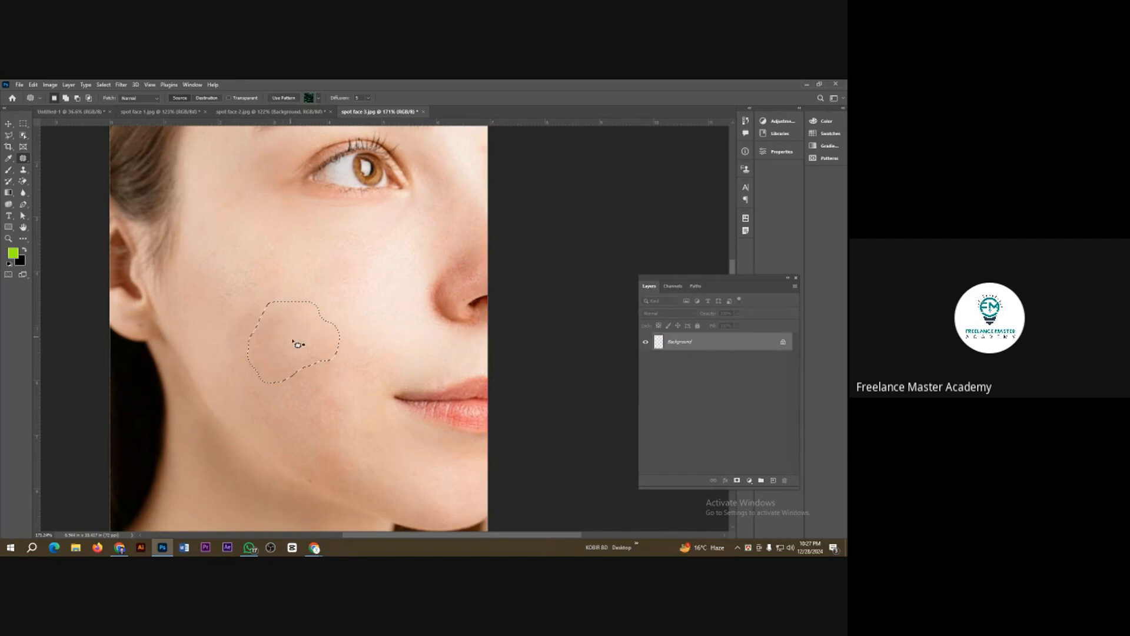
key("ctrl+d")
Step: Patch the uneven areas on the lower cheek and the outer side of the cheek with neighbouring clean skin
mouse_move(310, 425)
left_mouse_down()
mouse_move(352, 430)
mouse_move(352, 404)
mouse_move(321, 397)
mouse_move(321, 414)
mouse_move(276, 417)
left_mouse_up()
key("ctrl+d")
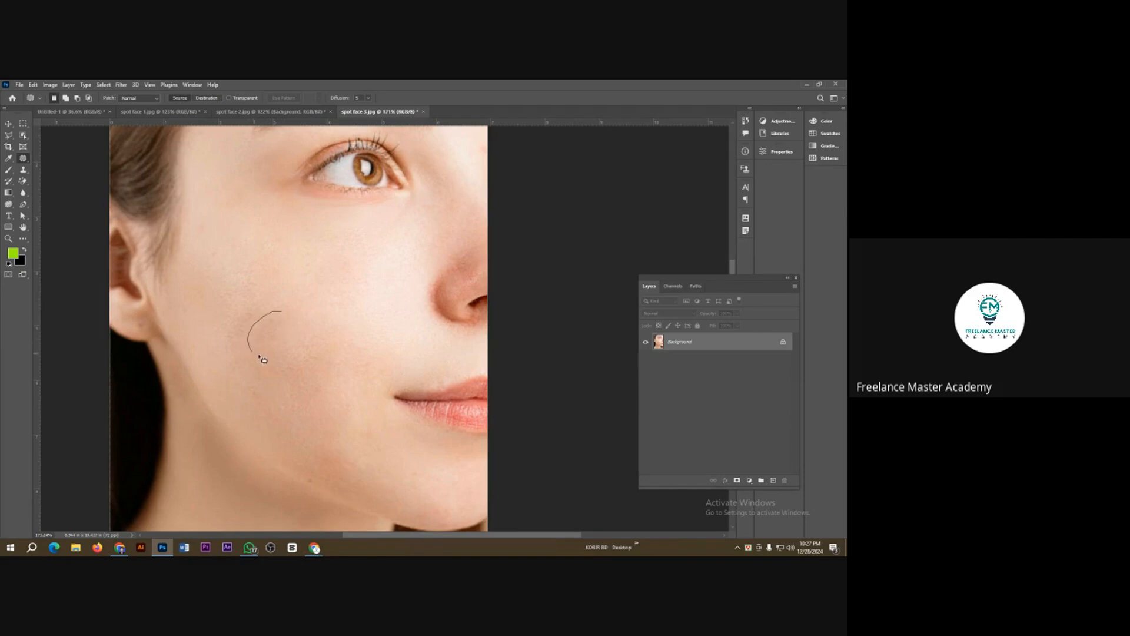
mouse_move(264, 359)
left_mouse_down()
mouse_move(286, 339)
mouse_move(289, 320)
mouse_move(247, 286)
left_mouse_up()
key("ctrl+d")
mouse_move(246, 315)
left_mouse_down()
mouse_move(213, 345)
mouse_move(238, 360)
mouse_move(258, 332)
mouse_move(240, 314)
mouse_move(273, 294)
left_mouse_up()
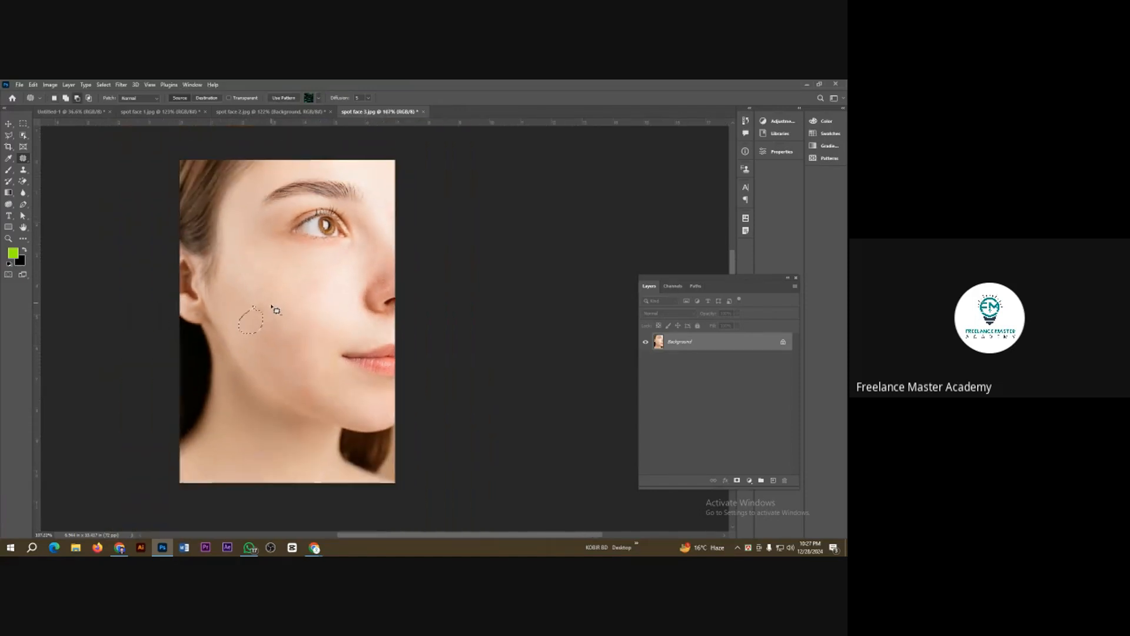
scroll(273, 294, "down", 3)
key("ctrl+d")
Step: Check the whole face and patch the leftover discolouration on the outer cheek with the smooth skin above it
scroll(308, 359, "up", 1)
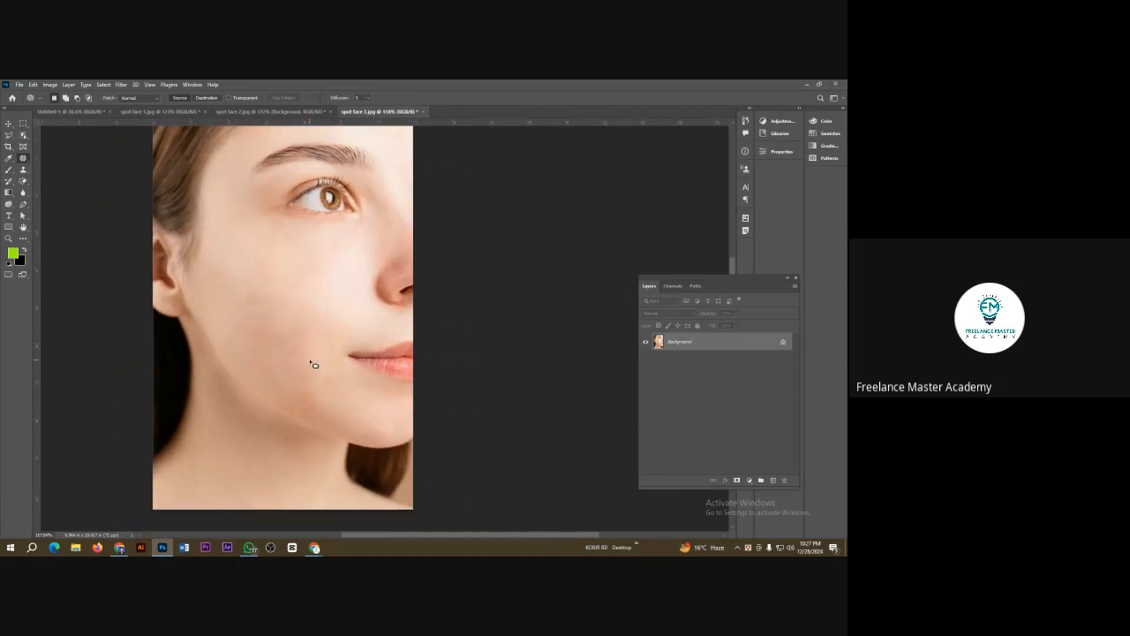
scroll(313, 365, "down", 4)
scroll(319, 366, "up", 2)
scroll(318, 371, "up", 1)
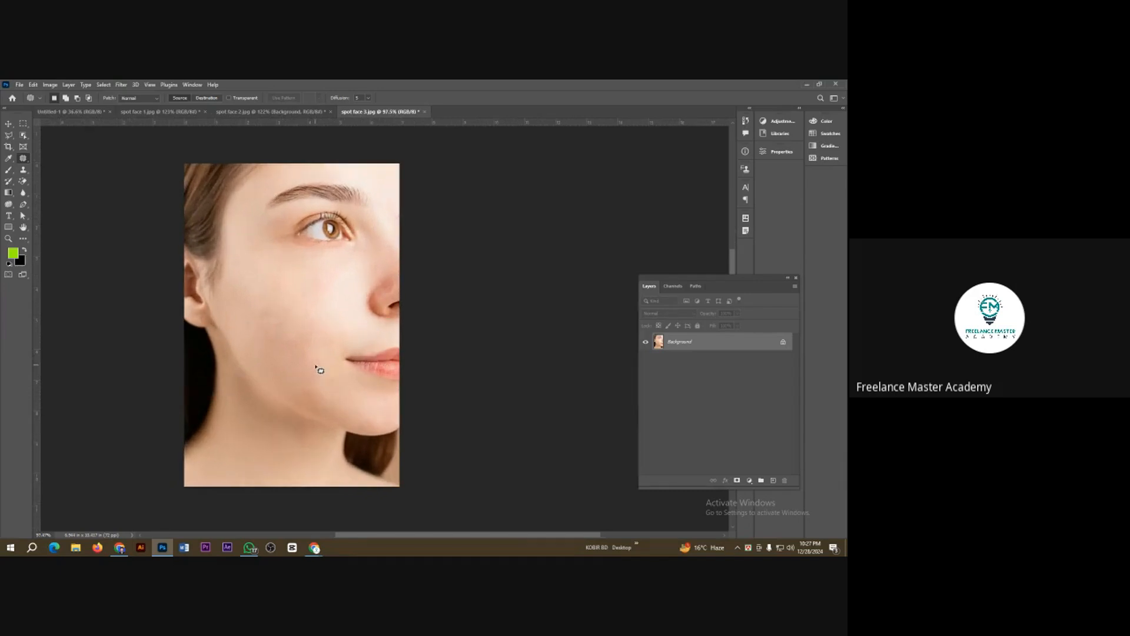
scroll(265, 354, "up", 1)
scroll(270, 351, "up", 1)
scroll(275, 324, "up", 1)
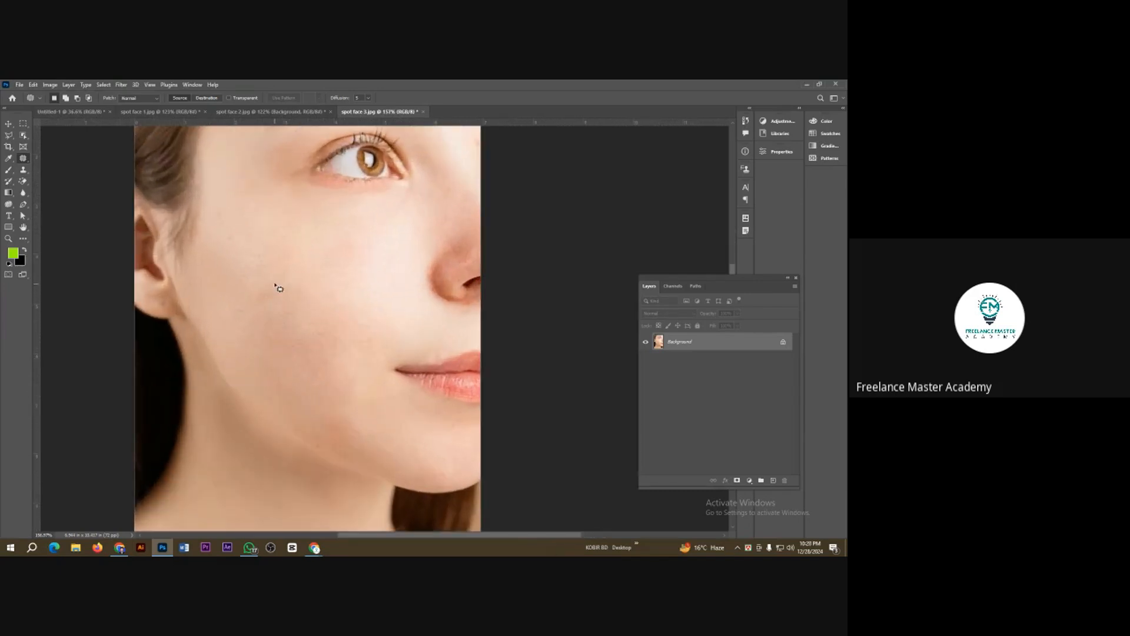
mouse_move(234, 323)
left_mouse_down()
mouse_move(274, 323)
mouse_move(290, 301)
mouse_move(275, 283)
mouse_move(277, 248)
left_mouse_up()
key("ctrl+d")
Step: Patch another small area of skin on the cheek just beside the ear with skin from higher up, and deselect
scroll(298, 318, "down", 4)
scroll(288, 325, "up", 5)
scroll(291, 328, "up", 1)
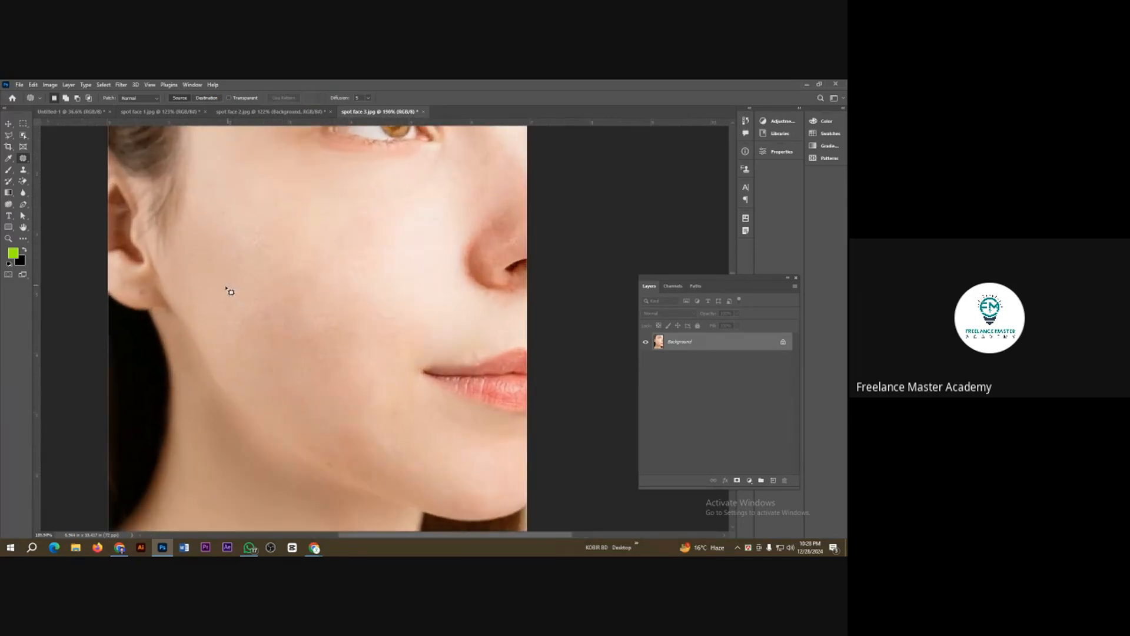
mouse_move(226, 287)
left_mouse_down()
mouse_move(238, 341)
mouse_move(308, 310)
mouse_move(276, 284)
mouse_move(231, 287)
mouse_move(251, 288)
mouse_move(250, 230)
left_mouse_up()
key("ctrl+d")
Step: Open the balloon image sky 1 from the Class 3 folder
right_click(25, 161)
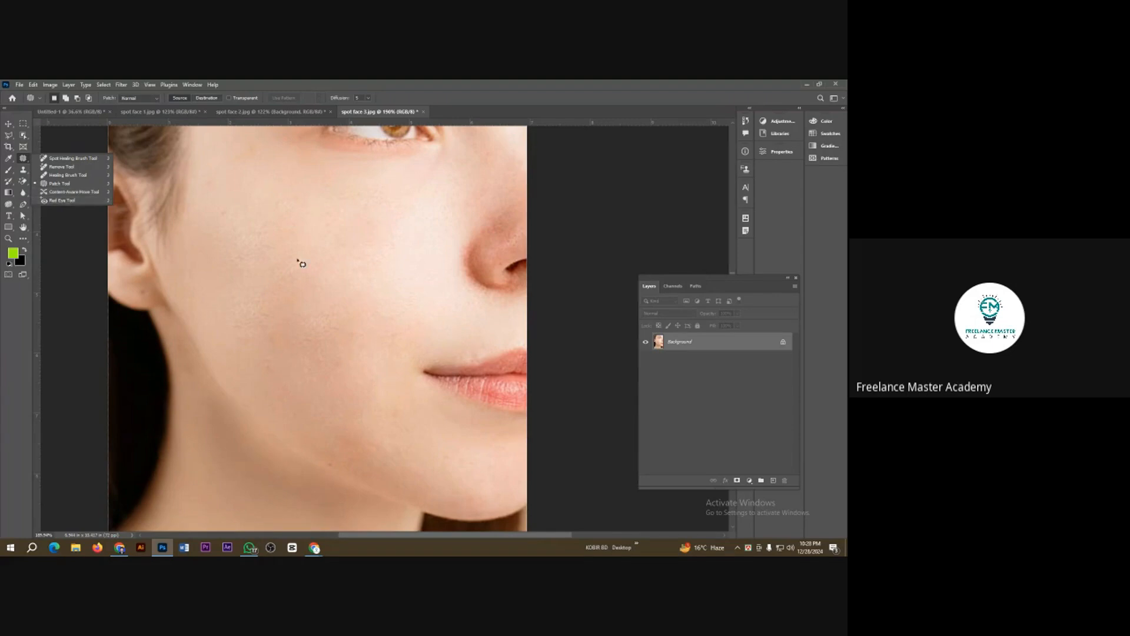
key("ctrl+o")
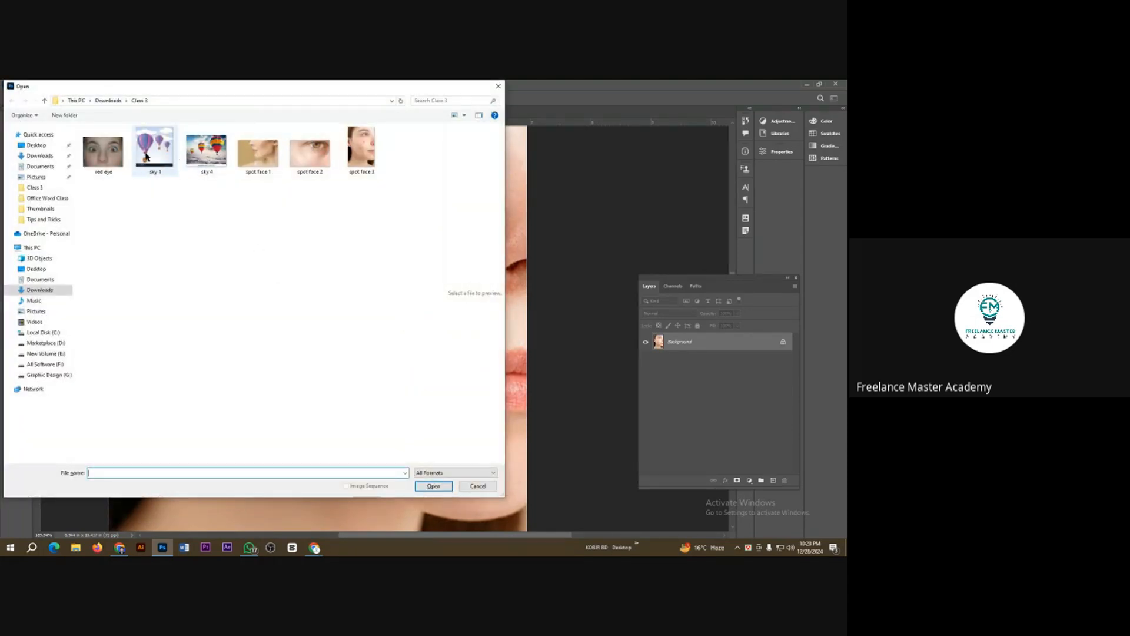
key("Escape")
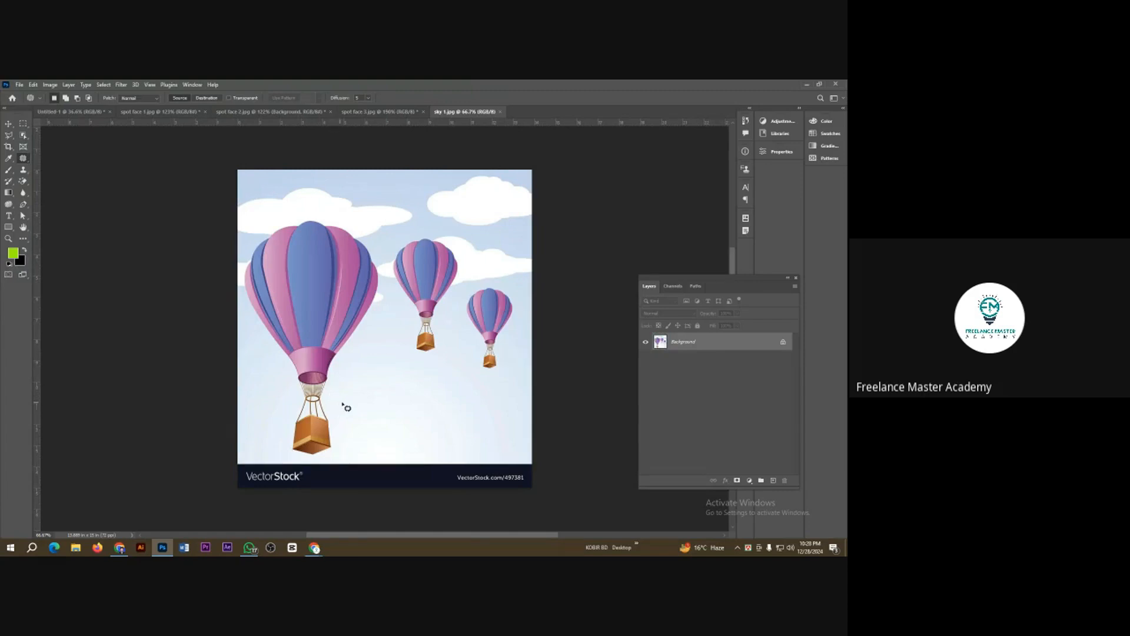
scroll(360, 397, "up", 5)
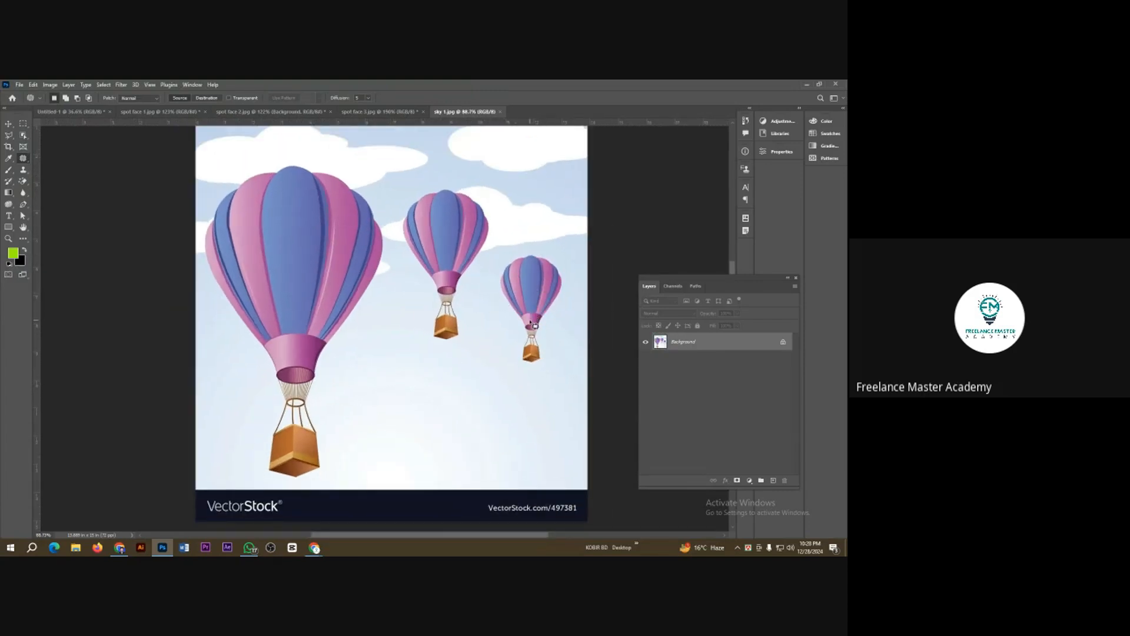
Step: Activate the Content-Aware Move Tool for the balloon image
right_click(24, 157)
left_click(83, 198)
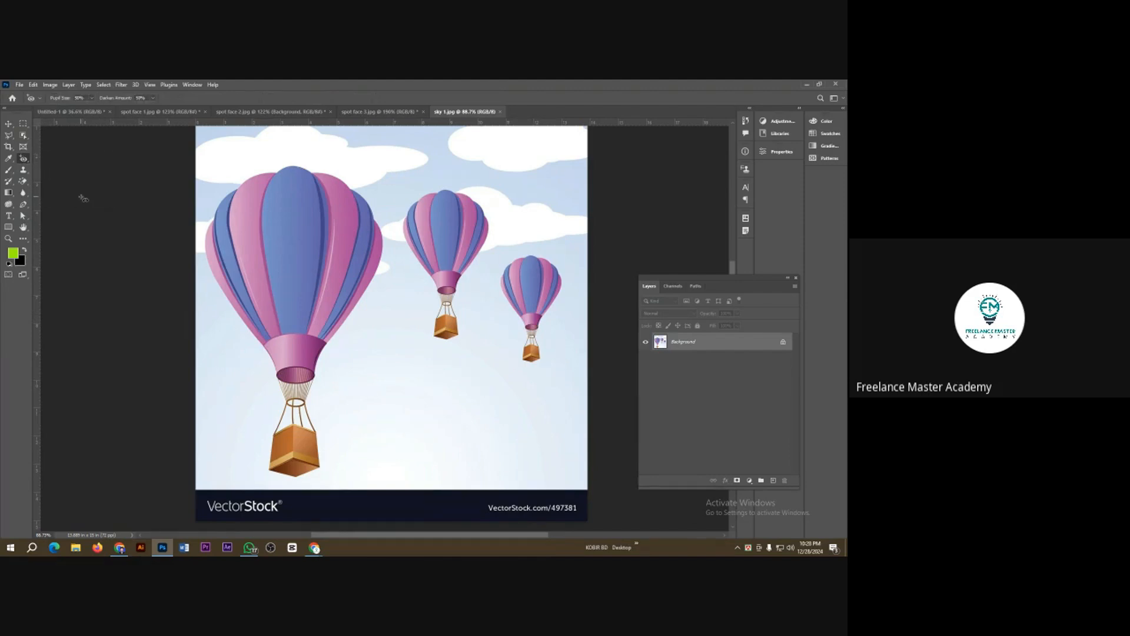
right_click(25, 162)
left_click(62, 194)
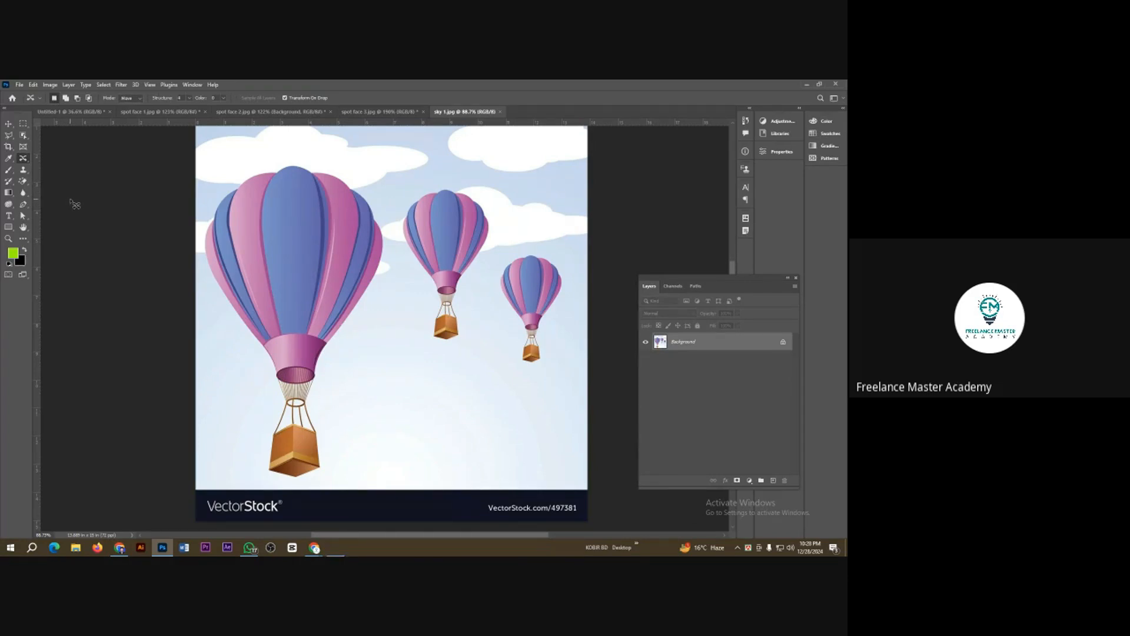
Step: Show the Content-Aware Move options magnified at 200%, set Mode to Move and Color to 4, and return to normal magnification
key("super+plus")
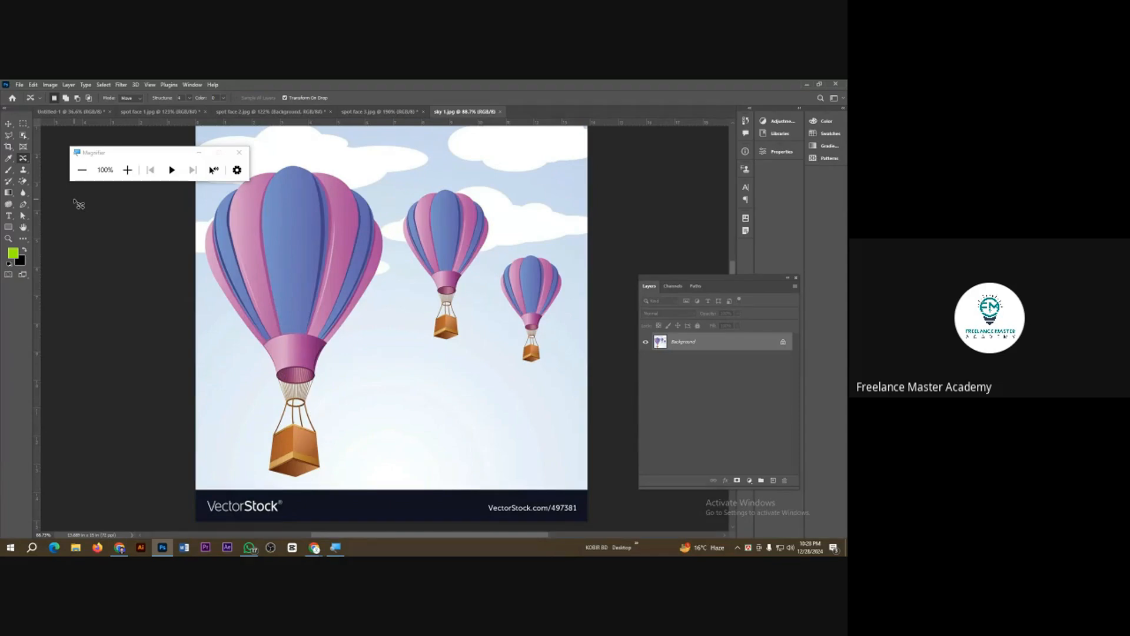
key("super+plus")
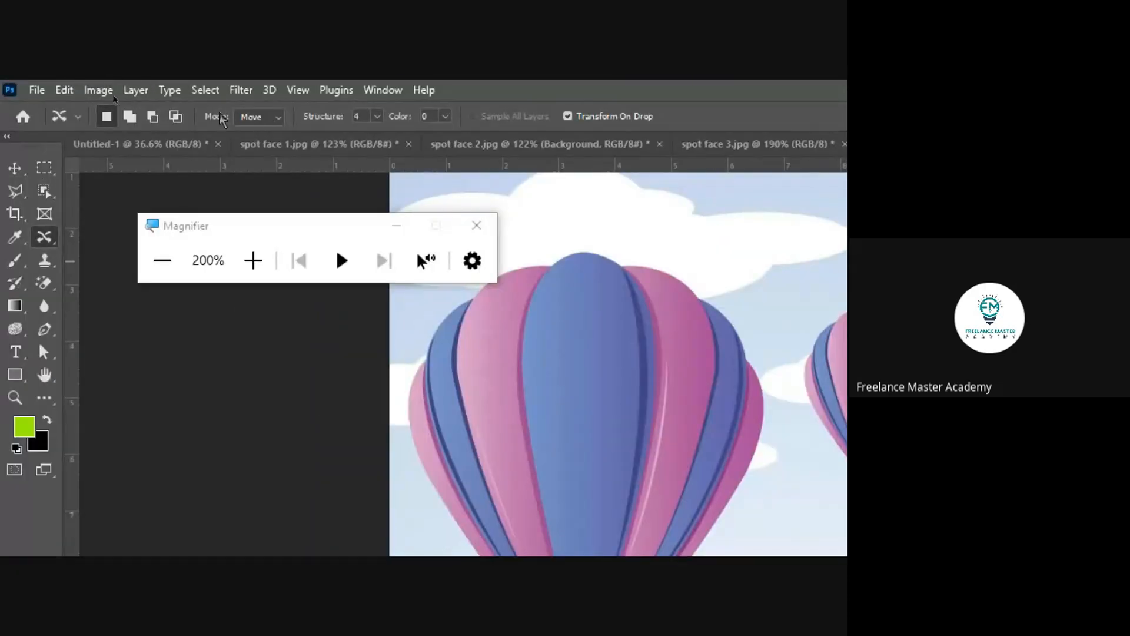
left_click(255, 116)
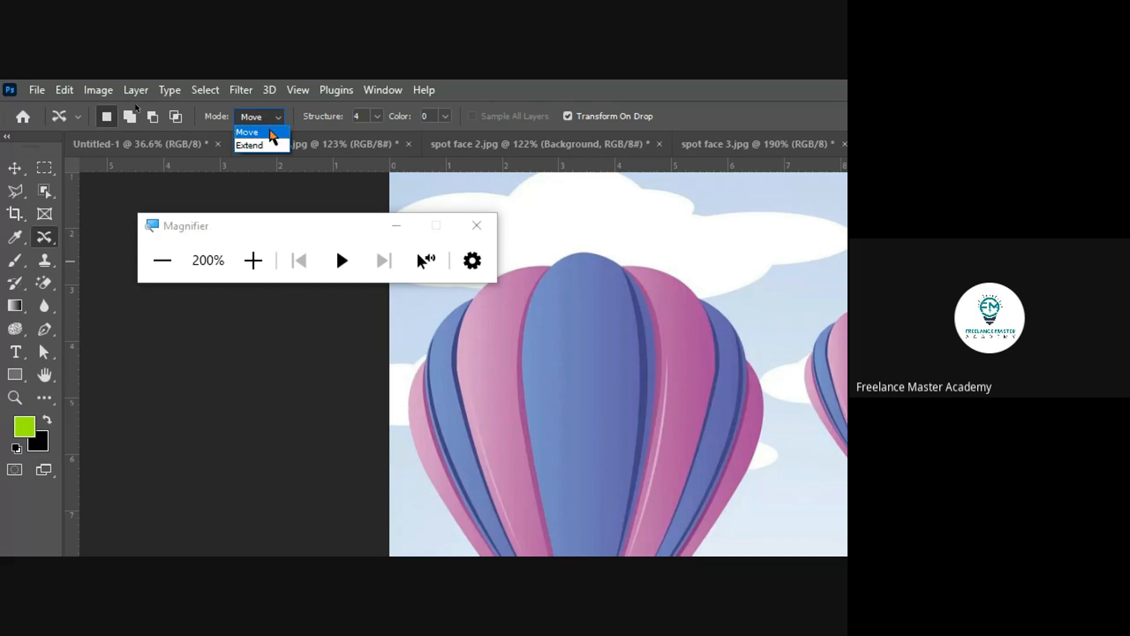
left_click(268, 134)
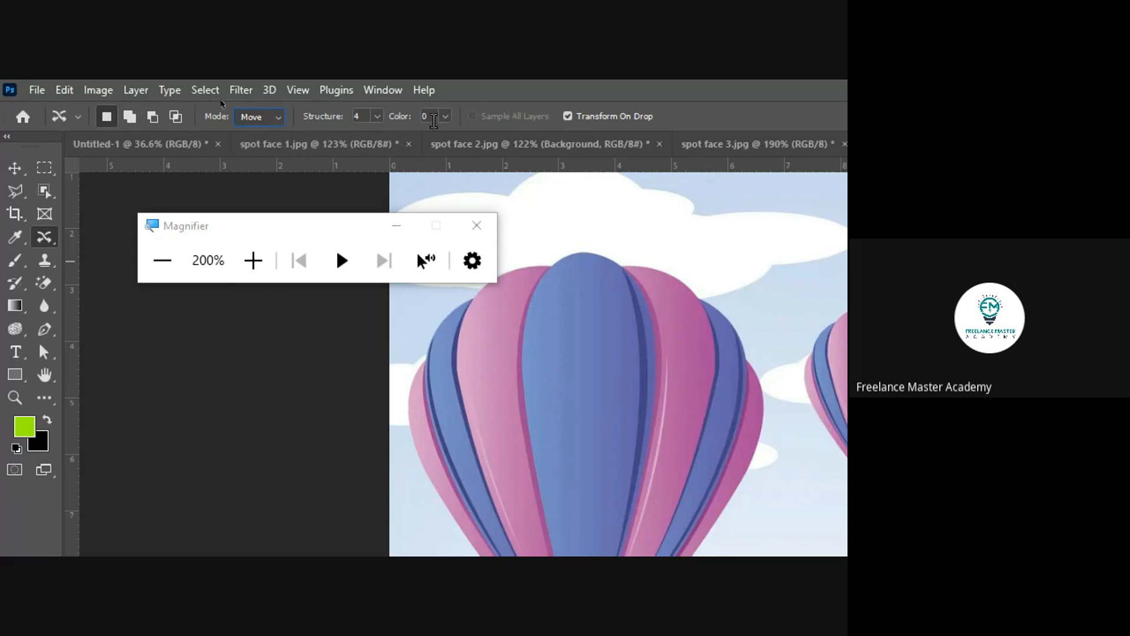
left_click(446, 116)
left_click_drag(449, 138, 480, 140)
key("ctrl+minus")
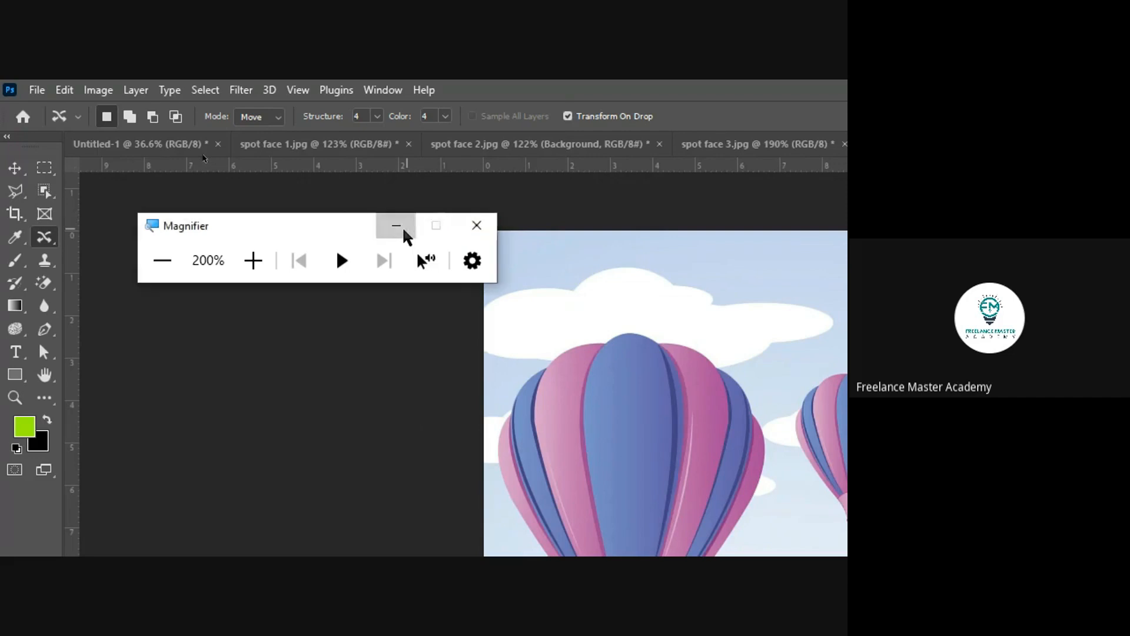
left_click(405, 230)
key("super+minus")
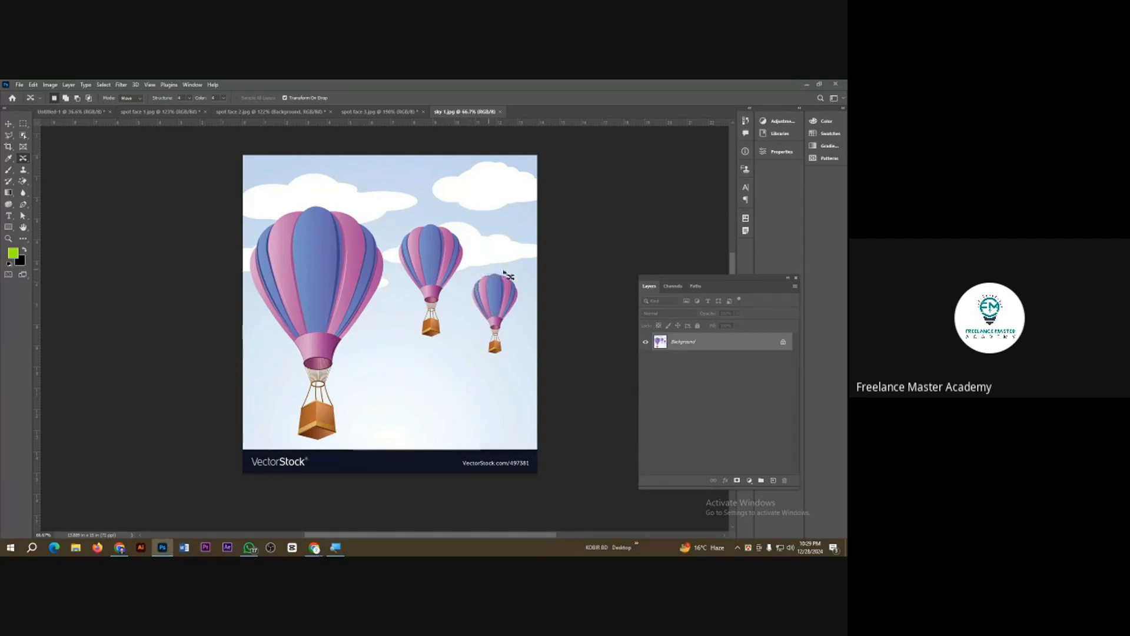
Step: Use Content-Aware Move to relocate the smallest balloon to the open sky beside the large balloon's basket, apply the transform, and deselect
mouse_move(492, 267)
left_mouse_down()
mouse_move(516, 275)
mouse_move(522, 301)
mouse_move(502, 365)
mouse_move(471, 306)
mouse_move(470, 284)
mouse_move(488, 268)
mouse_move(493, 324)
mouse_move(478, 343)
mouse_move(394, 348)
left_mouse_up()
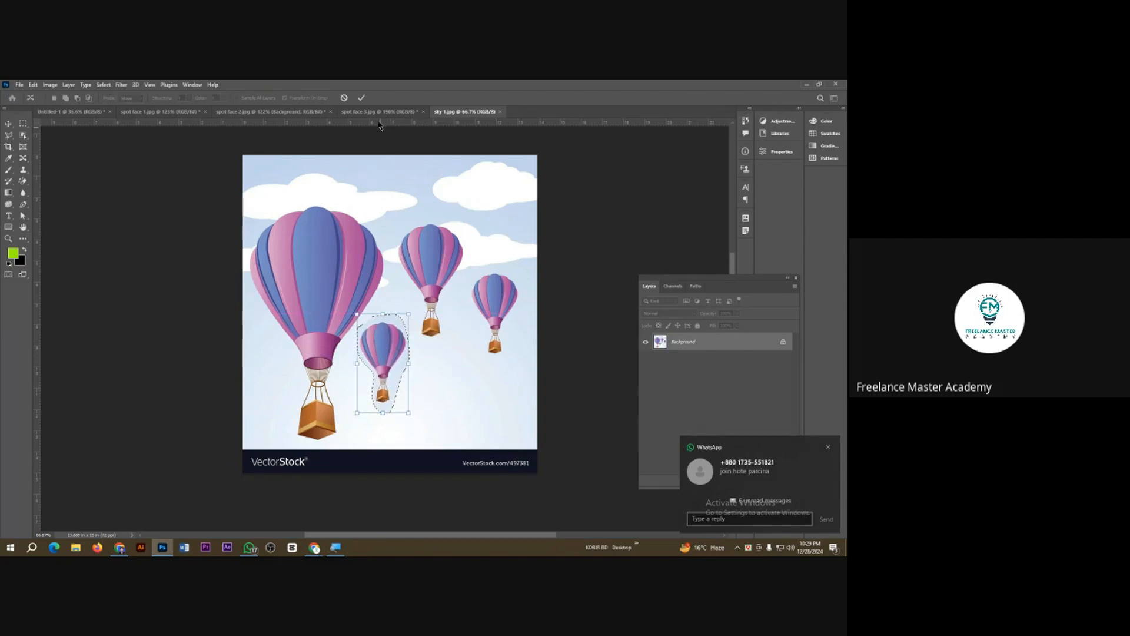
left_click(361, 97)
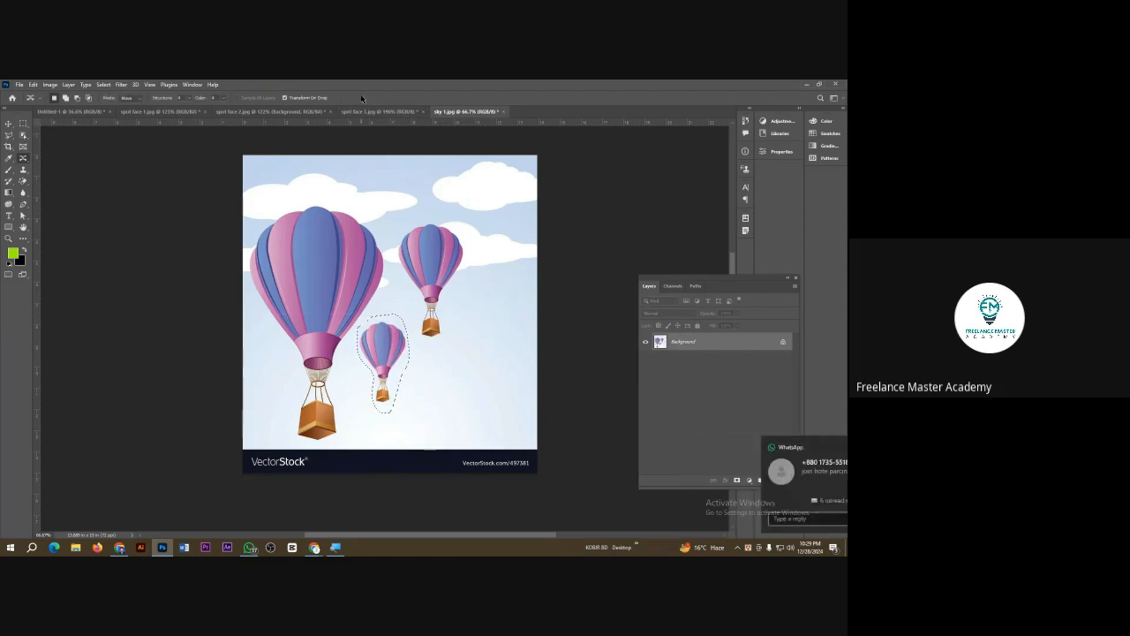
key("ctrl+d")
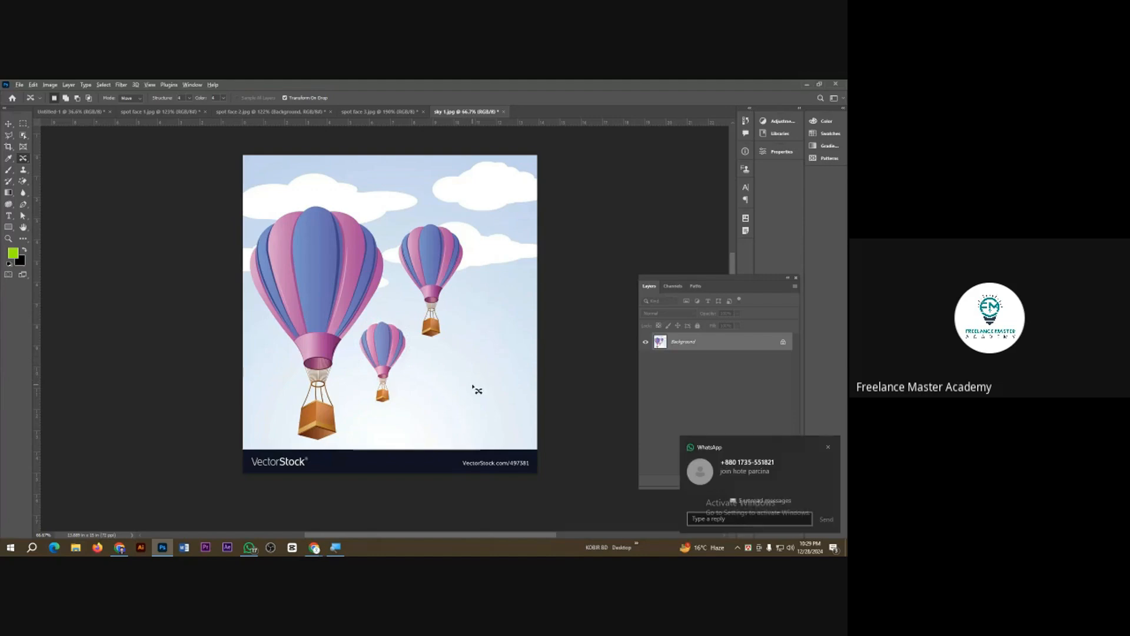
scroll(473, 386, "up", 1)
Step: Dismiss the message notification, then switch to Google Meet and collapse its Contributors list
left_click(829, 447)
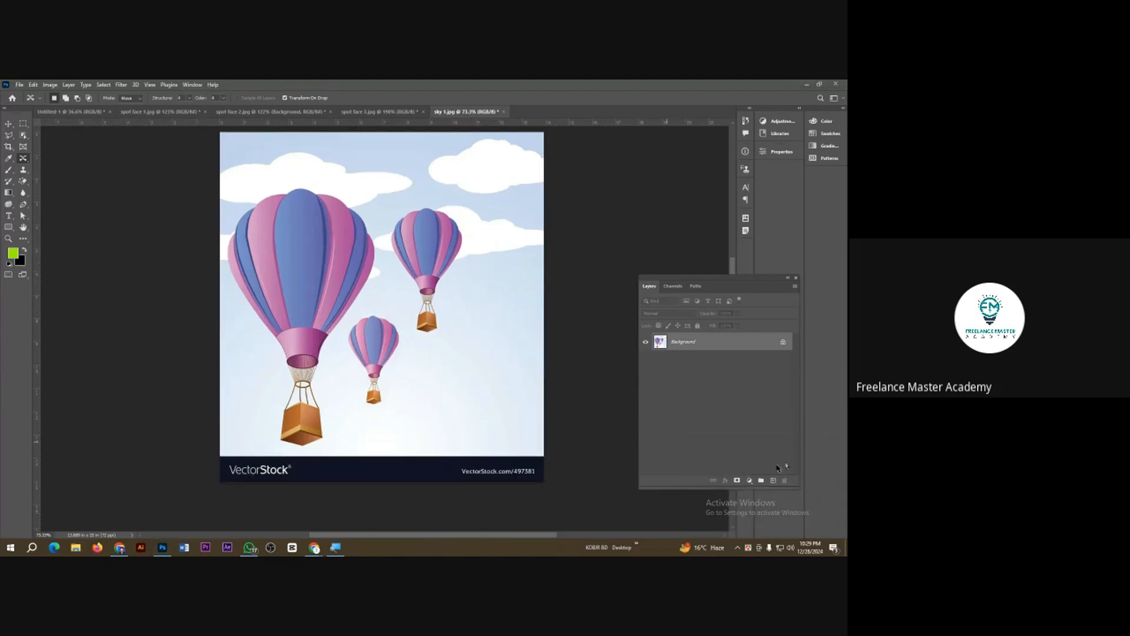
mouse_move(314, 547)
left_click(314, 528)
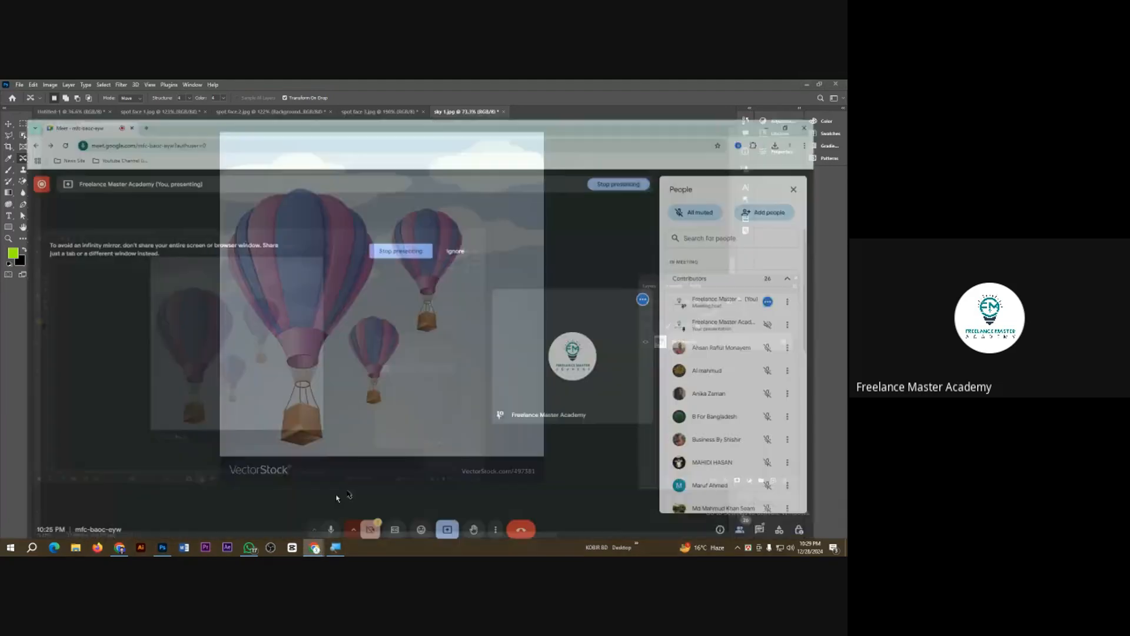
left_click(825, 253)
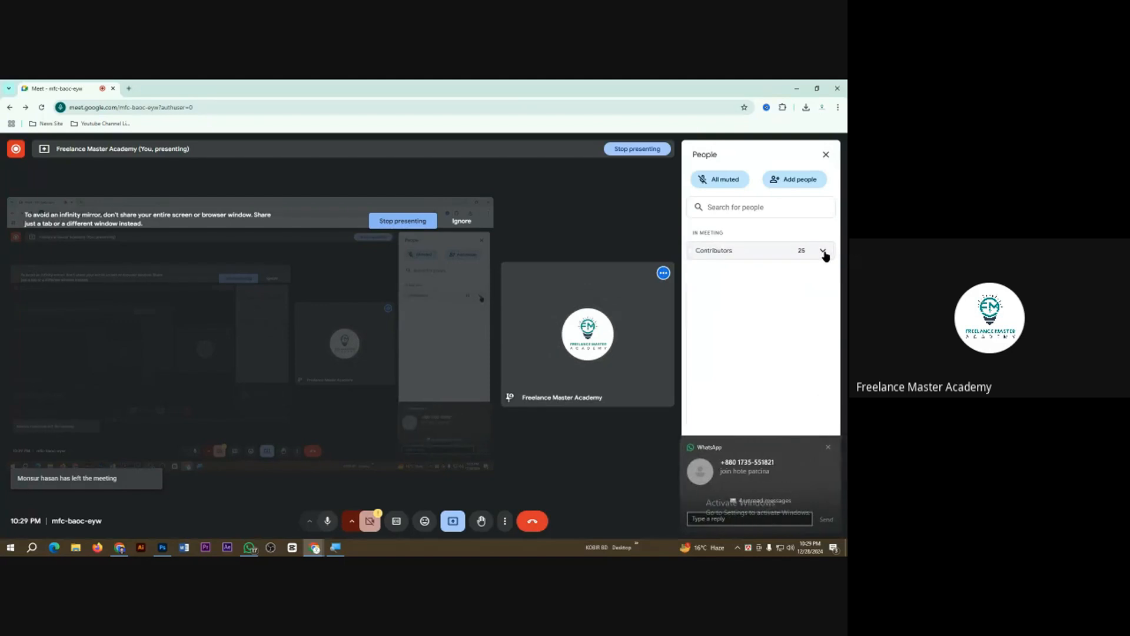
Step: Reply to the newly arrived WhatsApp message with the Google Meet link, and return to Photoshop
left_click(753, 494)
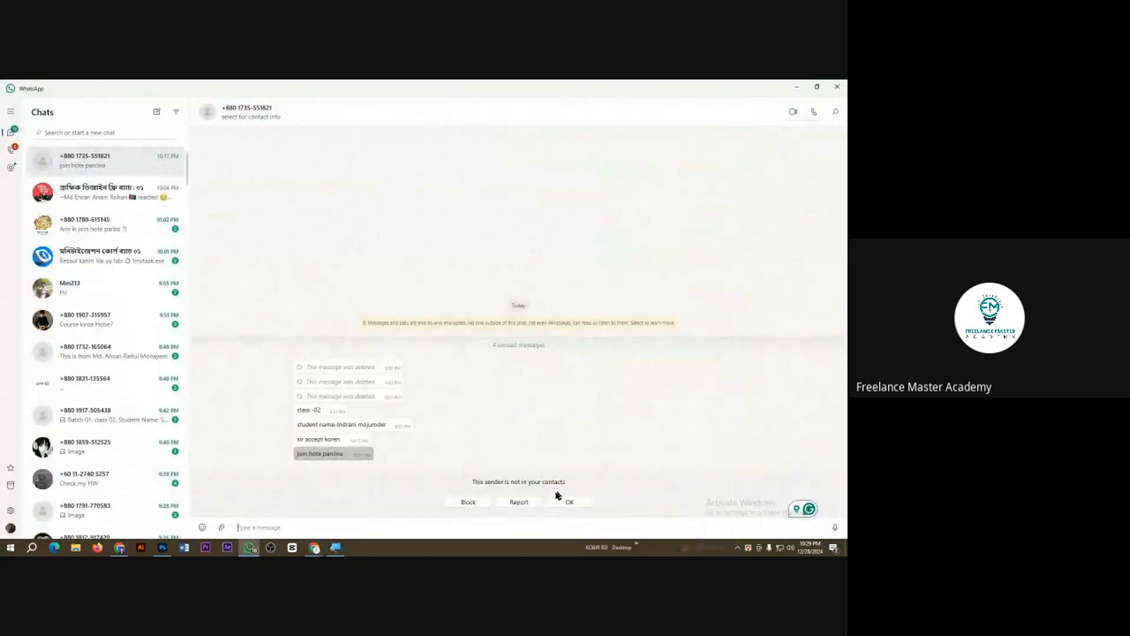
left_click(305, 532)
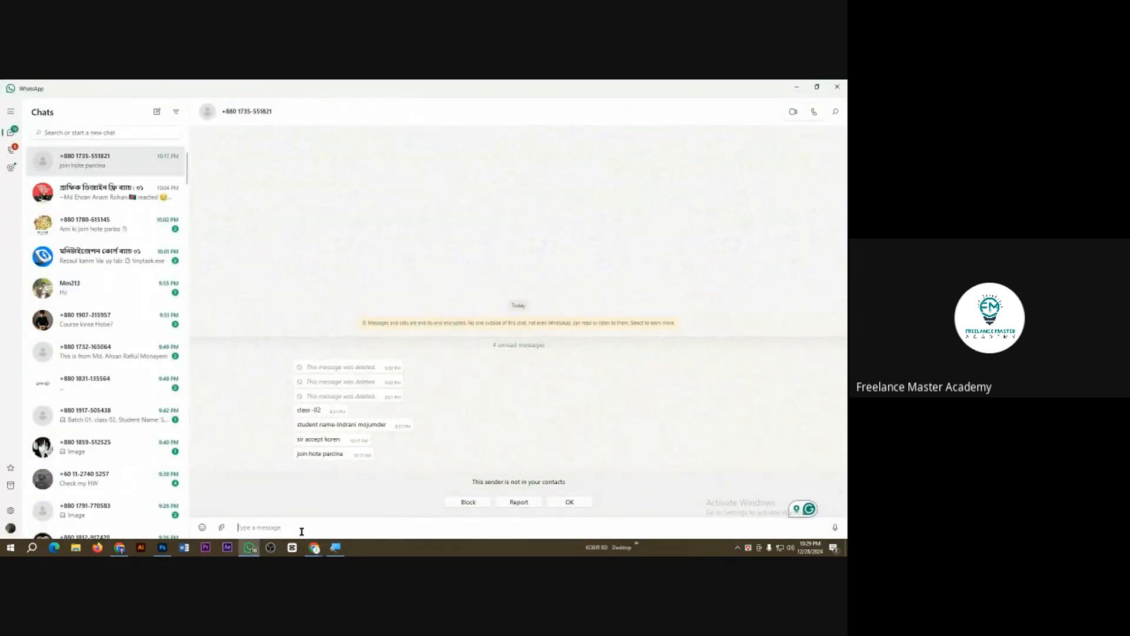
type("https://meet.google.com/mfc-baoc-eyw")
key("Return")
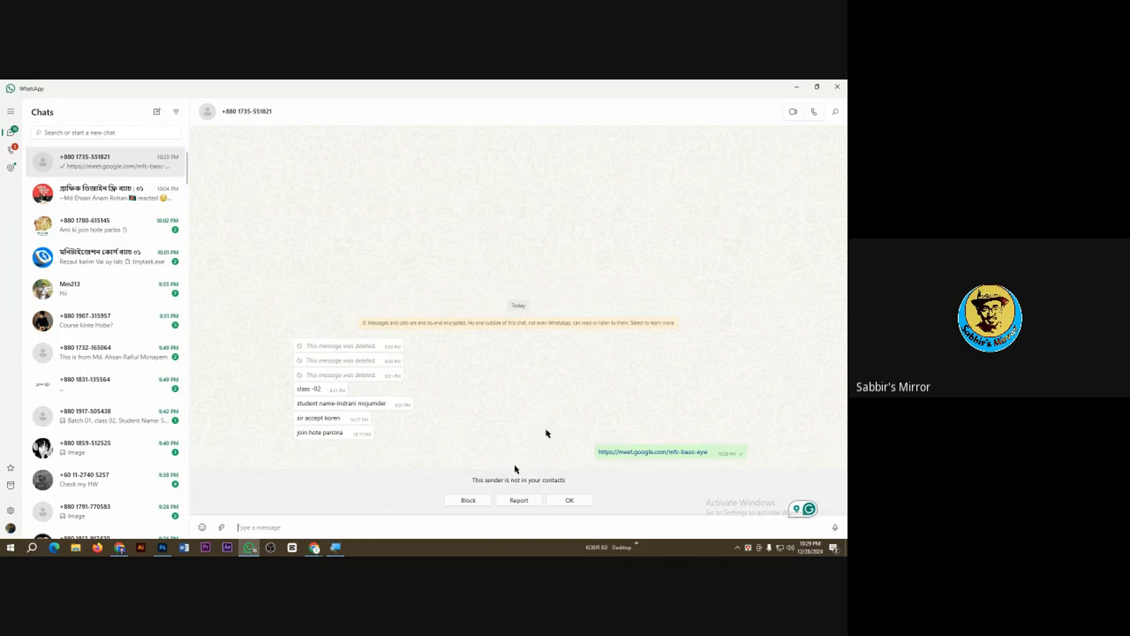
left_click(795, 90)
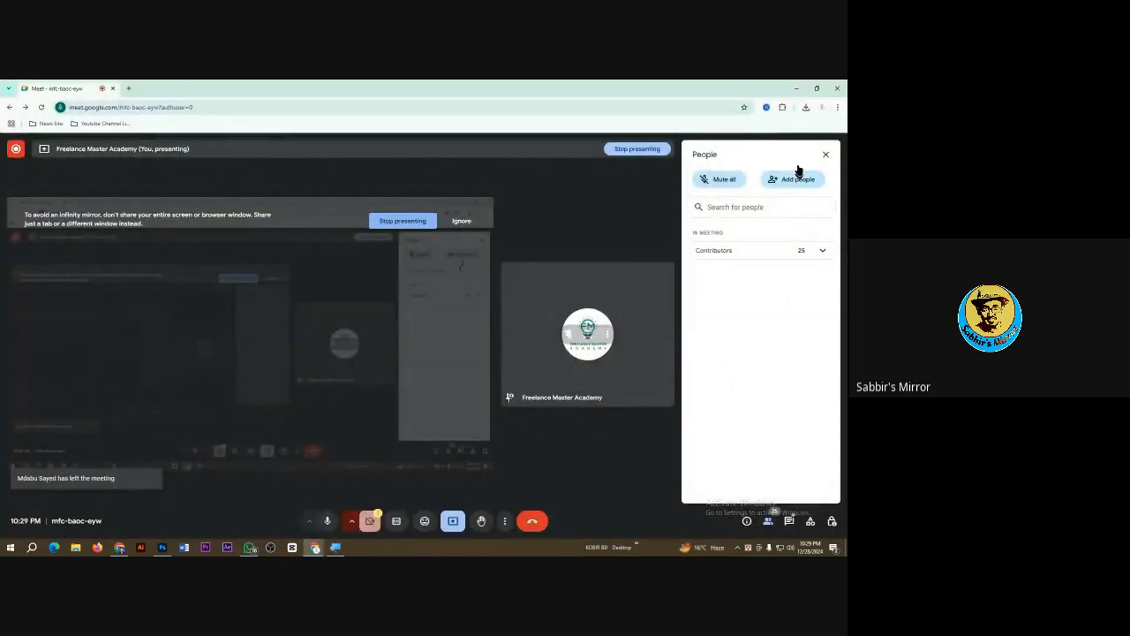
left_click(797, 88)
Step: Move the mid-sized balloon down into the clear sky near the image's right edge with Content-Aware Move, and deselect
scroll(442, 390, "up", 3)
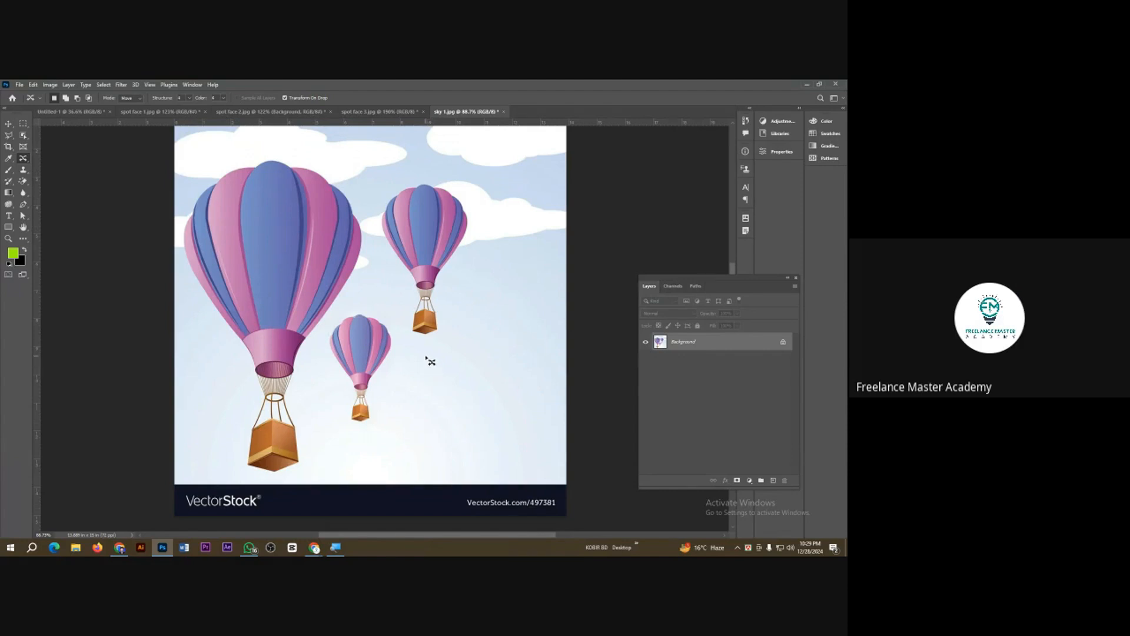
scroll(436, 362, "down", 3)
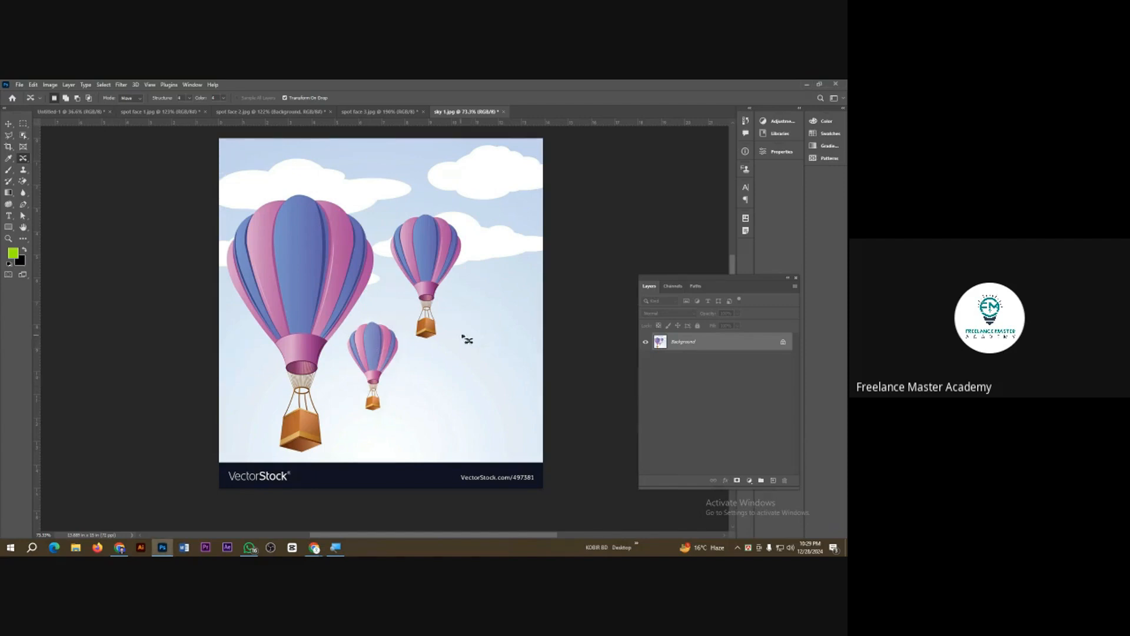
scroll(452, 346, "up", 1)
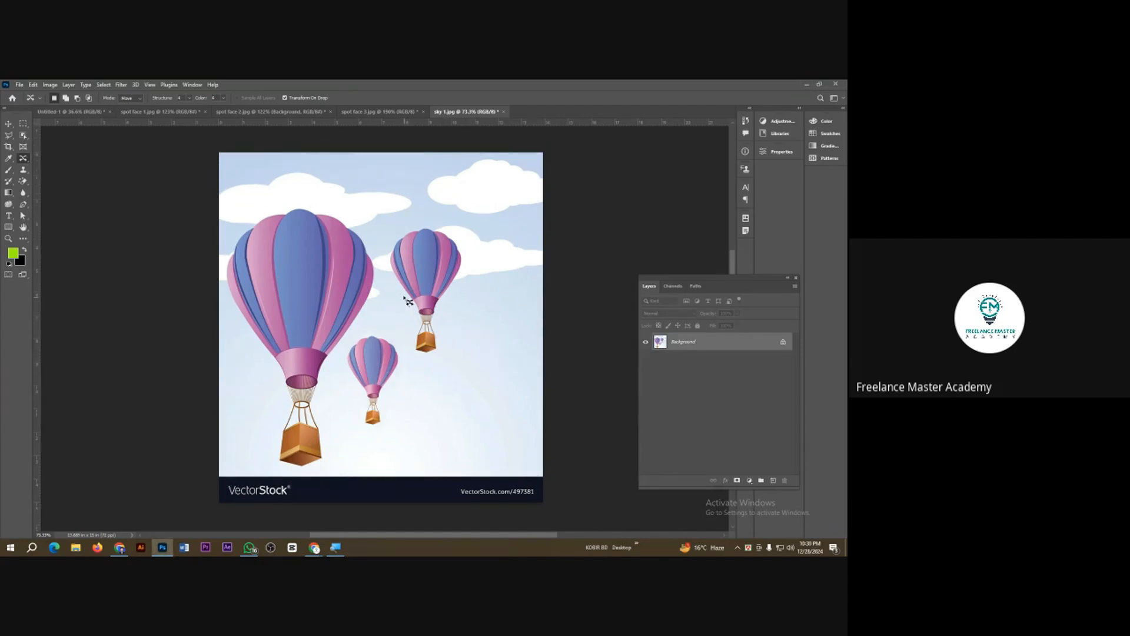
mouse_move(406, 301)
left_mouse_down()
mouse_move(384, 242)
mouse_move(423, 225)
mouse_move(467, 233)
mouse_move(472, 276)
mouse_move(436, 359)
mouse_move(421, 361)
mouse_move(407, 317)
mouse_move(408, 303)
mouse_move(446, 290)
mouse_move(461, 309)
mouse_move(482, 274)
mouse_move(490, 373)
left_mouse_up()
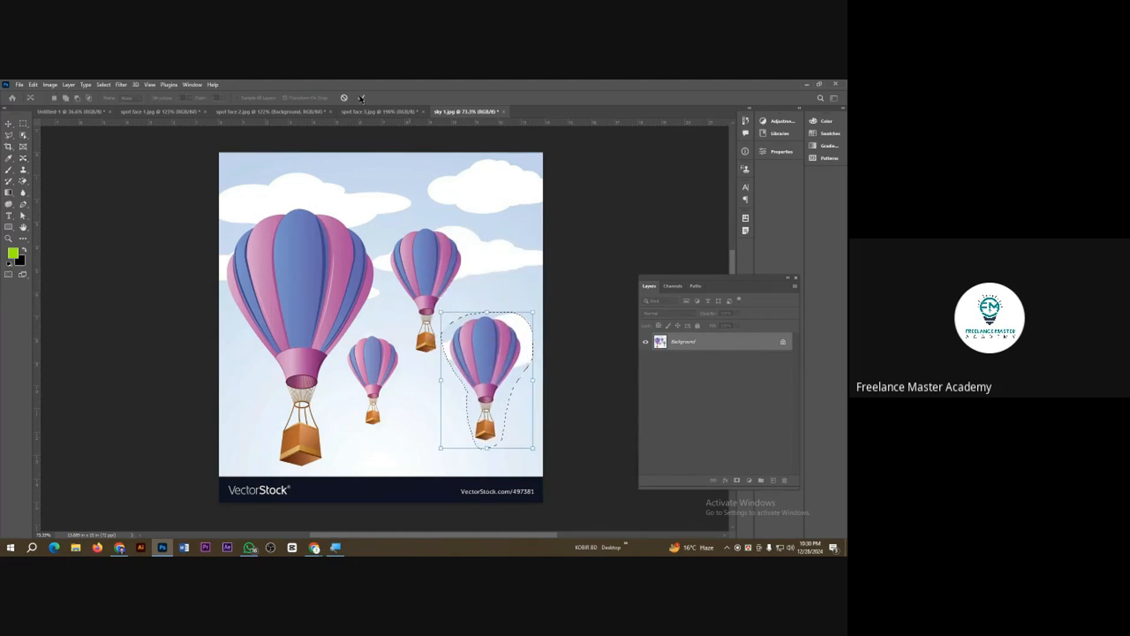
left_click(361, 98)
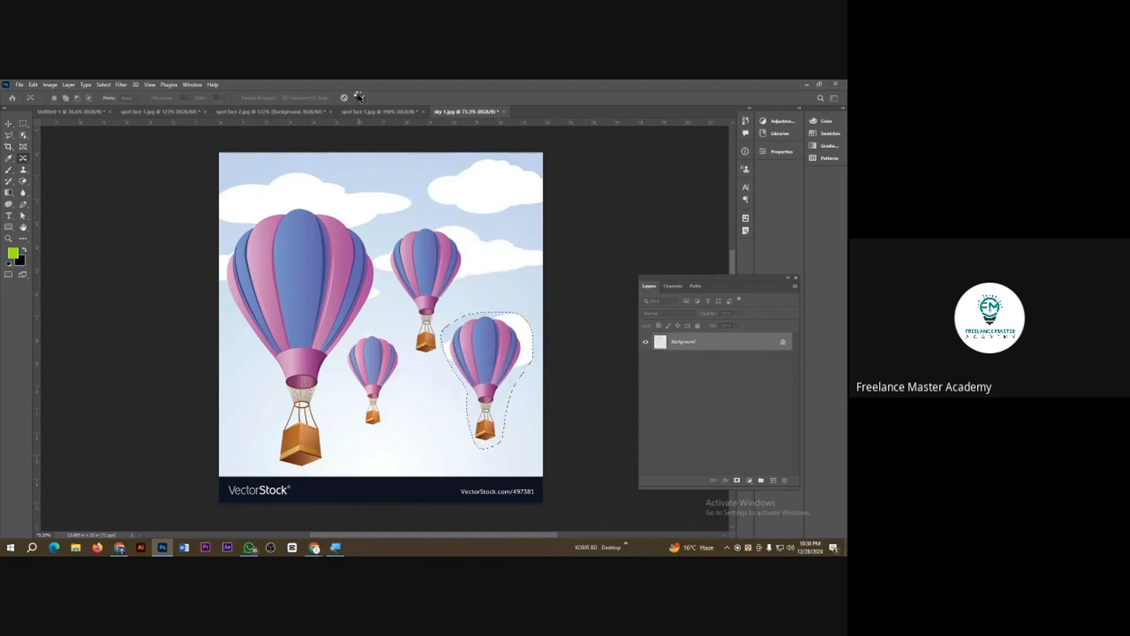
key("ctrl+d")
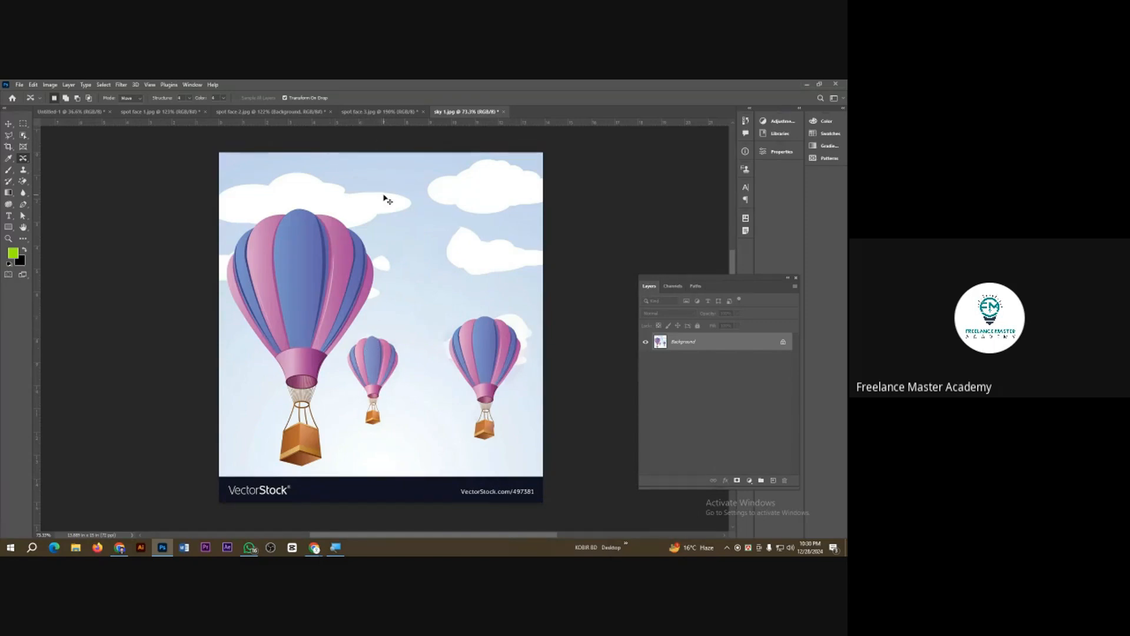
Step: Open the balloon image sky 4
key("ctrl+o")
double_click(200, 155)
scroll(311, 343, "up", 4)
scroll(311, 343, "up", 2)
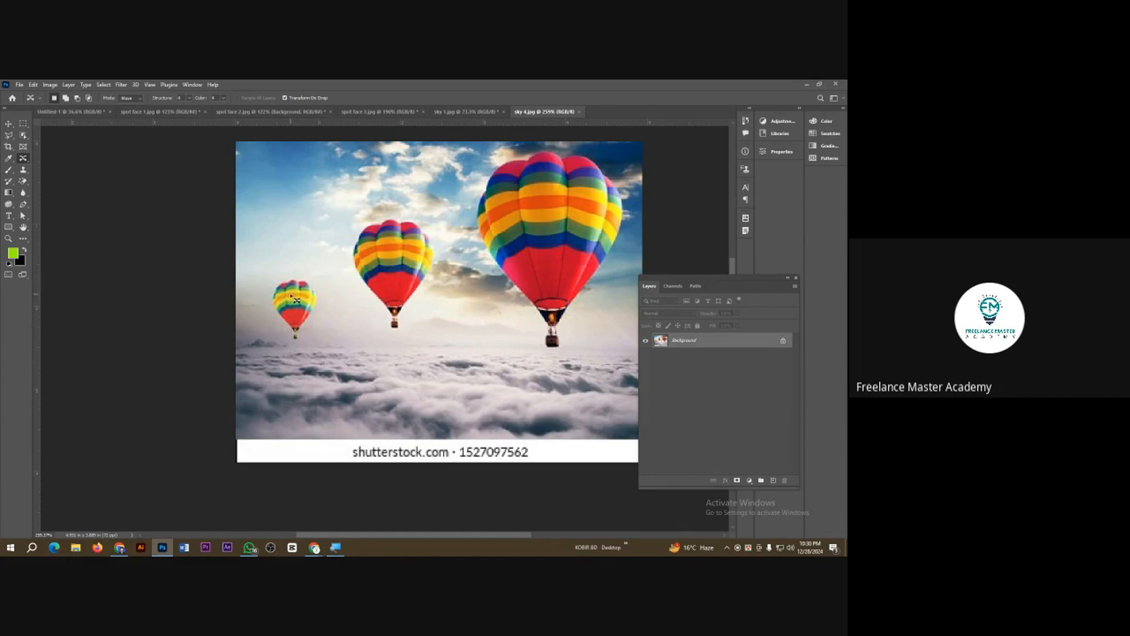
Step: Use the Content-Aware Move Tool to move the smallest balloon into the gap between the two larger balloons, and deselect
right_click(23, 157)
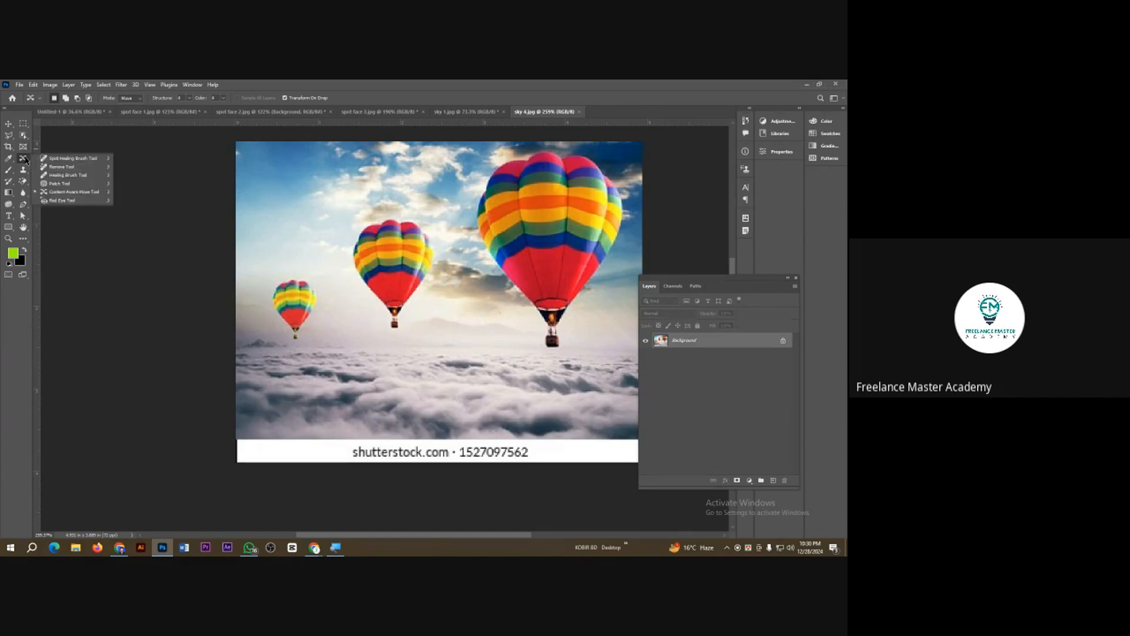
left_click(86, 194)
mouse_move(268, 296)
left_mouse_down()
mouse_move(278, 272)
mouse_move(317, 273)
mouse_move(330, 311)
mouse_move(286, 350)
mouse_move(268, 309)
mouse_move(274, 288)
mouse_move(342, 322)
mouse_move(462, 326)
mouse_move(468, 312)
left_mouse_up()
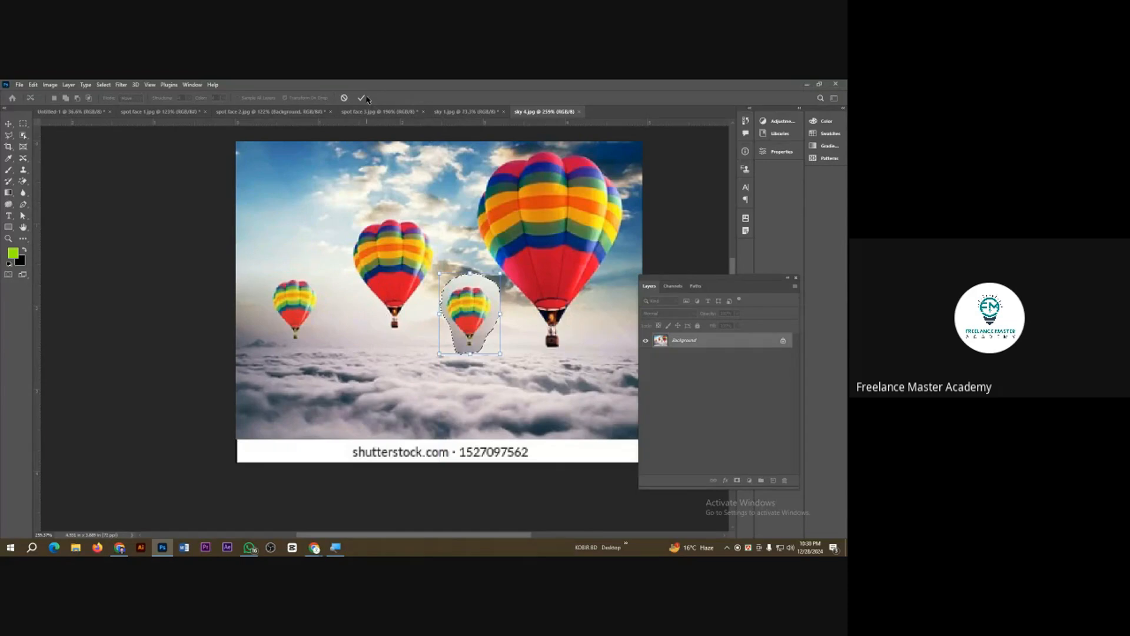
left_click(362, 97)
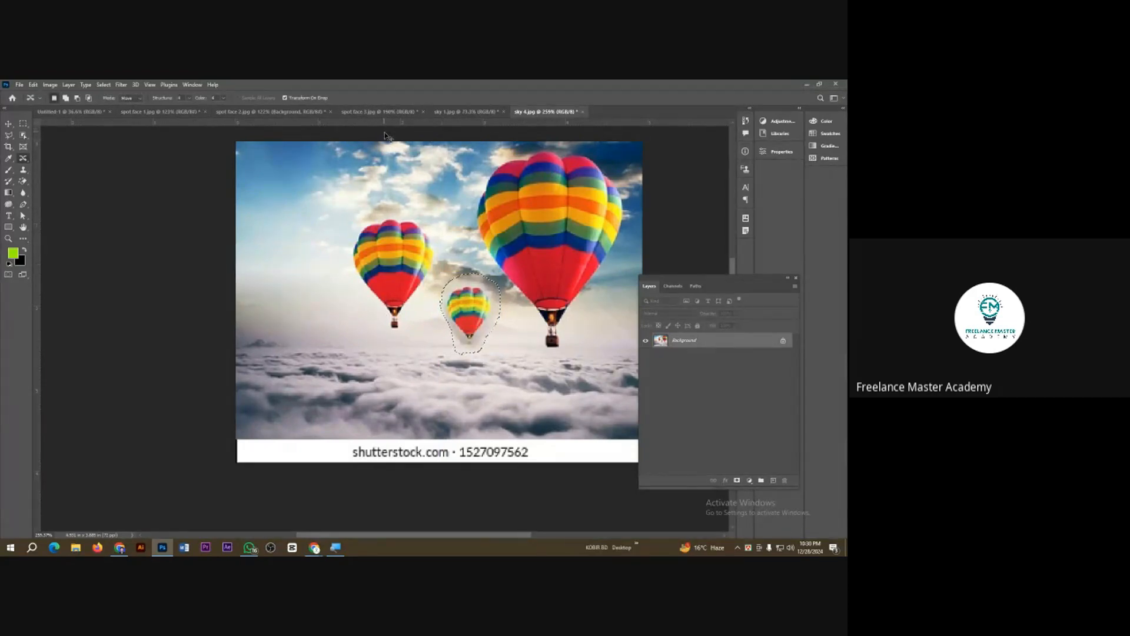
scroll(438, 291, "down", 5)
scroll(454, 327, "up", 5)
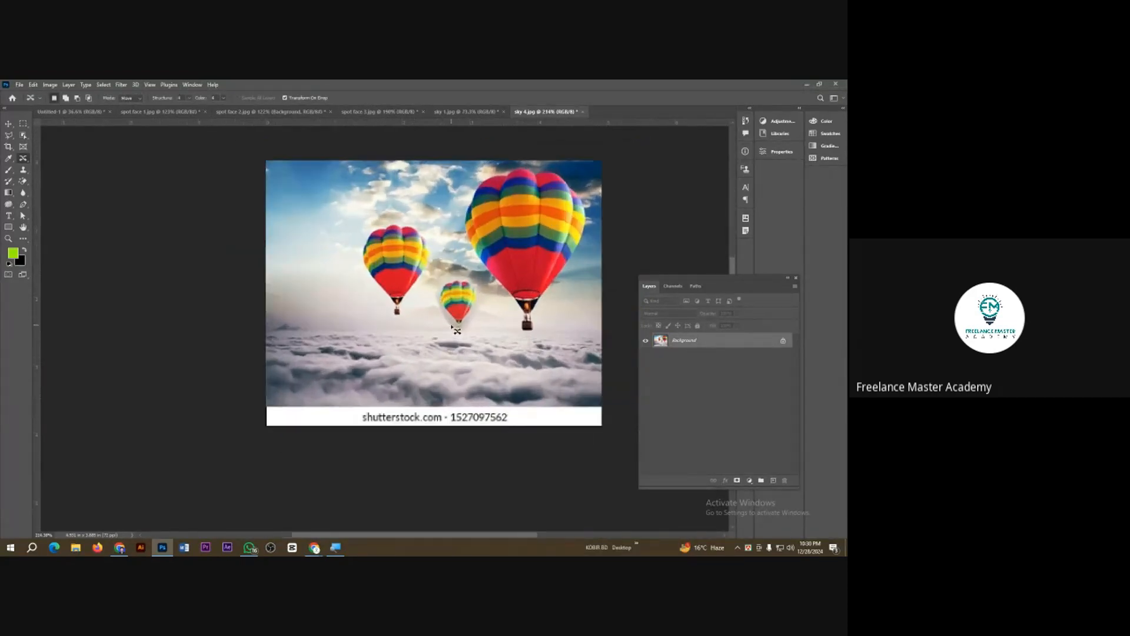
scroll(458, 331, "up", 1)
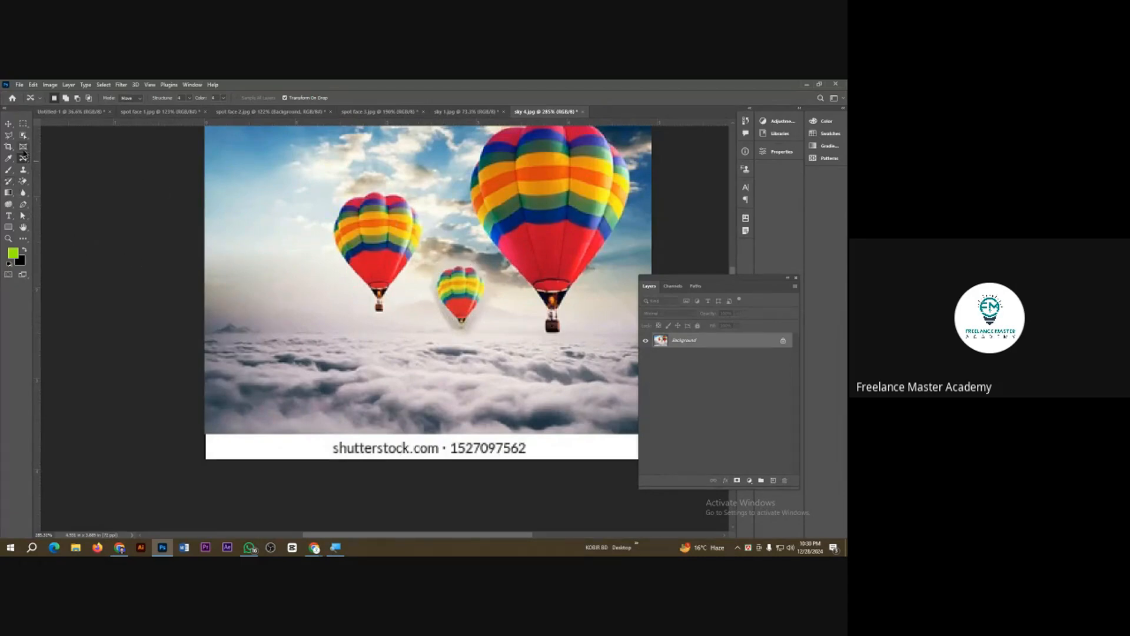
Step: Move the mid-sized balloon up and left into the open sky with Content-Aware Move, and deselect
mouse_move(330, 215)
left_mouse_down()
mouse_move(377, 186)
mouse_move(418, 202)
mouse_move(429, 237)
mouse_move(389, 323)
mouse_move(337, 283)
mouse_move(329, 209)
mouse_move(255, 201)
left_mouse_up()
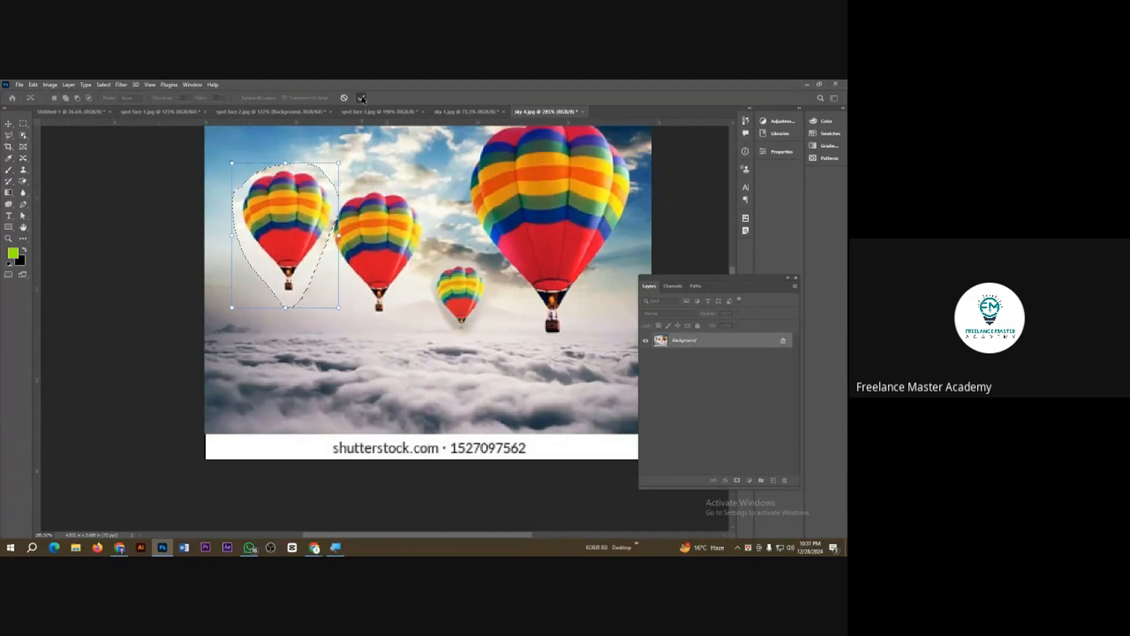
left_click(362, 97)
scroll(365, 244, "down", 1)
key("ctrl+d")
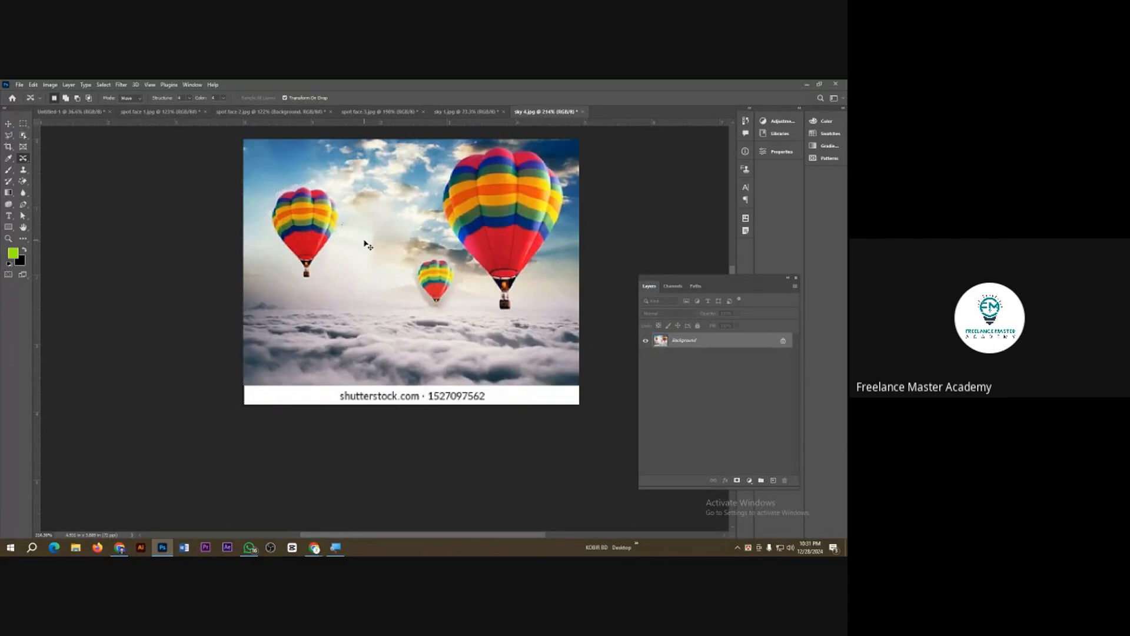
scroll(386, 252, "down", 2)
scroll(418, 288, "up", 1)
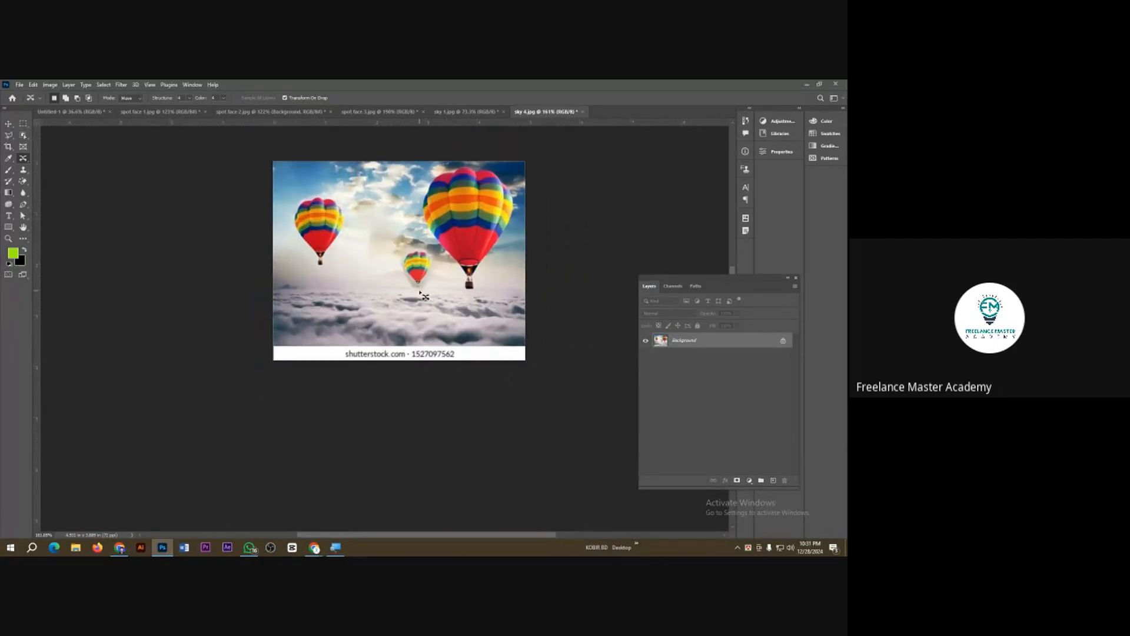
scroll(420, 293, "up", 1)
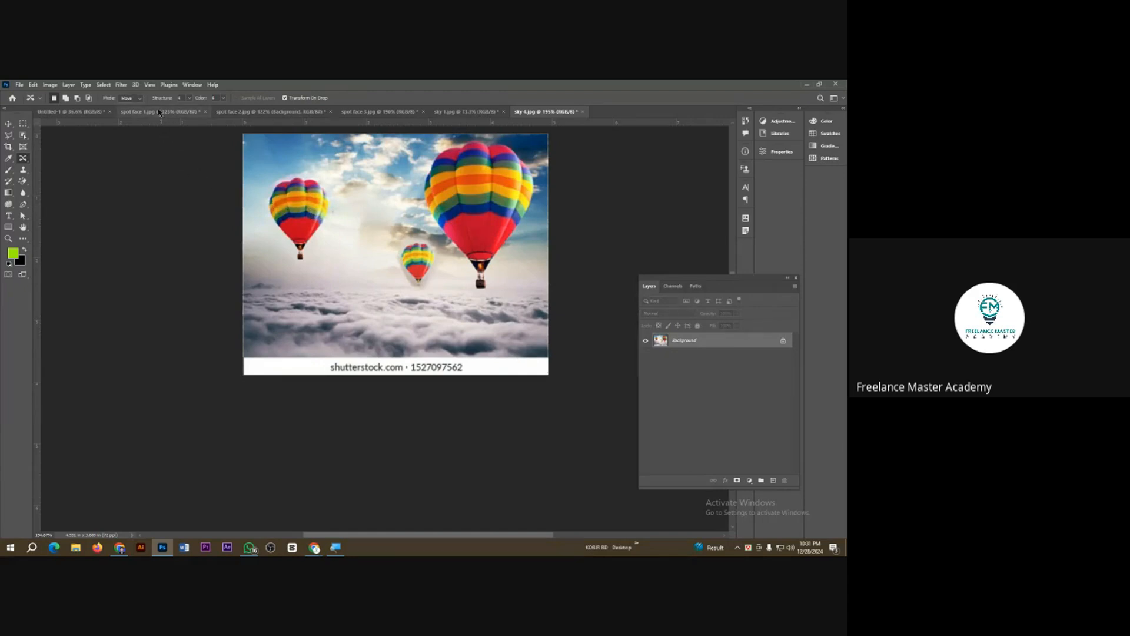
Step: Set the Content-Aware Move Mode to Extend
left_click(131, 98)
left_click(136, 113)
Step: Duplicate the left balloon with a loose outline, placing the copy below and right of it, just above the clouds, and deselect
mouse_move(270, 183)
left_mouse_down()
mouse_move(328, 176)
mouse_move(331, 239)
mouse_move(306, 266)
mouse_move(279, 247)
mouse_move(266, 206)
mouse_move(307, 224)
mouse_move(331, 261)
mouse_move(354, 263)
left_mouse_up()
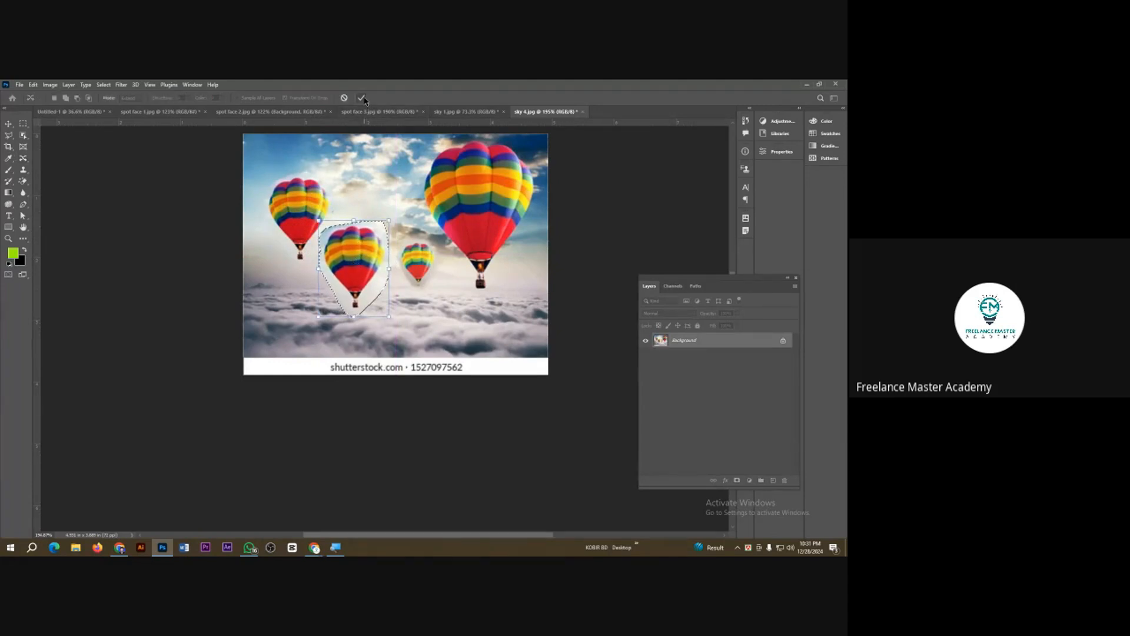
left_click(362, 99)
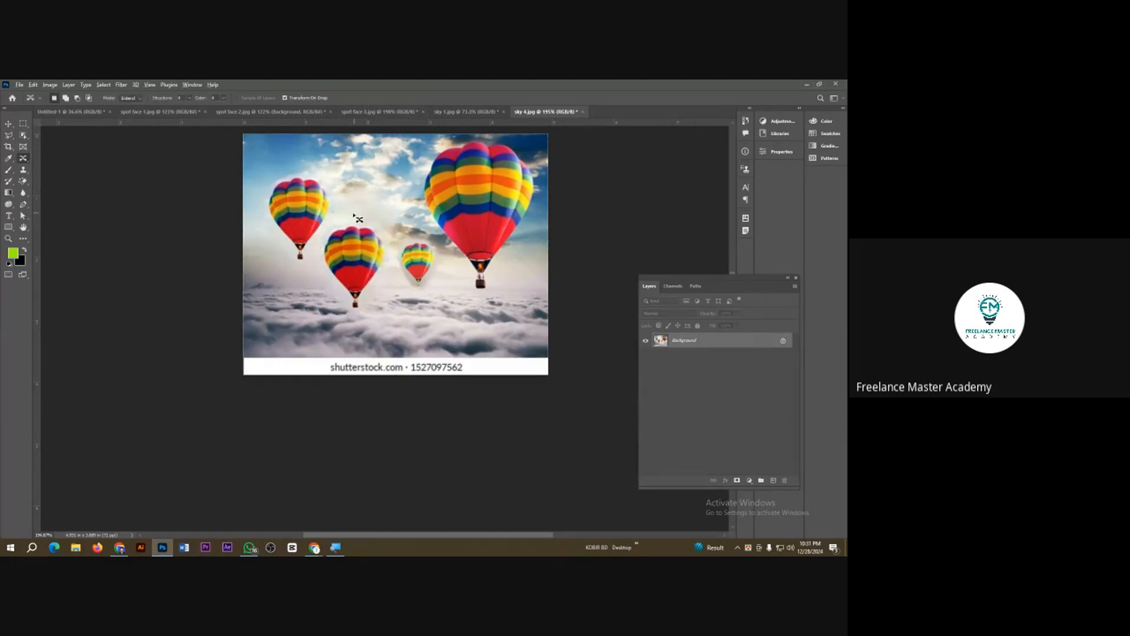
scroll(357, 217, "down", 1)
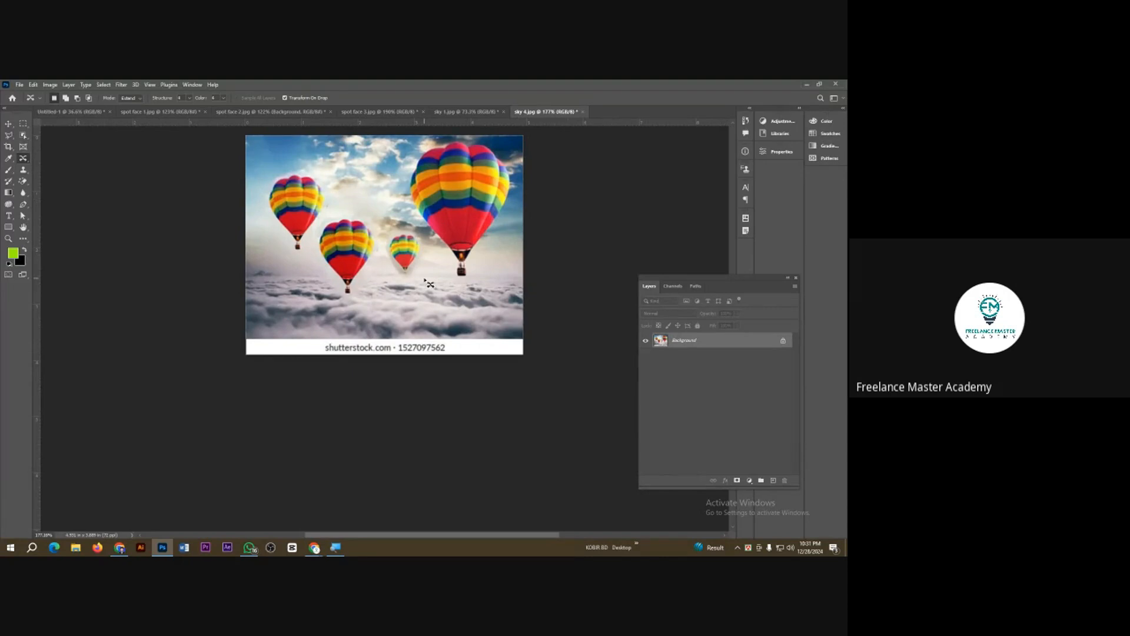
scroll(427, 283, "up", 1)
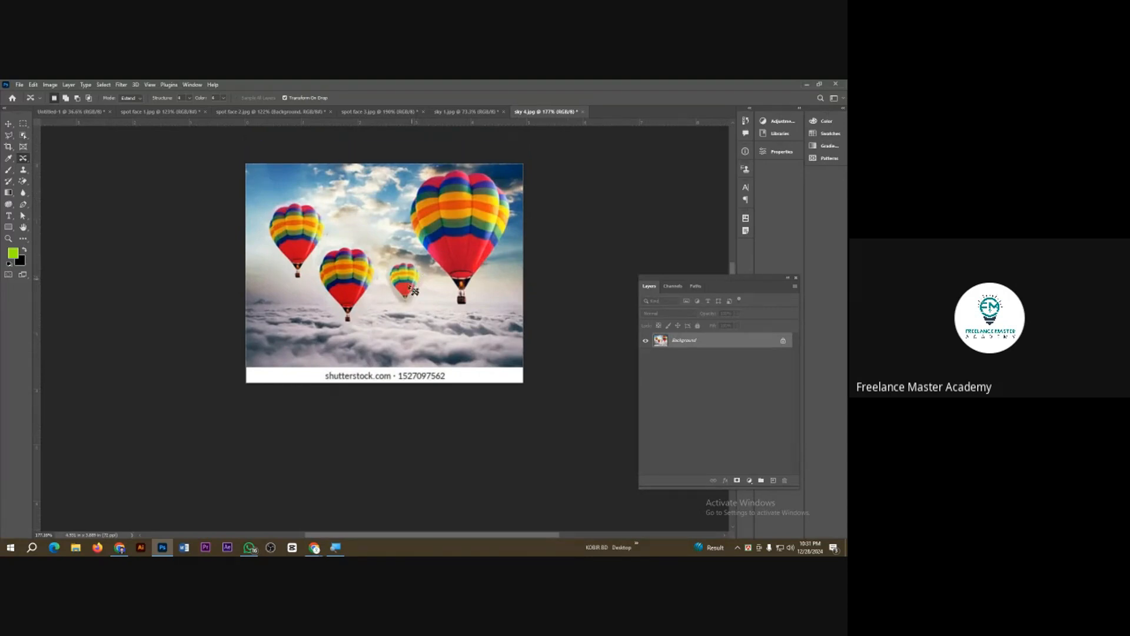
scroll(408, 299, "up", 1)
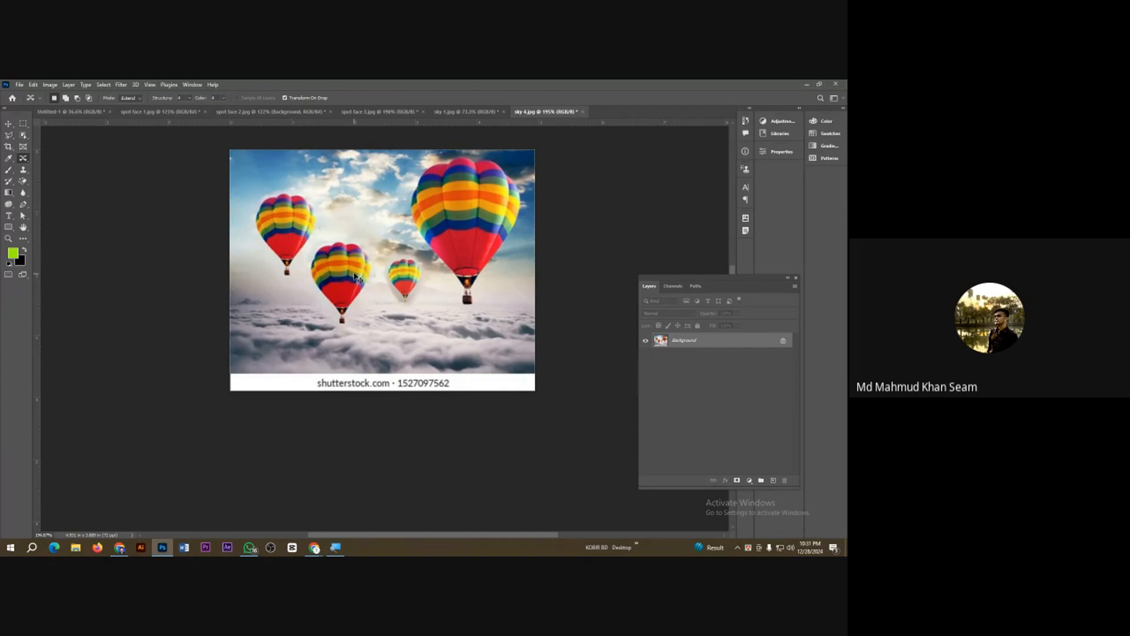
Step: Undo the balloon duplication and clear the restored selection around the left balloon
key("ctrl+z")
key("ctrl+z")
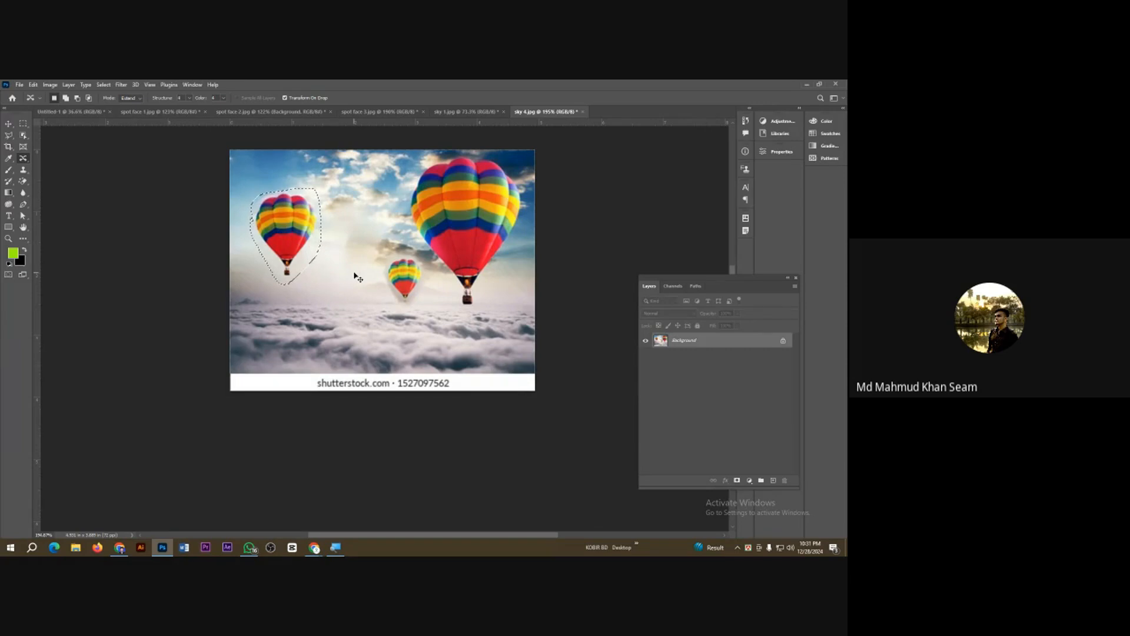
key("ctrl+d")
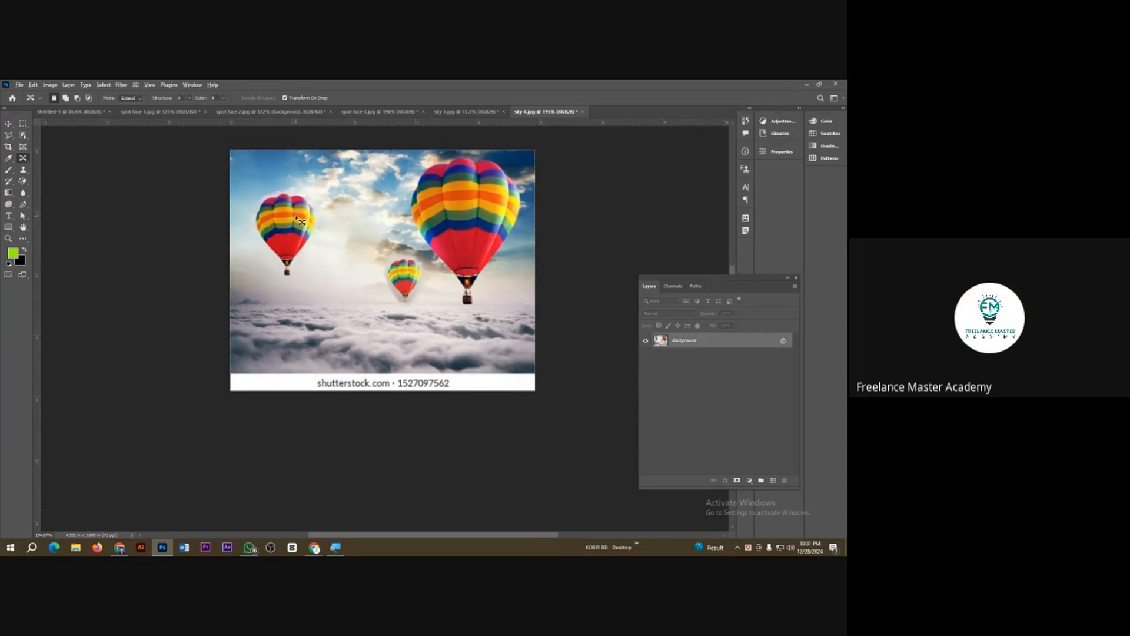
Step: Duplicate the left balloon with Content-Aware Move in Extend mode, placing the copy below and right of it over the clouds, and deselect
scroll(299, 215, "up", 3)
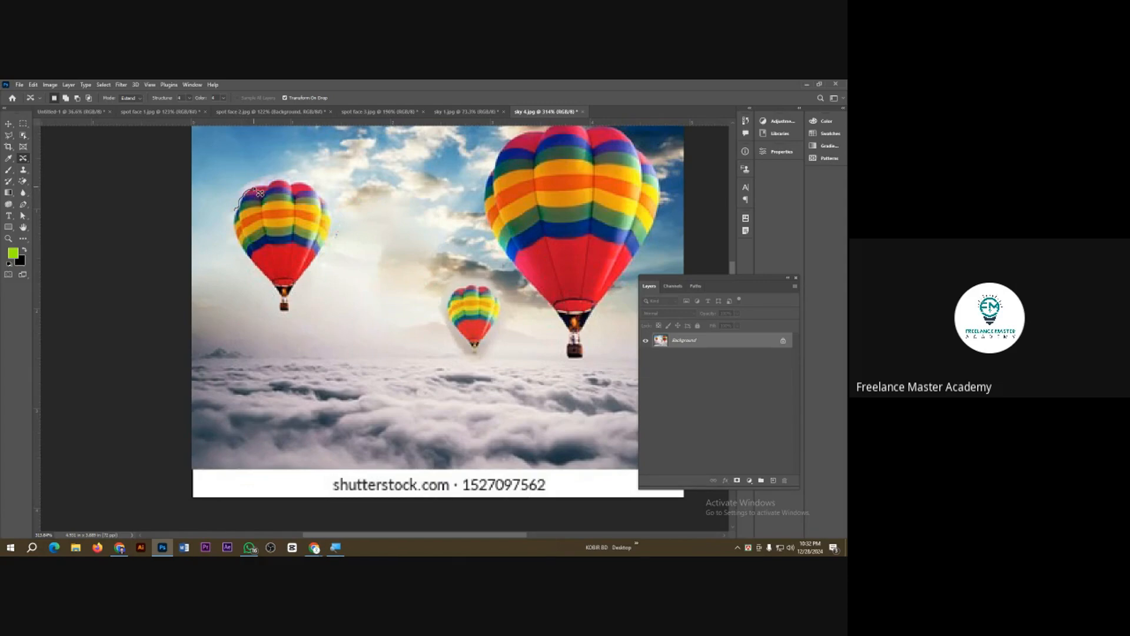
mouse_move(265, 191)
left_mouse_down()
mouse_move(320, 193)
mouse_move(334, 229)
mouse_move(290, 315)
mouse_move(276, 313)
mouse_move(277, 291)
mouse_move(238, 245)
mouse_move(234, 210)
mouse_move(293, 223)
mouse_move(365, 322)
mouse_move(393, 301)
left_mouse_up()
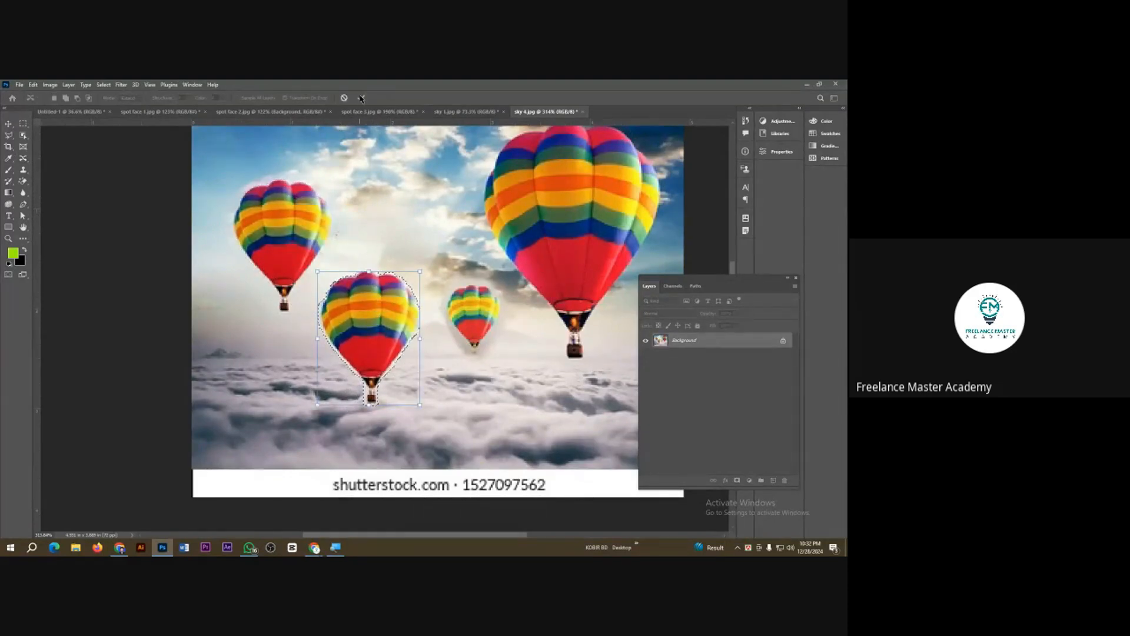
left_click(361, 98)
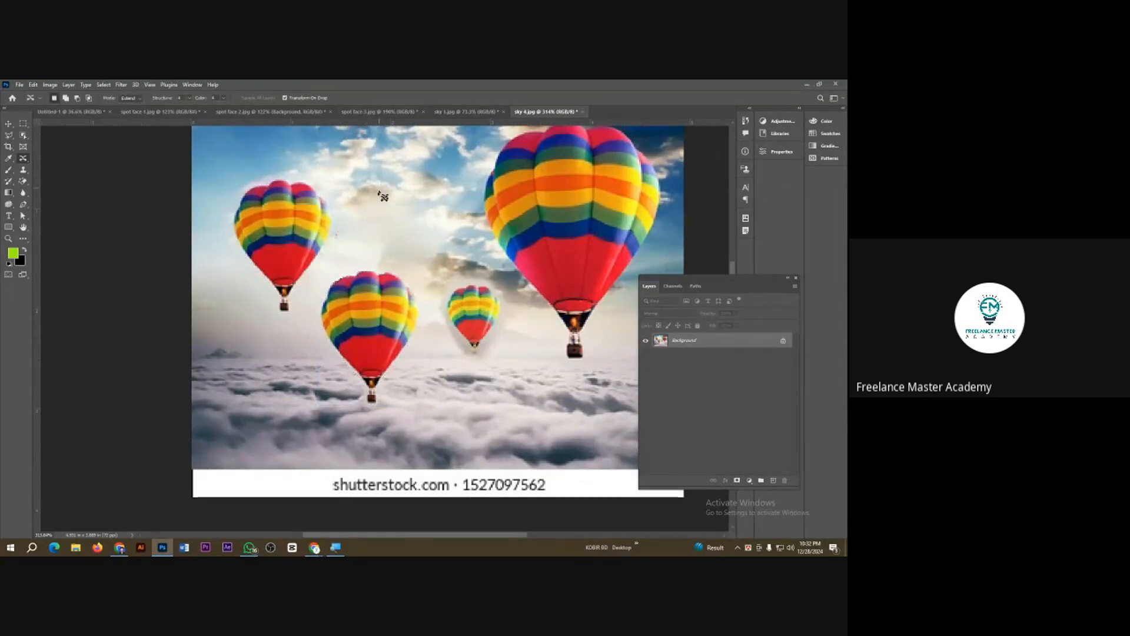
key("ctrl+d")
scroll(366, 218, "down", 2)
scroll(156, 197, "up", 1)
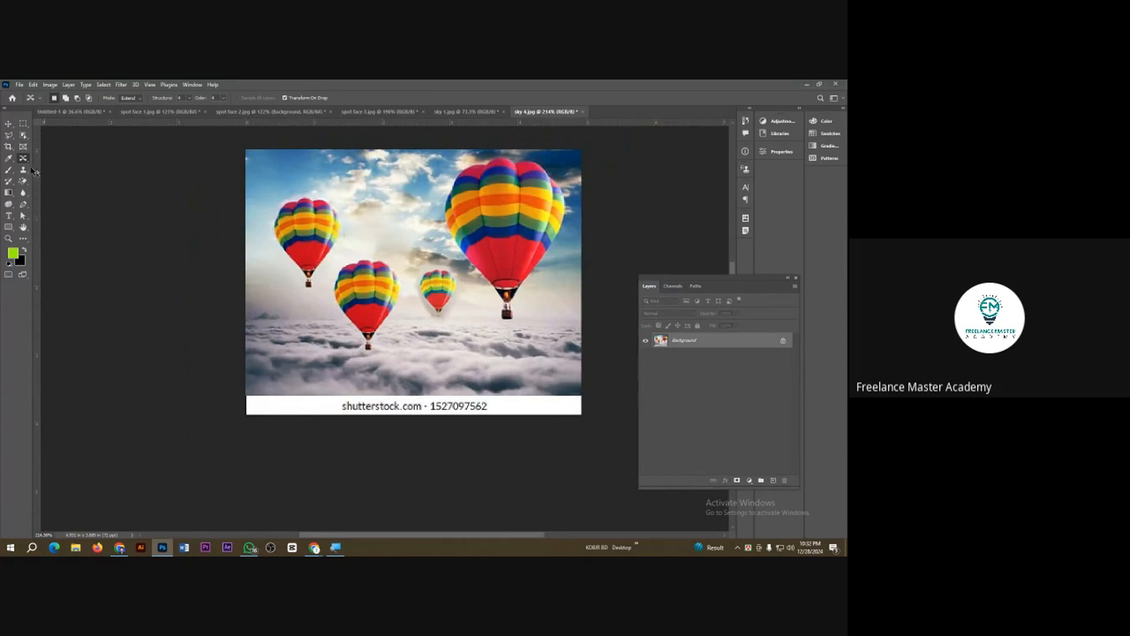
Step: Select the smallest balloon with Object Selection and duplicate it with Content-Aware Move into the sky between the left and largest balloons
left_click(22, 135)
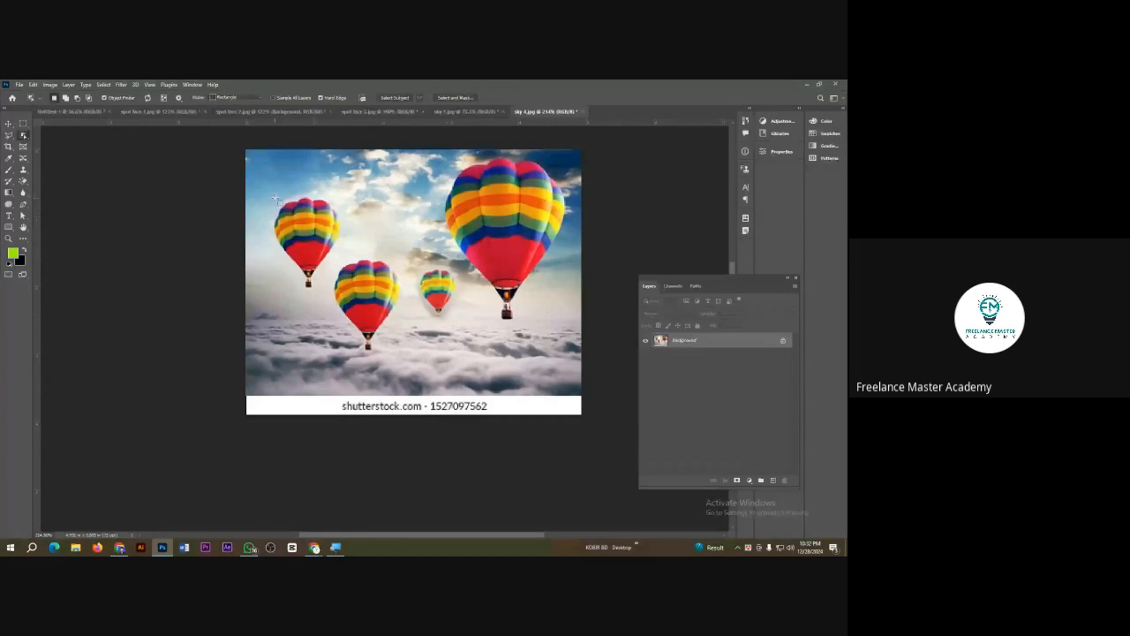
left_click_drag(275, 199, 332, 289)
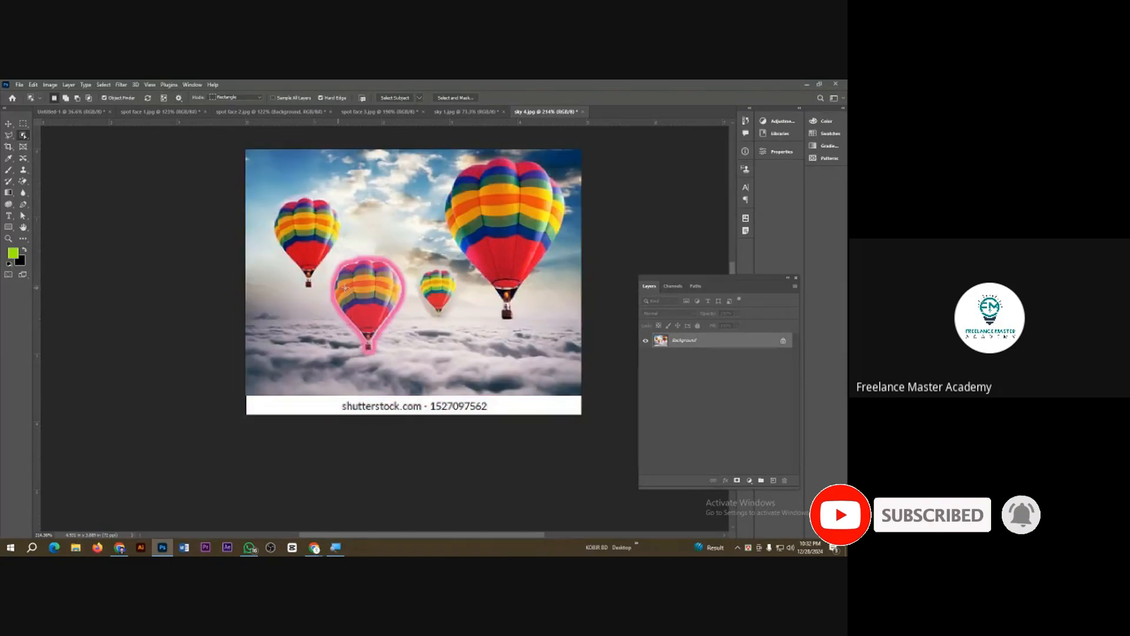
left_click(433, 287)
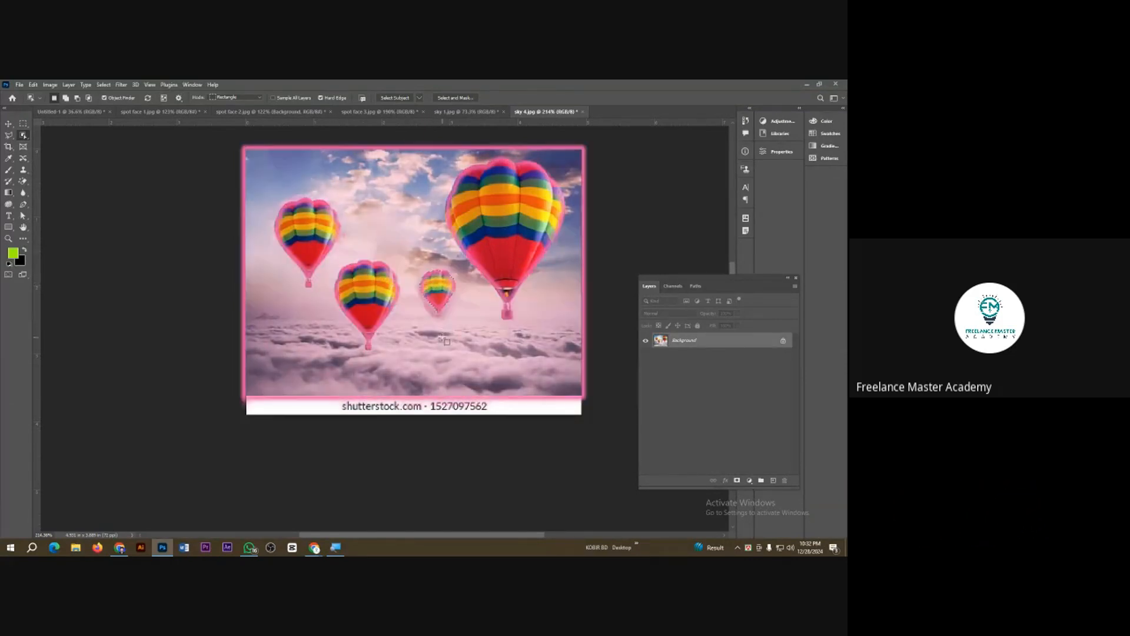
left_click(24, 157)
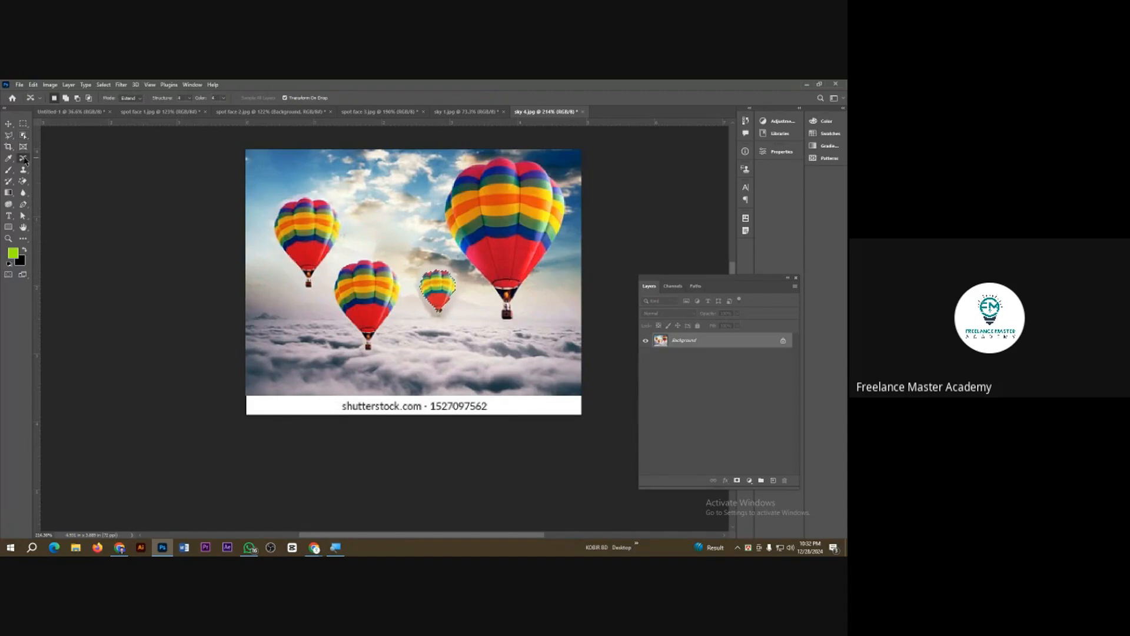
left_click_drag(445, 300, 396, 225)
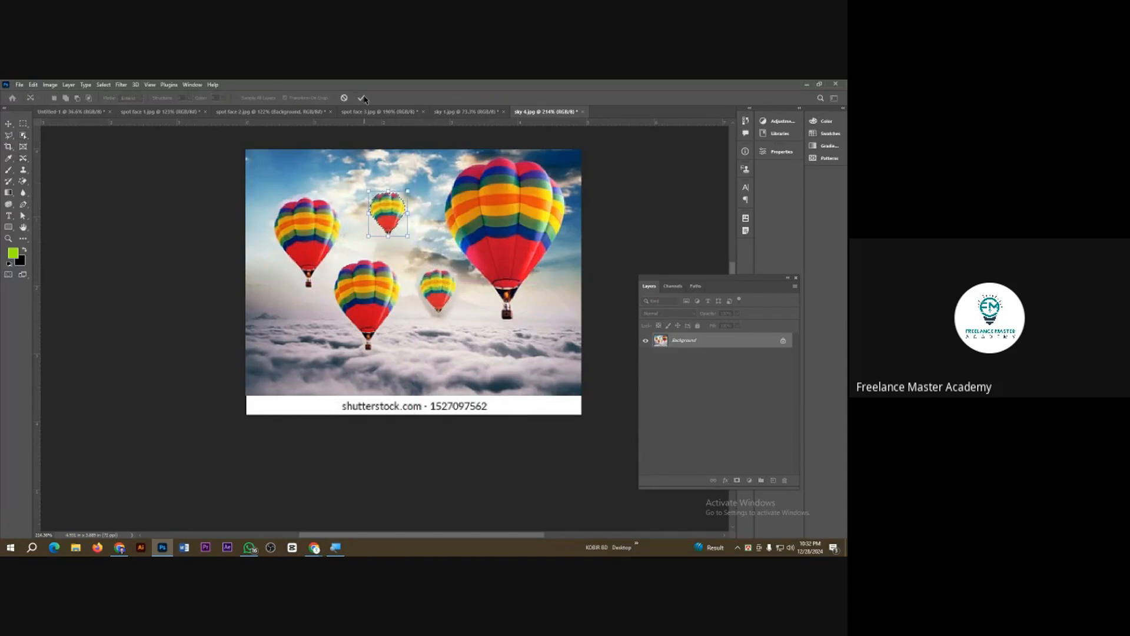
left_click(363, 98)
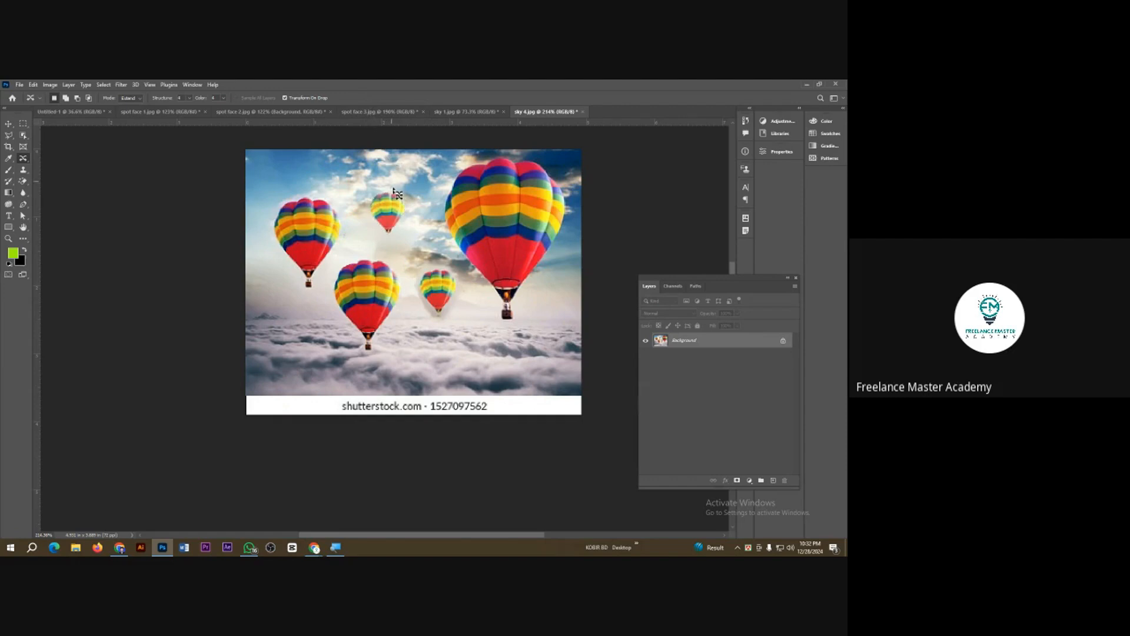
scroll(438, 301, "up", 2)
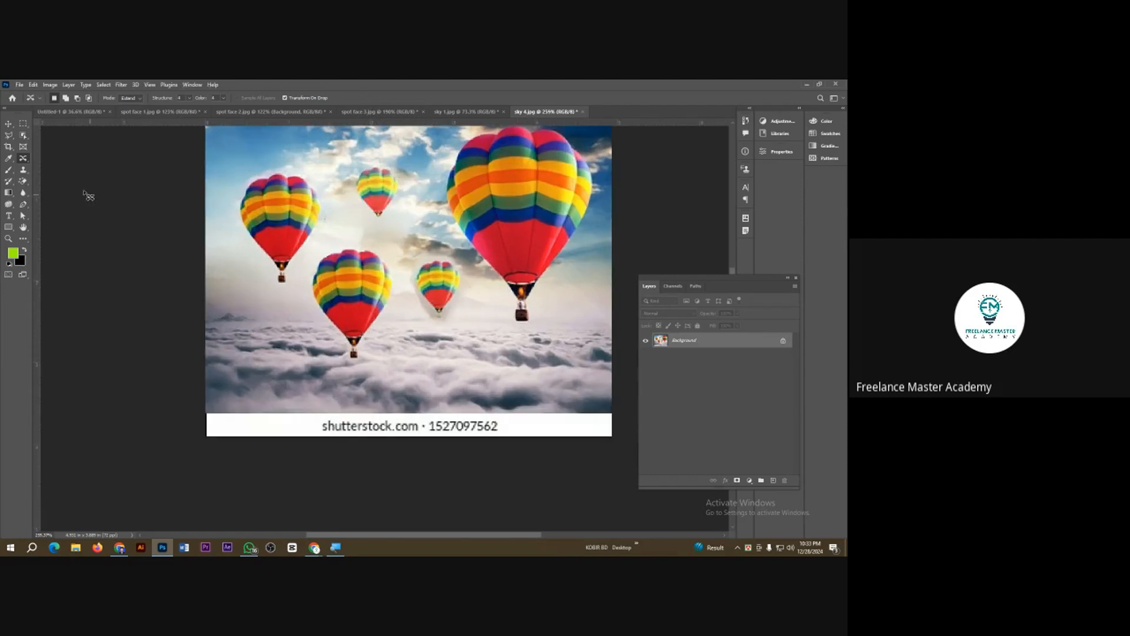
Step: Select the upper-left balloon with Quick Selection, duplicate it directly below over the clouds with Content-Aware Move, and deselect
left_click(24, 137)
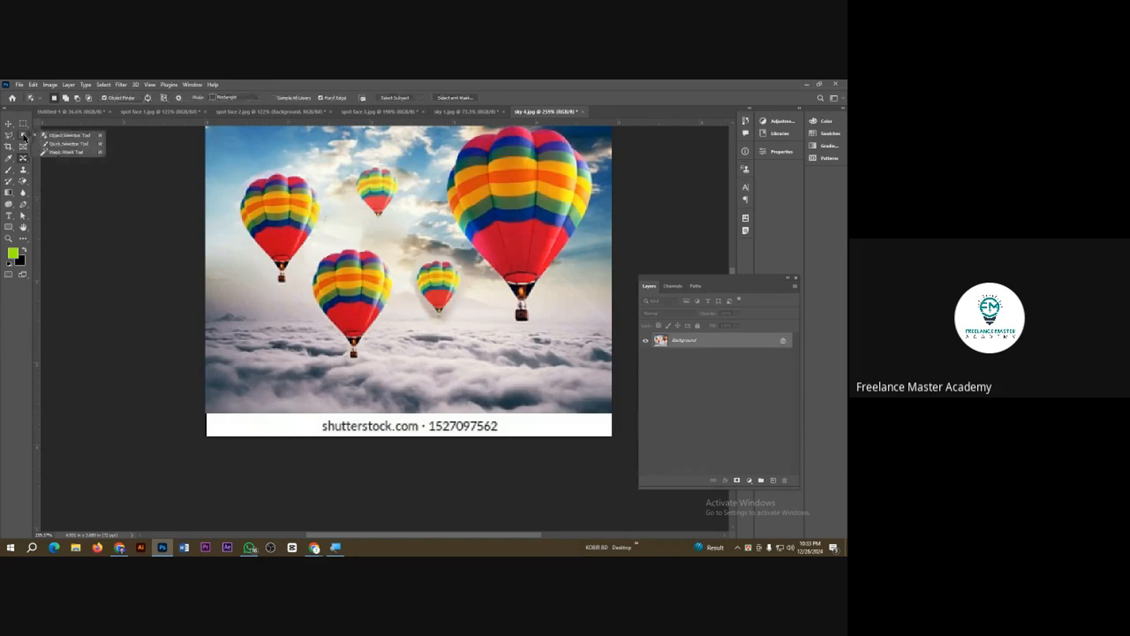
left_click(64, 146)
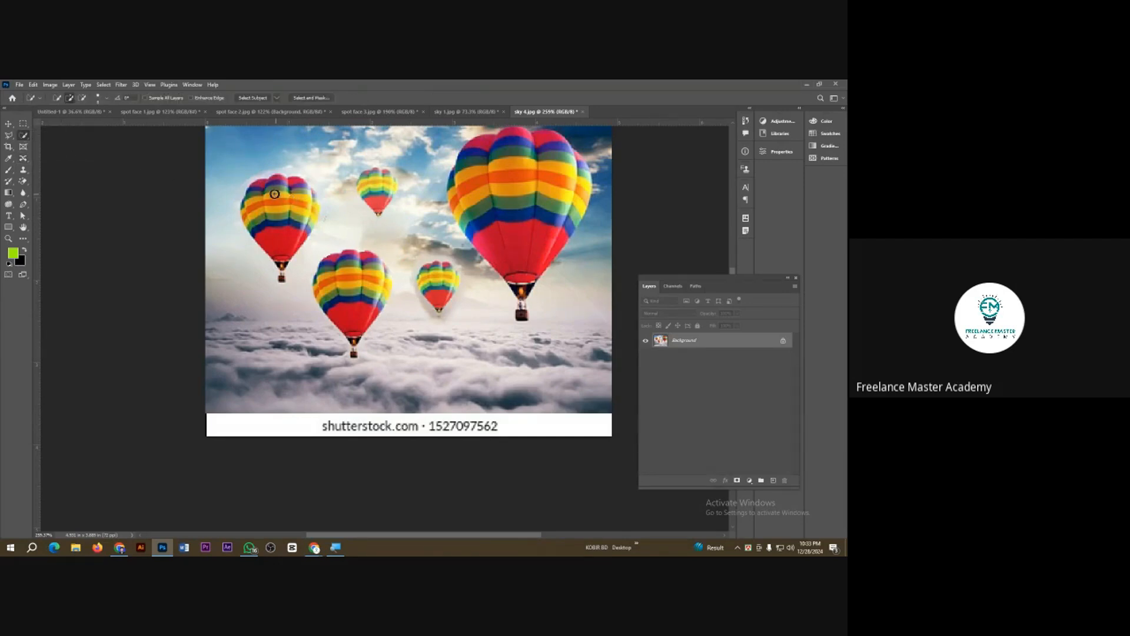
mouse_move(267, 188)
left_mouse_down()
mouse_move(299, 203)
mouse_move(284, 219)
mouse_move(294, 231)
mouse_move(307, 195)
mouse_move(313, 205)
left_mouse_up()
left_click(282, 268)
left_click_drag(22, 159, 96, 197)
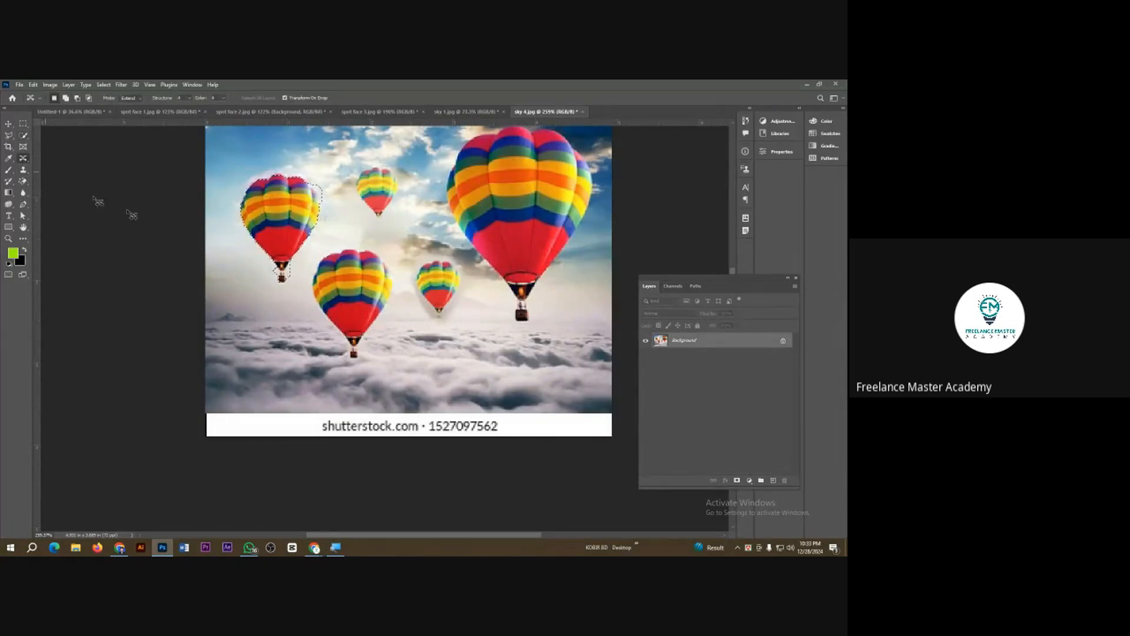
left_click_drag(290, 226, 269, 340)
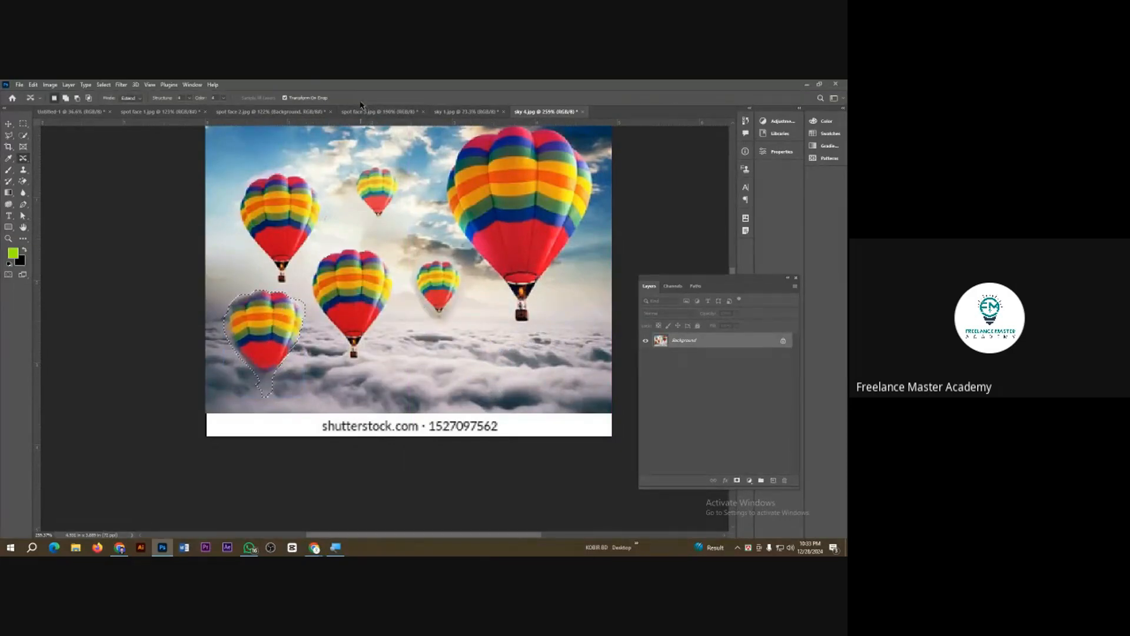
key("ctrl+d")
scroll(292, 339, "down", 2)
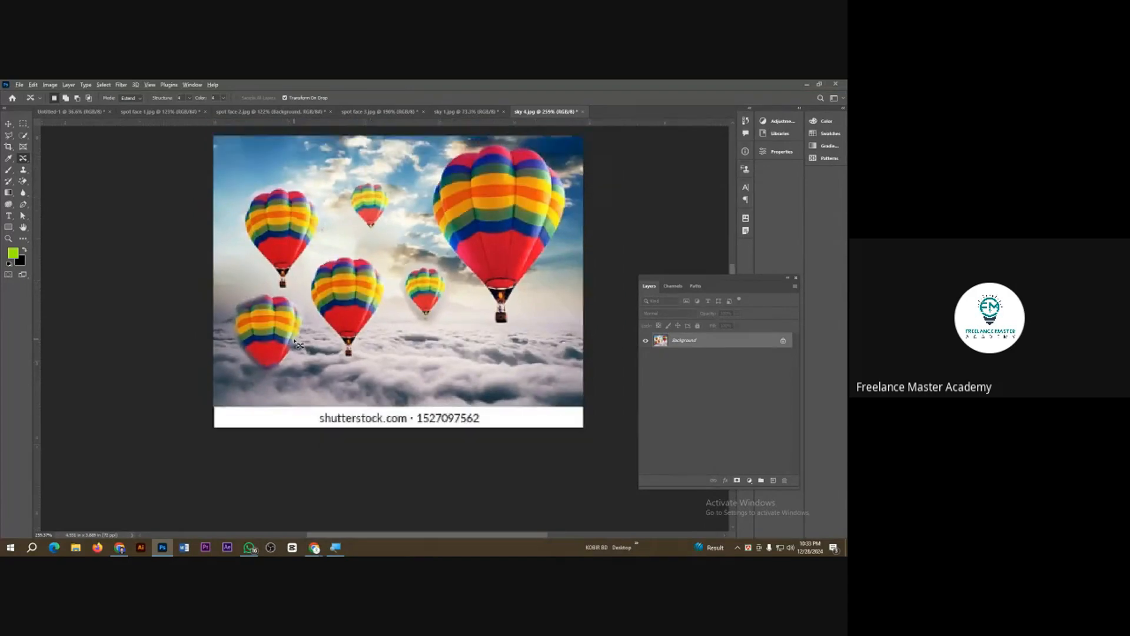
Step: Open the red eye image from the Class 3 folder
right_click(23, 160)
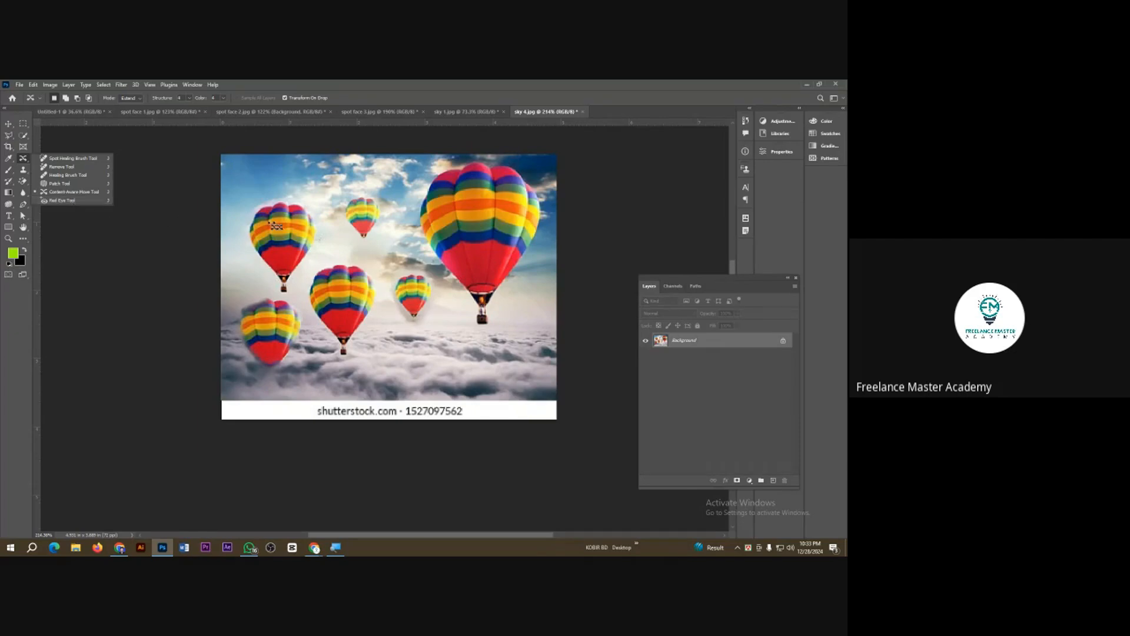
key("ctrl+o")
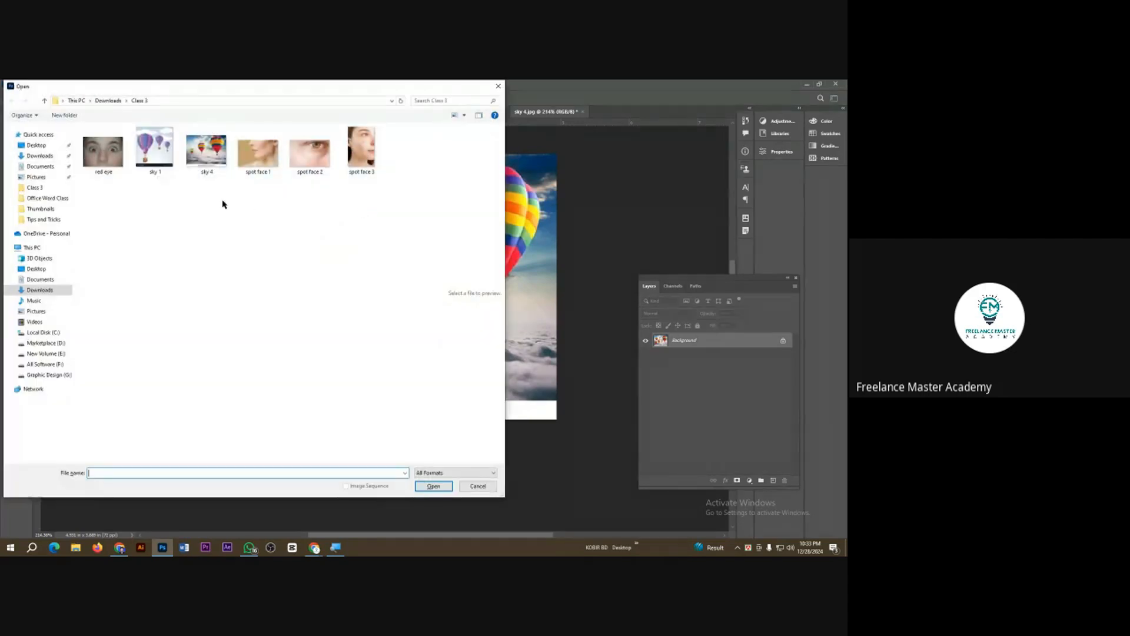
double_click(116, 159)
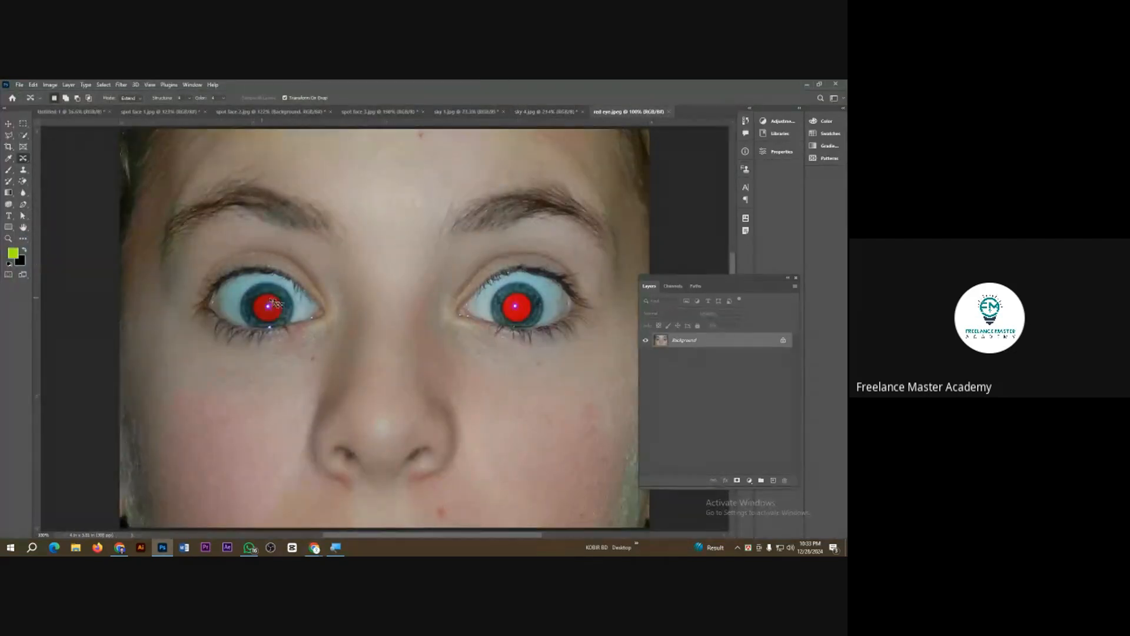
scroll(535, 325, "down", 3)
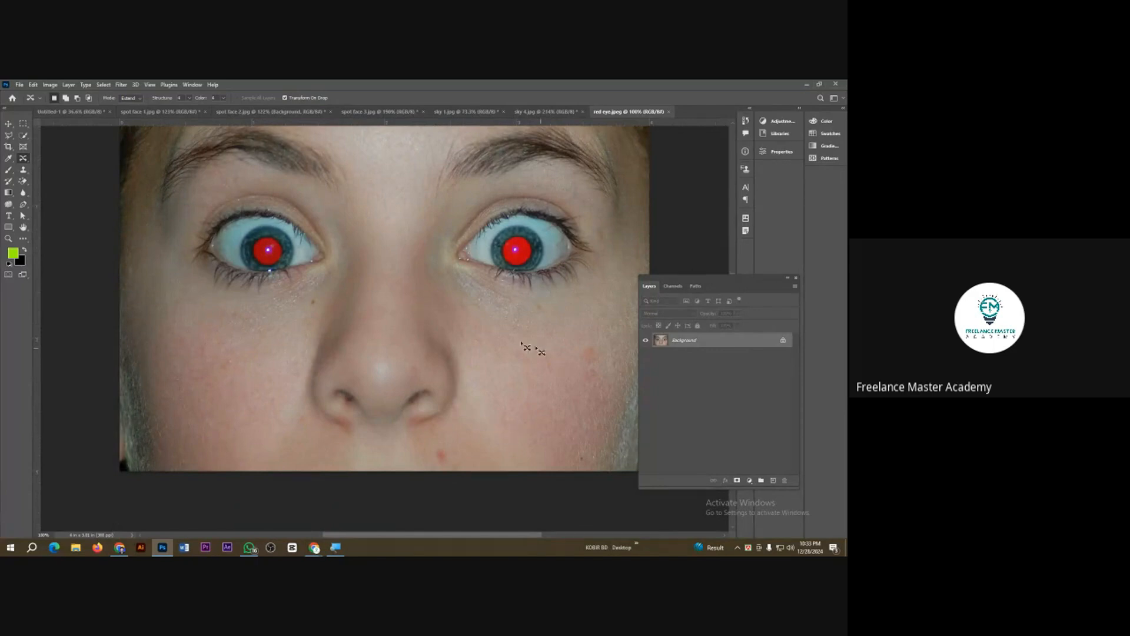
Step: Correct the red pupils in both eyes with the Red Eye Tool
right_click(22, 158)
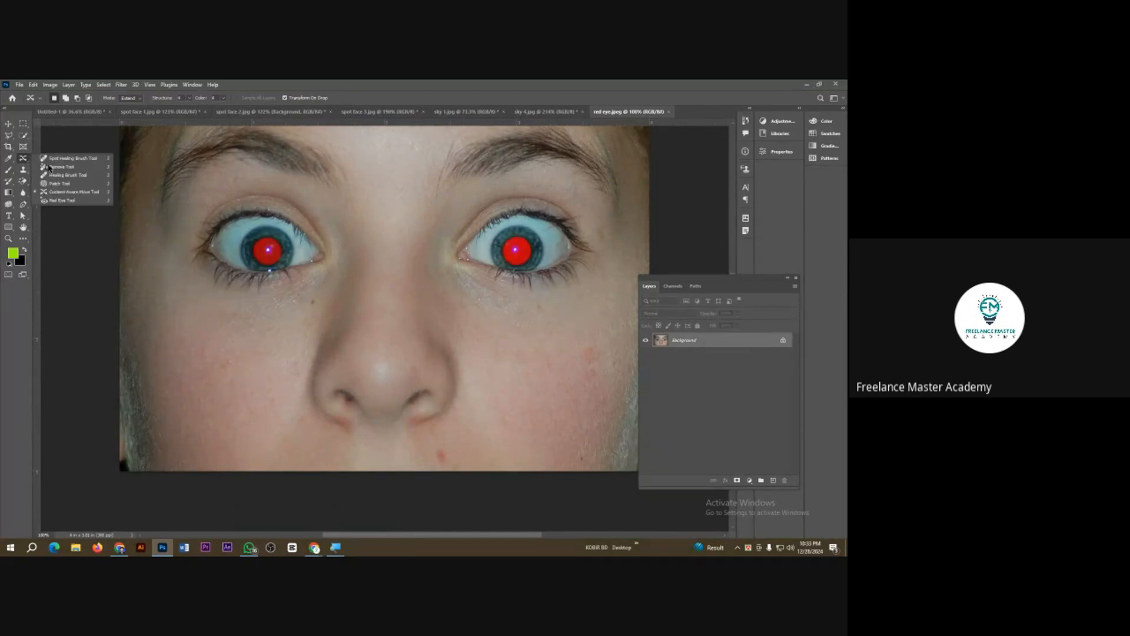
left_click(73, 206)
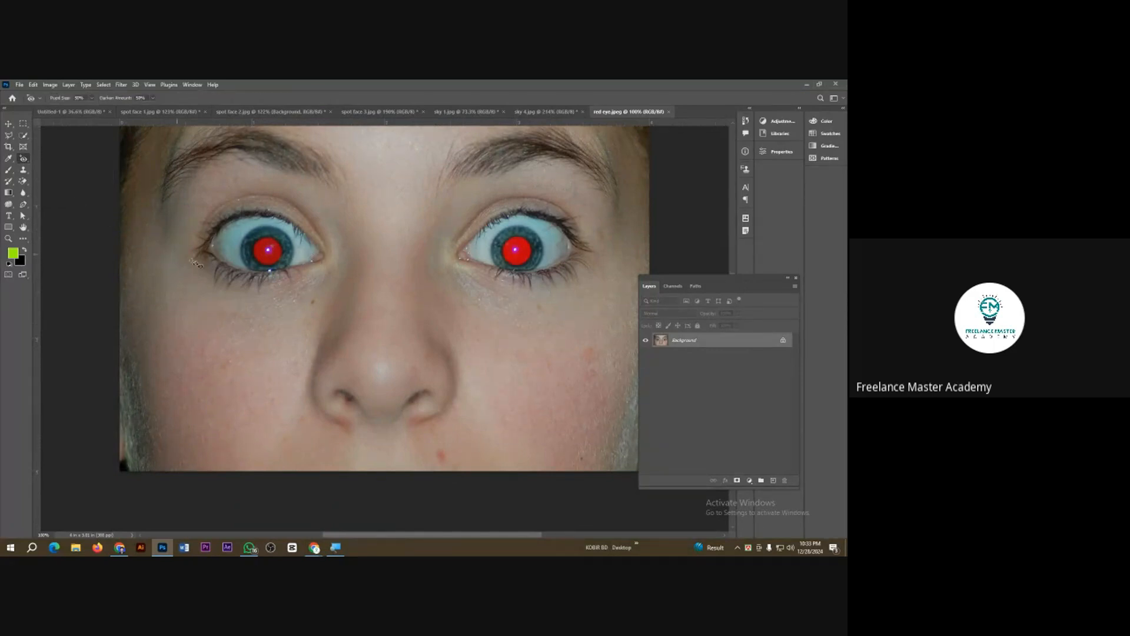
left_click(270, 256)
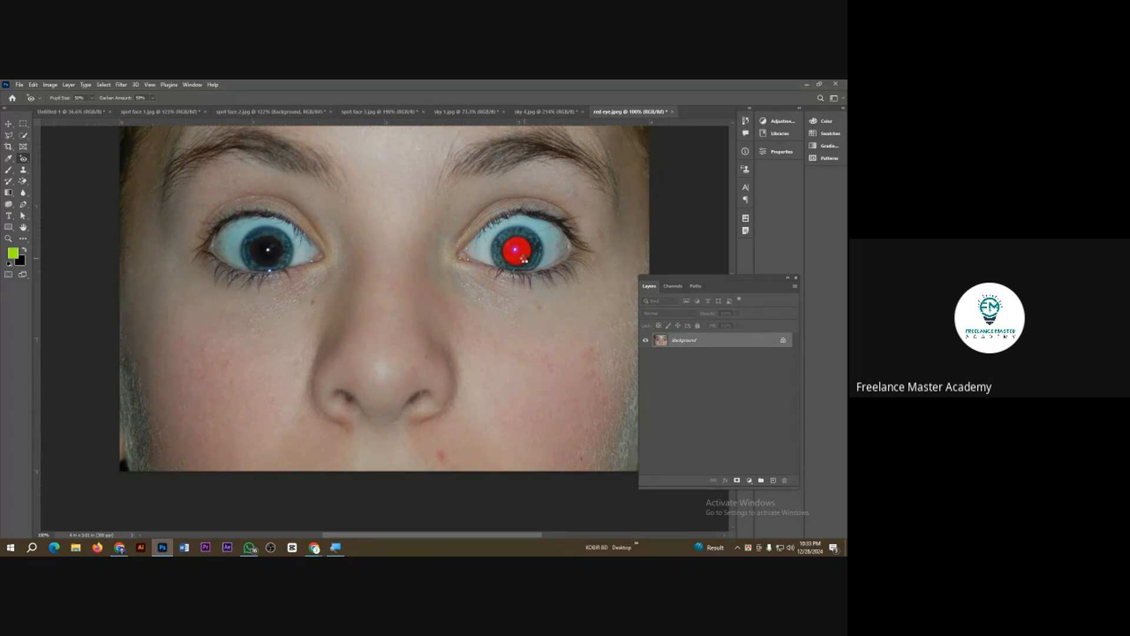
left_click(524, 259)
scroll(442, 306, "down", 3)
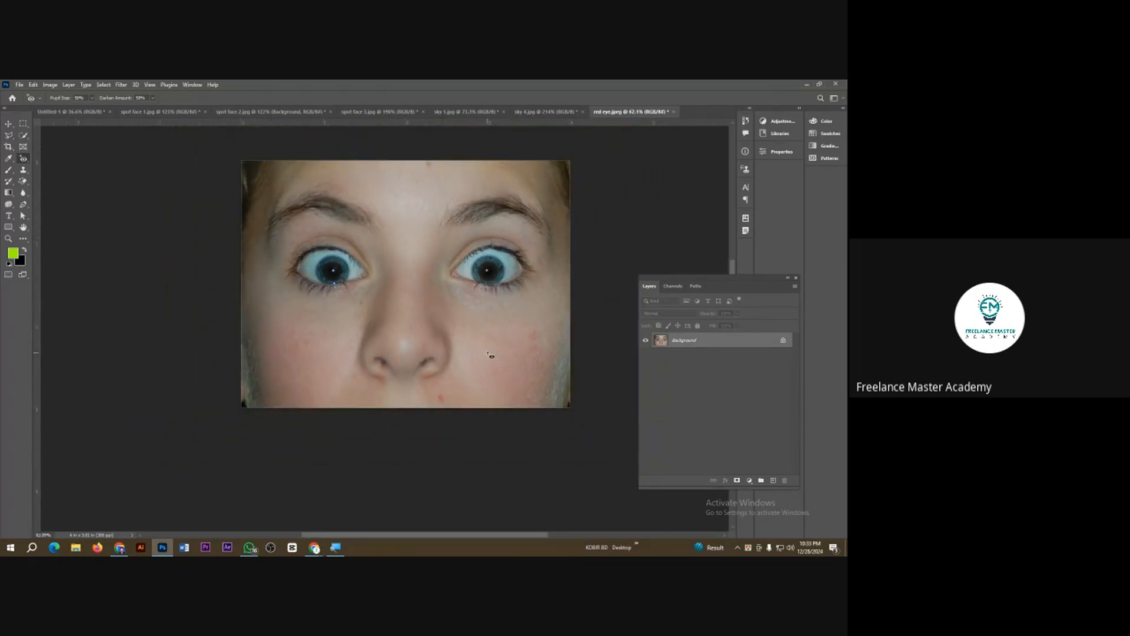
scroll(493, 377, "up", 2)
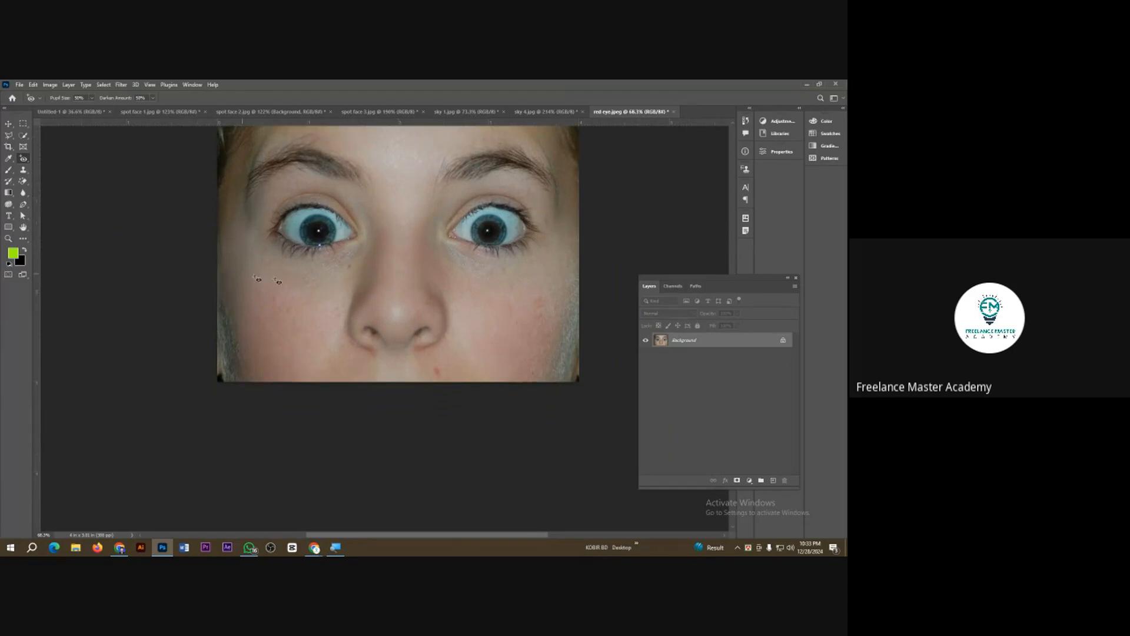
scroll(424, 364, "up", 3)
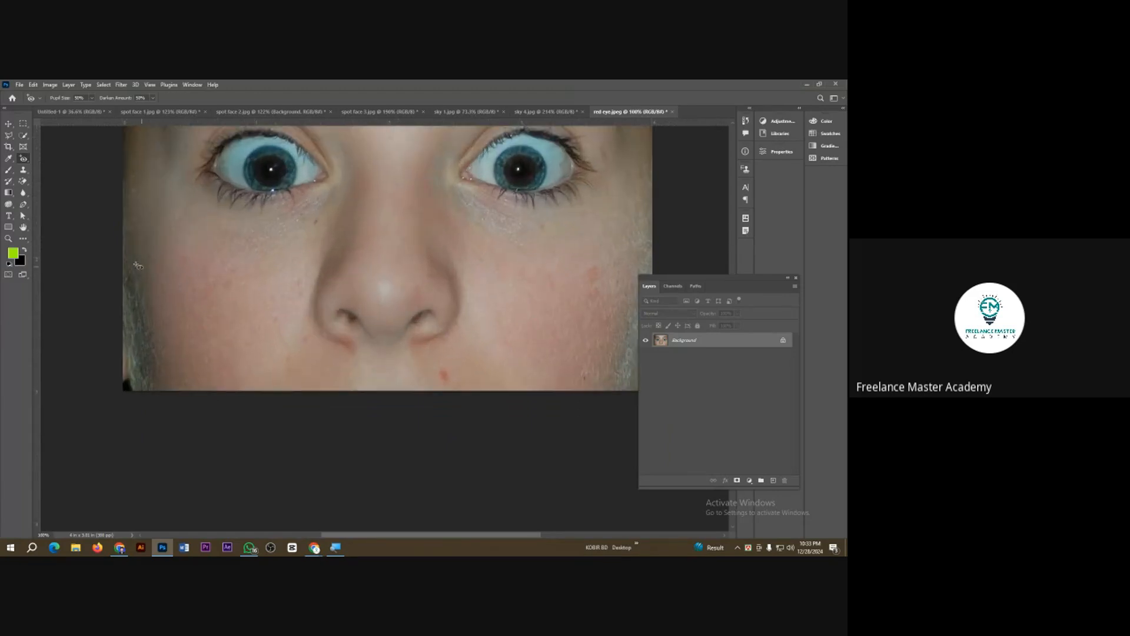
Step: Remove the blemishes above the lip, on both cheeks and beneath the left eye with the Spot Healing Brush
right_click(23, 157)
left_click(65, 200)
right_click(22, 158)
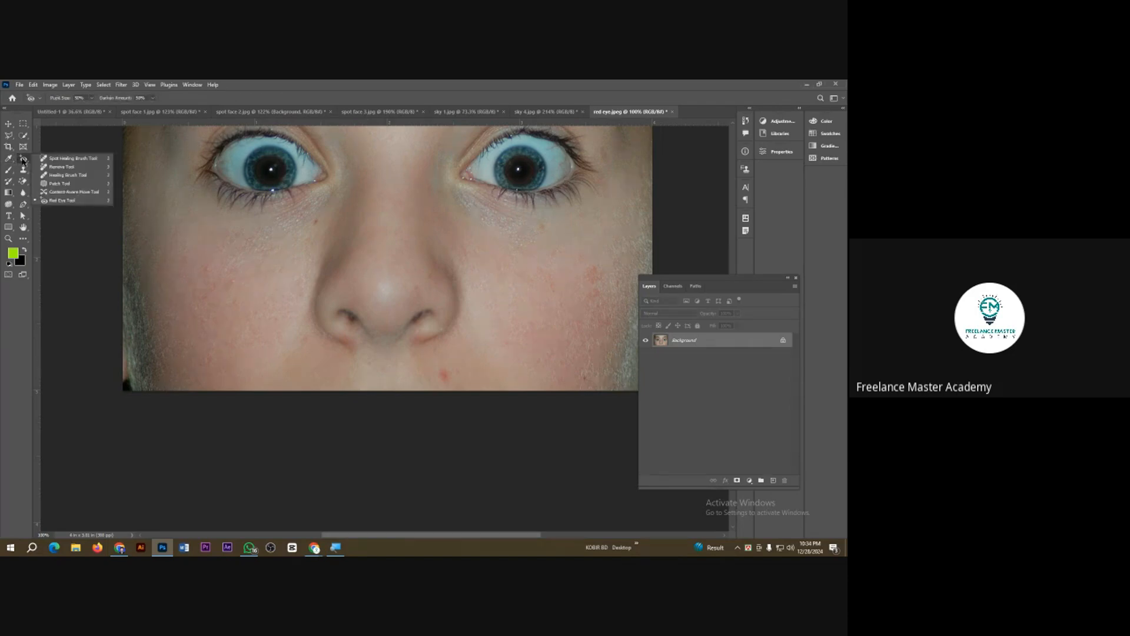
left_click(57, 159)
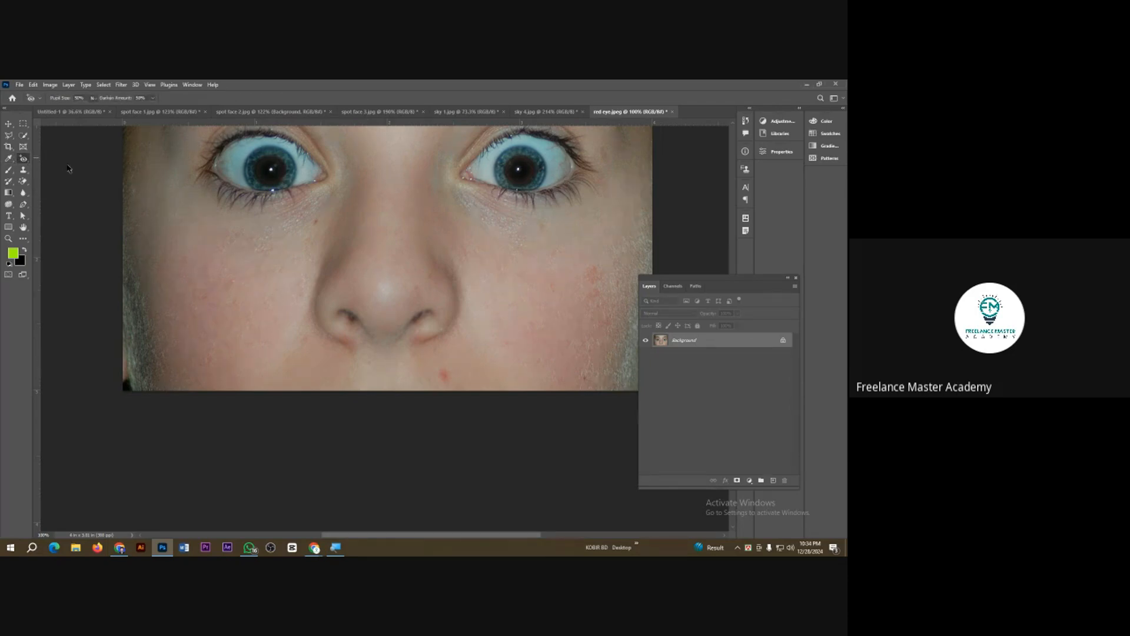
left_click(439, 376)
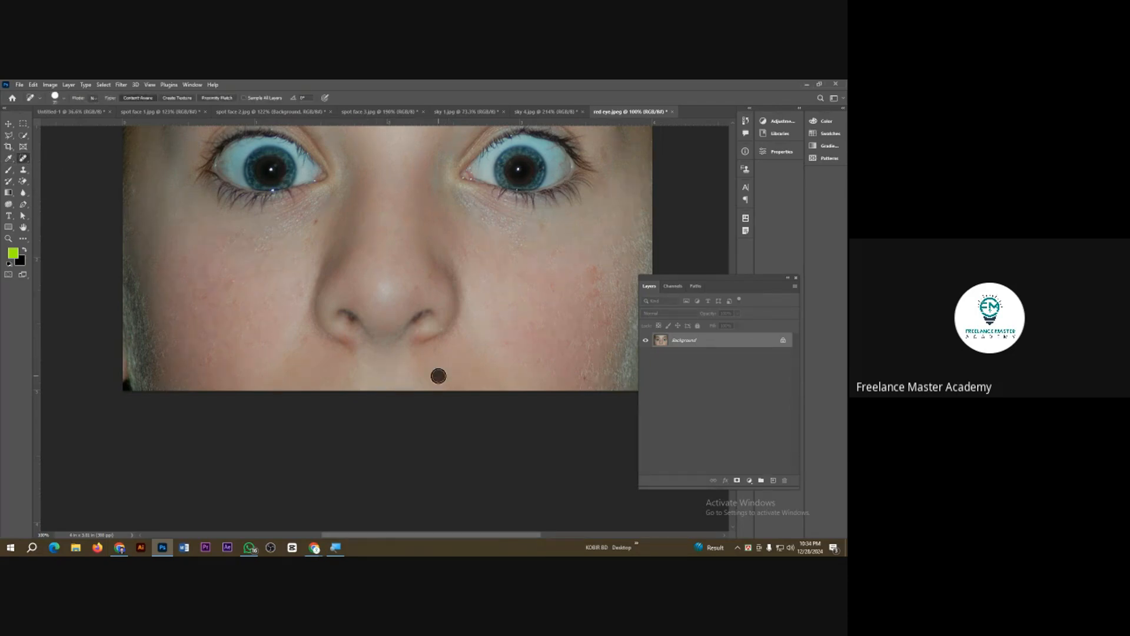
left_click(596, 277)
left_click(315, 221)
left_click(209, 269)
scroll(218, 290, "down", 4)
scroll(493, 258, "up", 1)
scroll(494, 258, "up", 2)
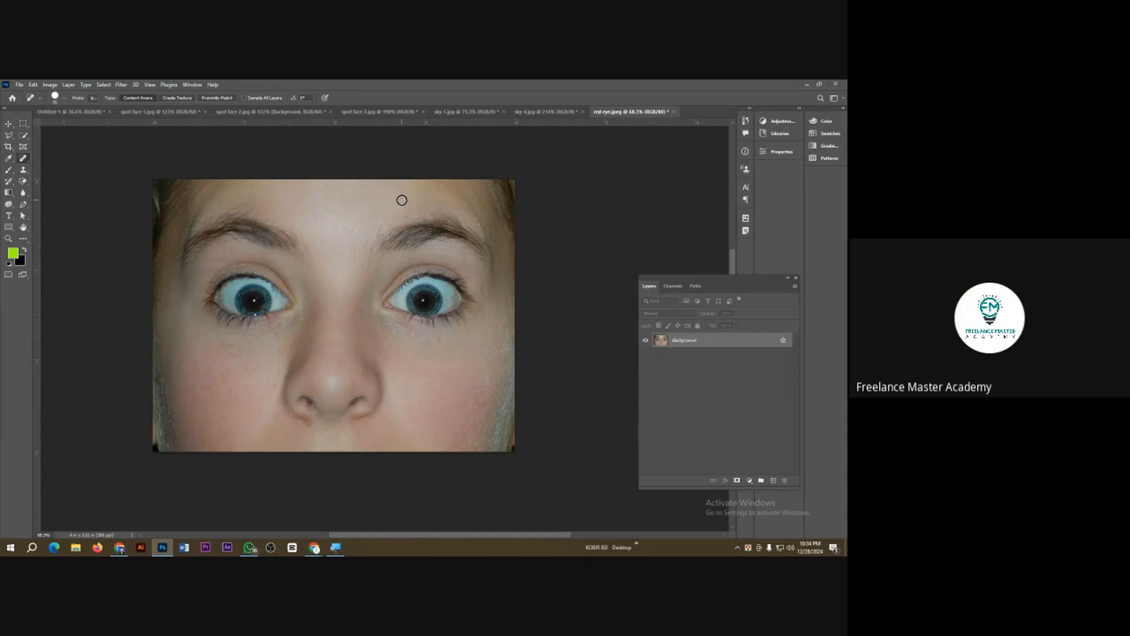
Step: Close the spot face, sky and red eye practice images without saving, keeping the untitled document open
left_click(367, 112)
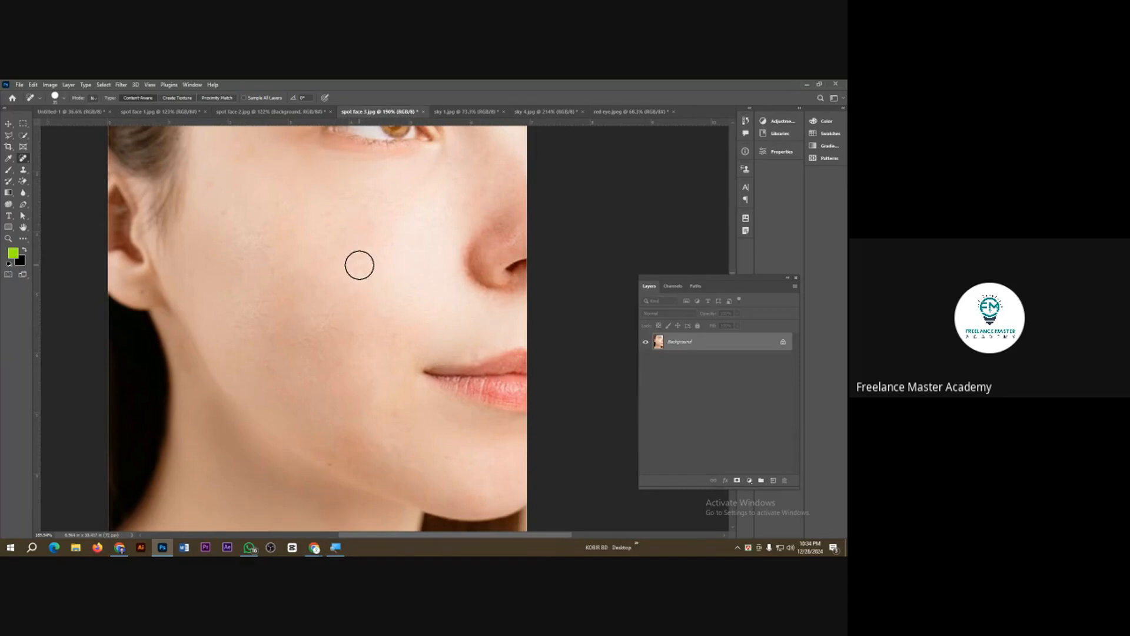
key("ctrl+w")
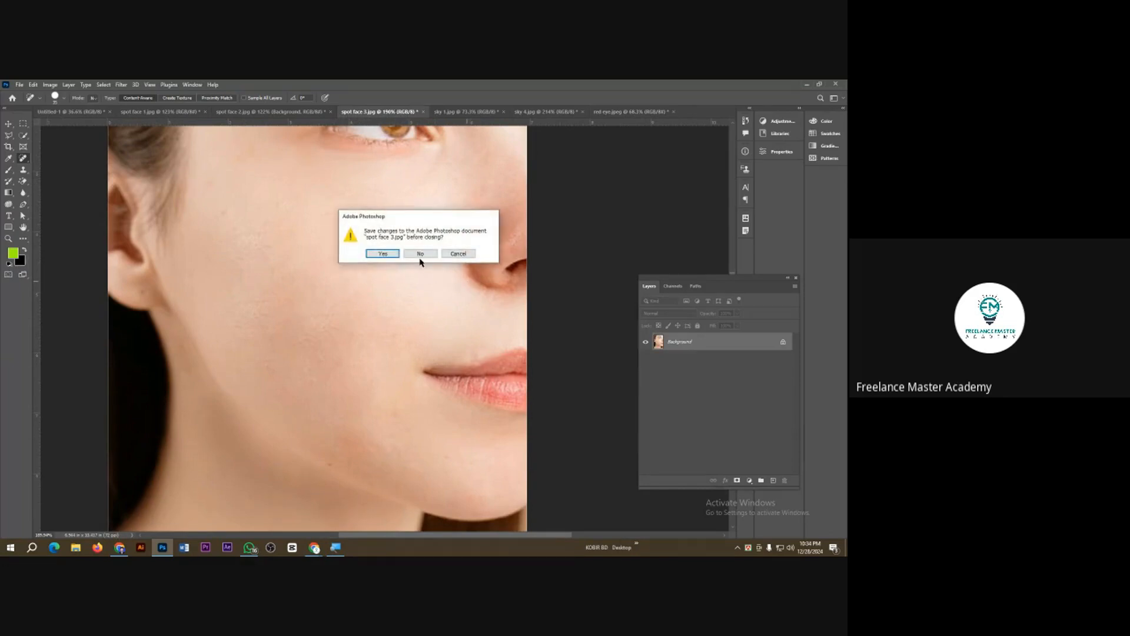
left_click(420, 255)
key("ctrl+w")
left_click(421, 254)
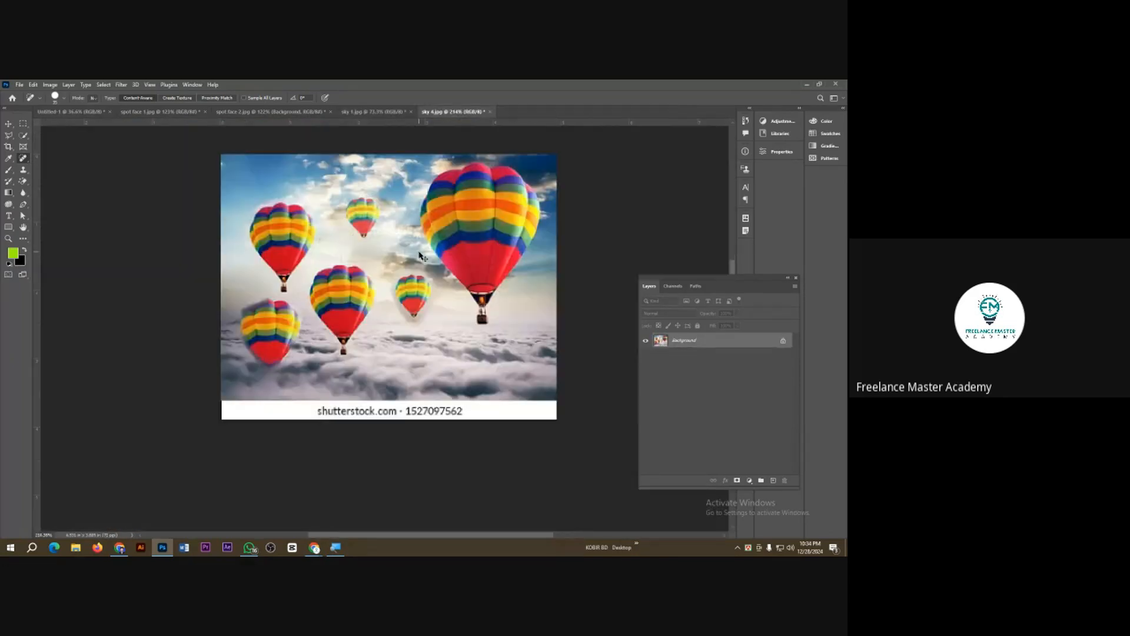
key("ctrl+w")
left_click(420, 253)
key("ctrl+w")
left_click(420, 254)
key("ctrl+w")
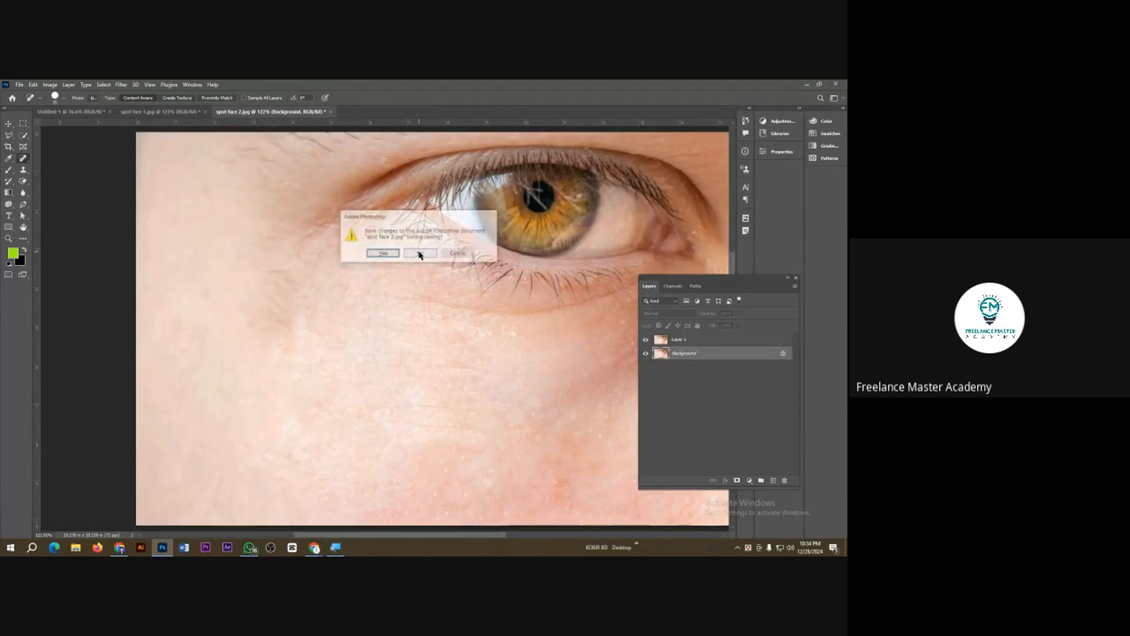
left_click(419, 254)
key("ctrl+w")
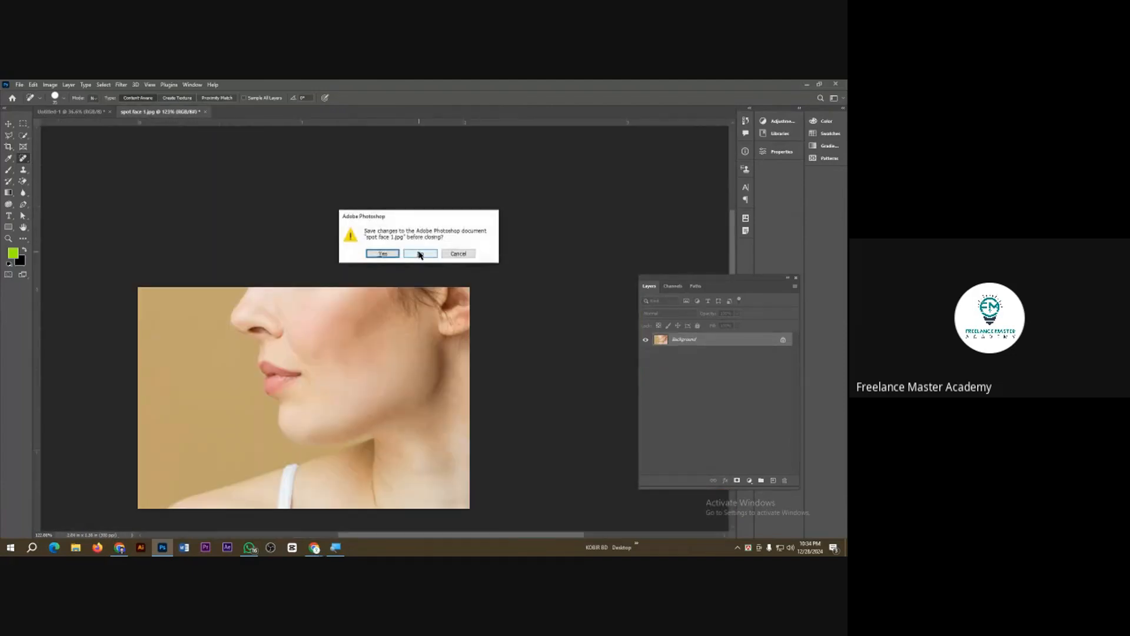
left_click(419, 253)
Step: Switch to the Google Meet window, lower all raised hands, and minimize it to return to Photoshop
mouse_move(313, 548)
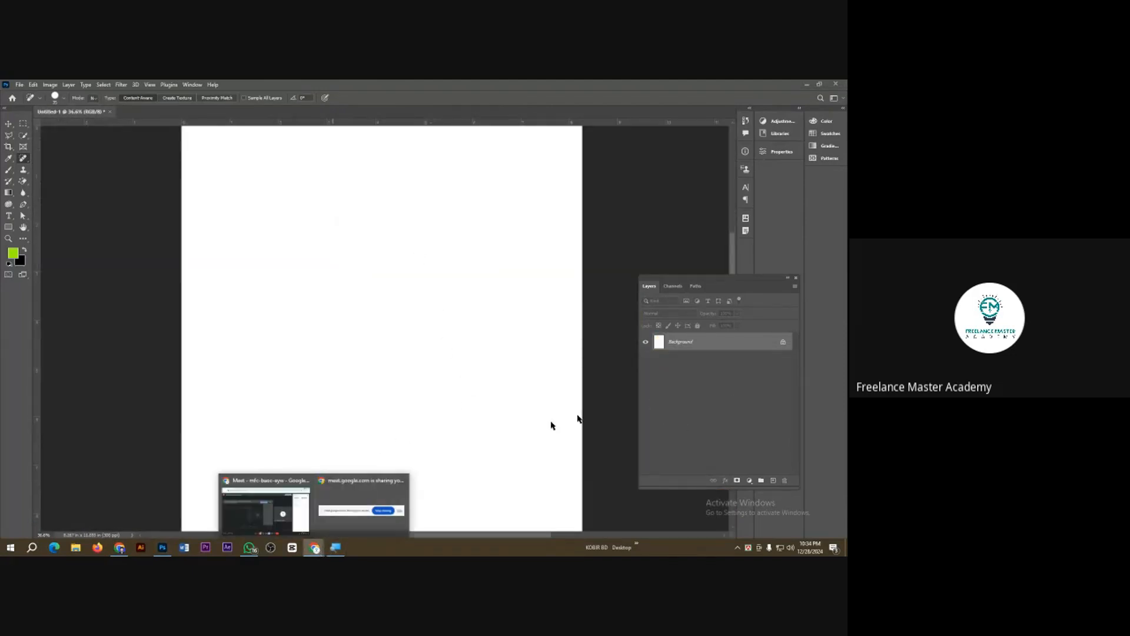
left_click(283, 505)
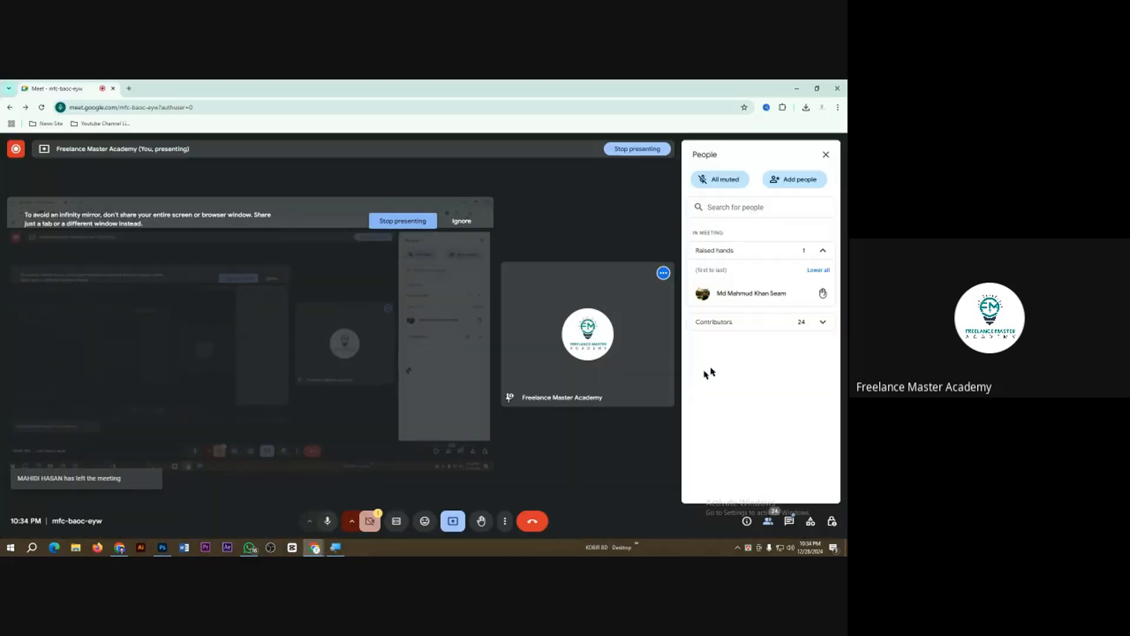
left_click(818, 271)
left_click(797, 90)
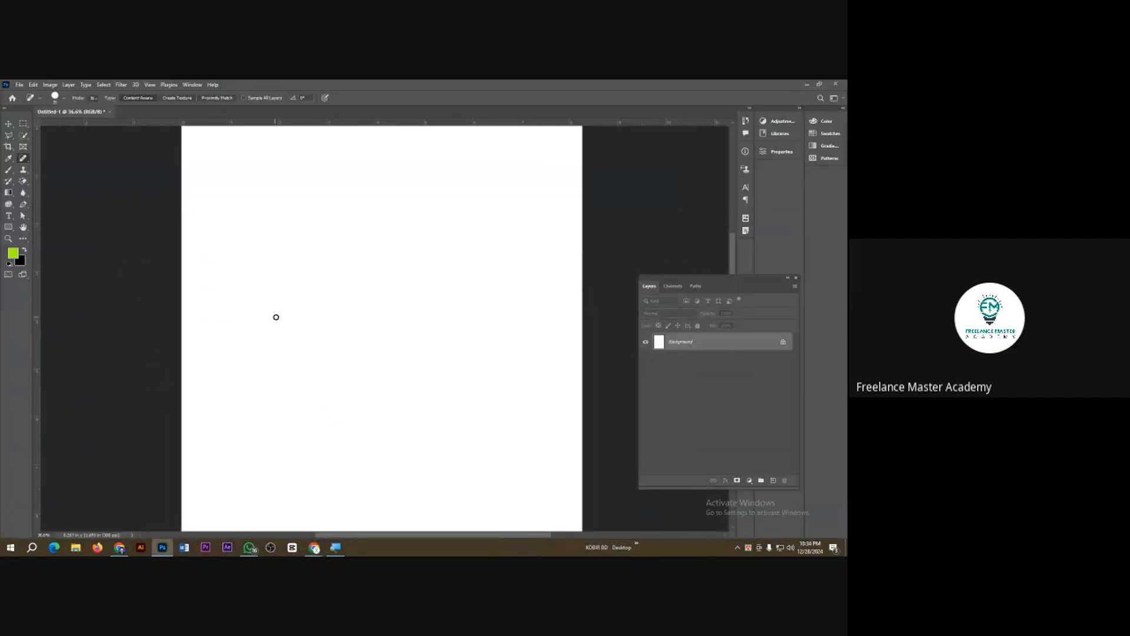
Step: Open the spot face 1 image from the Class 3 folder and duplicate its Background layer
key("ctrl+o")
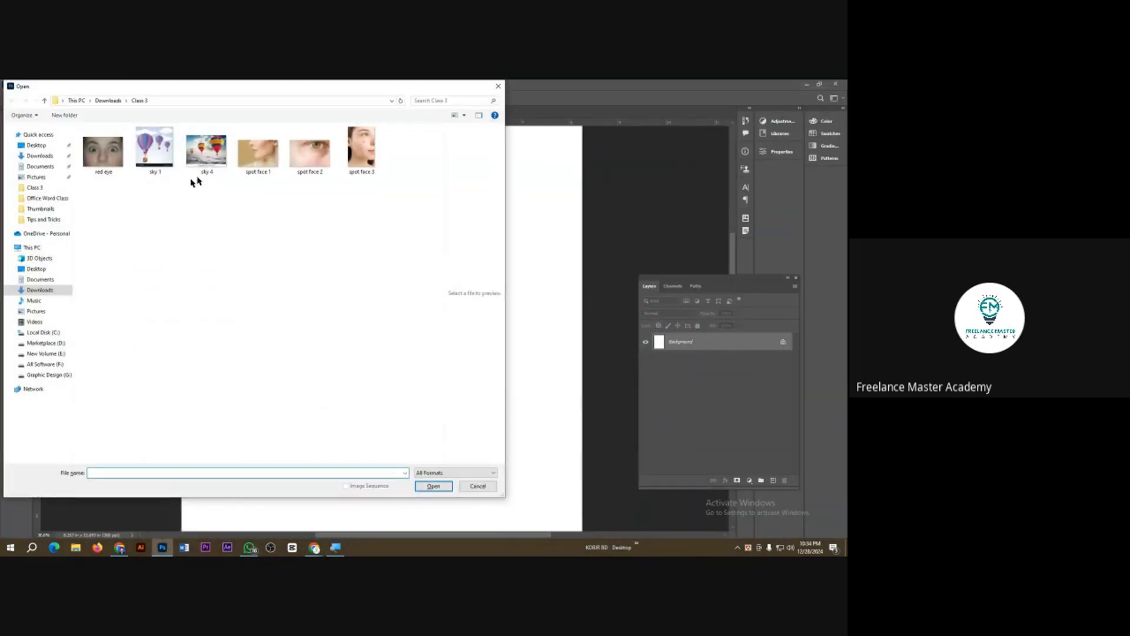
double_click(258, 152)
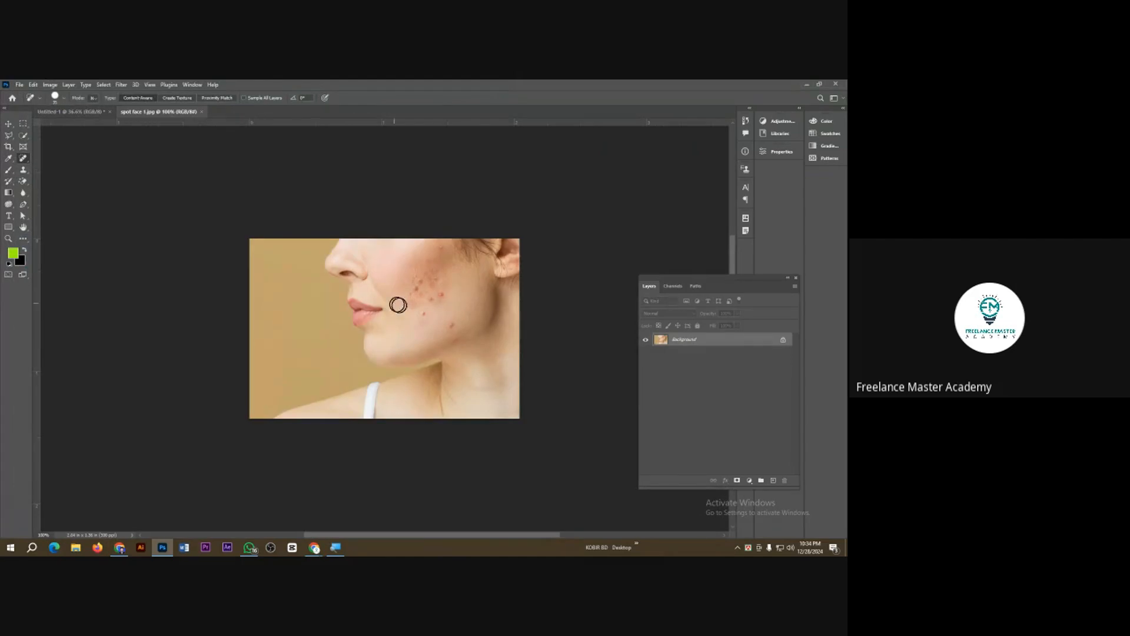
key("ctrl+j")
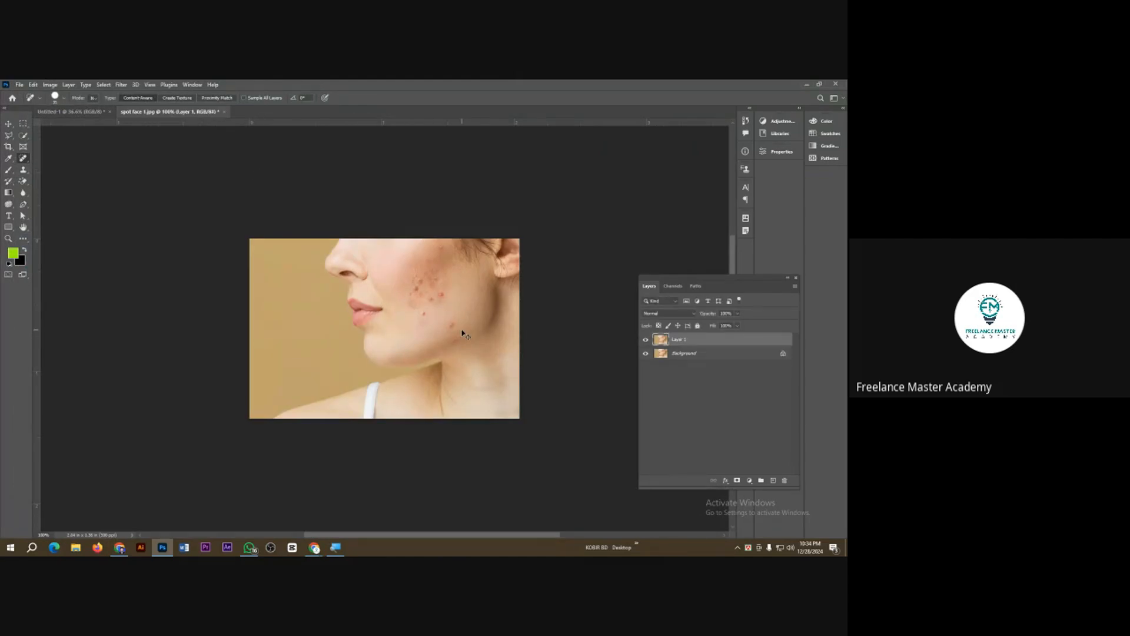
Step: Heal the cluster of blemishes on the middle of the cheek with the Spot Healing Brush Tool
scroll(456, 327, "up", 3)
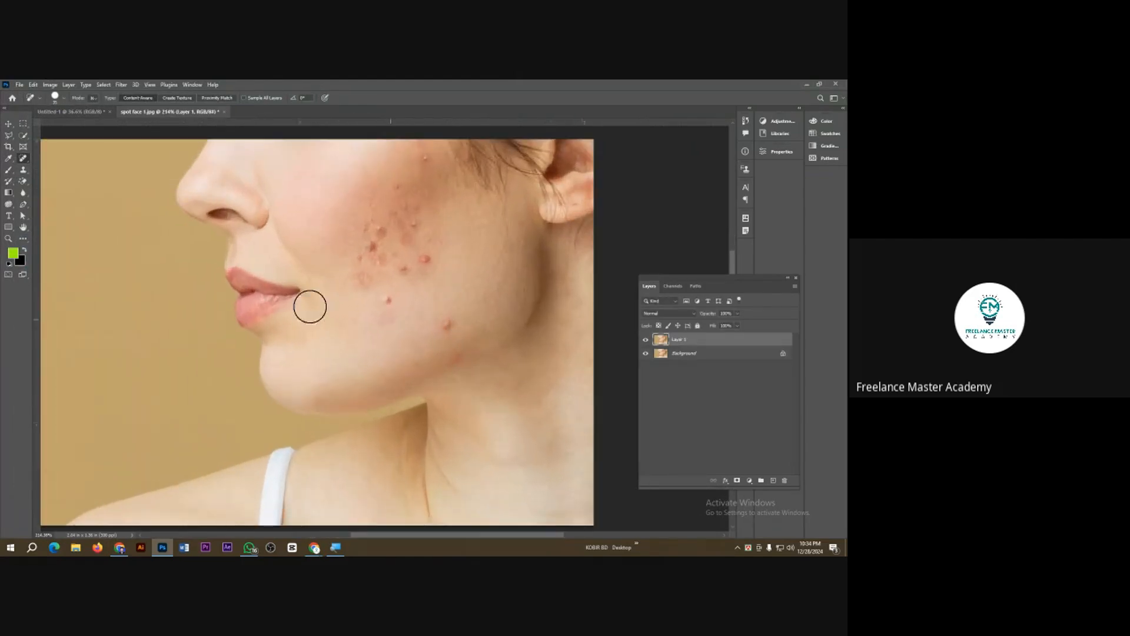
right_click(22, 159)
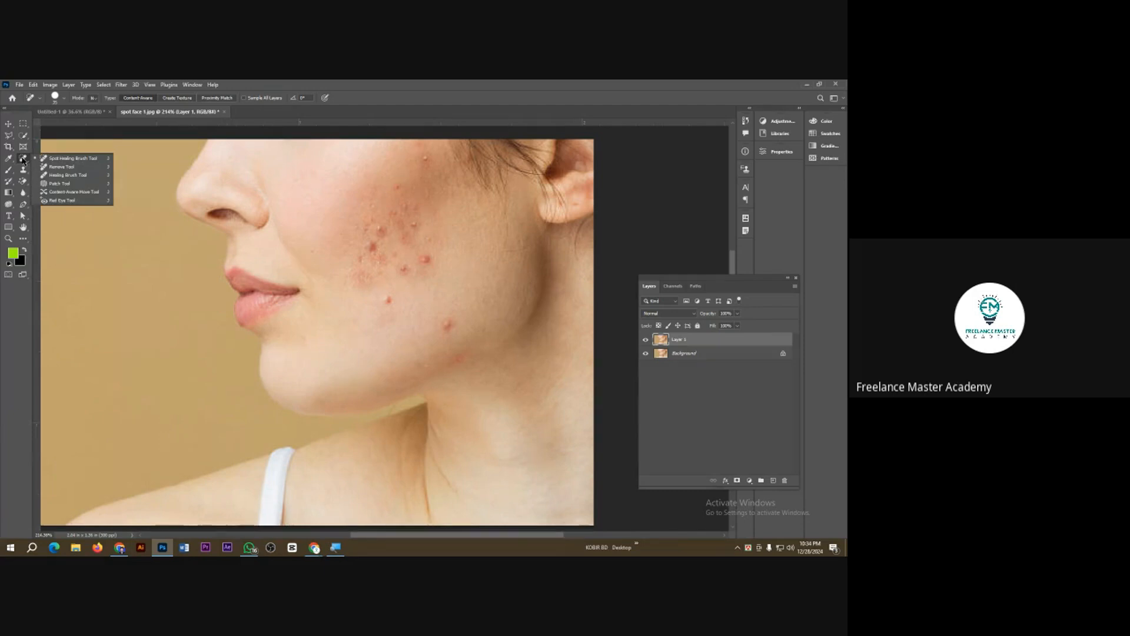
left_click(76, 162)
left_click(361, 265)
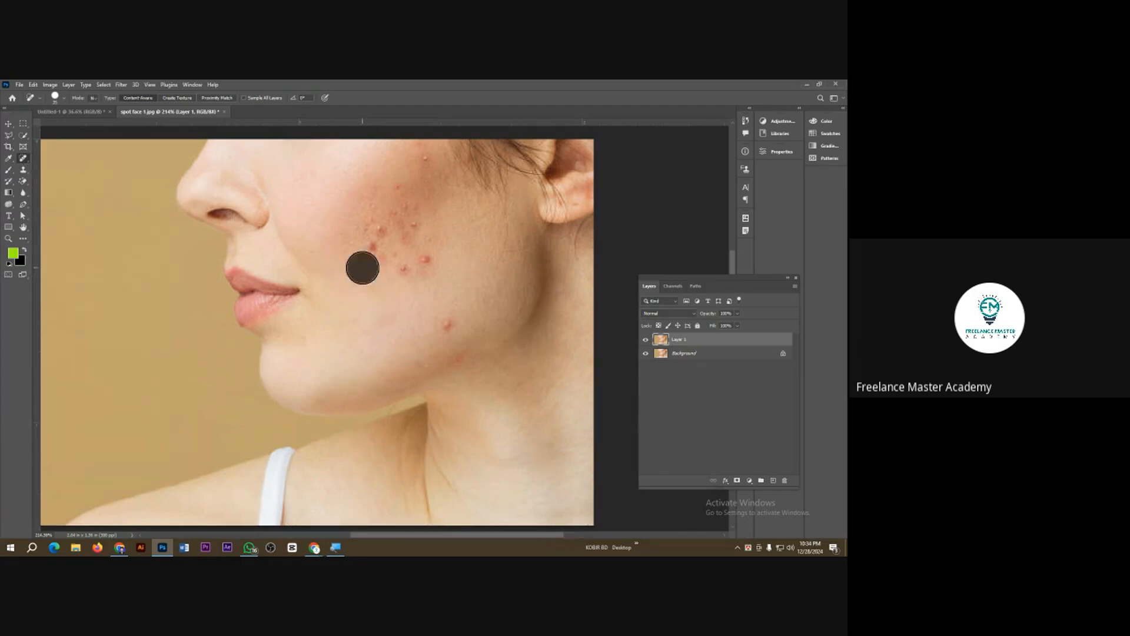
left_click(377, 237)
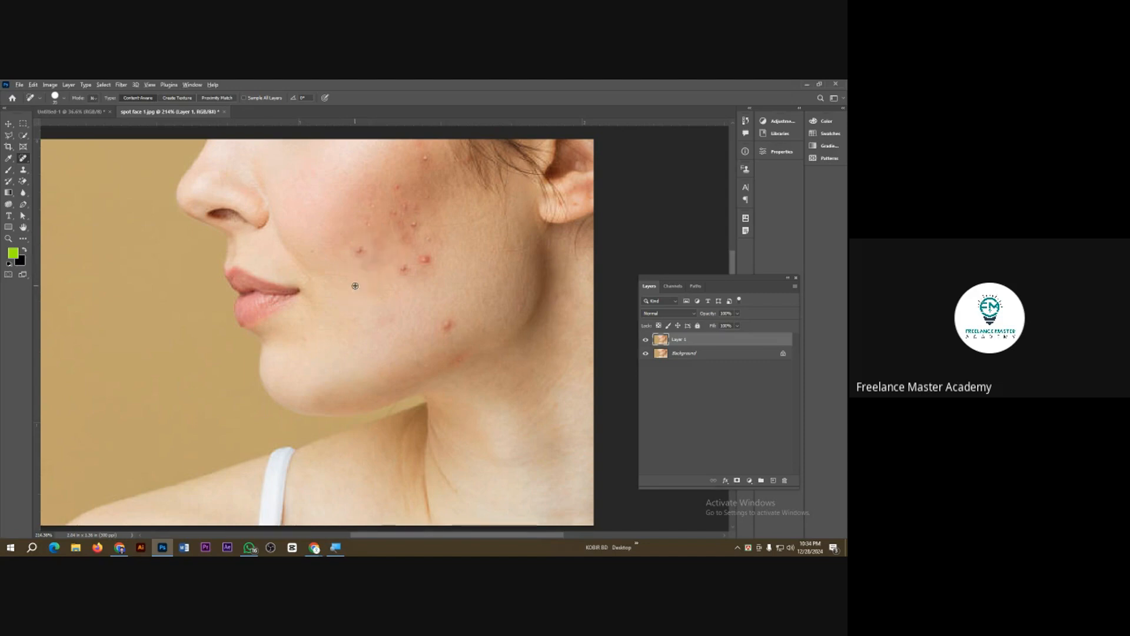
Step: Sample clear skin with the Healing Brush Tool and remove the blemishes on the lower cheek and jaw
right_click(22, 159)
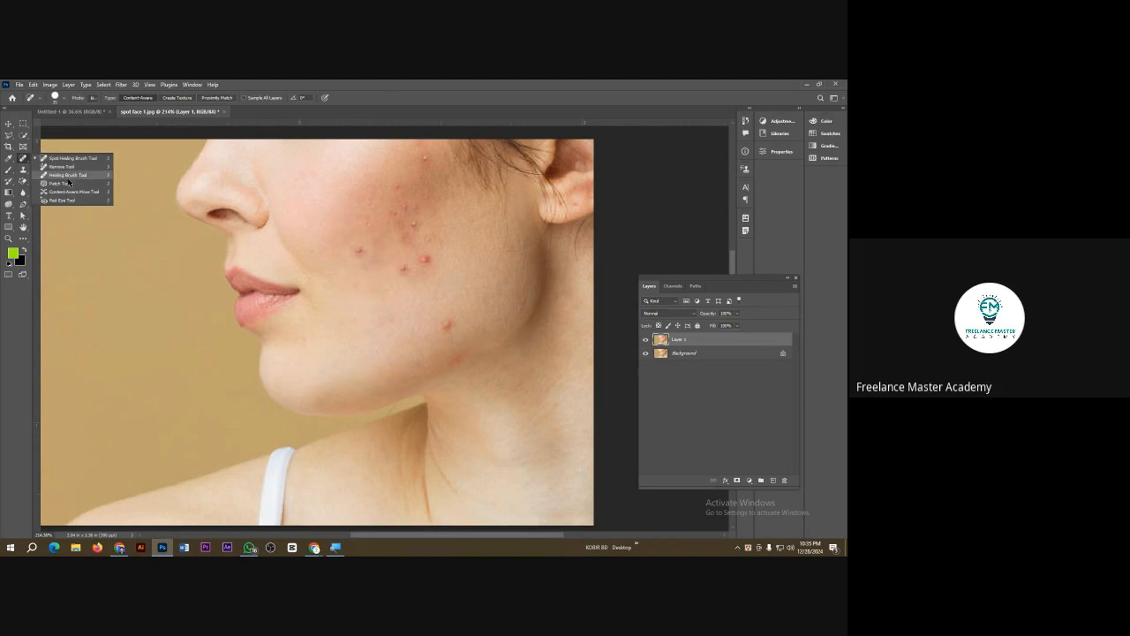
left_click(69, 175)
left_click(372, 308, "alt")
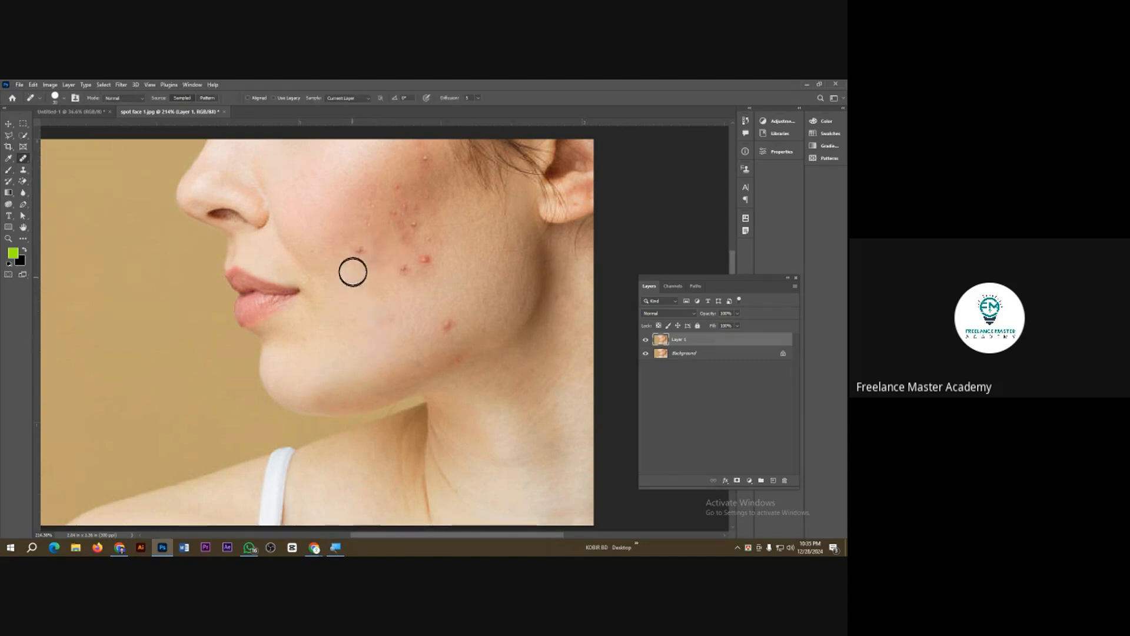
left_click(358, 253)
left_click(405, 271)
left_click(424, 260)
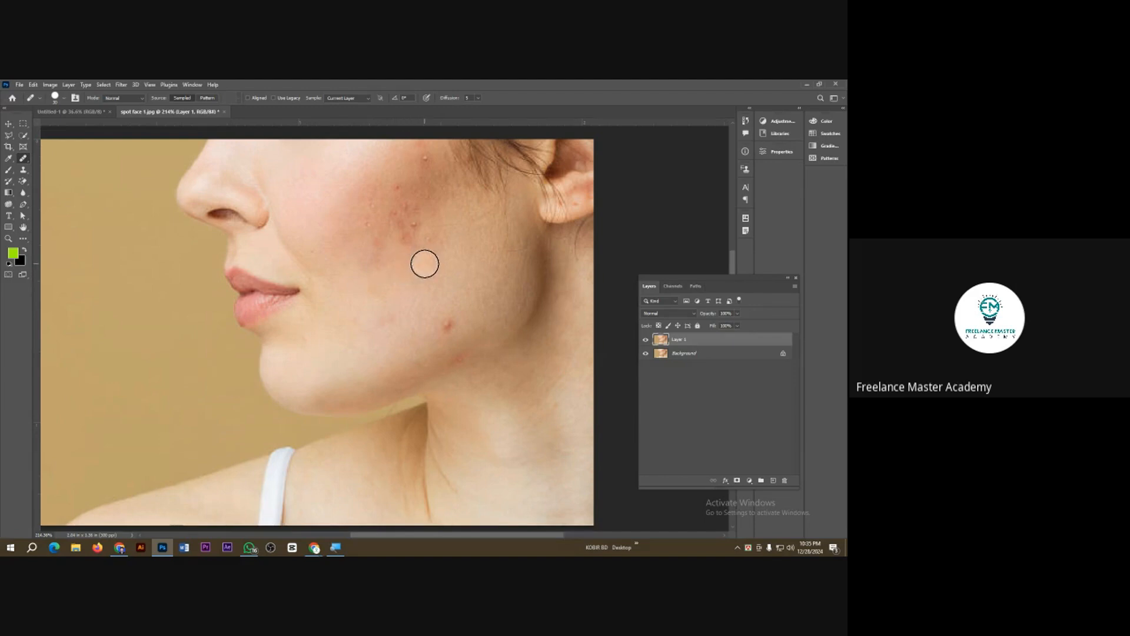
left_click(446, 323)
left_click(381, 312)
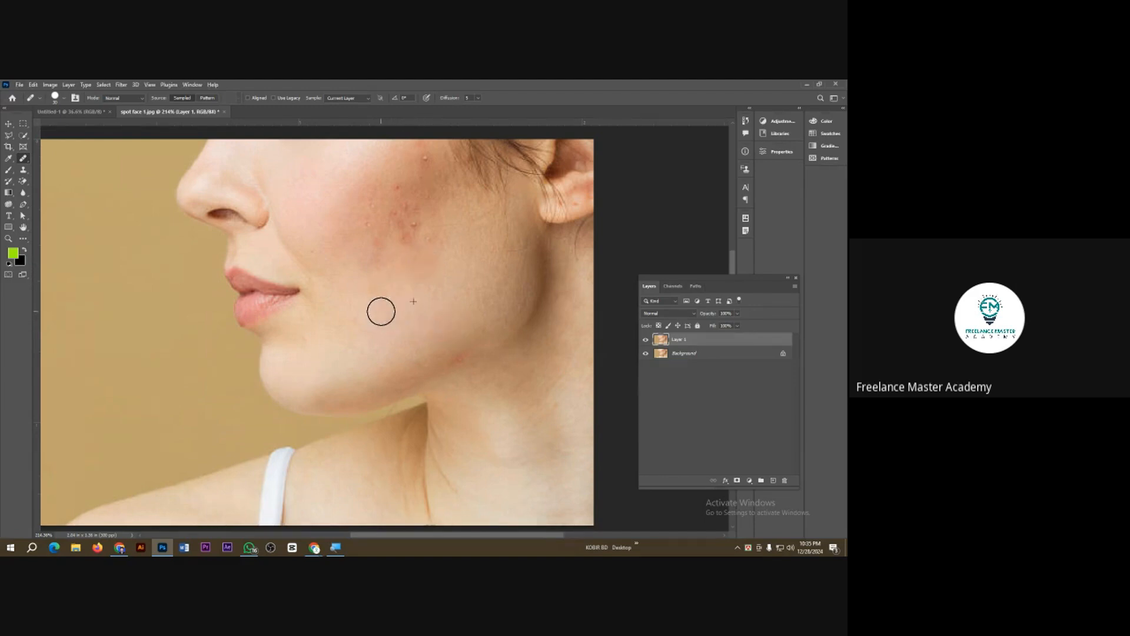
Step: Paint out the remaining spots and redness on the middle and upper cheek with the Healing Brush
left_click(373, 253, "alt")
left_click(379, 240)
left_click(364, 220)
left_click(408, 229)
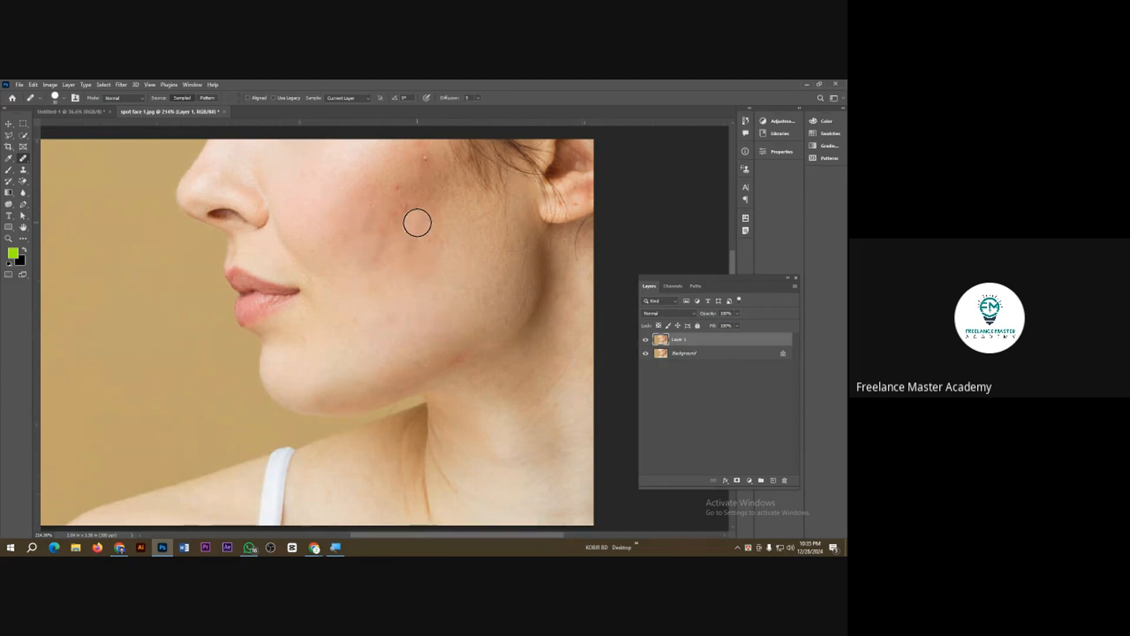
left_click(396, 187)
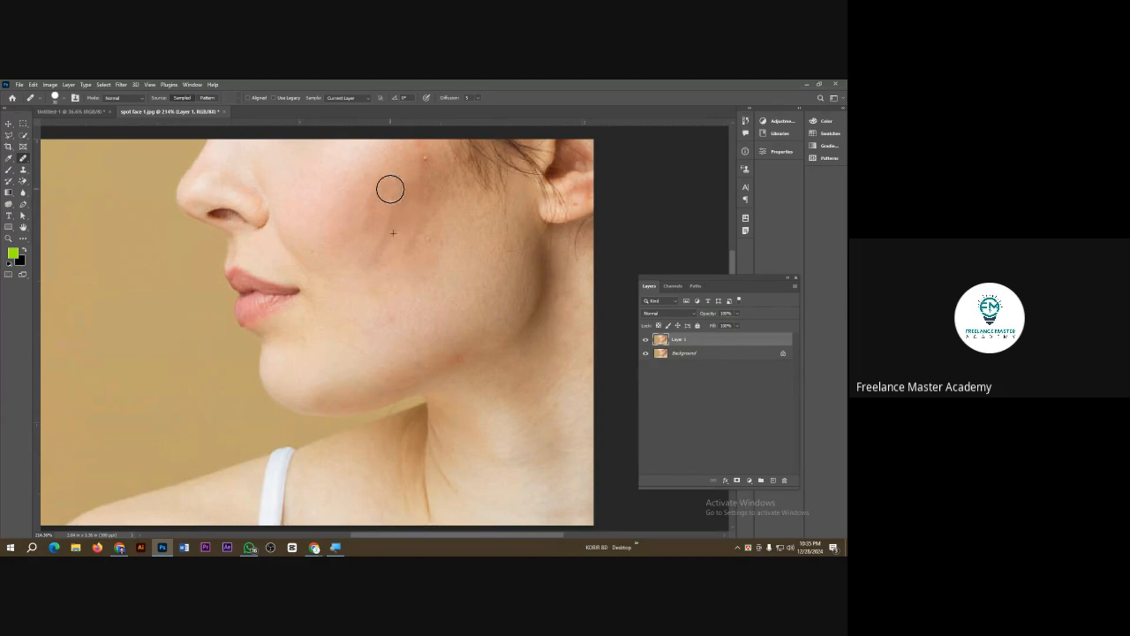
left_click(428, 238)
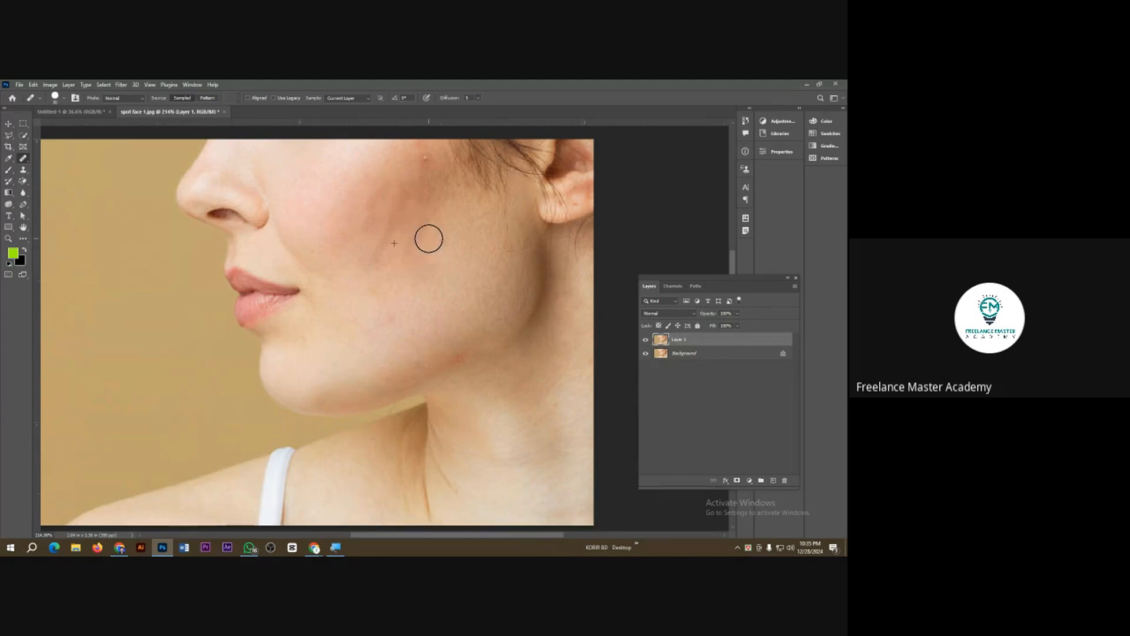
left_click(424, 159)
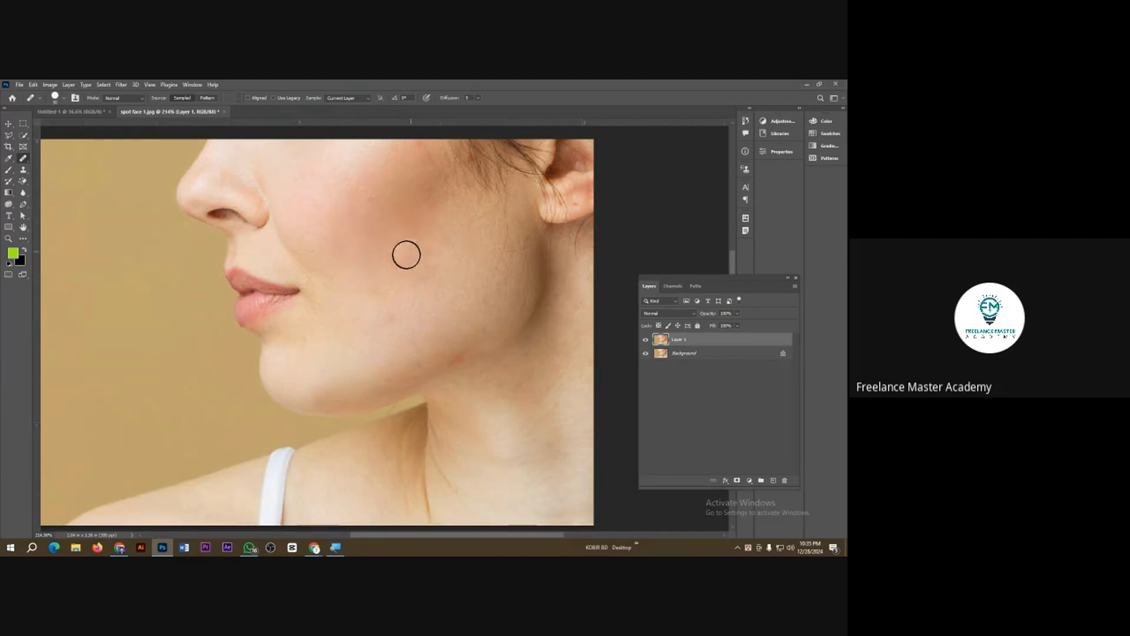
Step: Toggle the retouched layer's visibility to compare the face before and after healing
scroll(387, 300, "down", 2)
scroll(387, 300, "down", 1)
left_click(646, 340)
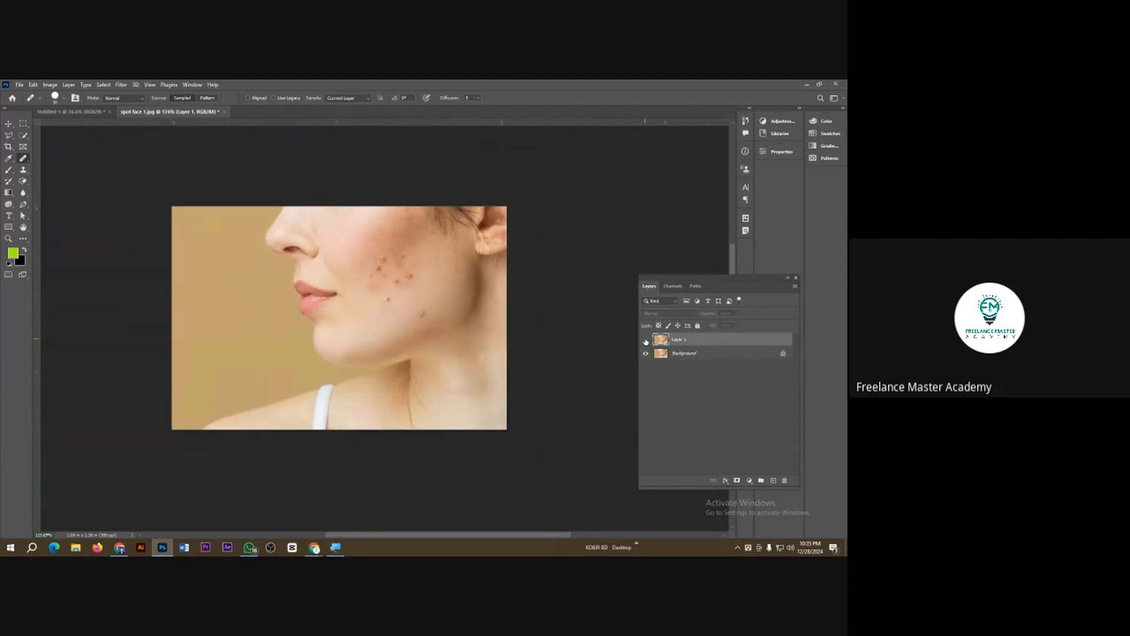
left_click(646, 339)
left_click(646, 340)
left_click(646, 339)
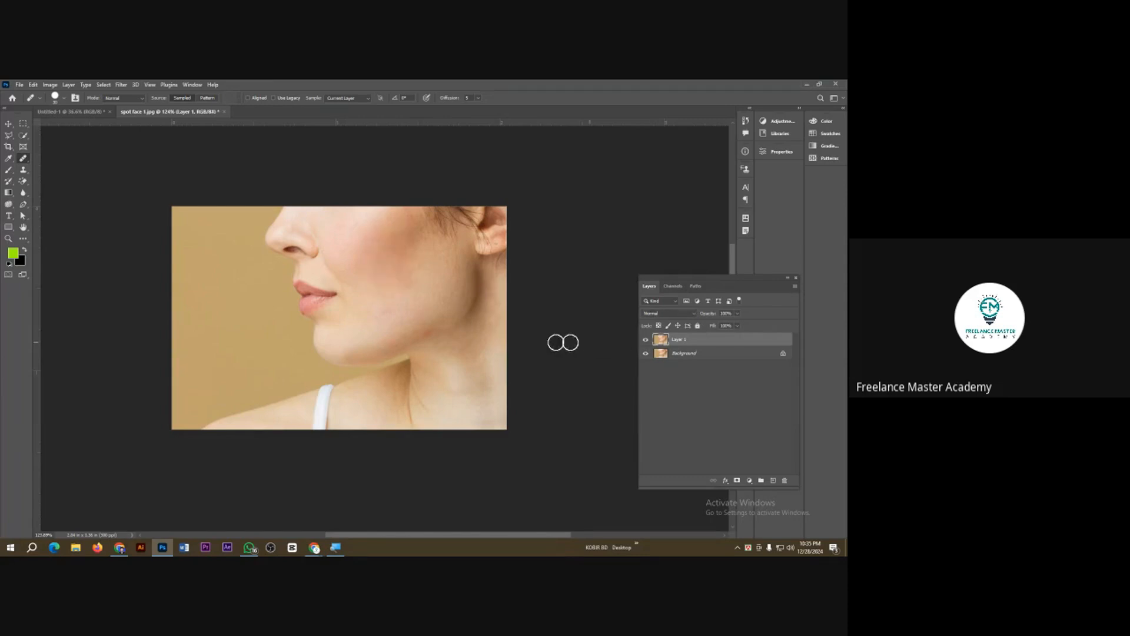
Step: Sample clean skin beside the cheek and heal the leftover marks along the jaw with the Healing Brush
scroll(417, 347, "up", 1)
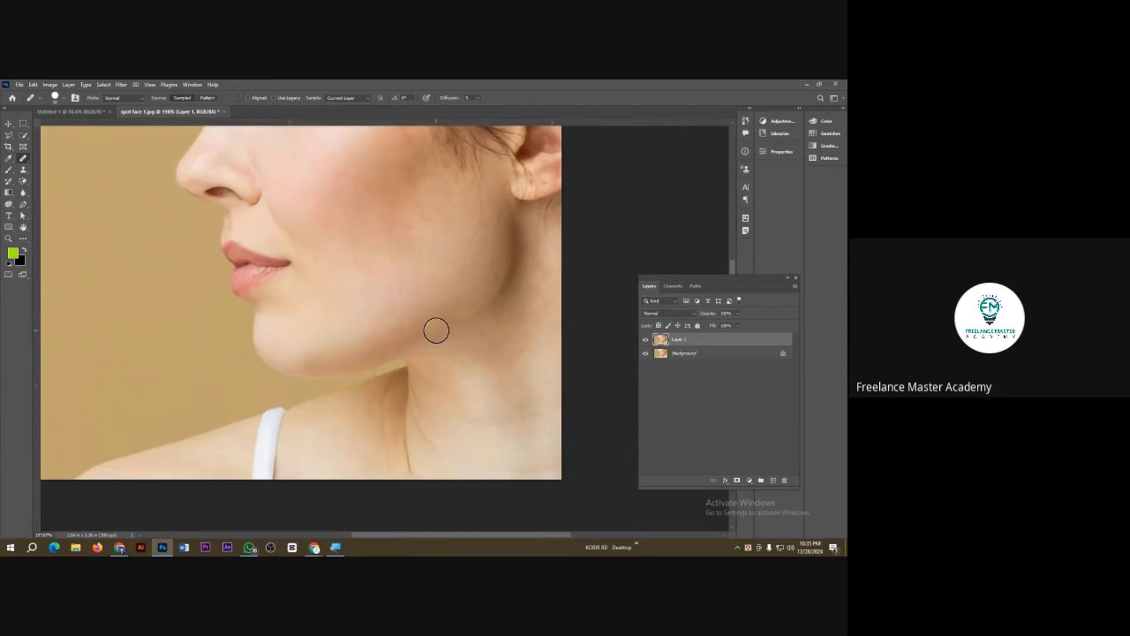
left_click(451, 256, "alt")
left_click_drag(423, 288, 436, 288)
left_click(410, 269, "alt")
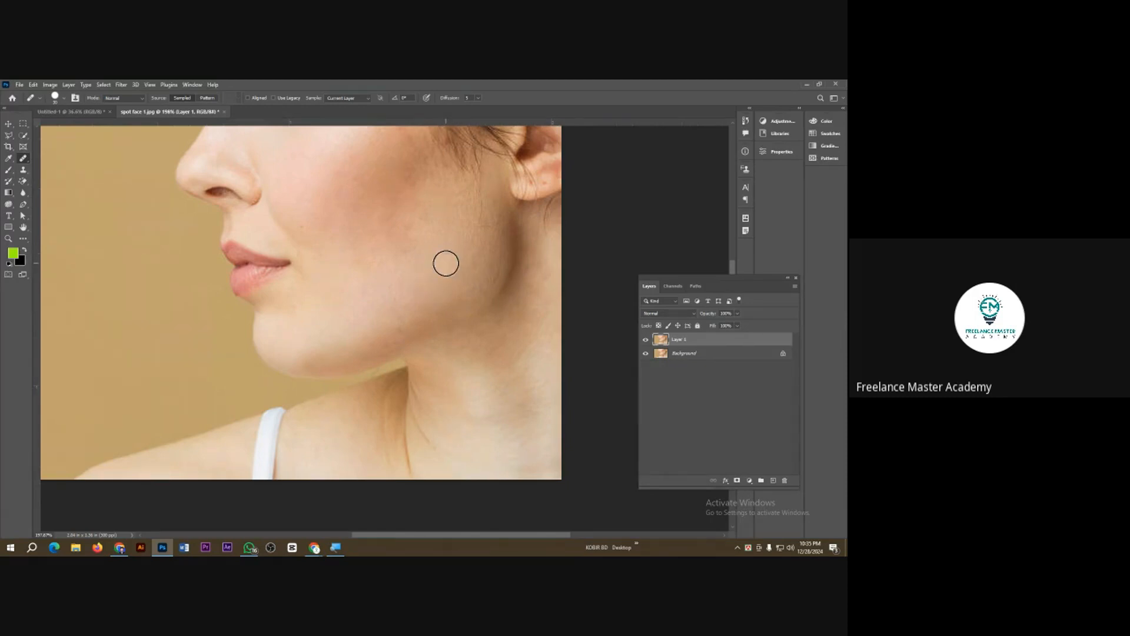
Step: Clear the Crop tool's fixed ratio and extend the canvas to the right of the photo, about 4.25 in wide overall
scroll(386, 308, "down", 2)
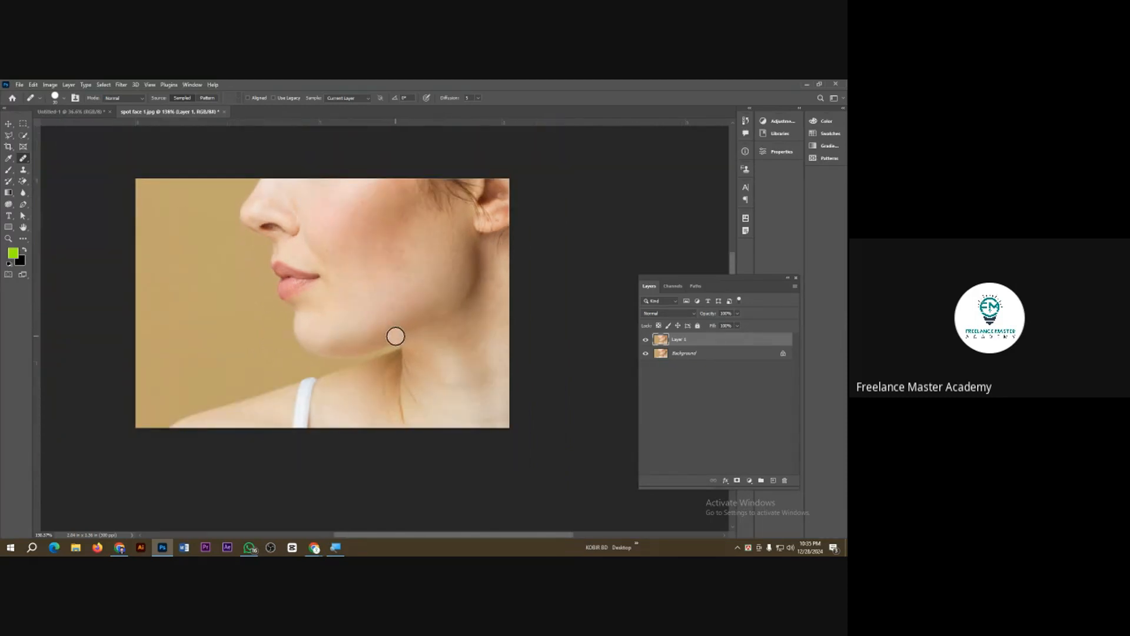
left_click(10, 148)
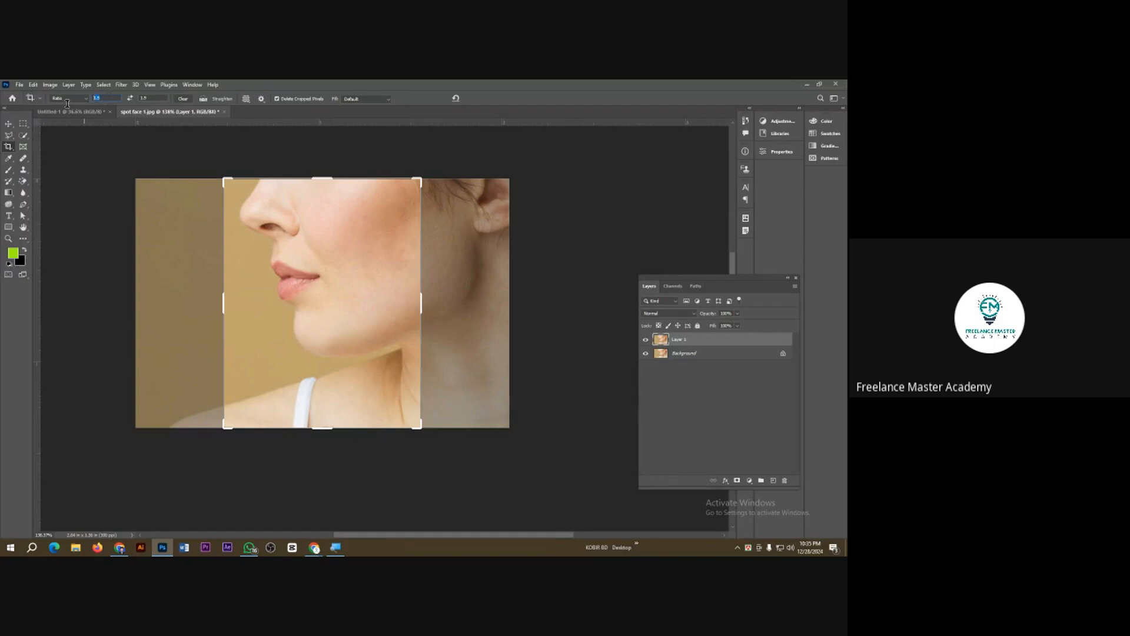
key("BackSpace")
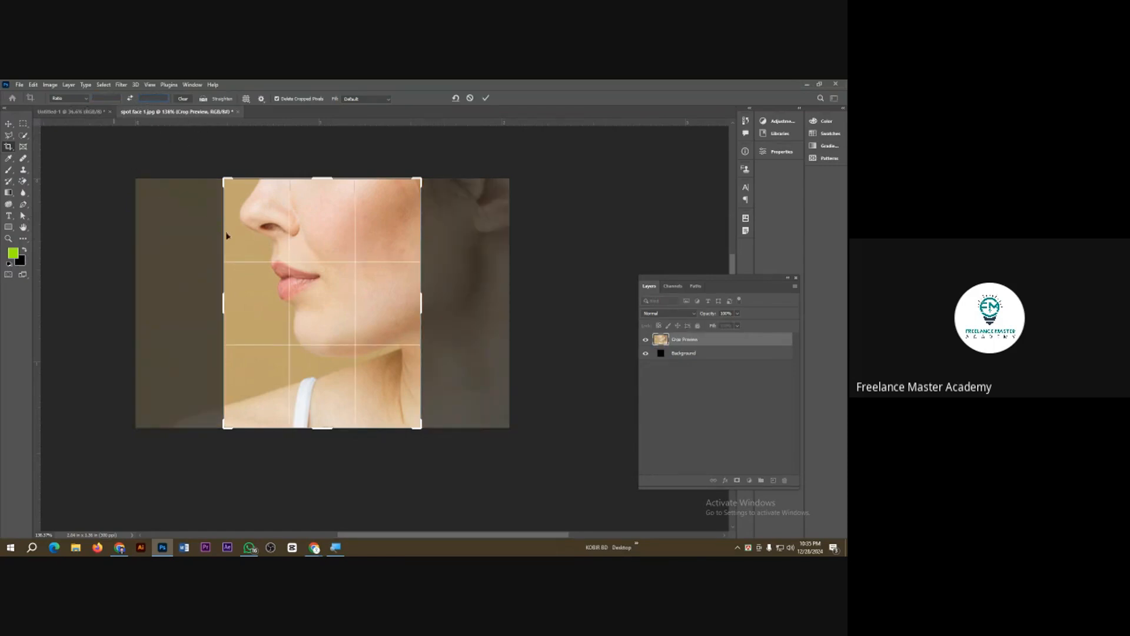
left_click_drag(221, 300, 179, 301)
left_click_drag(466, 302, 715, 304)
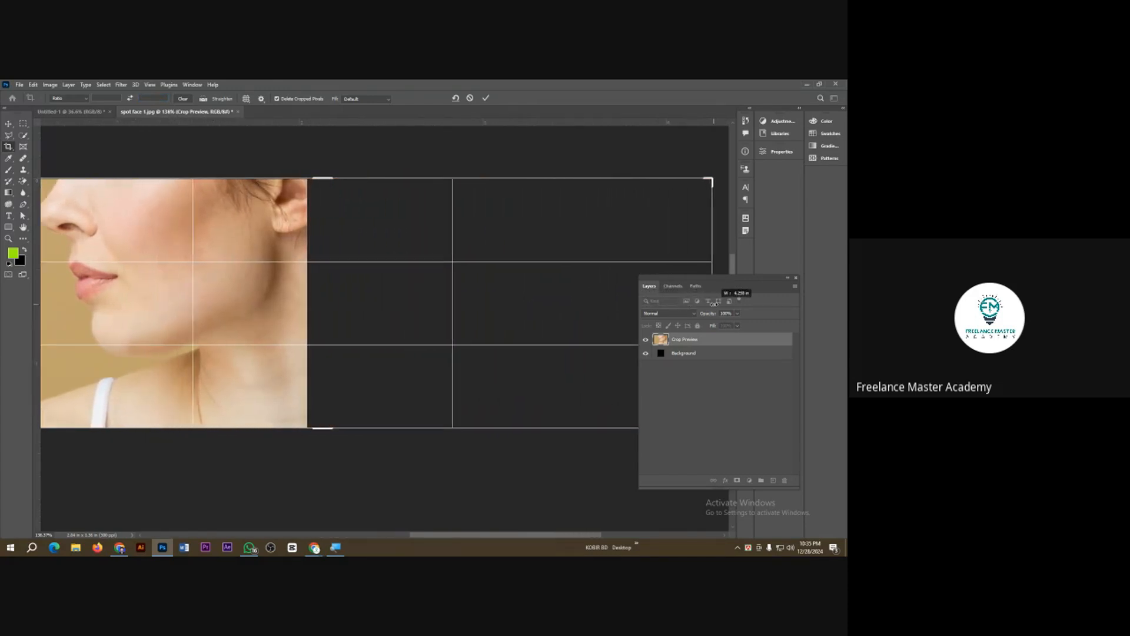
left_click(486, 99)
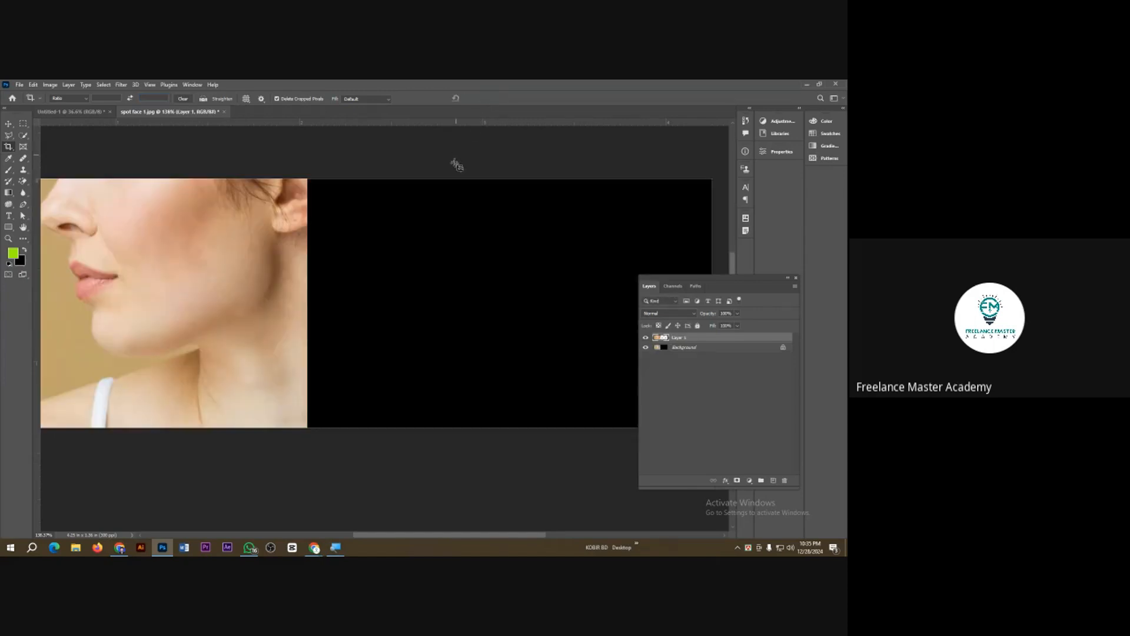
Step: Move the retouched layer onto the empty right half and scale it to about 109% to close the gap beside the original
key("ctrl+0")
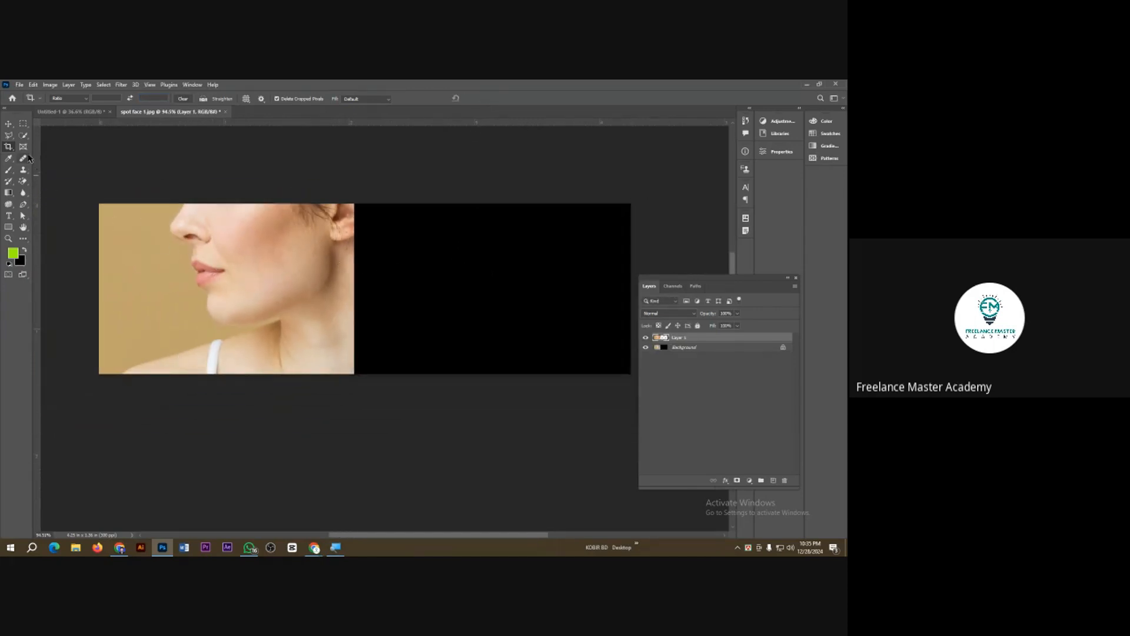
left_click(9, 122)
left_click_drag(158, 249, 432, 253)
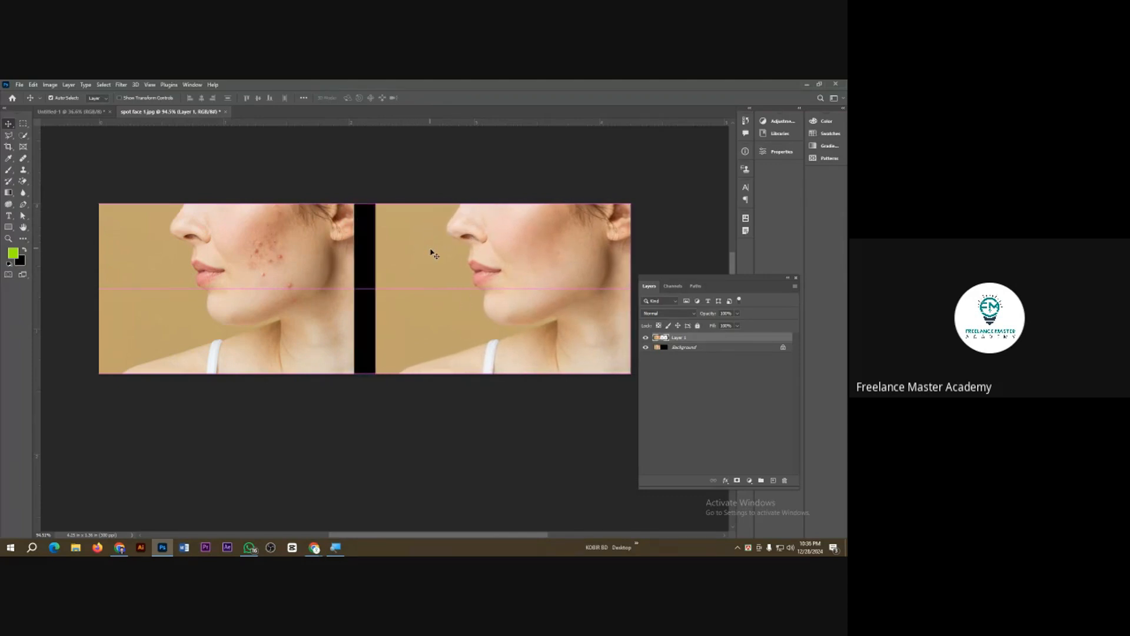
key("ctrl+t")
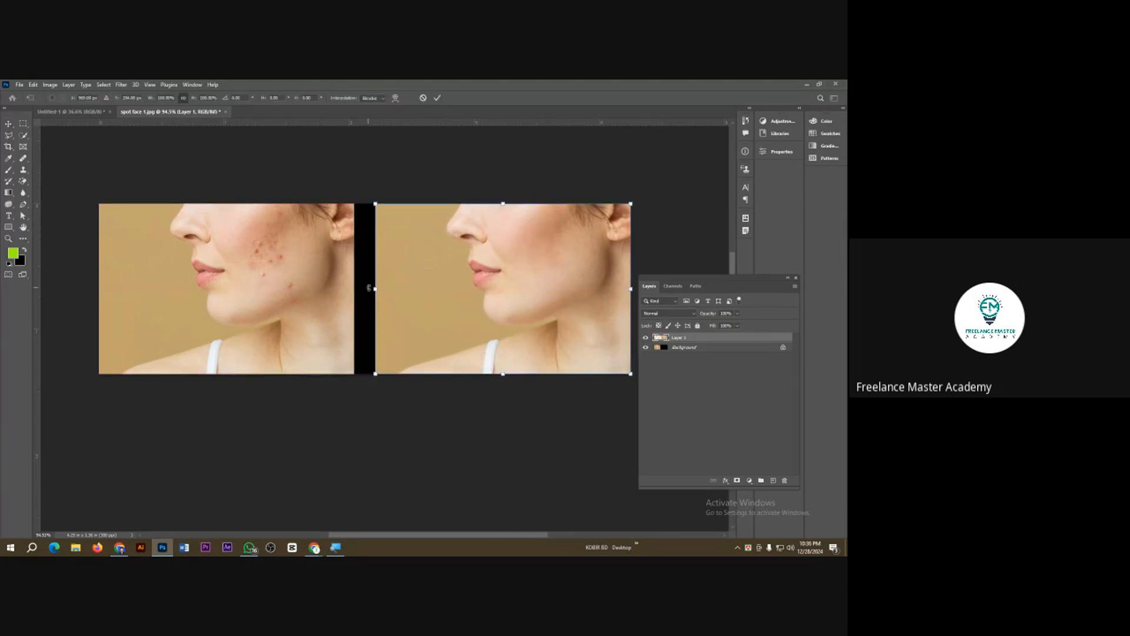
left_click_drag(376, 288, 352, 288)
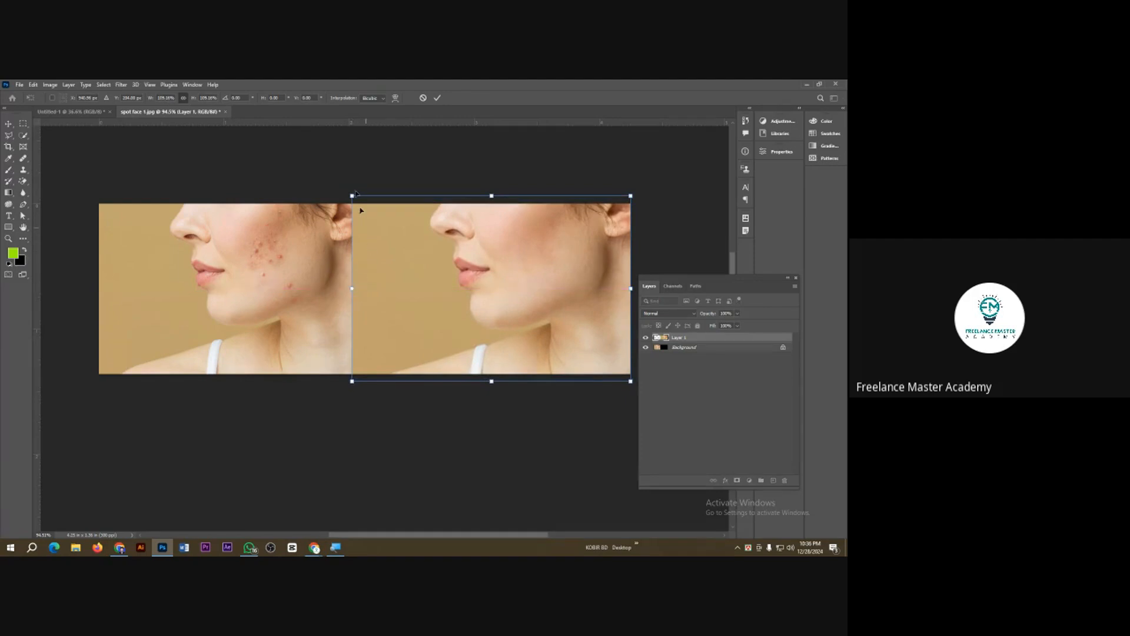
left_click(437, 98)
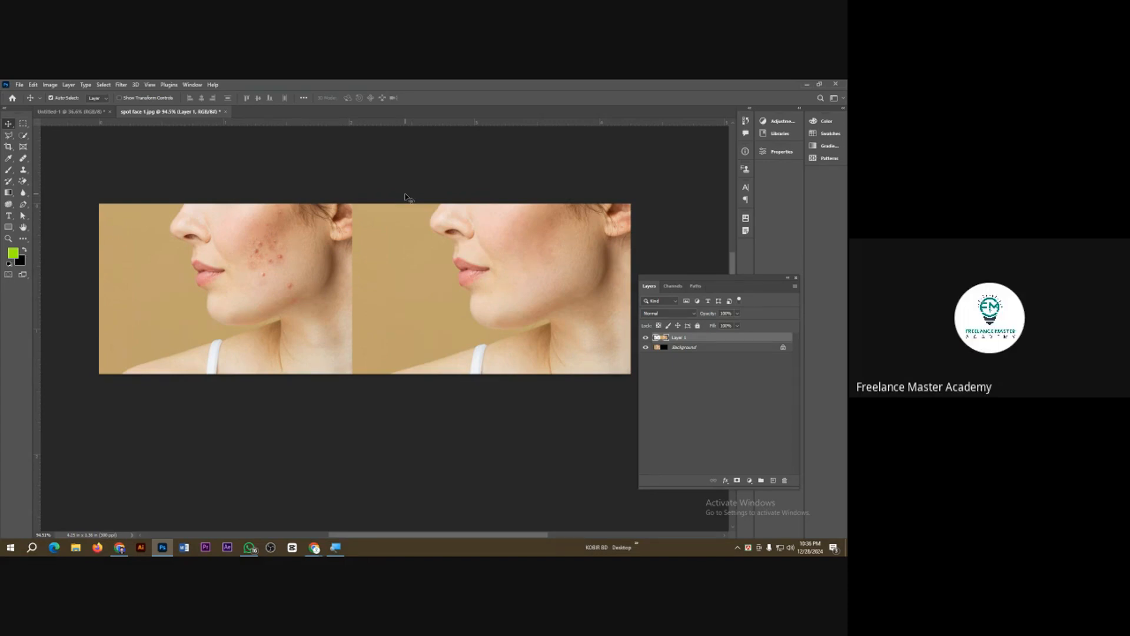
Step: Undo the retouched layer's placement and the canvas extension, select the Background layer and hide the retouched layer
key("ctrl+z")
key("ctrl+z")
key("ctrl+z")
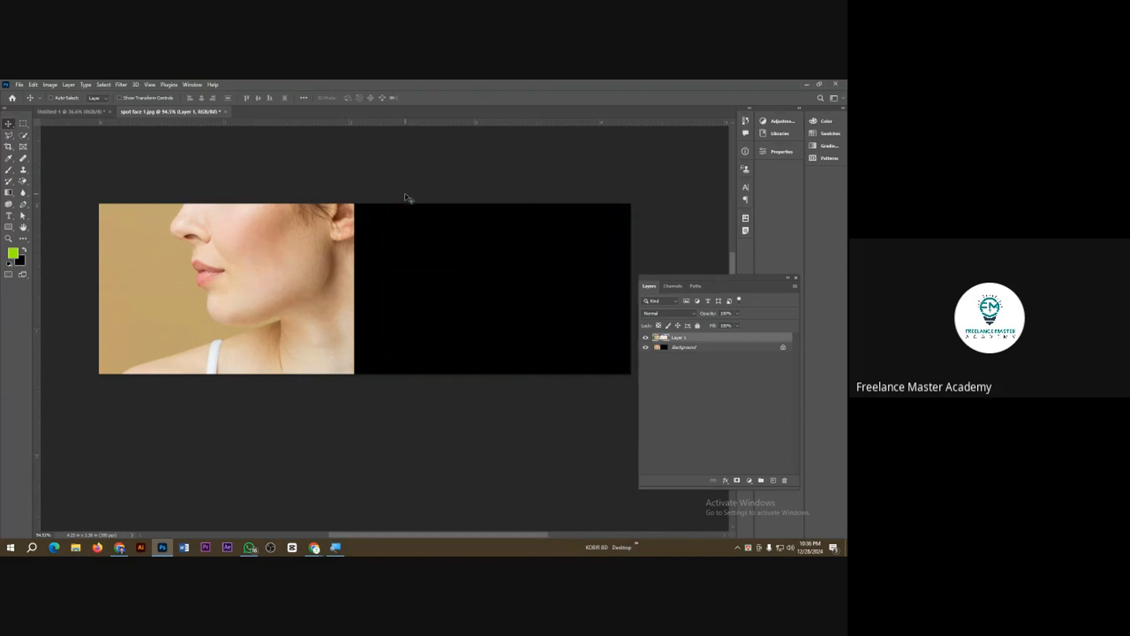
left_click(702, 354)
left_click(646, 340)
scroll(238, 291, "up", 2)
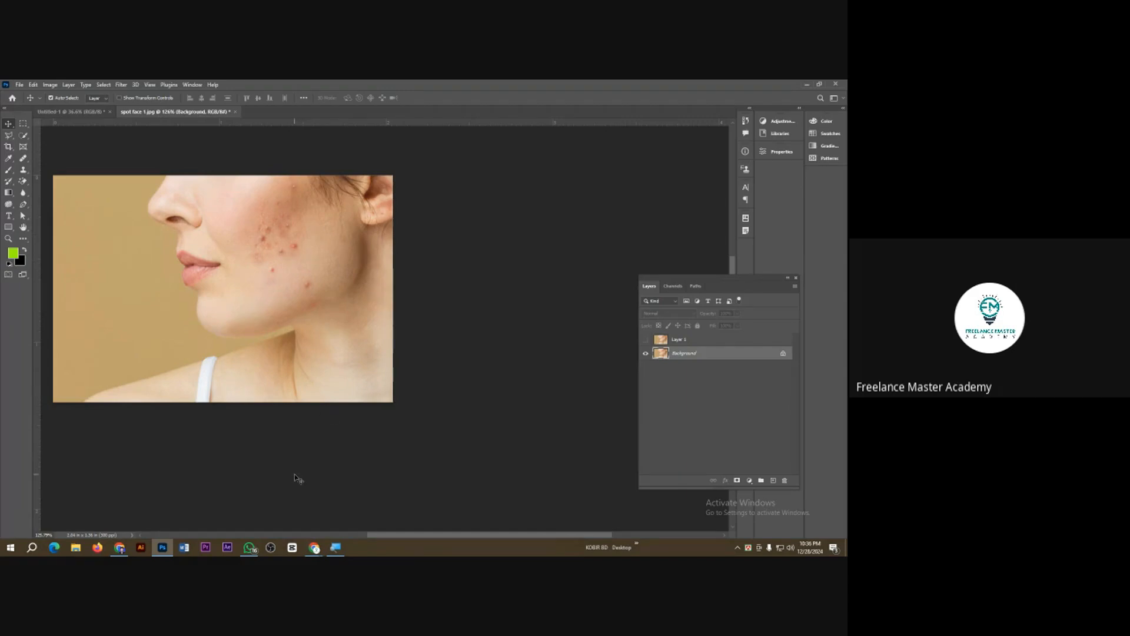
Step: Switch to Chrome and run a Google search for "spot face" in a new tab
mouse_move(315, 548)
left_click(272, 522)
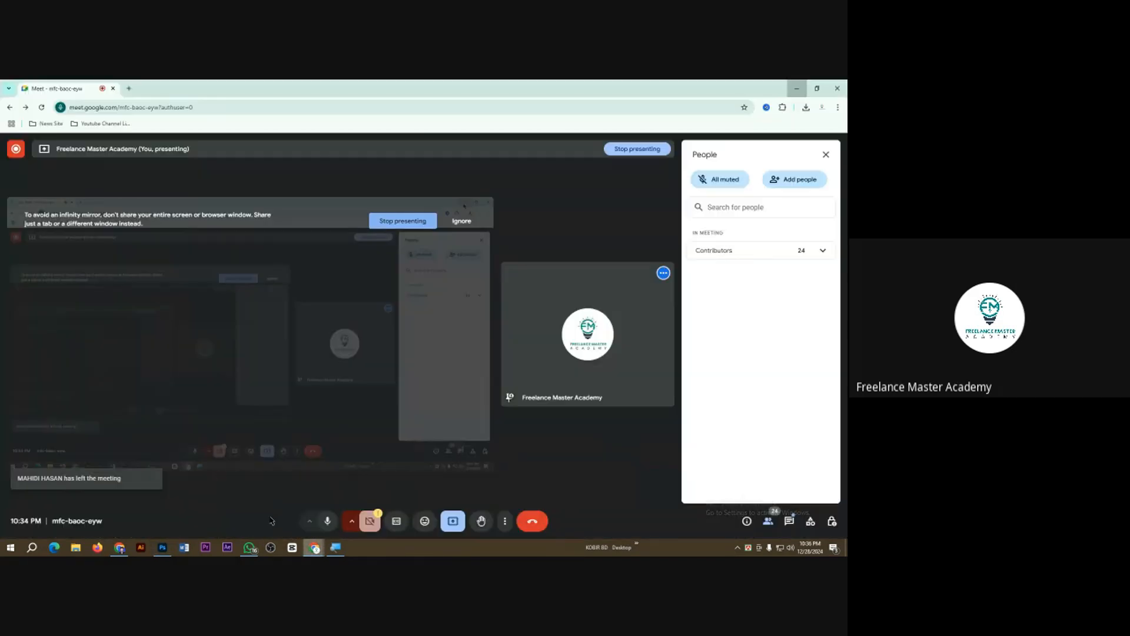
left_click(128, 88)
type("s")
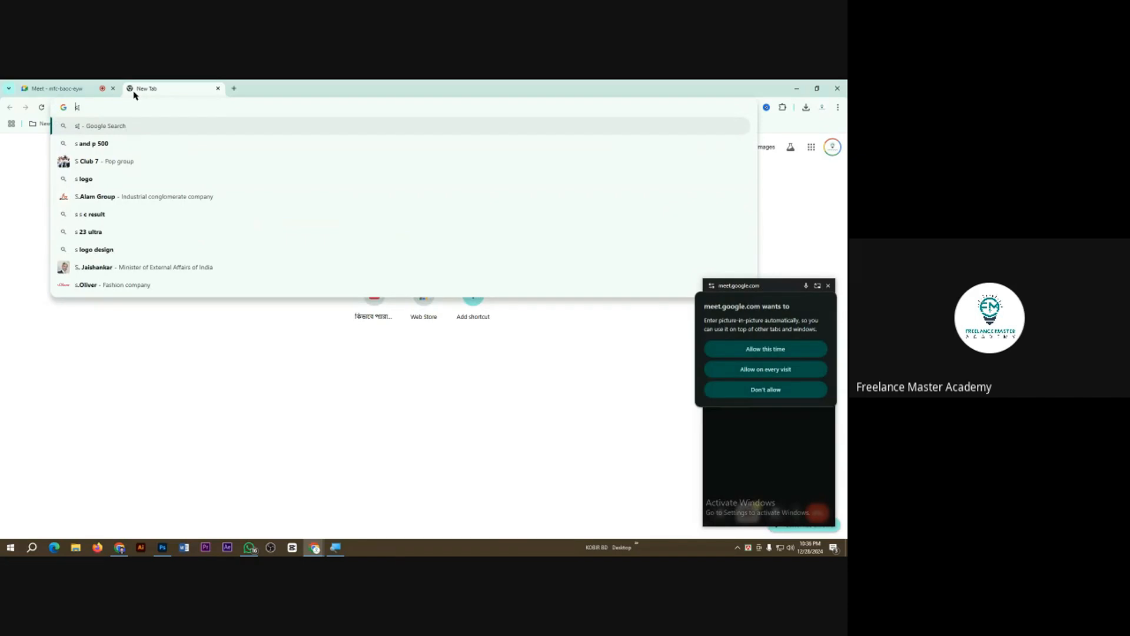
key("BackSpace")
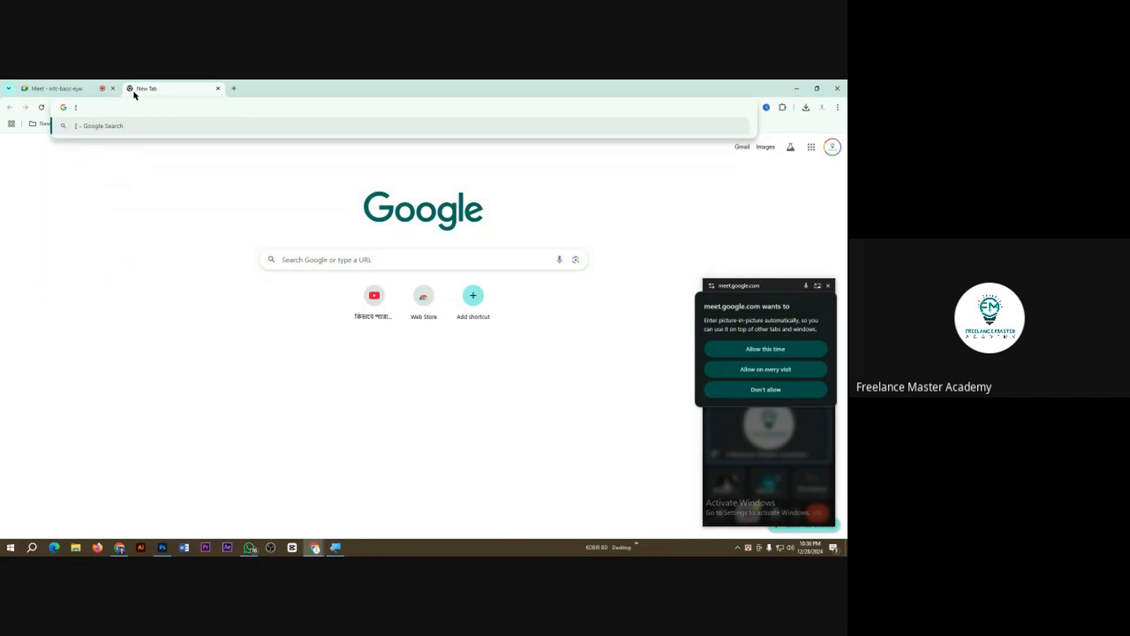
type("spot")
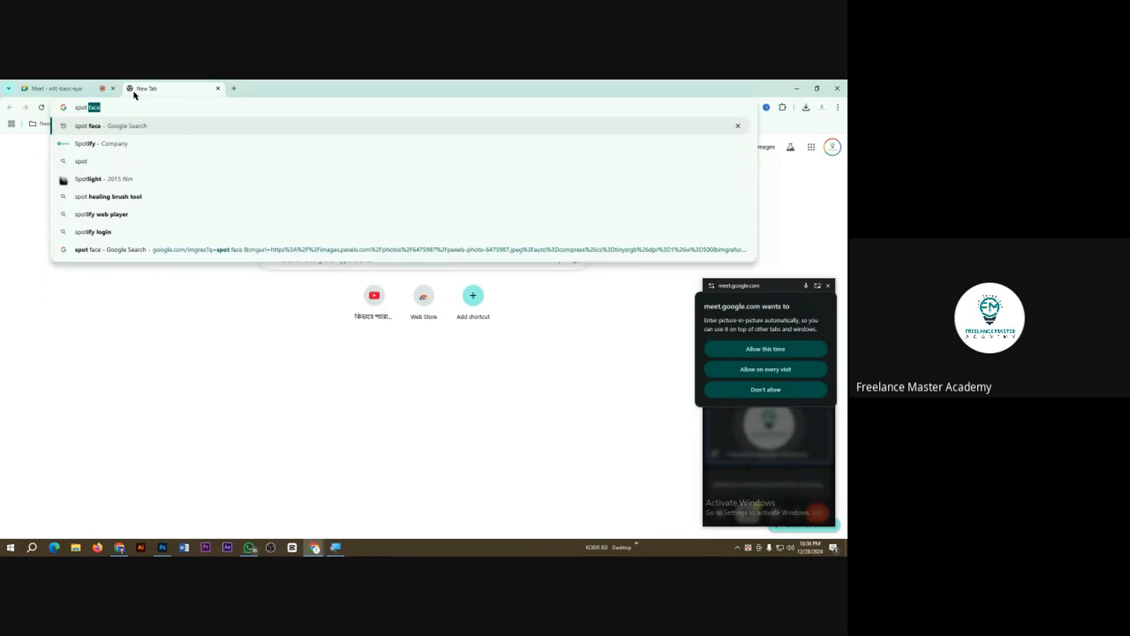
type(" face")
key("Return")
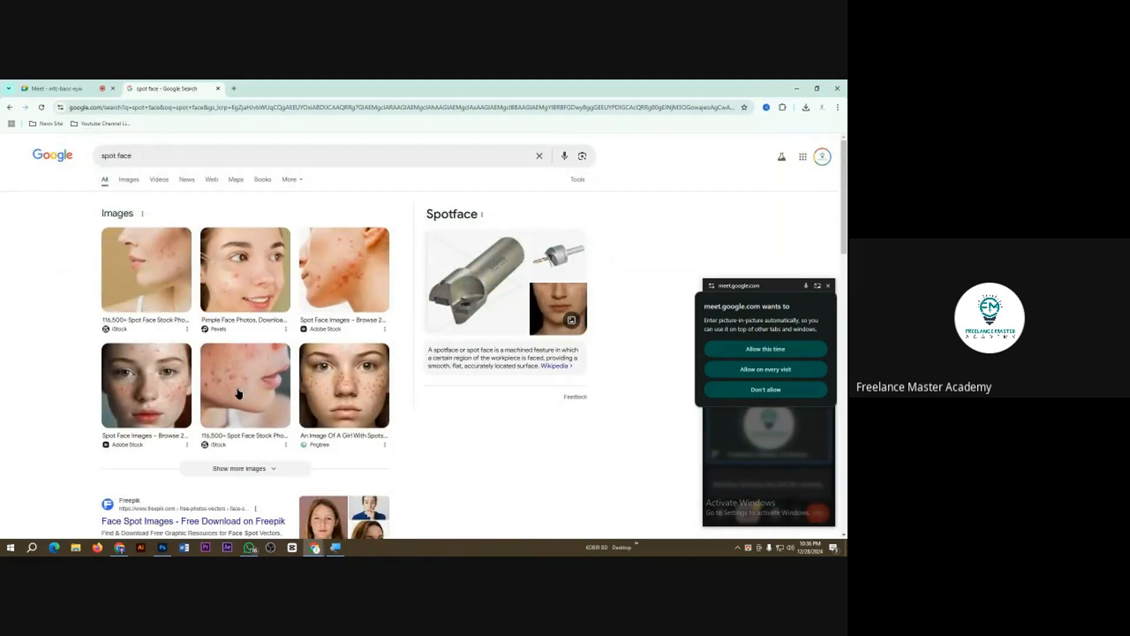
Step: Preview the Adobe Stock side-profile photo with cheek acne and save it in the Class 3 folder as "f"
left_click(333, 282)
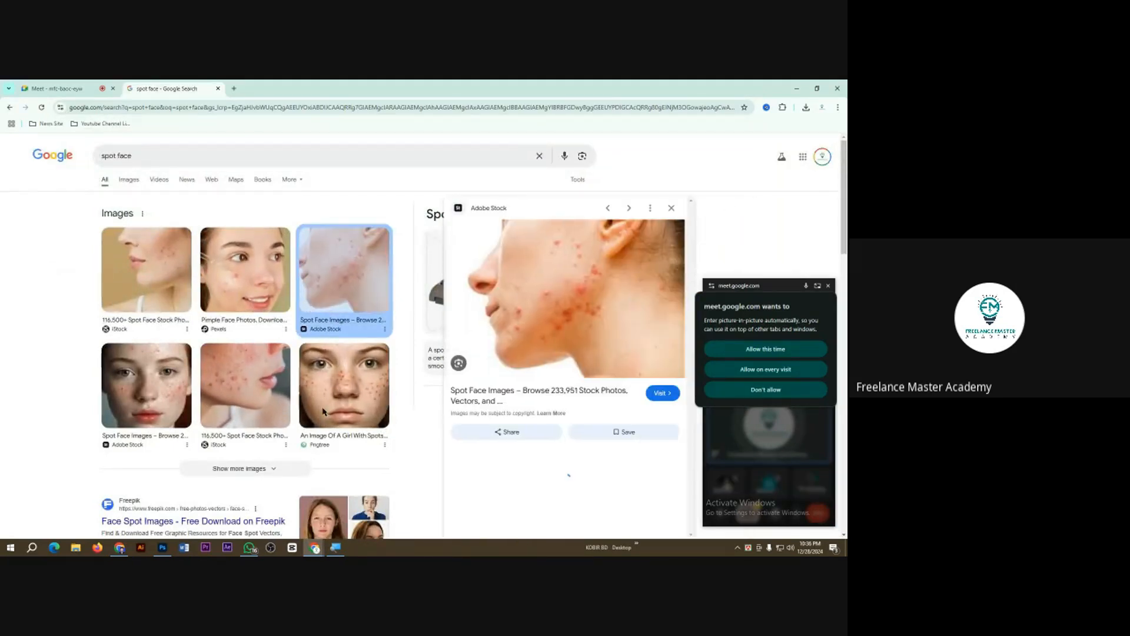
right_click(546, 272)
left_click(594, 413)
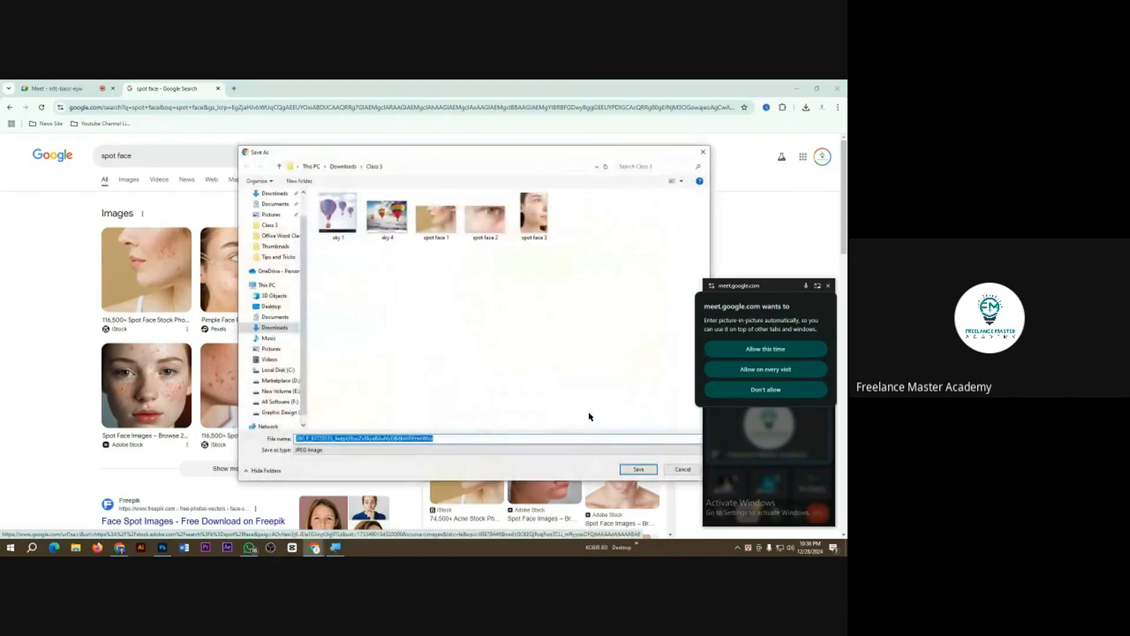
type("f")
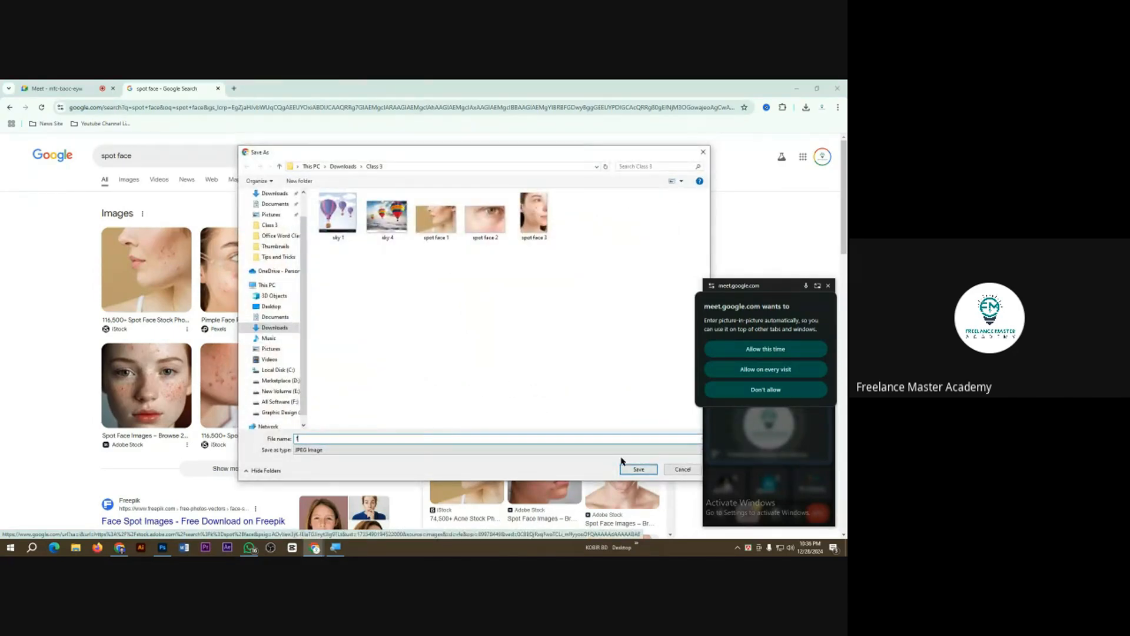
left_click(637, 469)
Step: Switch to Photoshop, open the saved image f, allow Meet's picture-in-picture this time and close its floating window
left_click(163, 548)
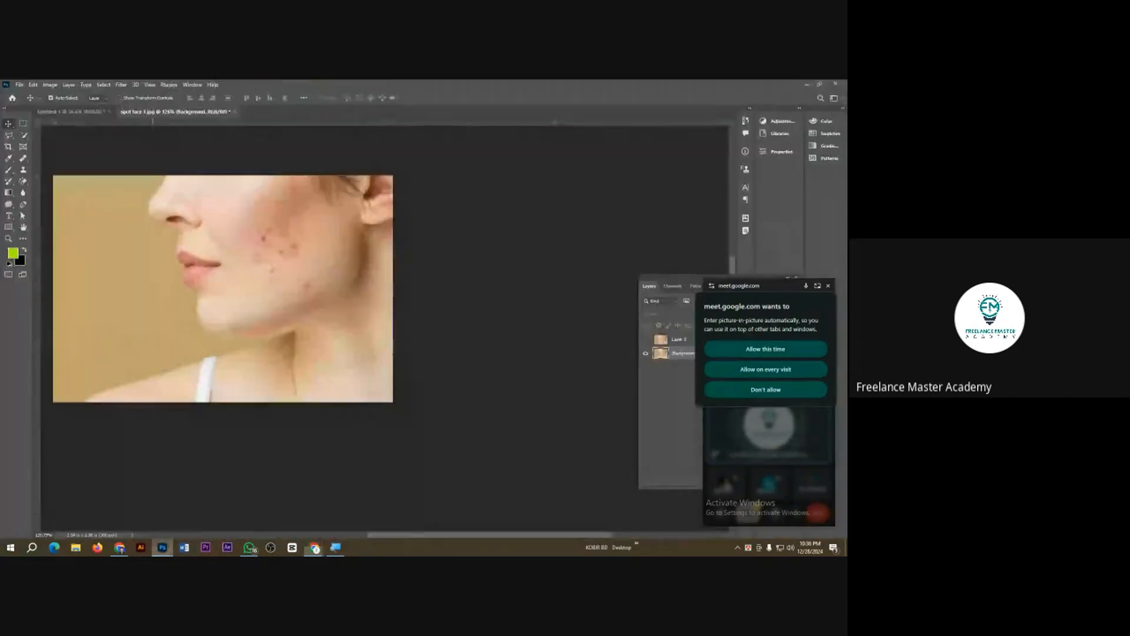
key("ctrl+o")
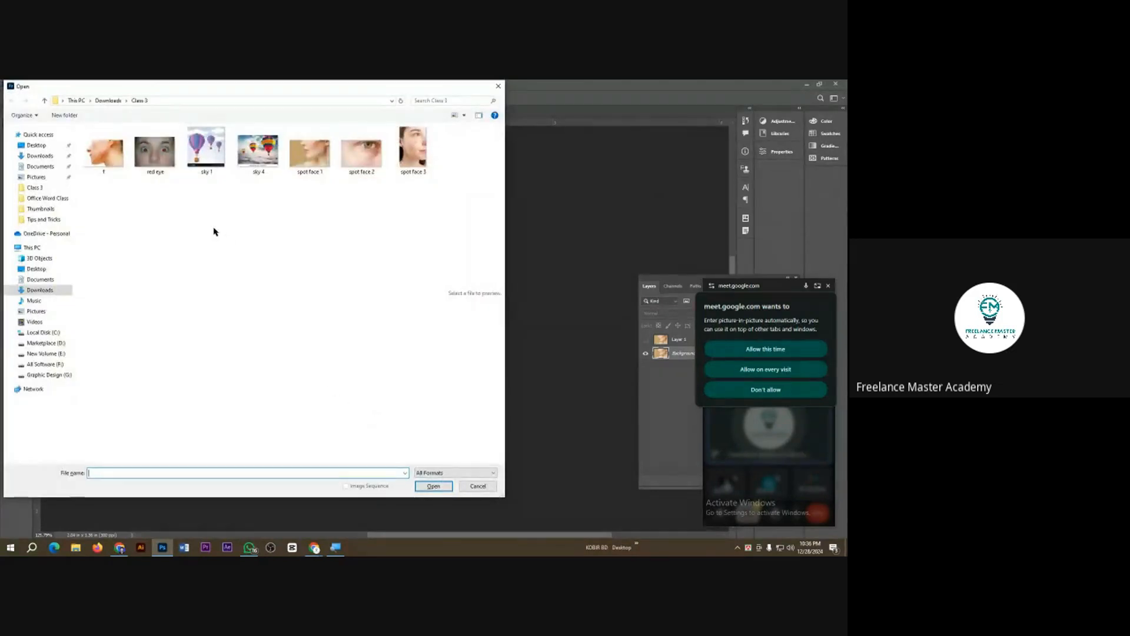
double_click(100, 170)
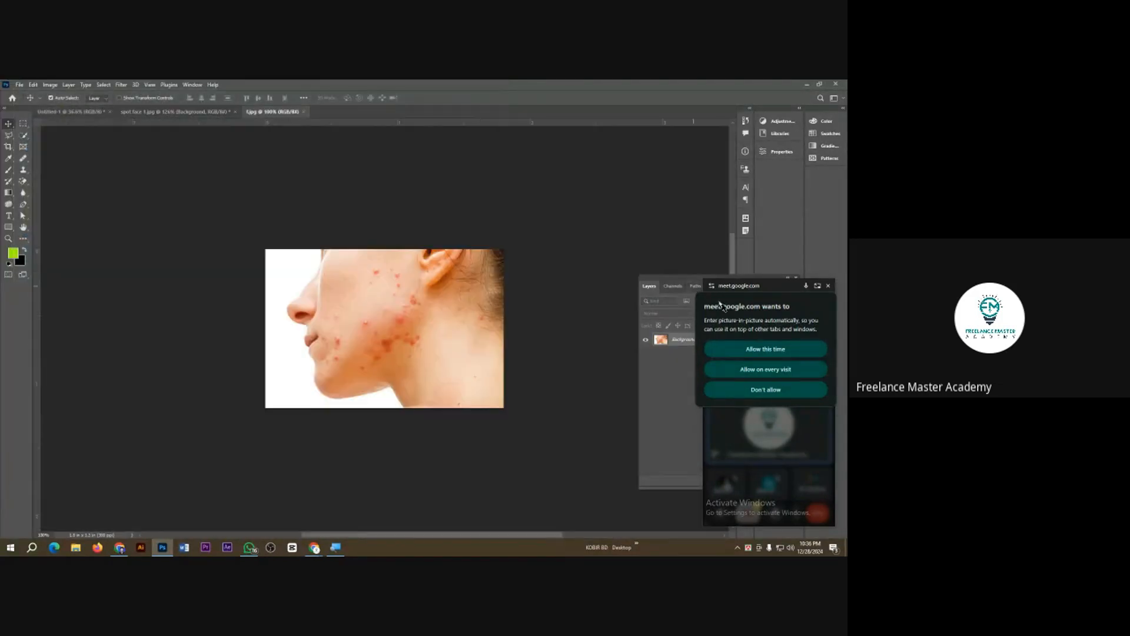
left_click(744, 350)
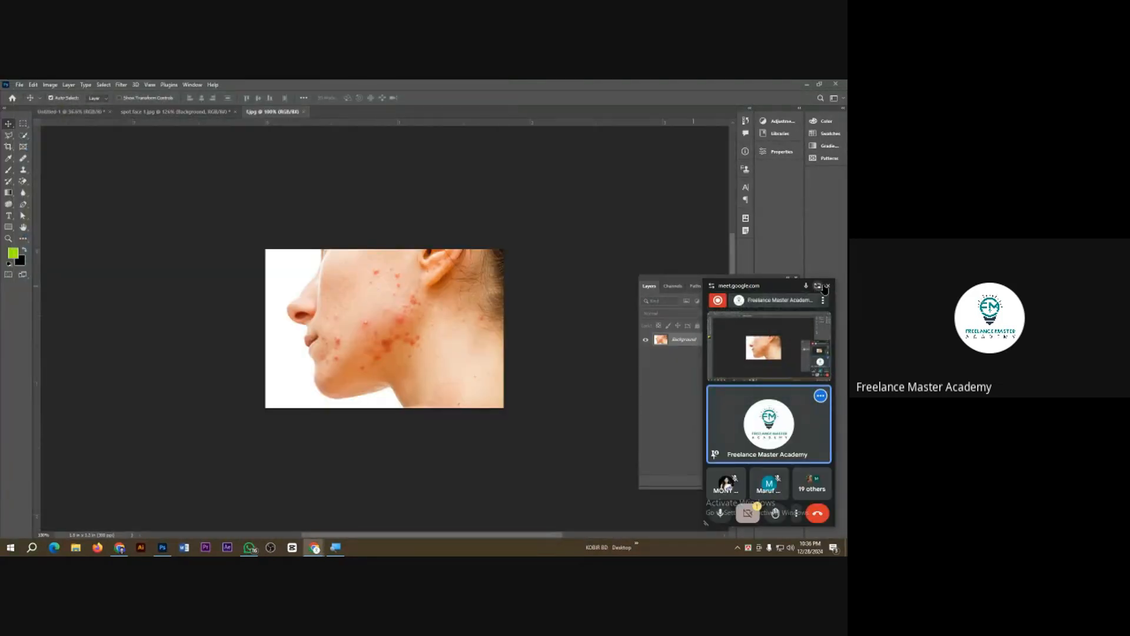
left_click(827, 286)
scroll(404, 326, "up", 3)
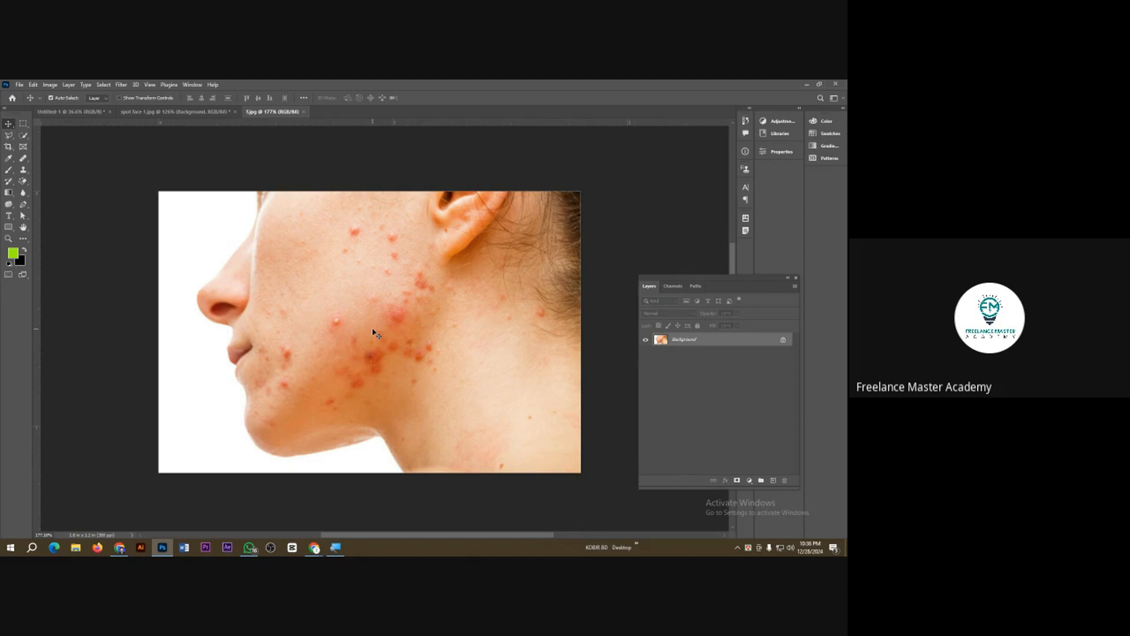
Step: Duplicate the Background layer and heal the spots across the upper and middle cheek with the Healing Brush
key("ctrl+j")
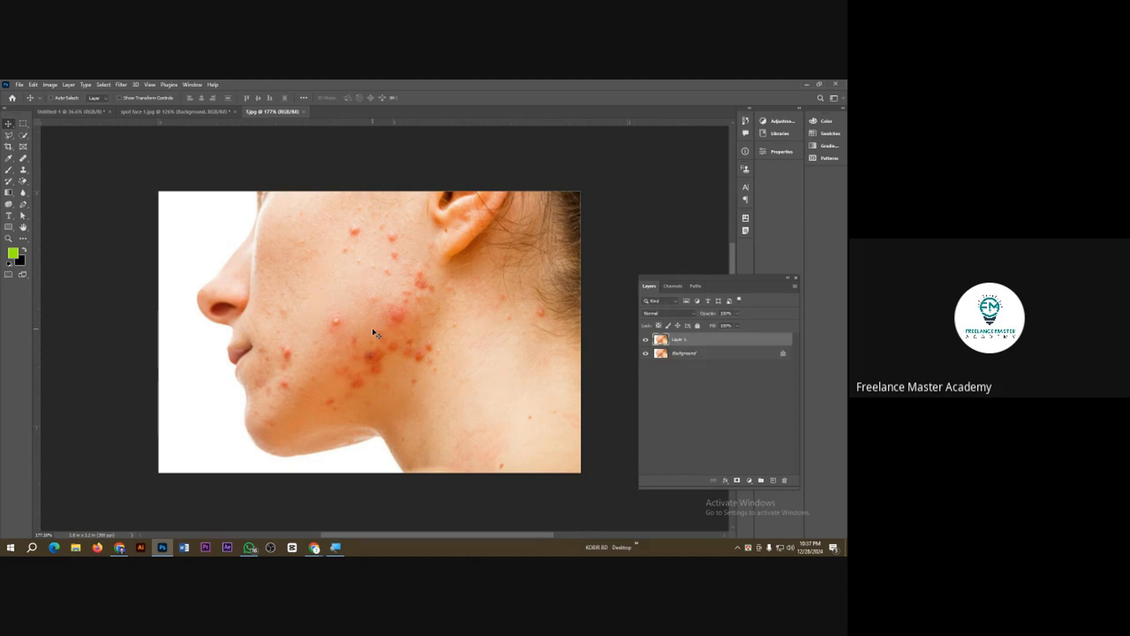
scroll(358, 340, "up", 2)
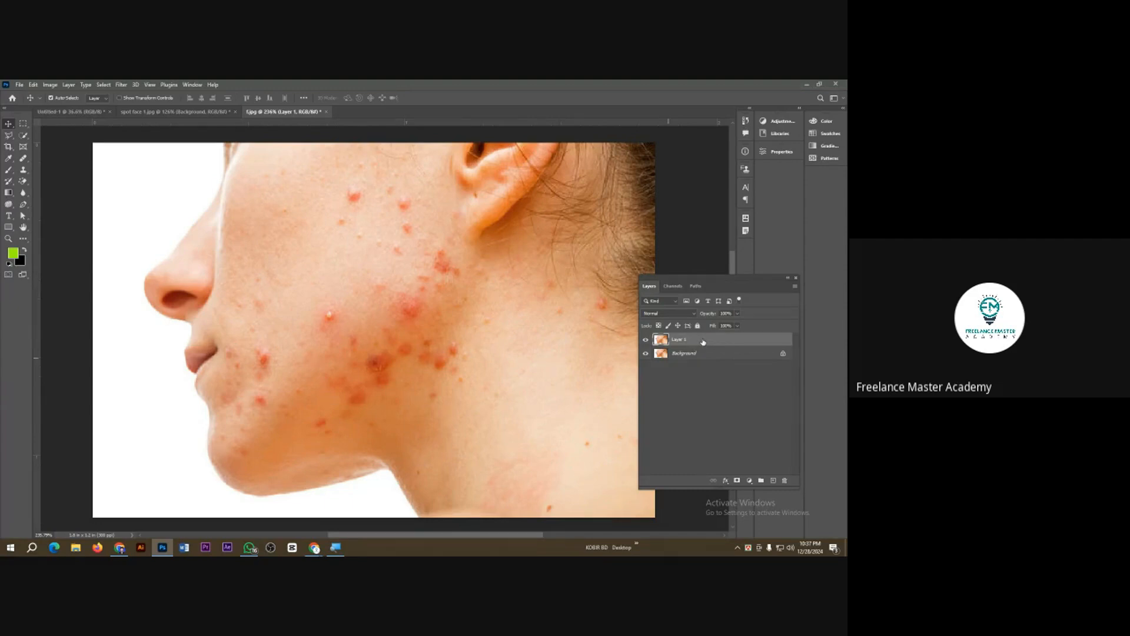
left_click(22, 159)
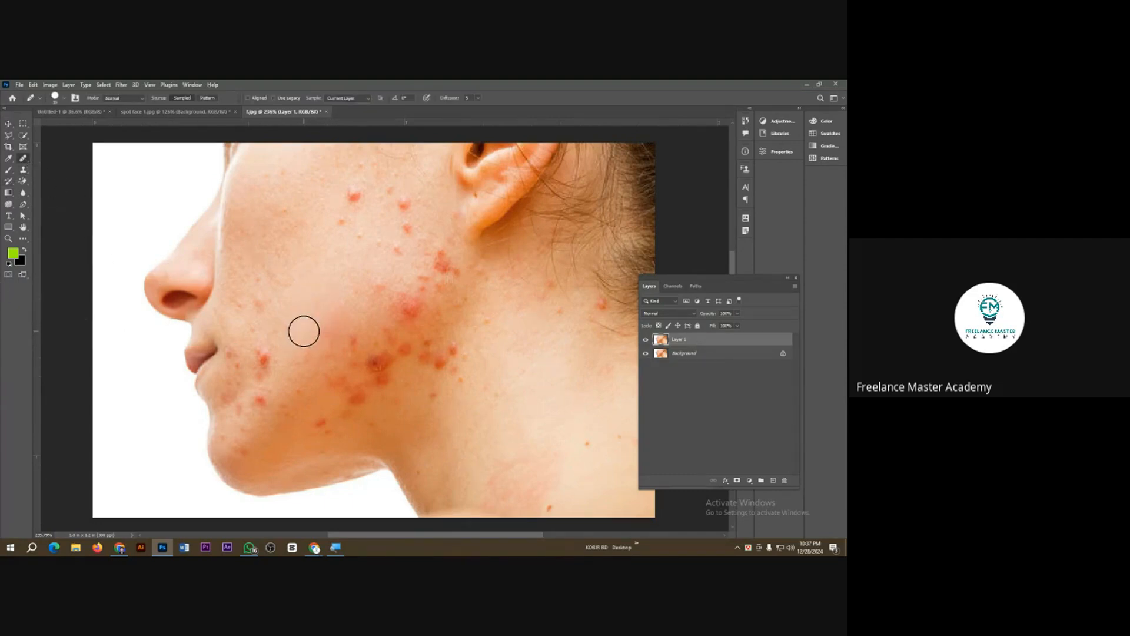
left_click(273, 307, "alt")
left_click(247, 323)
left_click(281, 282)
left_click(281, 251, "alt")
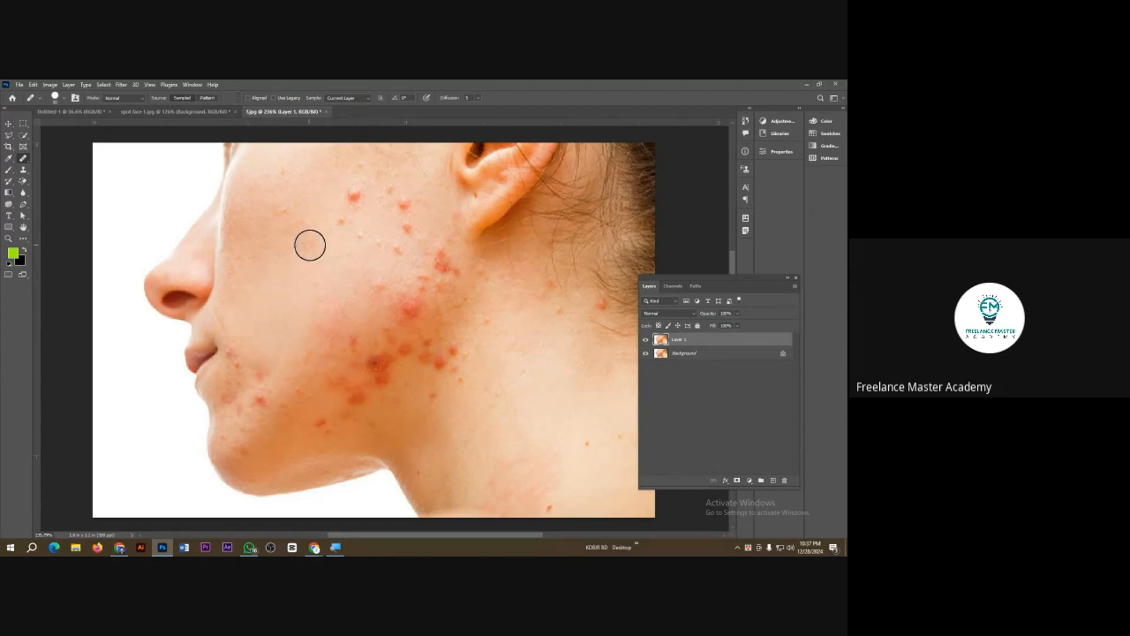
left_click(339, 227)
left_click(313, 229, "alt")
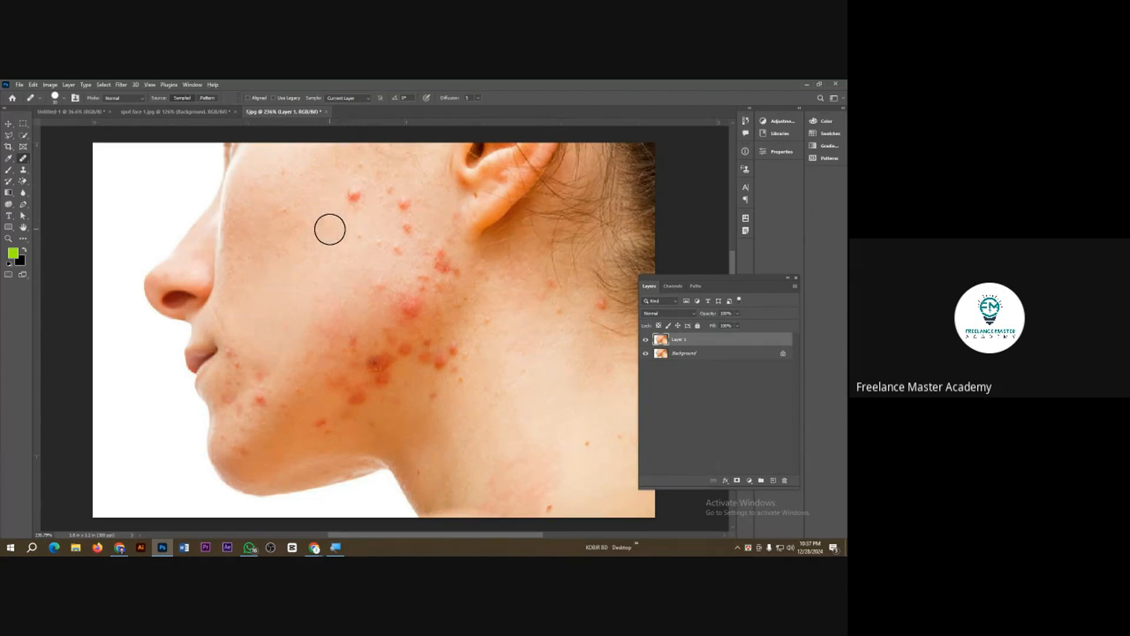
left_click(355, 196)
left_click(353, 213, "alt")
mouse_move(387, 197)
left_mouse_down()
mouse_move(396, 195)
mouse_move(391, 237)
mouse_move(404, 240)
mouse_move(363, 250)
mouse_move(366, 286)
mouse_move(409, 306)
mouse_move(414, 275)
mouse_move(431, 263)
mouse_move(444, 274)
mouse_move(430, 258)
mouse_move(452, 273)
left_mouse_up()
left_click(338, 267, "alt")
left_click(323, 293, "alt")
left_click(355, 342)
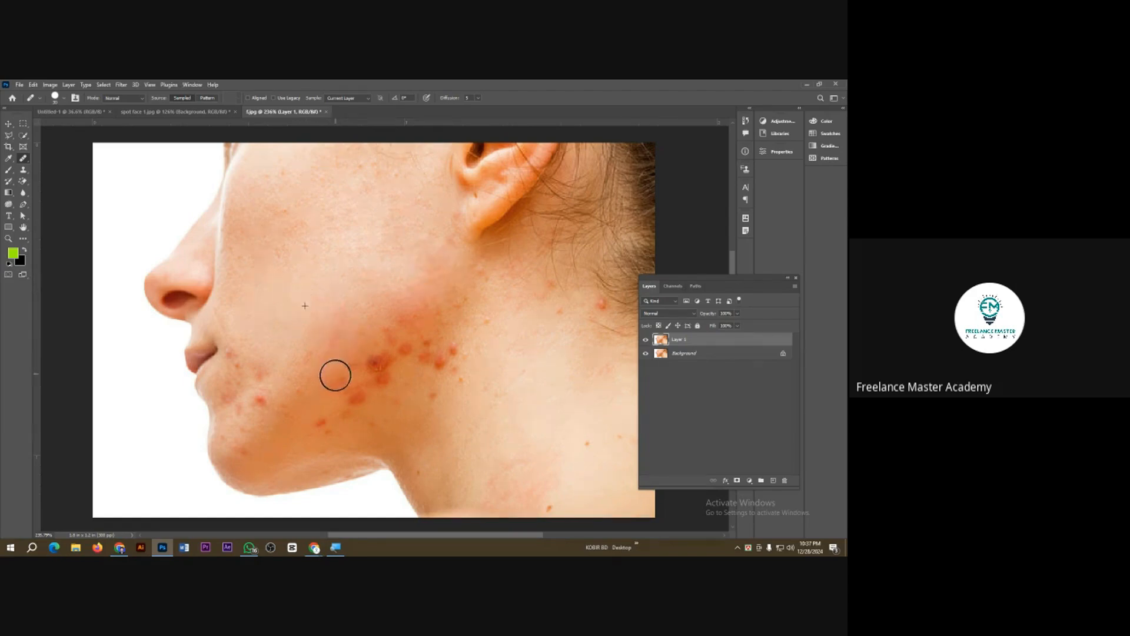
Step: Heal the dark red spots on the lower cheek and along the jawline
left_click(325, 381)
left_click(328, 346)
left_click(372, 368)
left_click(346, 398)
left_click(323, 424)
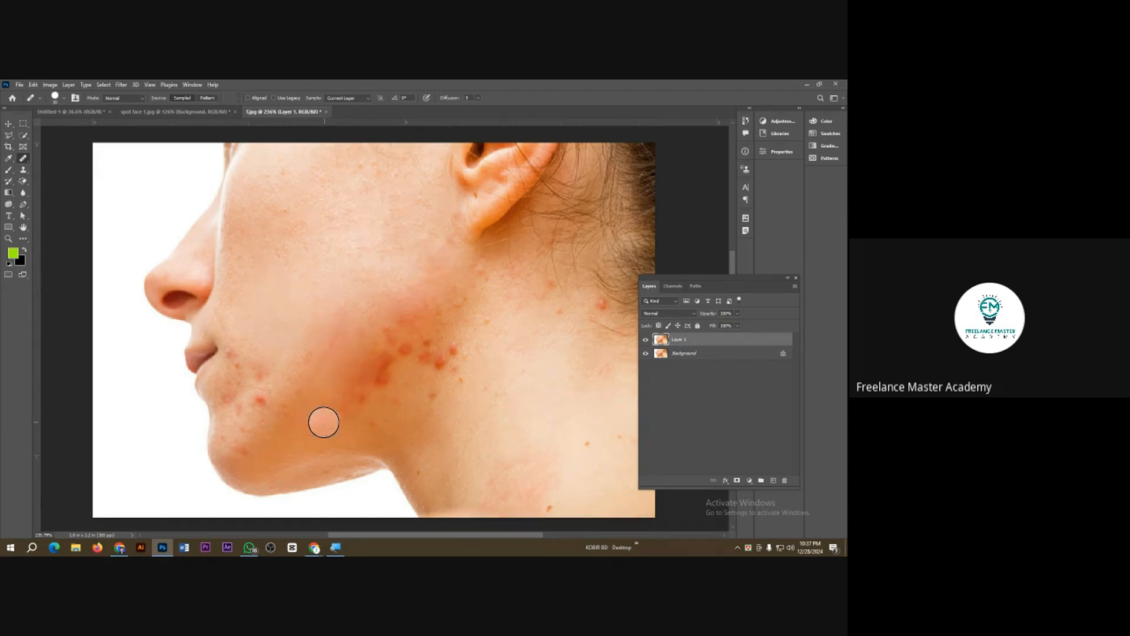
left_click(361, 370)
left_click(344, 408)
left_click(379, 376)
left_click(383, 348)
left_click(368, 332)
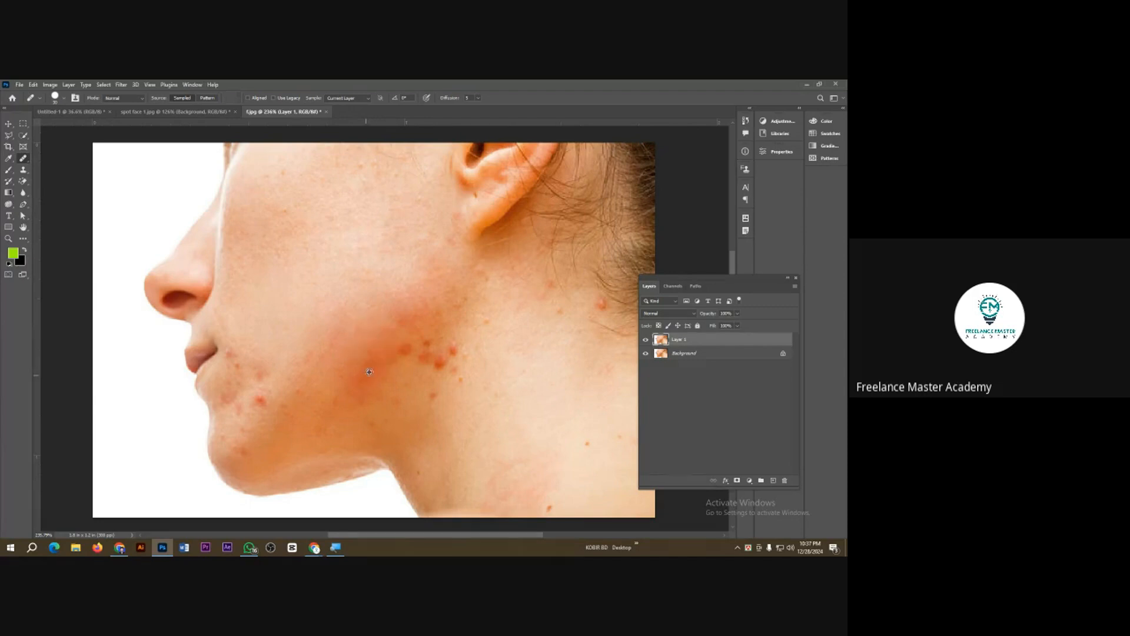
Step: Heal the spot cluster at the back of the jaw and the small marks on the adjoining neck
left_click(399, 349)
left_click(413, 341)
left_click(422, 353)
left_click(401, 364)
left_click(443, 343)
left_click(441, 361)
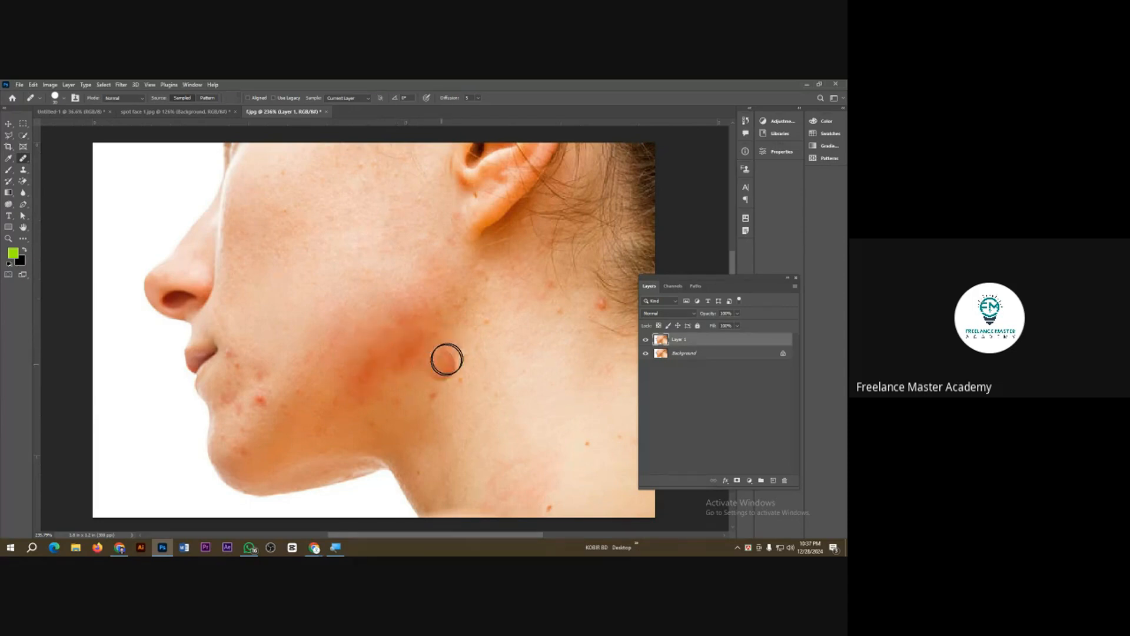
left_click(434, 394)
left_click(456, 372)
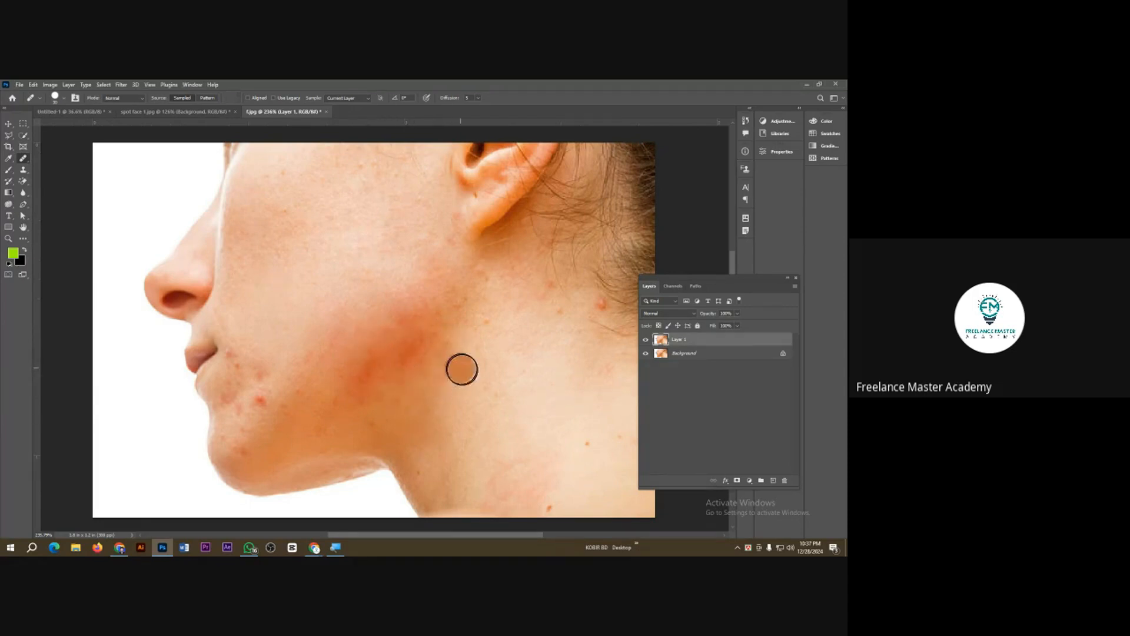
left_click(487, 322)
left_click(483, 364)
Step: Sample clean cheek skin and heal the blemishes beside the mouth and on the chin
left_click(276, 353, "alt")
left_click(254, 400)
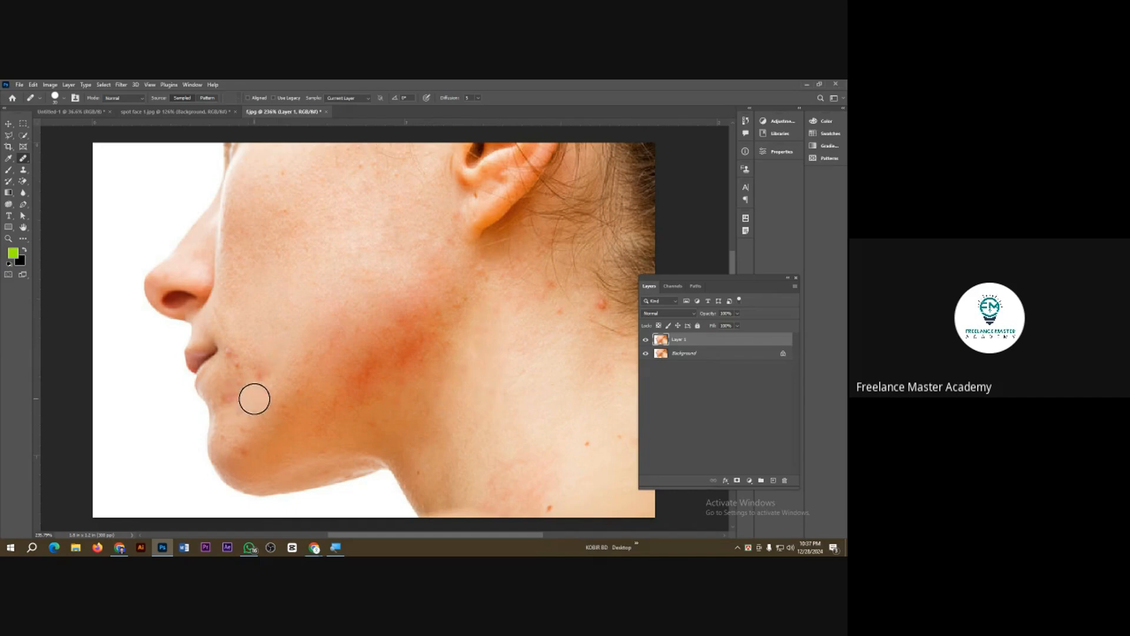
left_click(256, 368)
left_click(240, 351)
left_click(242, 372)
left_click(235, 403)
left_click(227, 433)
left_click(242, 449)
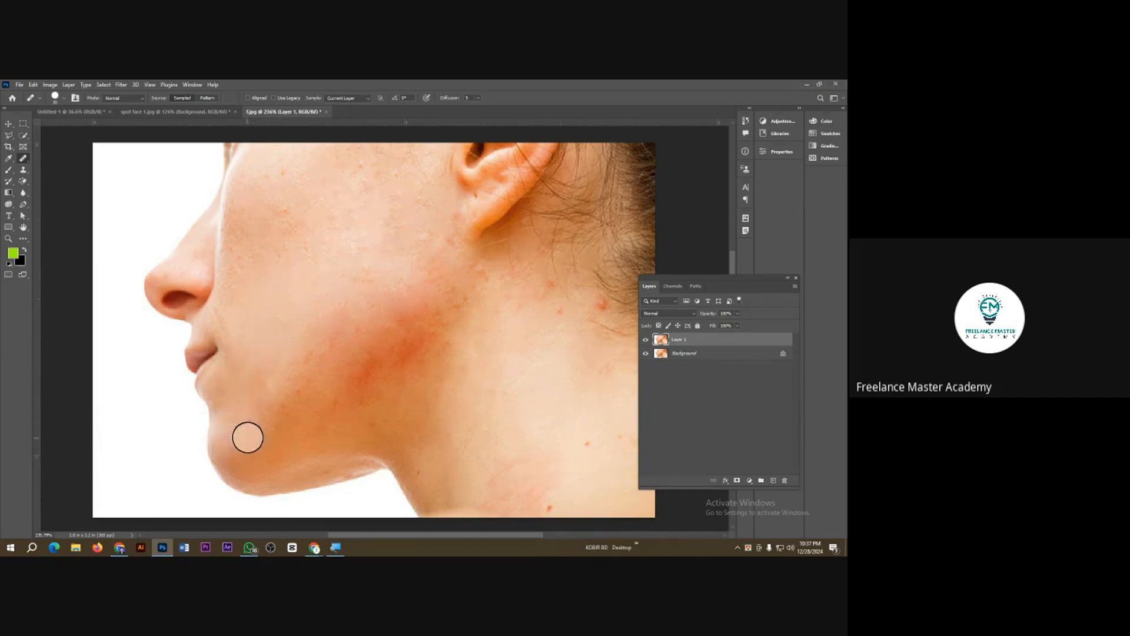
Step: Touch up the remaining small marks on the skin below the earlobe with the Healing Brush
scroll(346, 250, "down", 4)
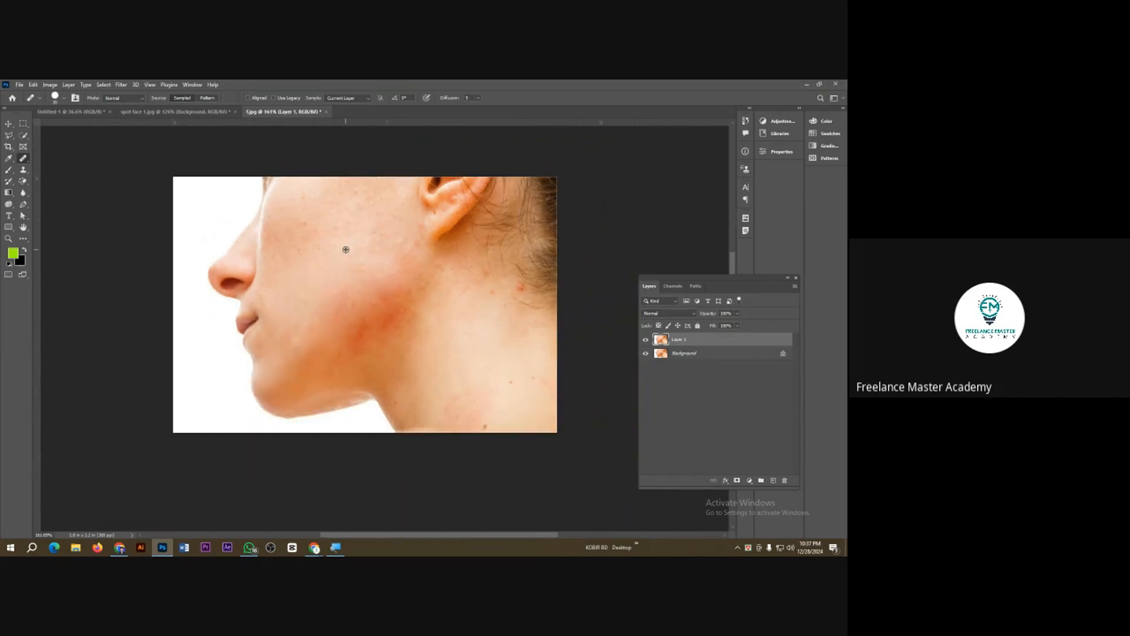
scroll(461, 312, "up", 4)
left_click(444, 307, "alt")
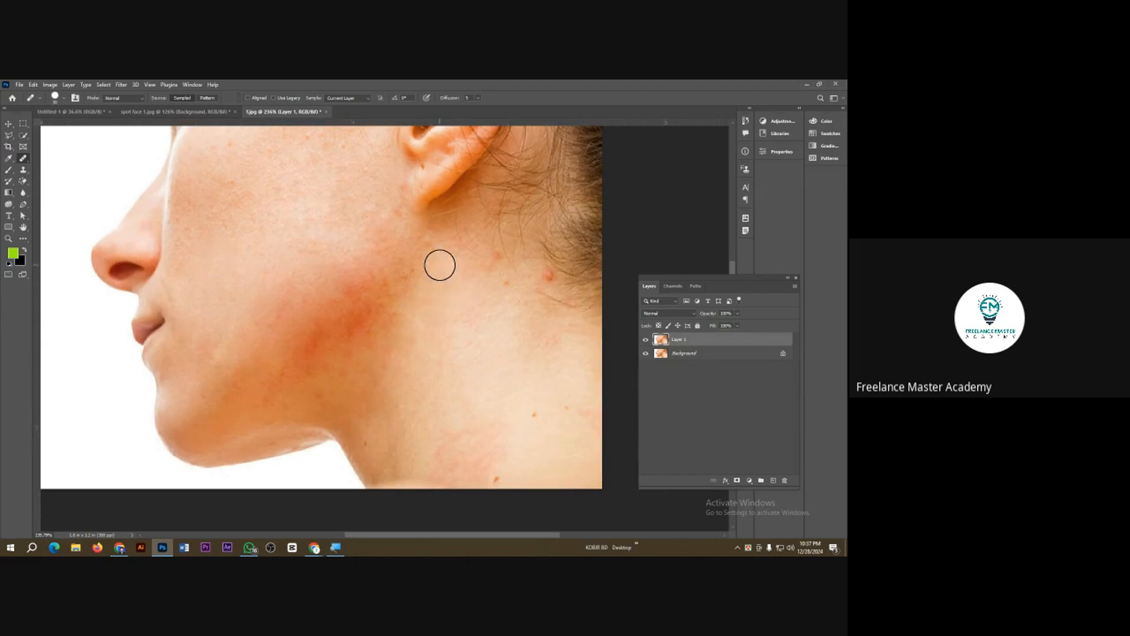
left_click(429, 244)
left_click(439, 267)
left_click_drag(478, 352, 436, 356)
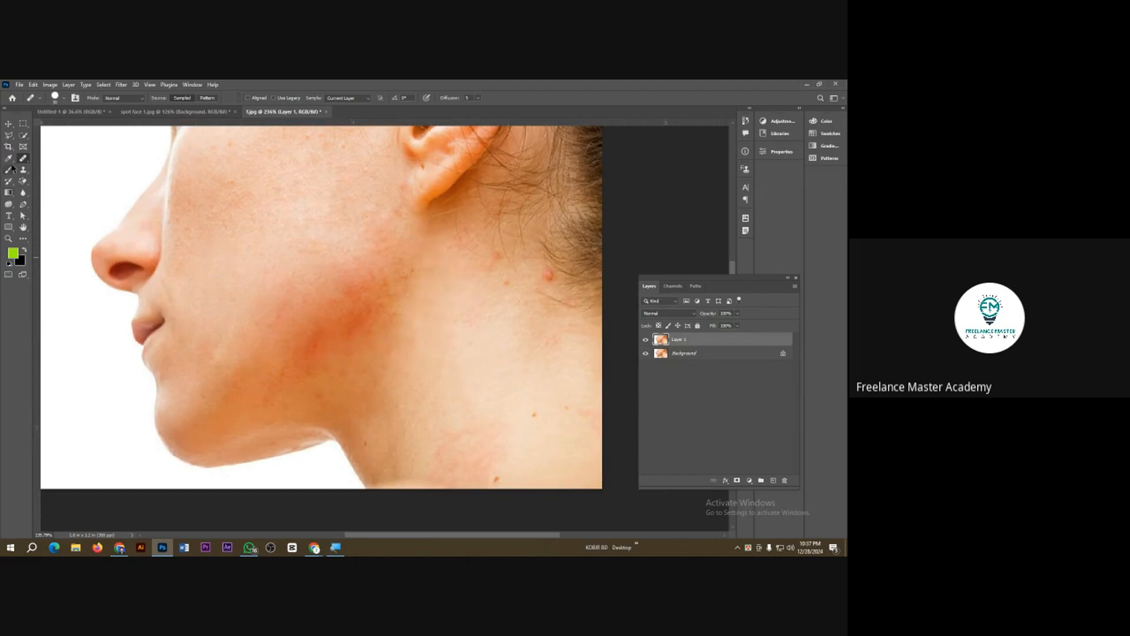
Step: Extend the canvas to the right of the photo with the Crop tool, about 3.8 in wide overall
left_click(8, 147)
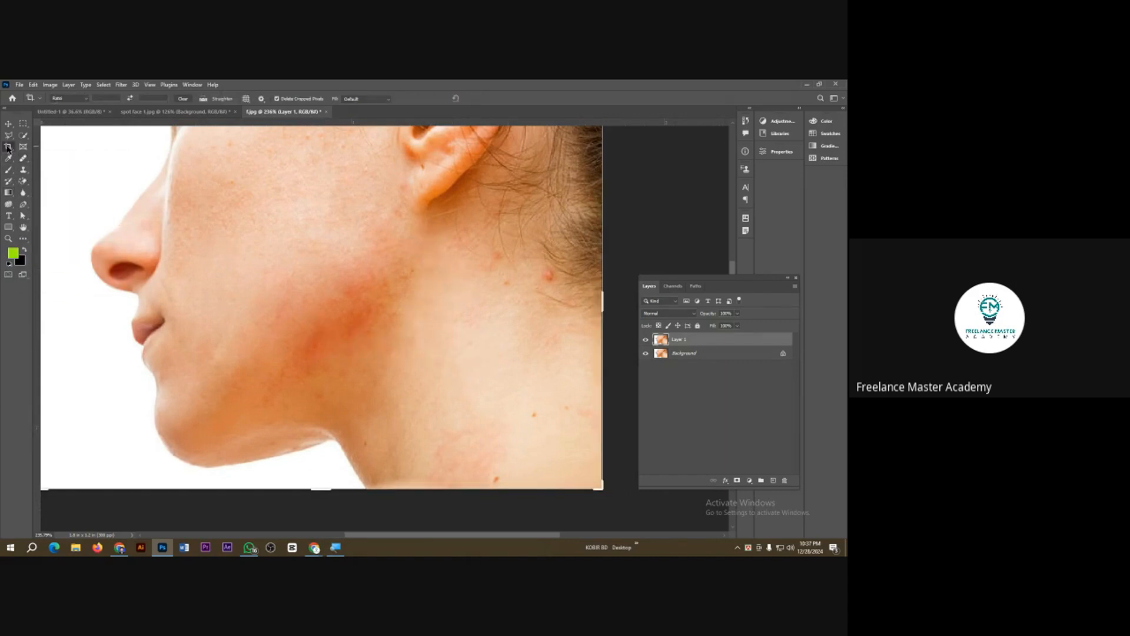
scroll(145, 274, "down", 2)
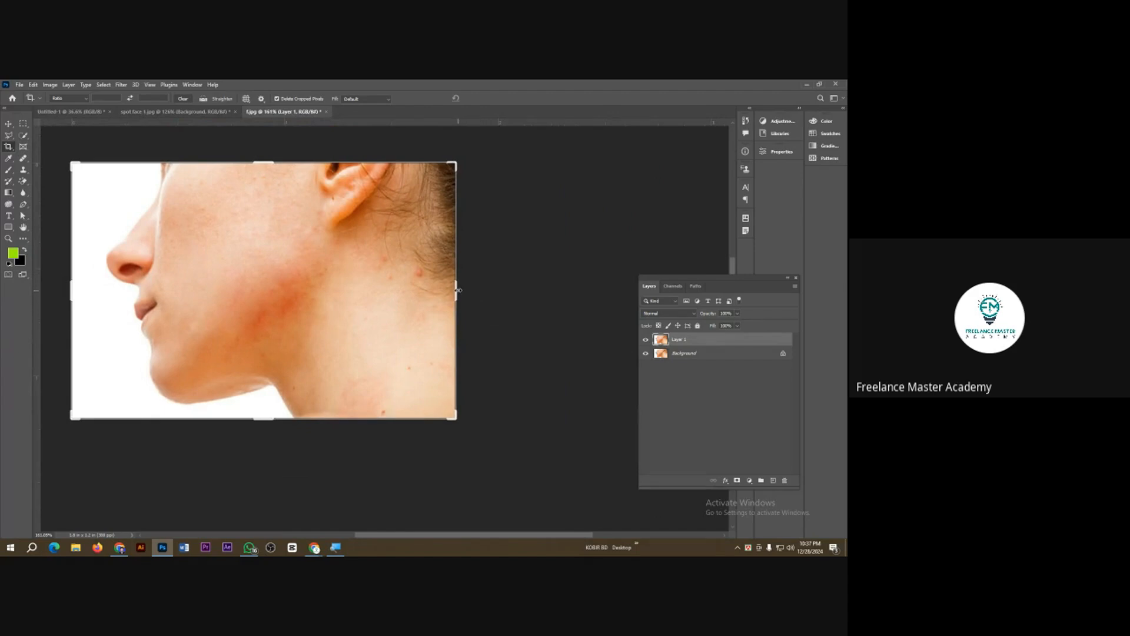
left_click_drag(457, 290, 664, 288)
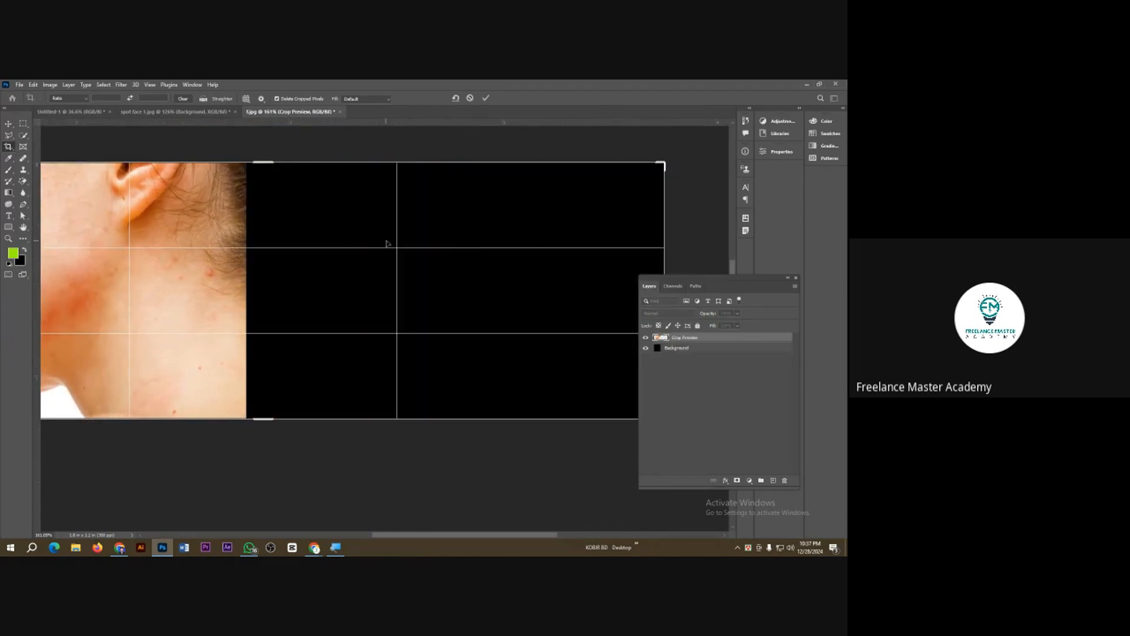
left_click(489, 99)
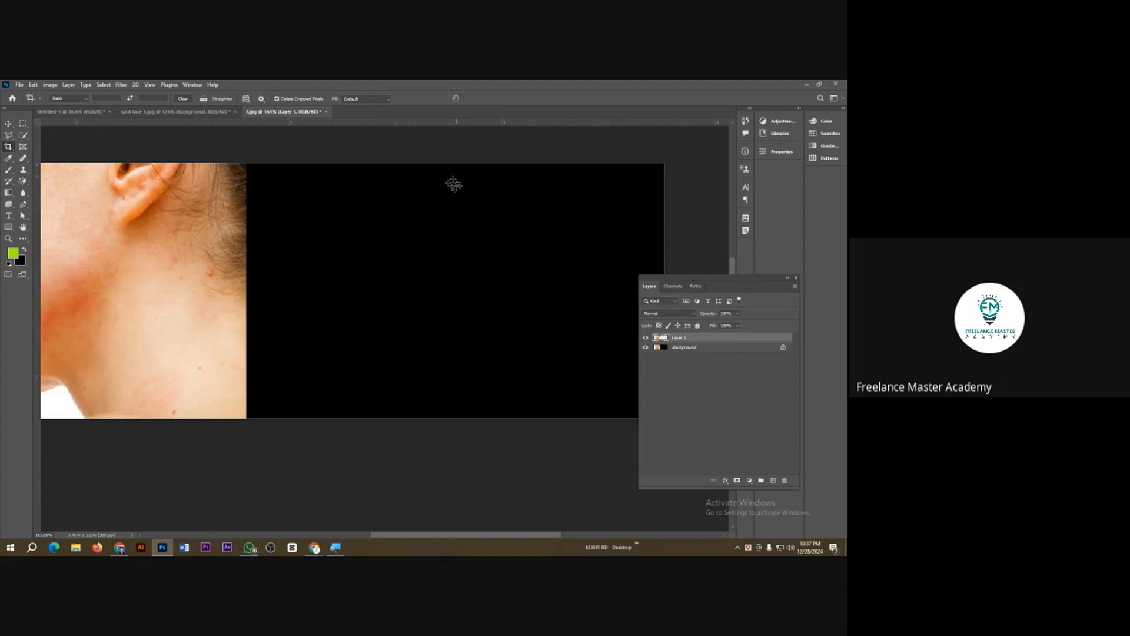
Step: Move the retouched layer onto the empty right half, beside the original face, for a before-and-after comparison
left_click(7, 124)
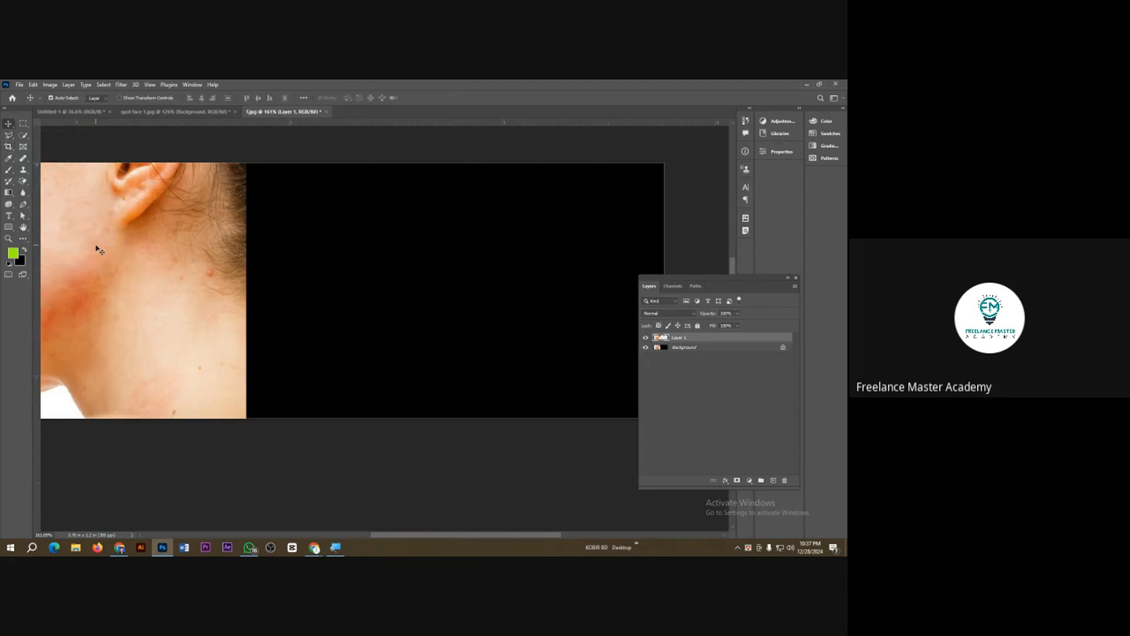
left_click_drag(91, 245, 504, 238)
scroll(519, 255, "down", 3)
scroll(218, 265, "up", 2)
scroll(218, 266, "down", 2)
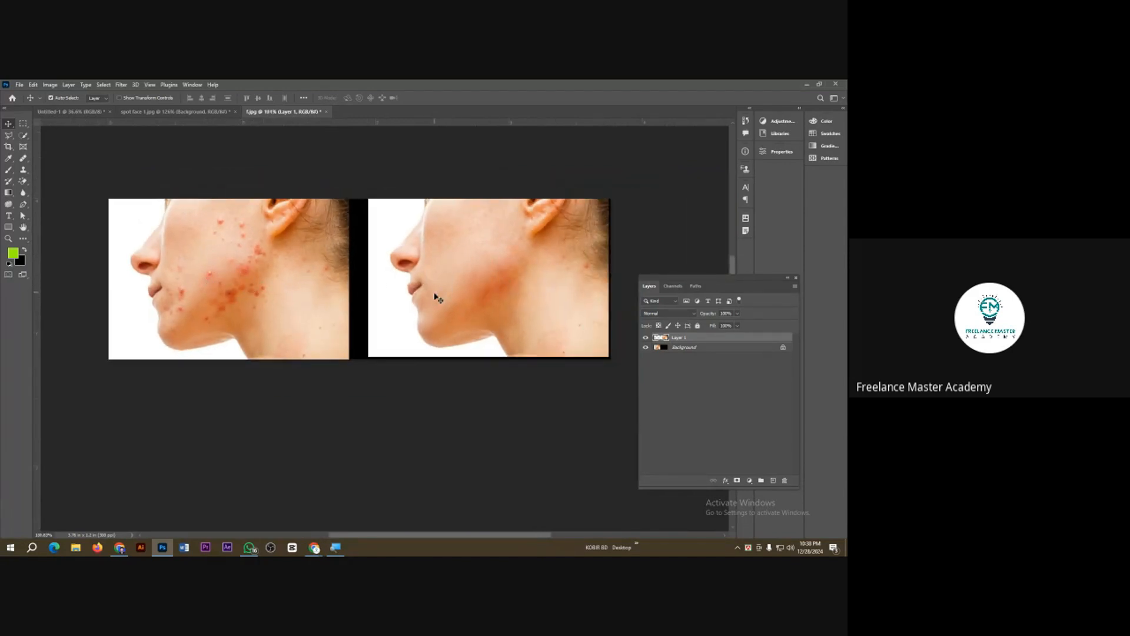
scroll(332, 293, "up", 1)
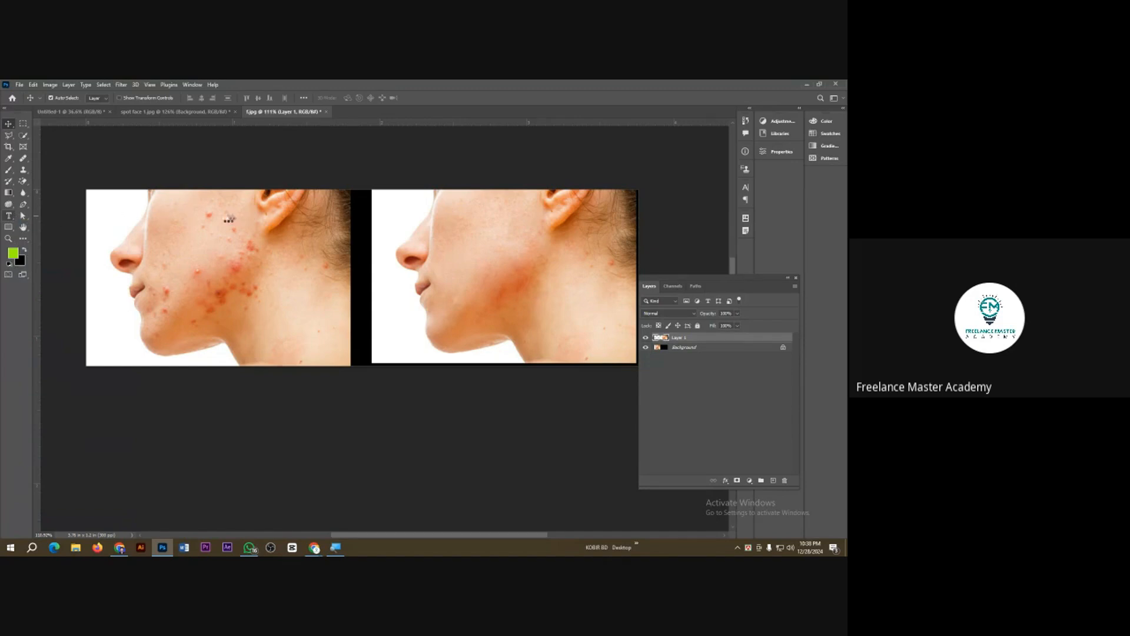
Step: Add a white "BEFORE" text label near the upper edge of the original blemished face
key("t")
left_click(187, 203)
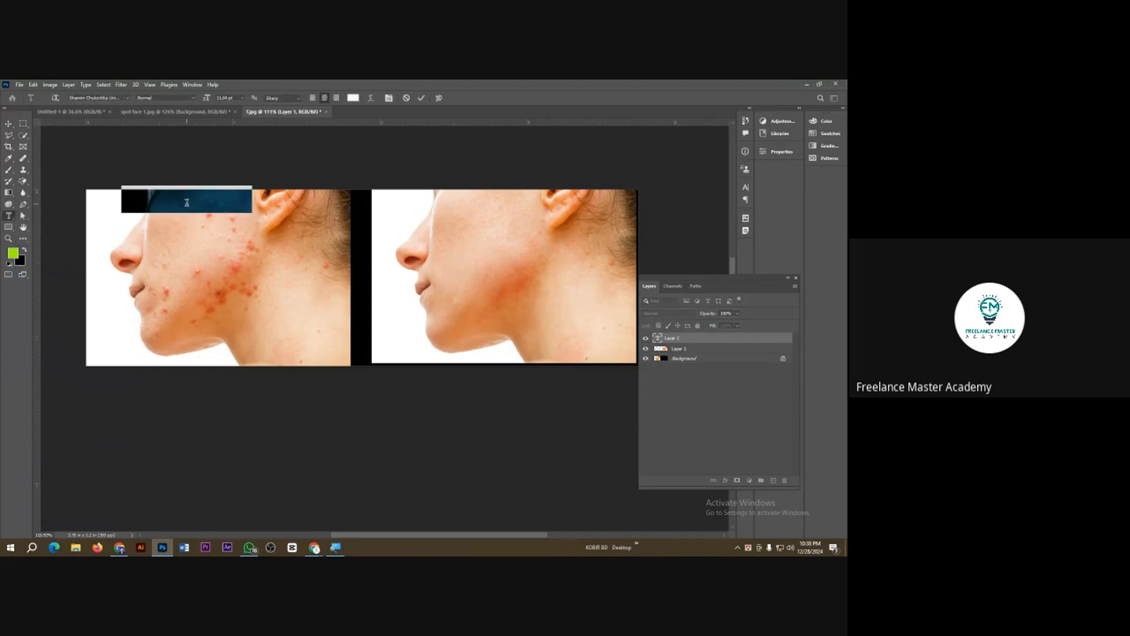
key("BackSpace")
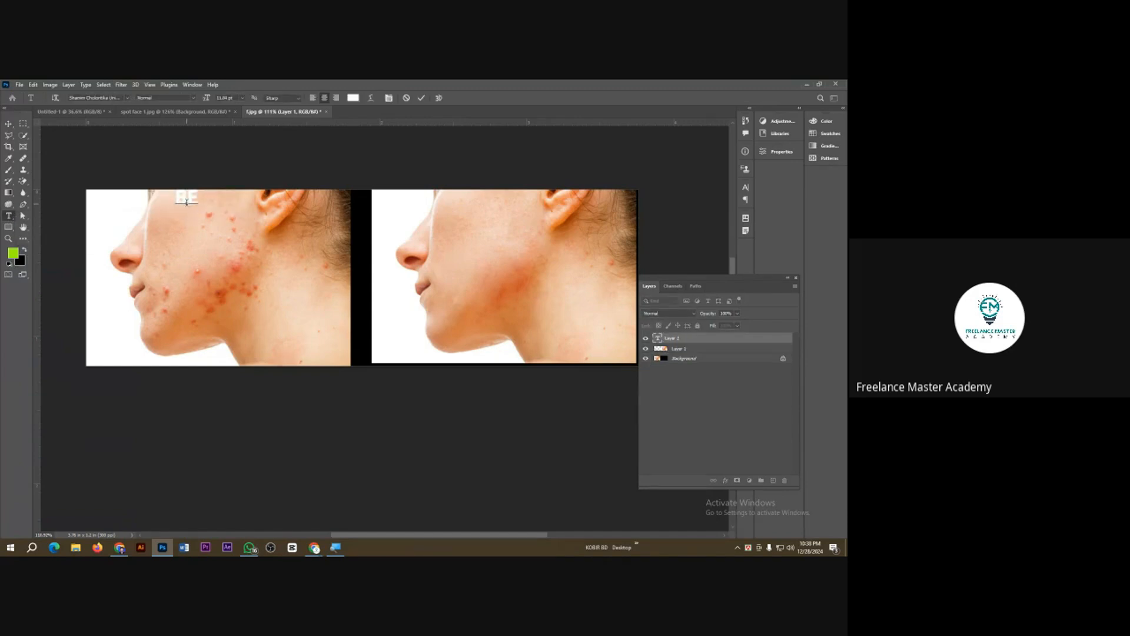
type("BEFORE")
left_click(8, 124)
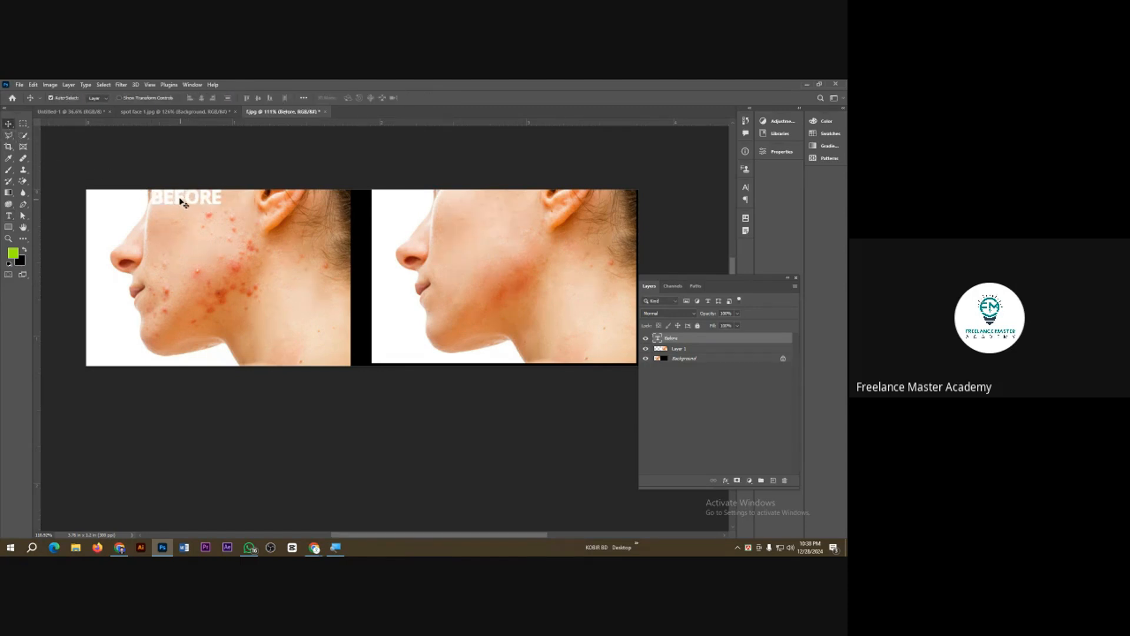
Step: Duplicate the BEFORE label onto the upper part of the retouched face and change the copy's text to "AFTER"
left_click_drag(181, 201, 498, 205)
double_click(497, 203)
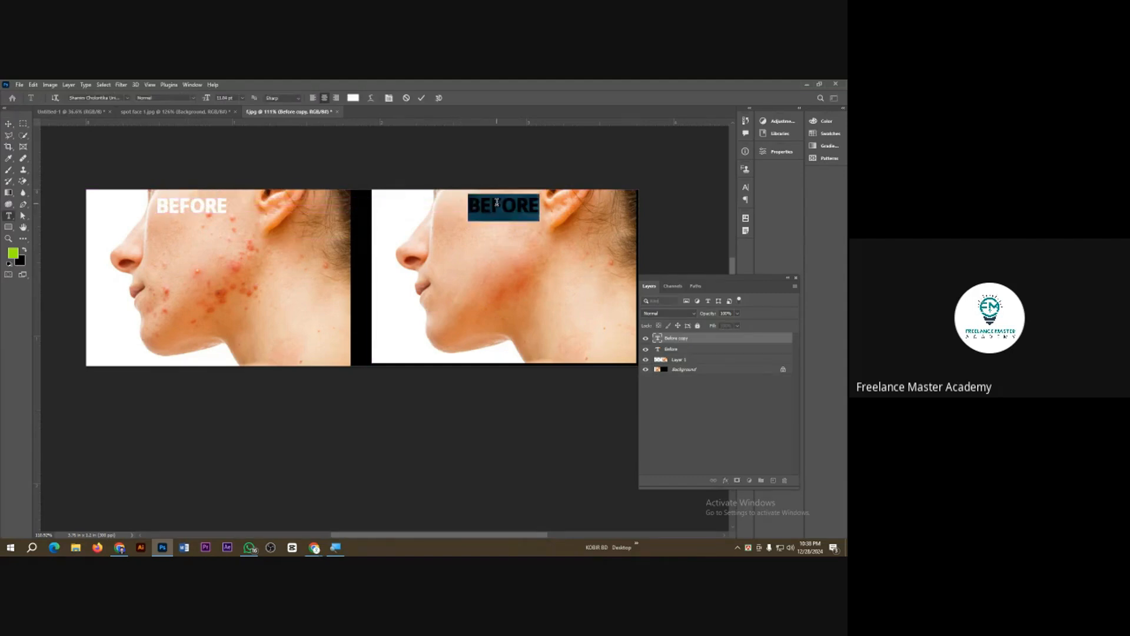
type("AFTER")
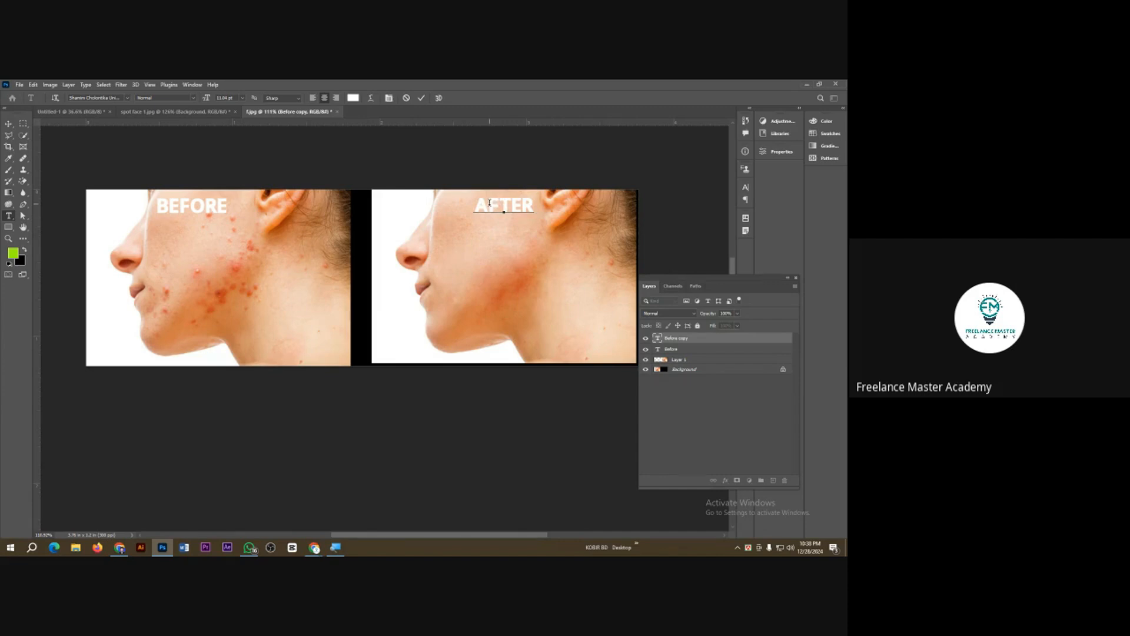
left_click(420, 99)
key("v")
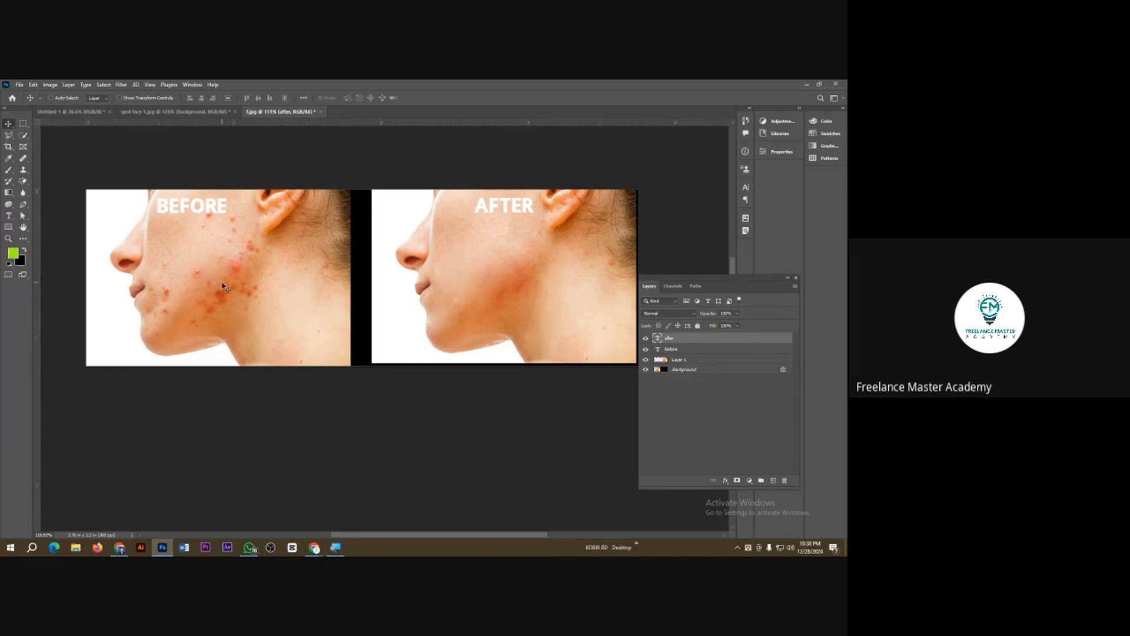
Step: Export the before-and-after comparison for web as a JPEG named "Home work 1" in the Class 3 folder
key("ctrl+alt+shift+s")
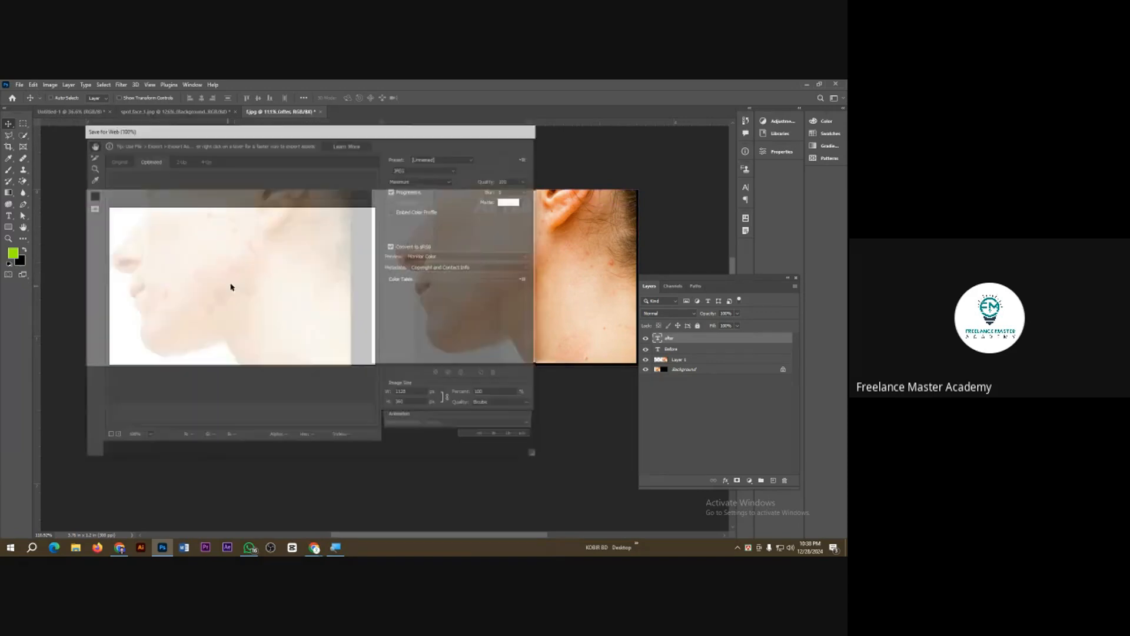
left_click(390, 449)
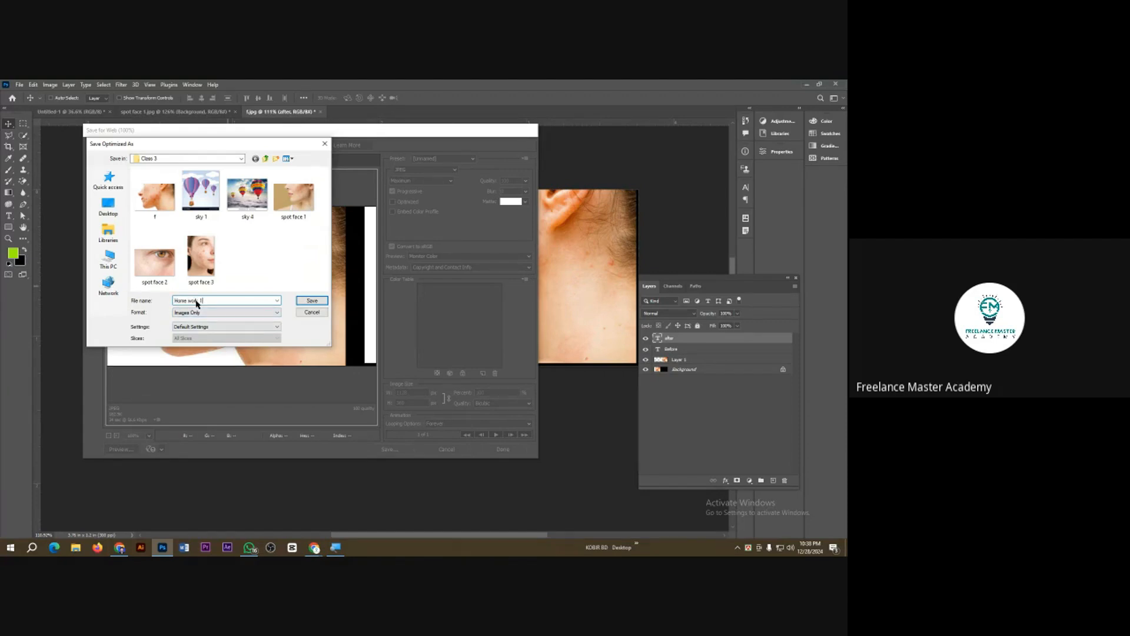
key("Return")
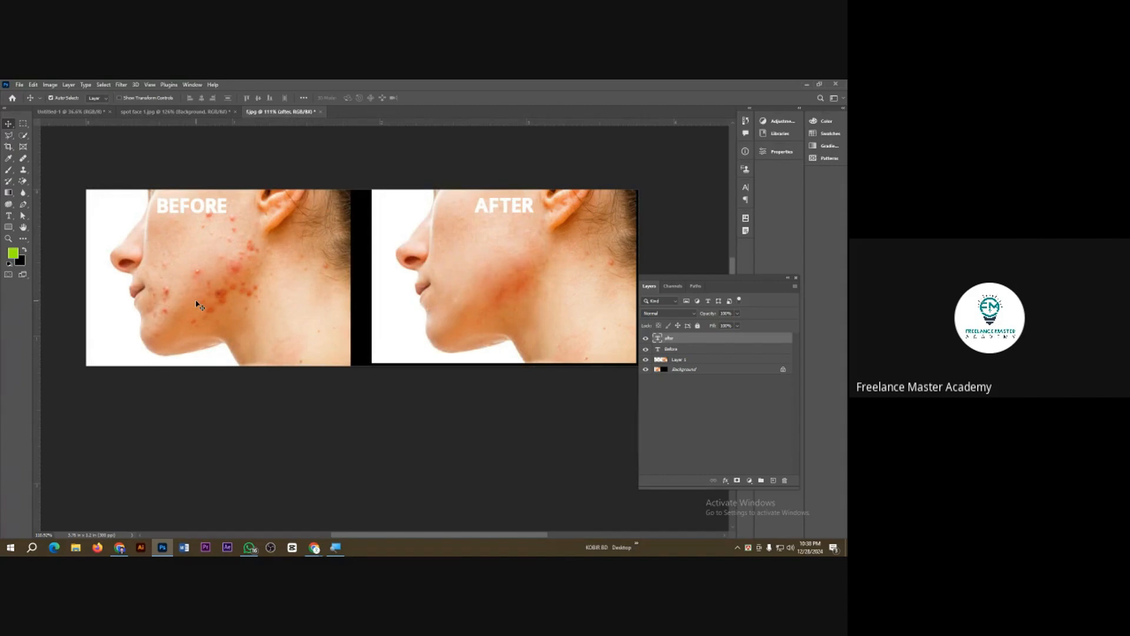
Step: Close f.jpg and spot face 1.jpg without saving their changes
key("ctrl+w")
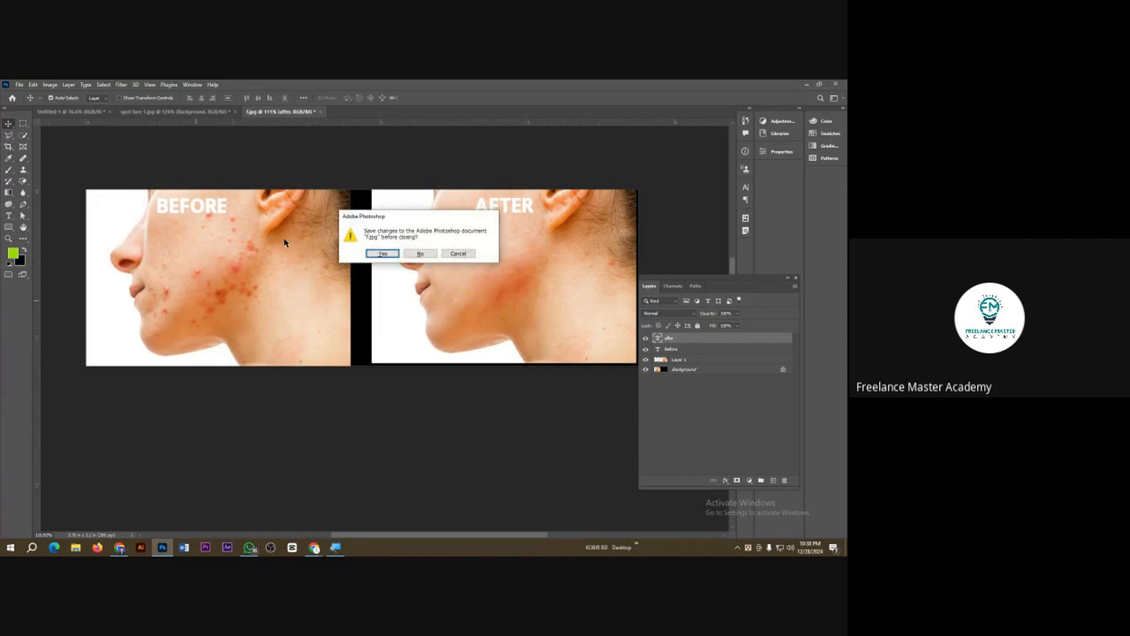
left_click(419, 253)
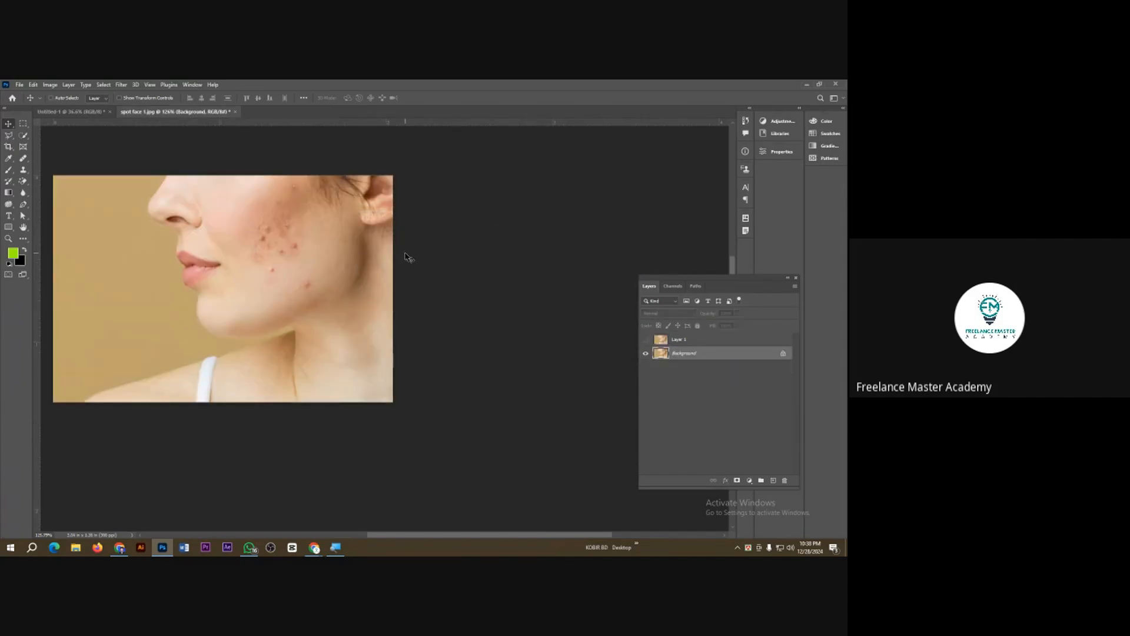
key("ctrl+w")
left_click(418, 254)
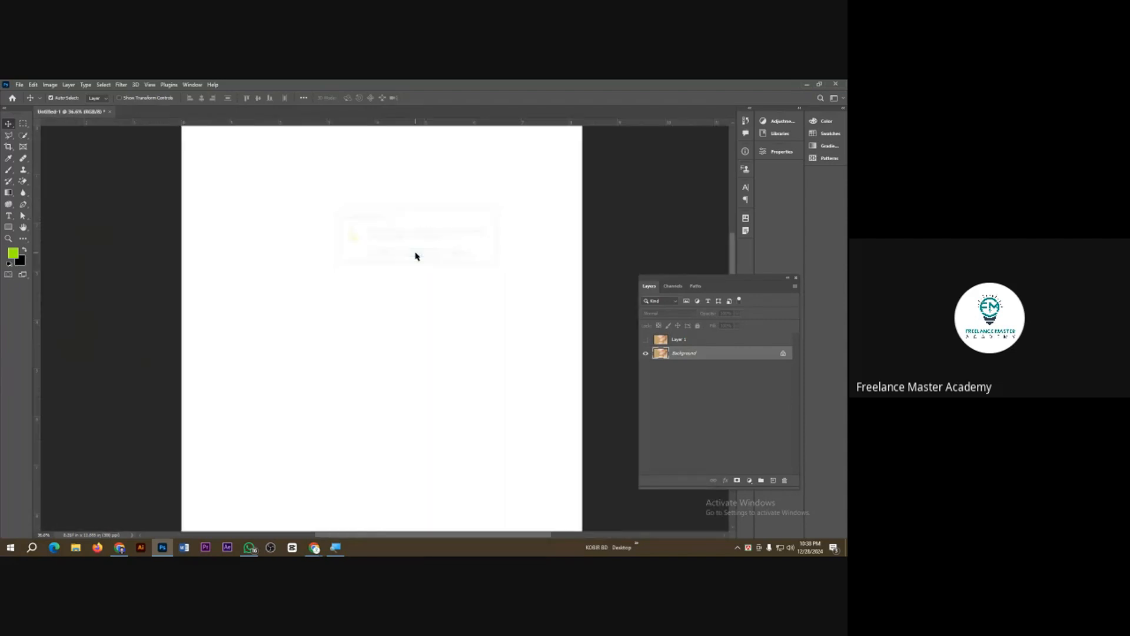
Step: Open the hot-air balloon image sky 4 from the Class 3 folder
key("ctrl+o")
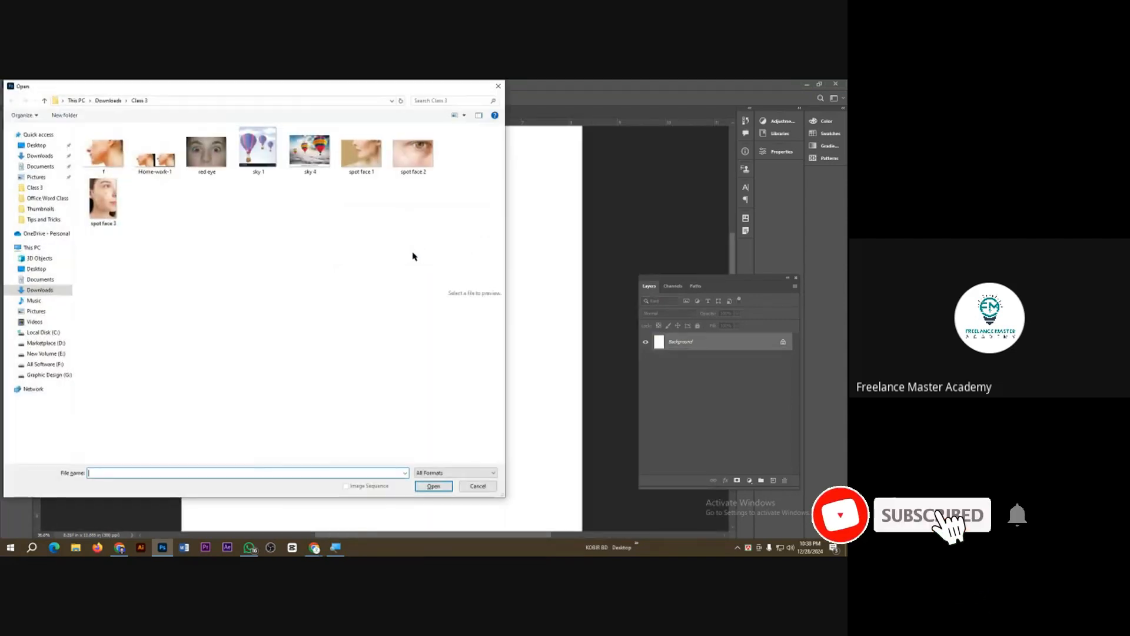
double_click(307, 162)
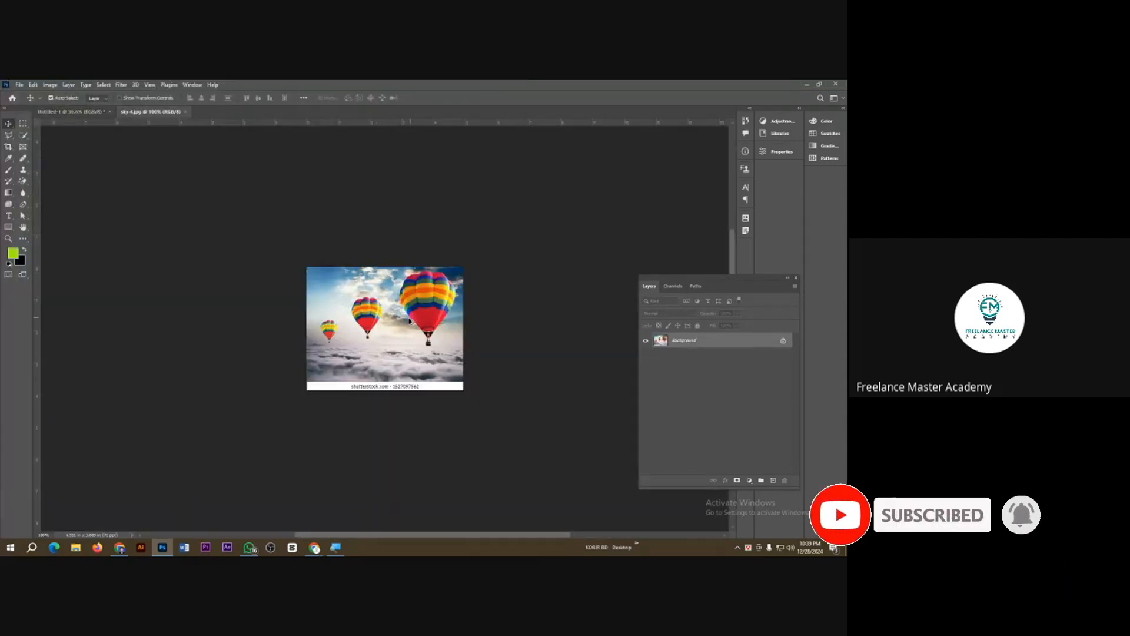
scroll(409, 321, "up", 1)
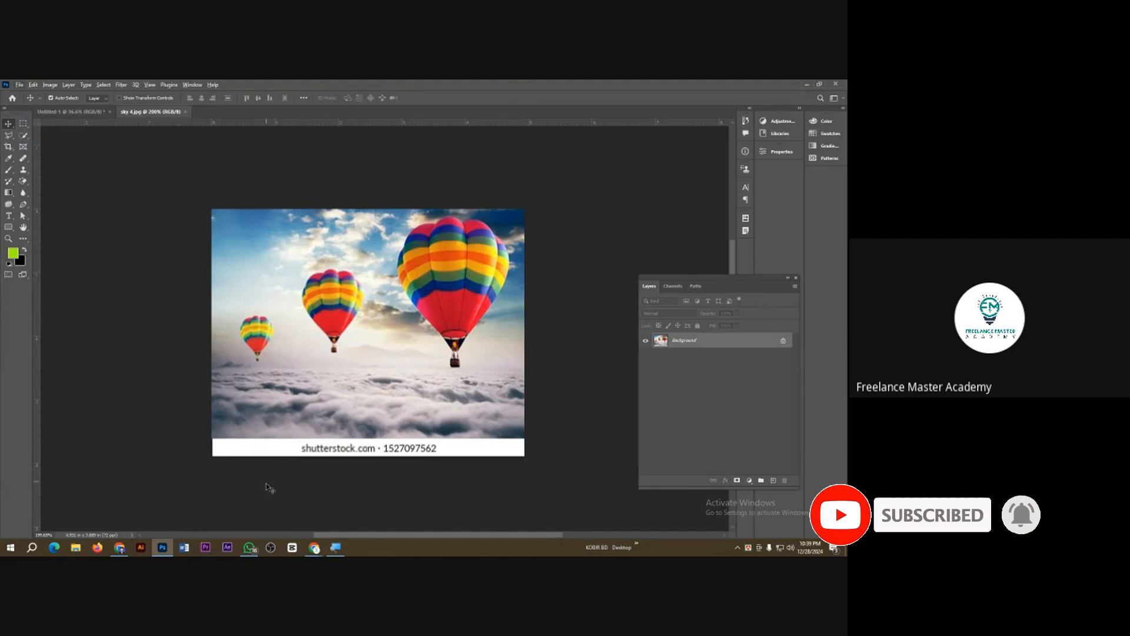
Step: Switch to Chrome and search Google Images for "sky paradut" in a new tab
mouse_move(314, 548)
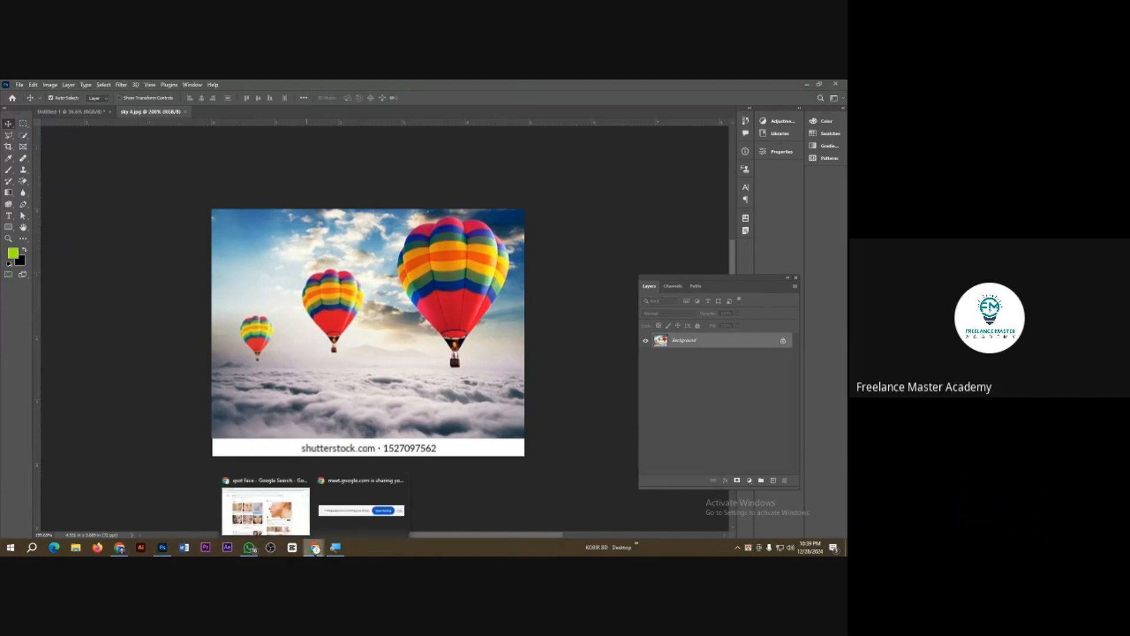
left_click(288, 520)
left_click(233, 89)
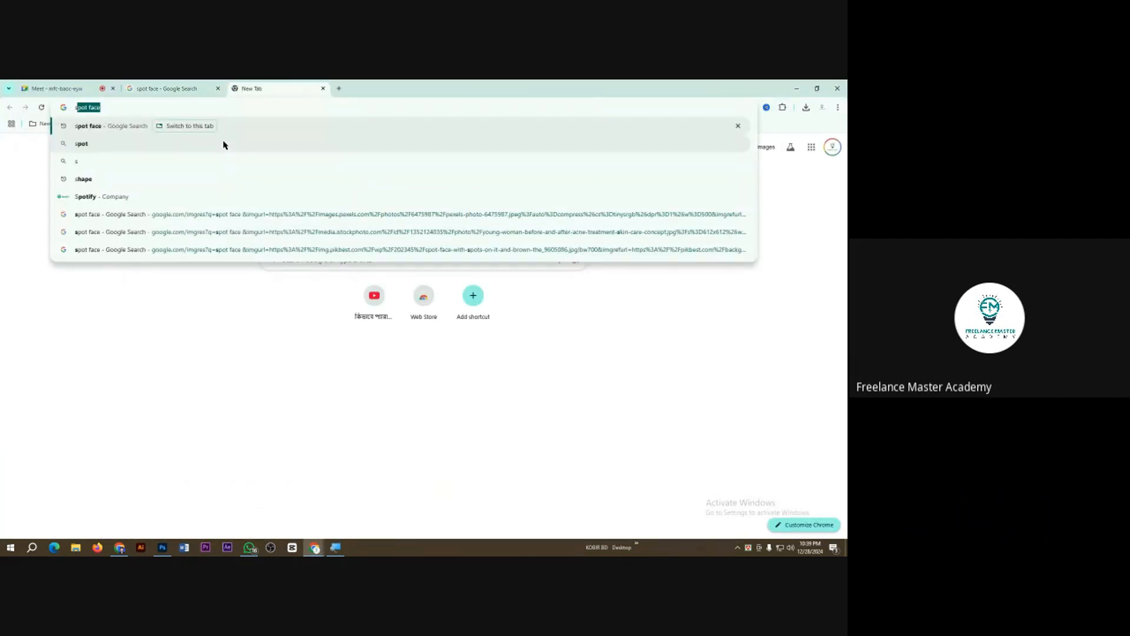
type("sky paradut")
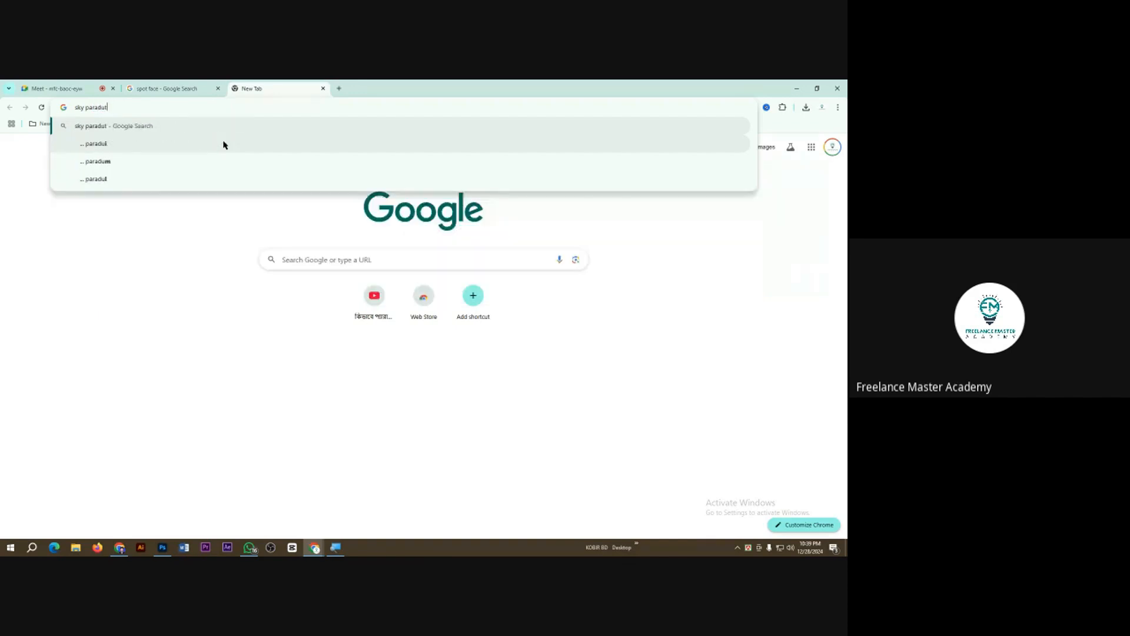
key("Return")
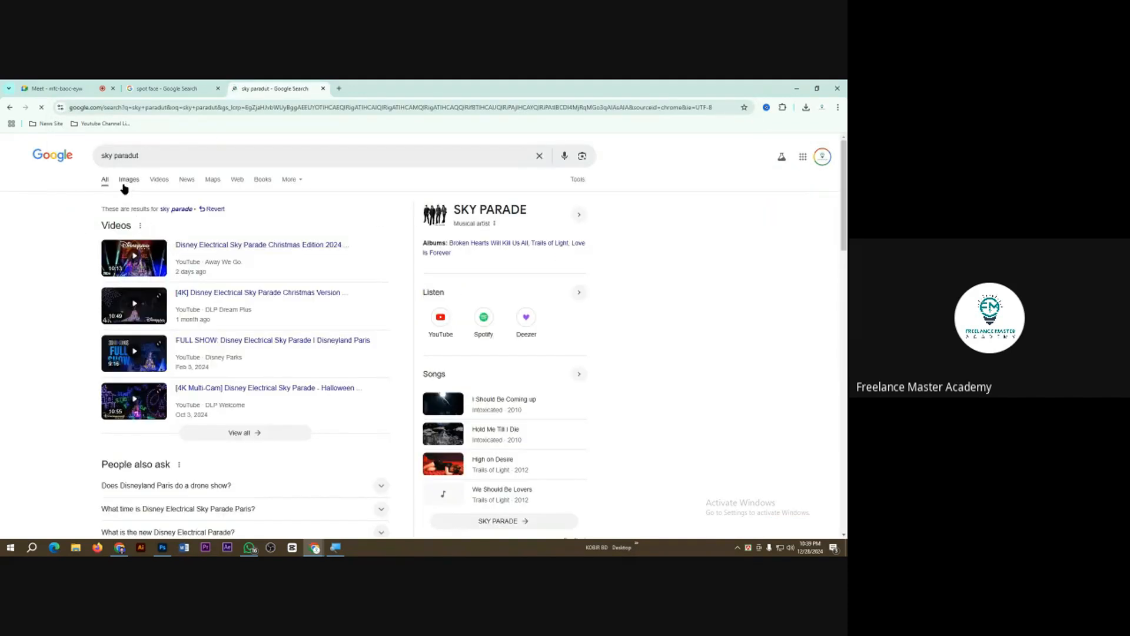
left_click(127, 181)
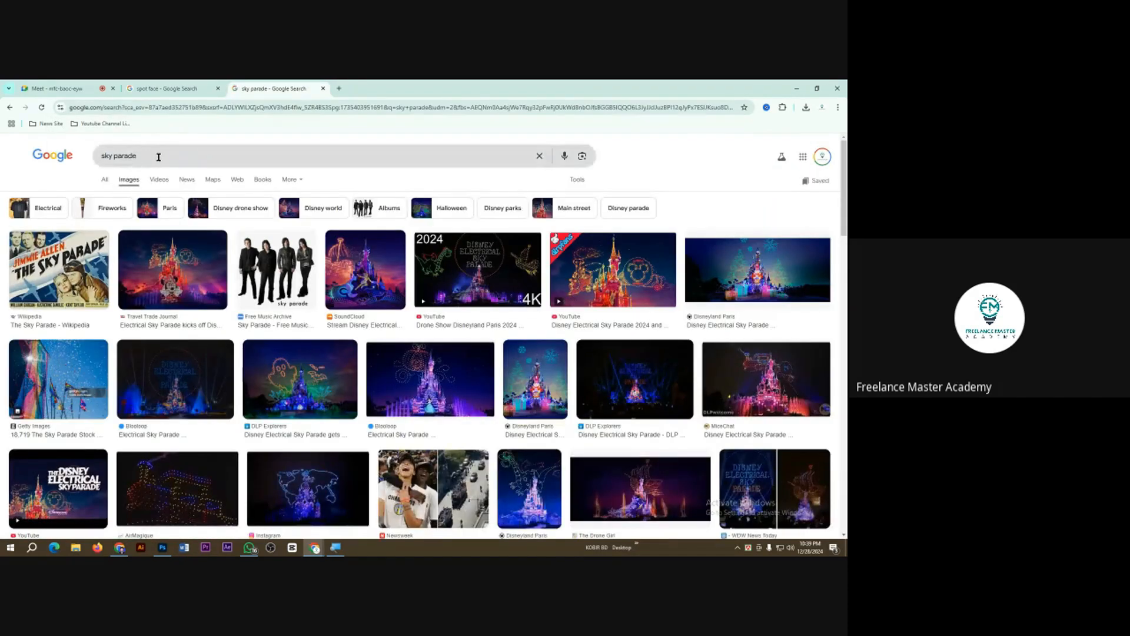
Step: Replace the image search query with "parasut sky" and run it
left_click_drag(158, 157, 86, 156)
type("parasu")
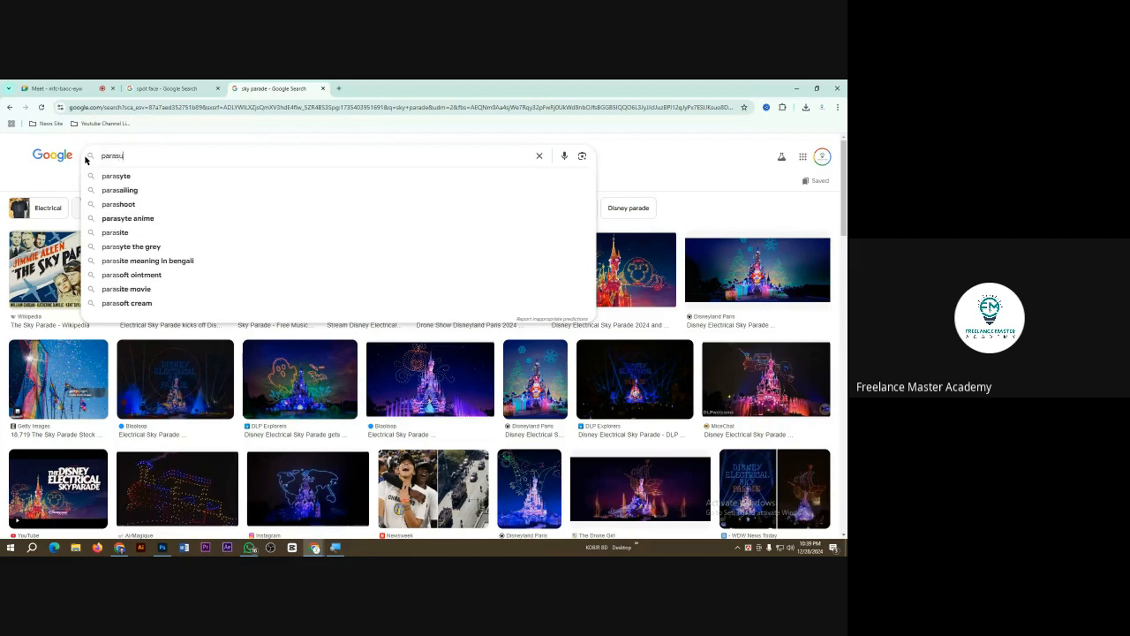
type("t sky")
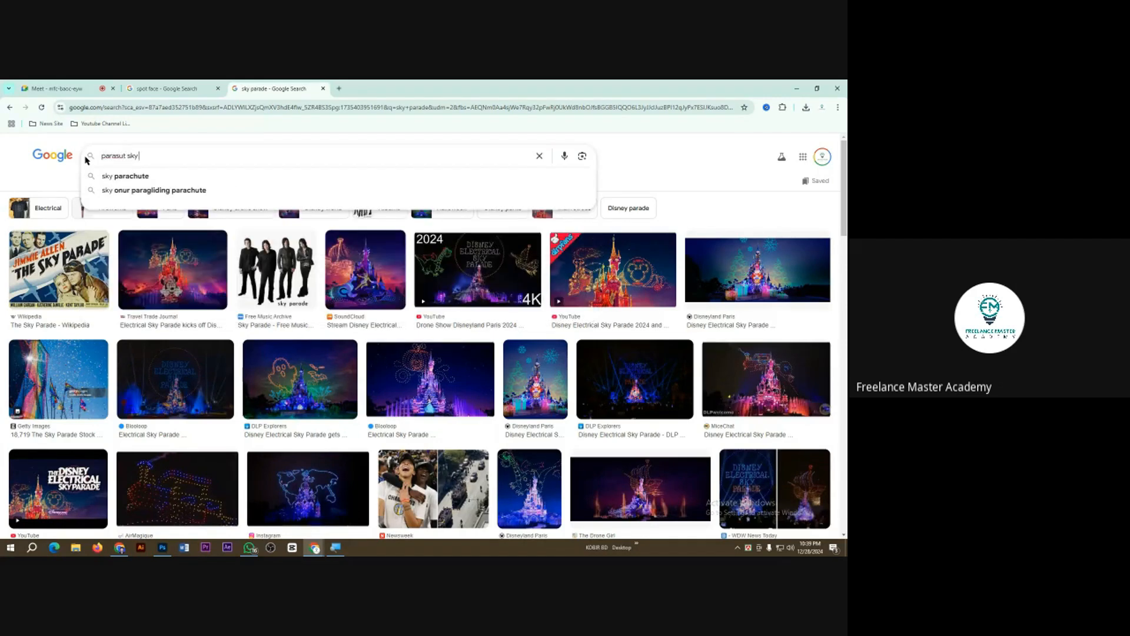
key("Return")
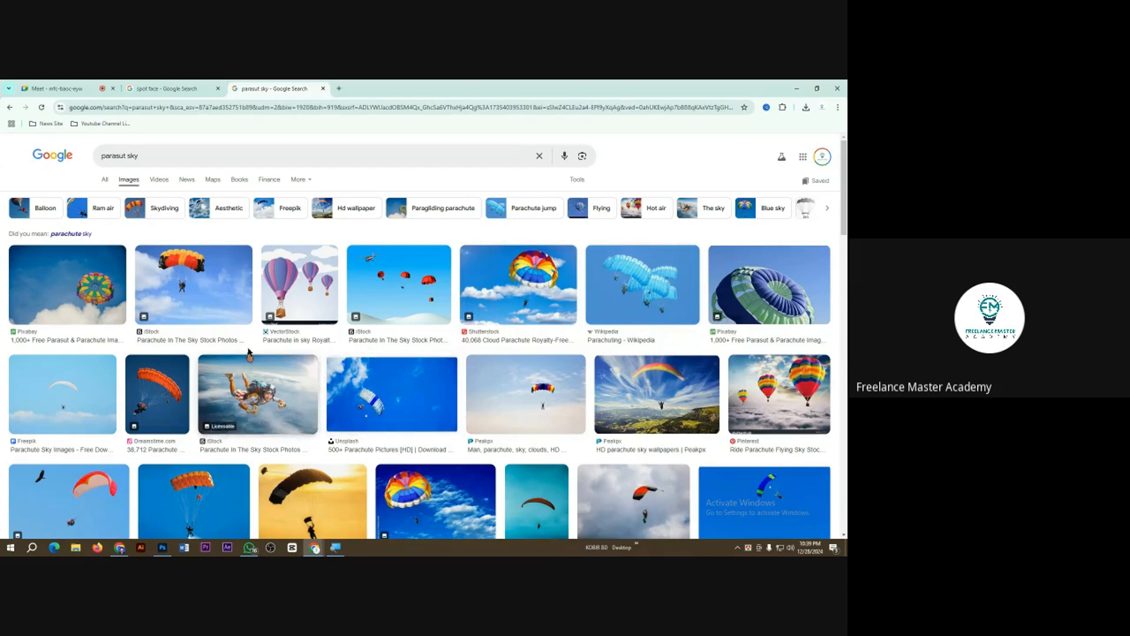
Step: Save the Pixabay image of the colourful parachute above the clouds into the Class 3 folder under its suggested name
left_click(80, 305)
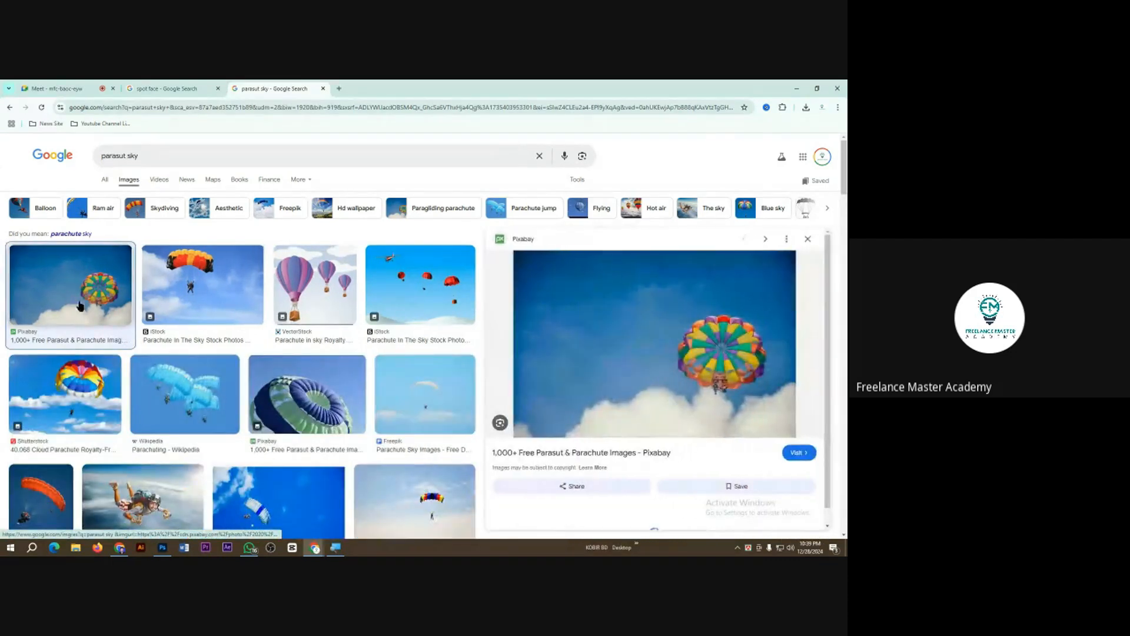
right_click(658, 358)
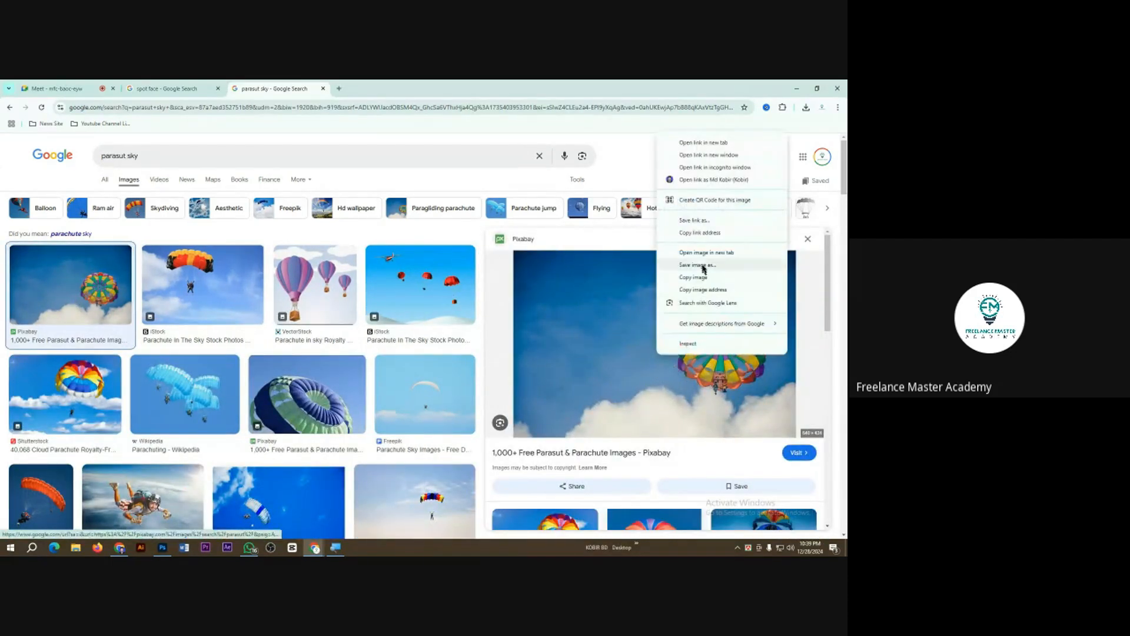
left_click(704, 268)
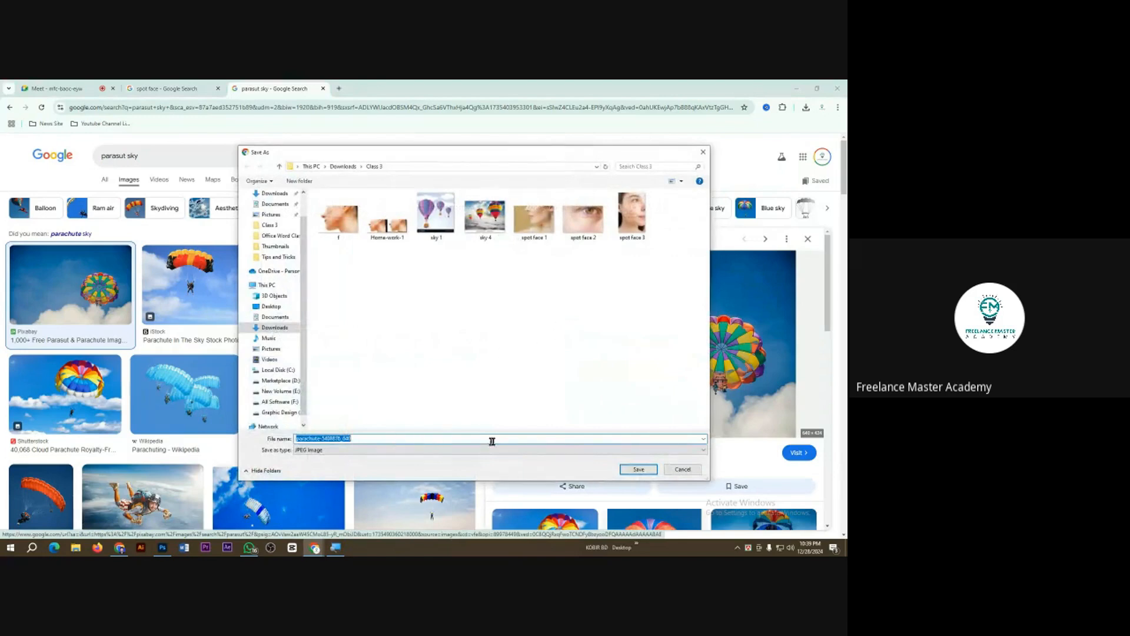
left_click(640, 469)
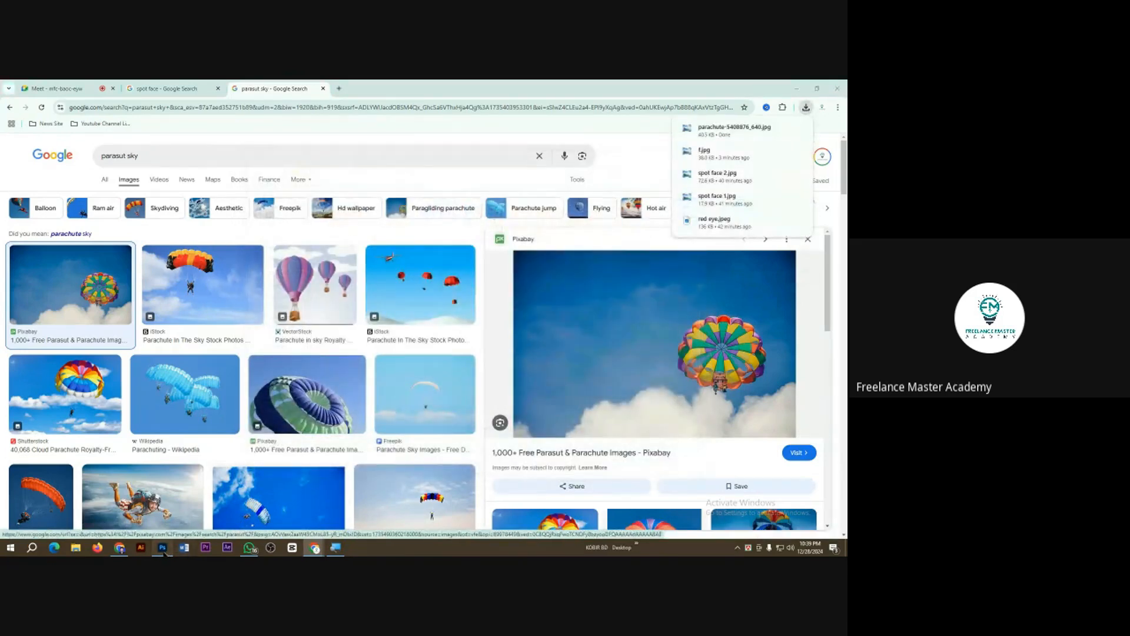
Step: Switch back to Photoshop and open the downloaded parachute image from the Class 3 folder
left_click(163, 551)
key("ctrl+o")
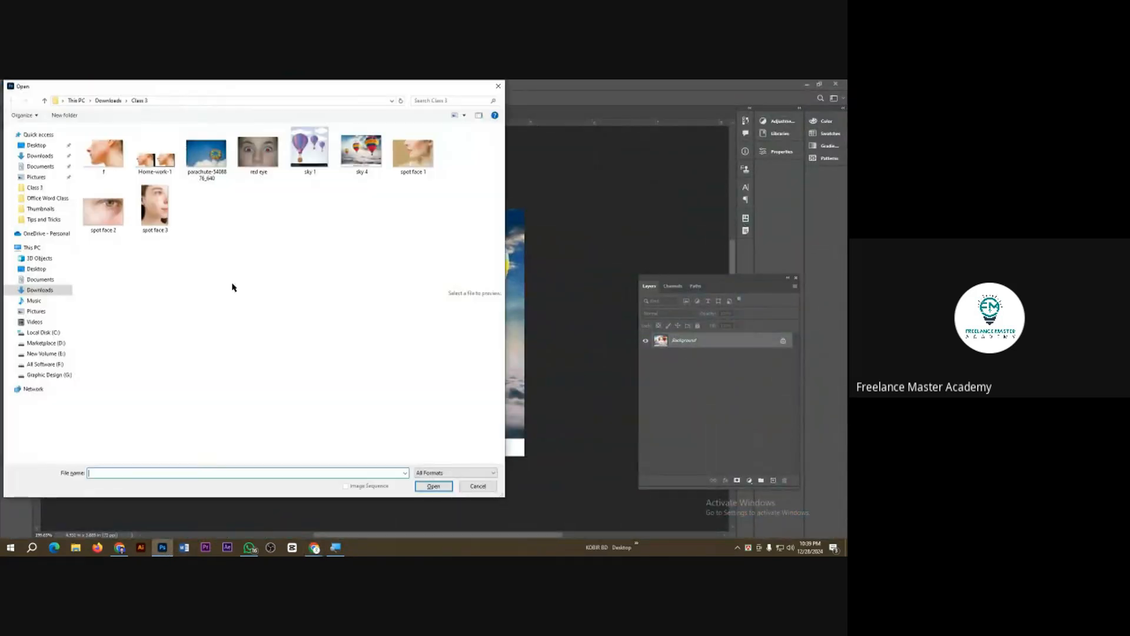
double_click(206, 154)
scroll(471, 339, "up", 3)
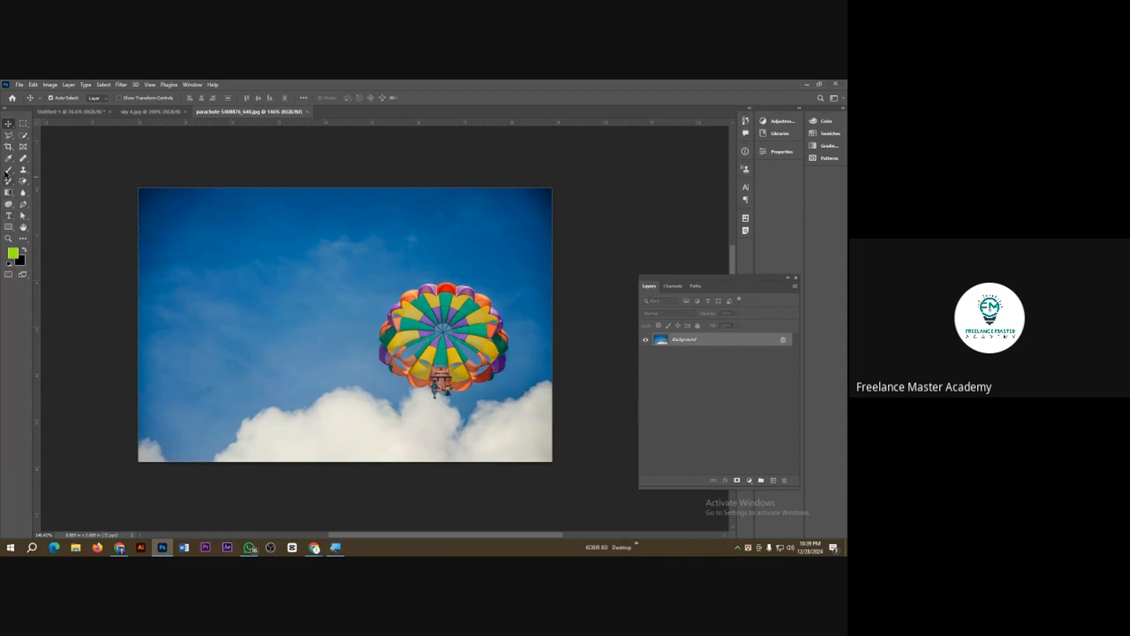
Step: Outline the parachute with the Content-Aware Move tool in Extend mode and place a scaled-down copy in the sky at the image's upper left
left_click(23, 158)
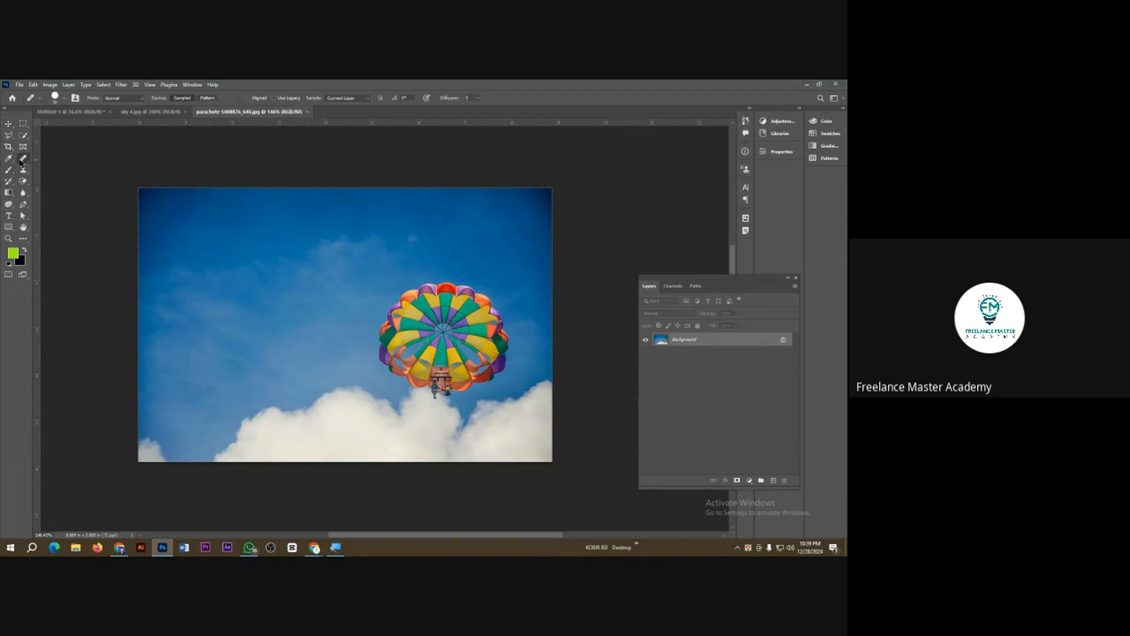
left_click(61, 193)
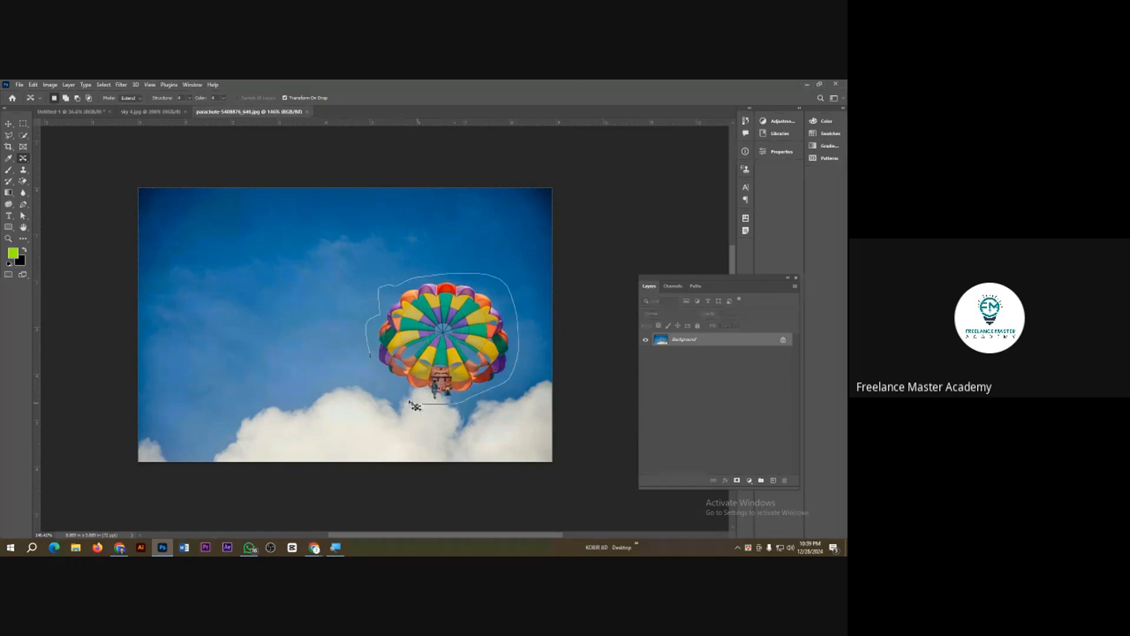
mouse_move(371, 359)
left_mouse_down()
mouse_move(380, 366)
mouse_move(281, 268)
mouse_move(255, 282)
left_mouse_up()
left_click_drag(353, 208, 217, 252)
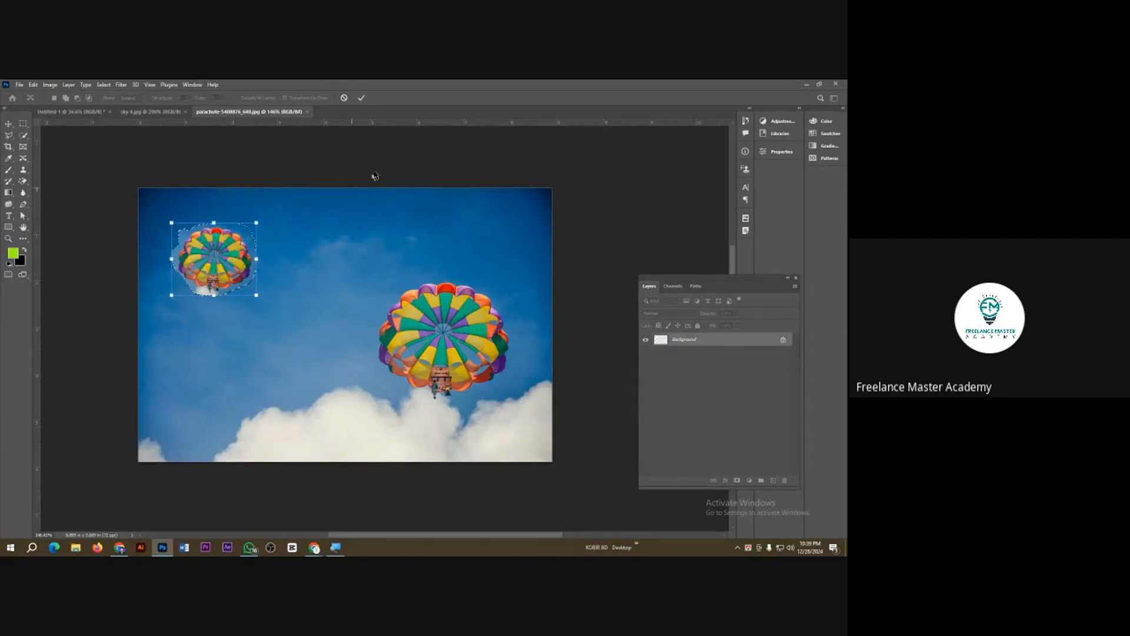
left_click(362, 97)
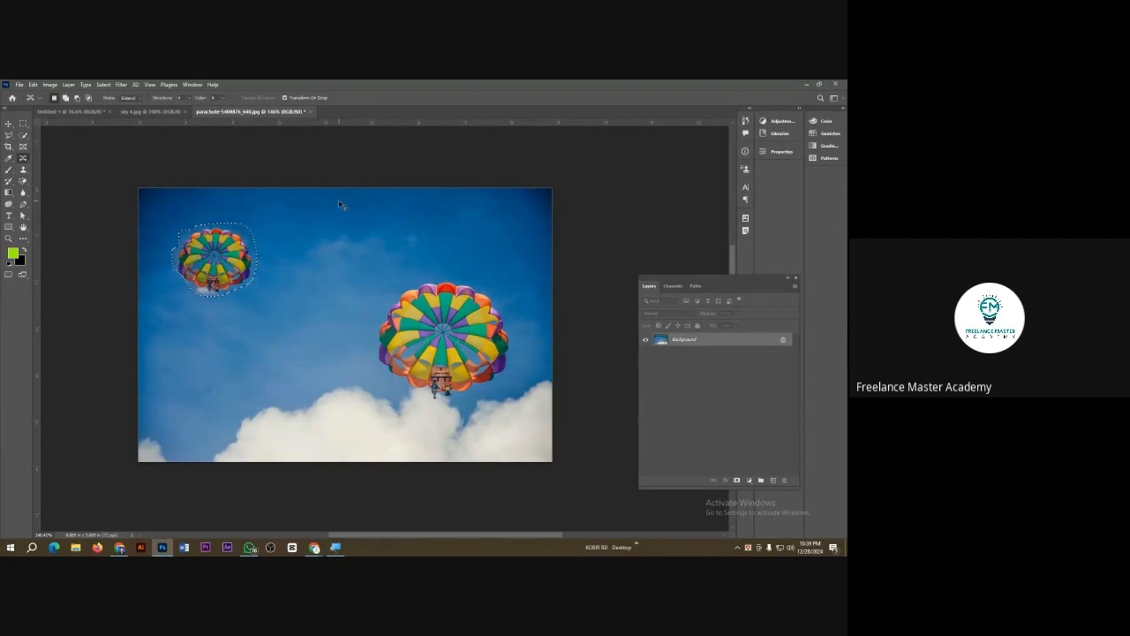
key("ctrl+d")
Step: Outline the small parachute copy and extend it into an even smaller one in the sky between the two existing parachutes
mouse_move(211, 220)
left_mouse_down()
mouse_move(192, 295)
mouse_move(234, 304)
mouse_move(262, 258)
mouse_move(249, 225)
mouse_move(215, 216)
left_mouse_up()
left_click_drag(228, 261, 355, 242)
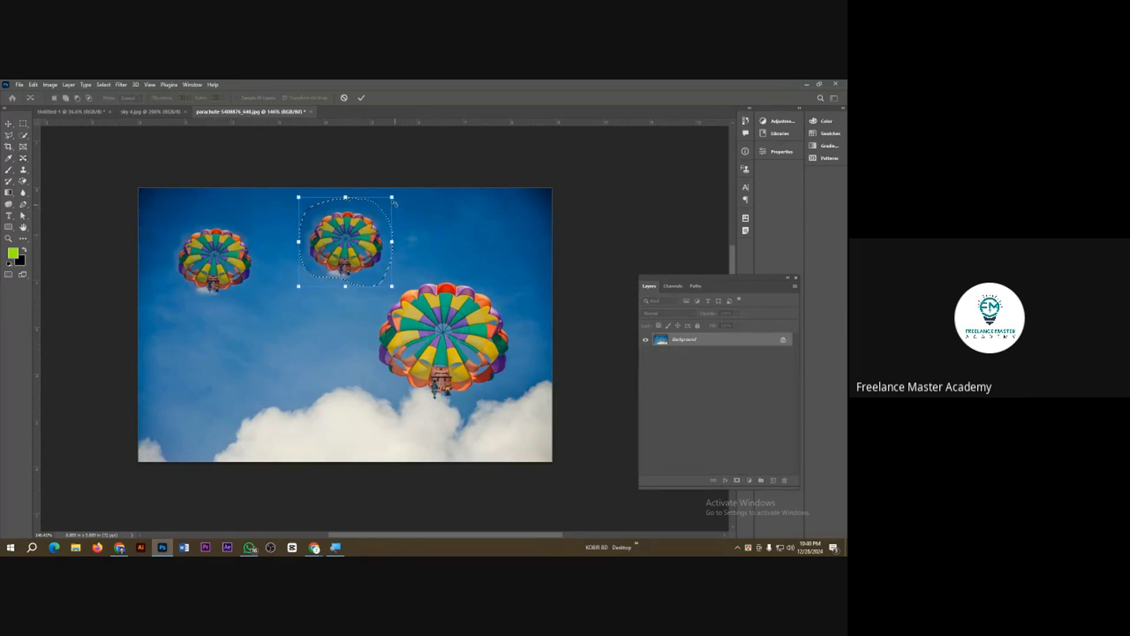
left_click_drag(393, 202, 323, 301)
left_click(363, 98)
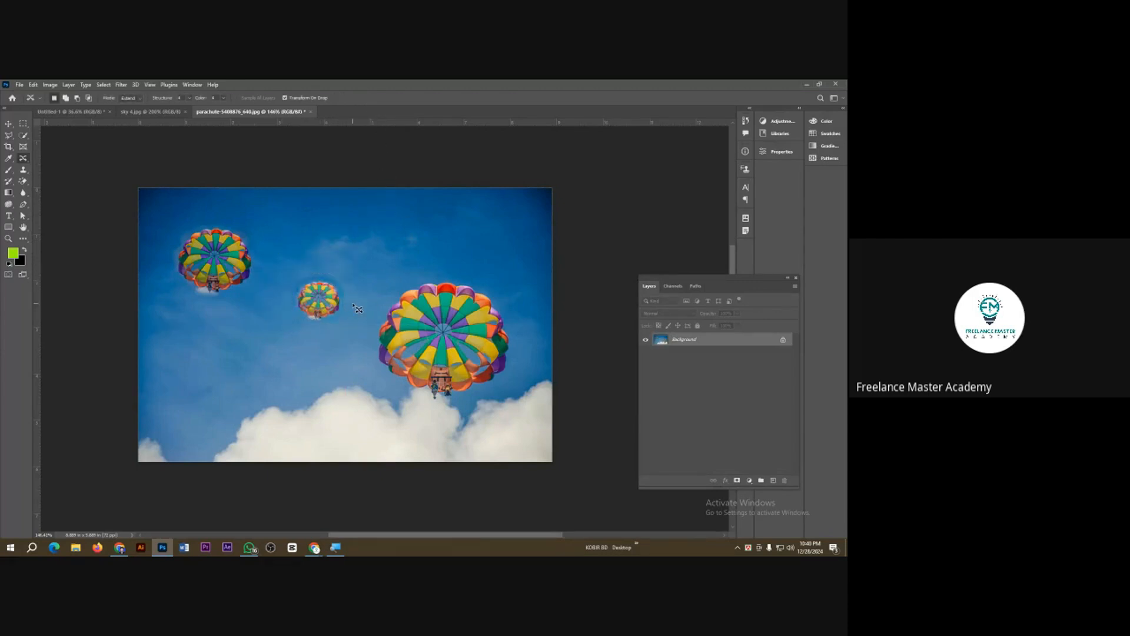
Step: Undo both parachute copies and duplicate the background onto a new layer
key("ctrl+z")
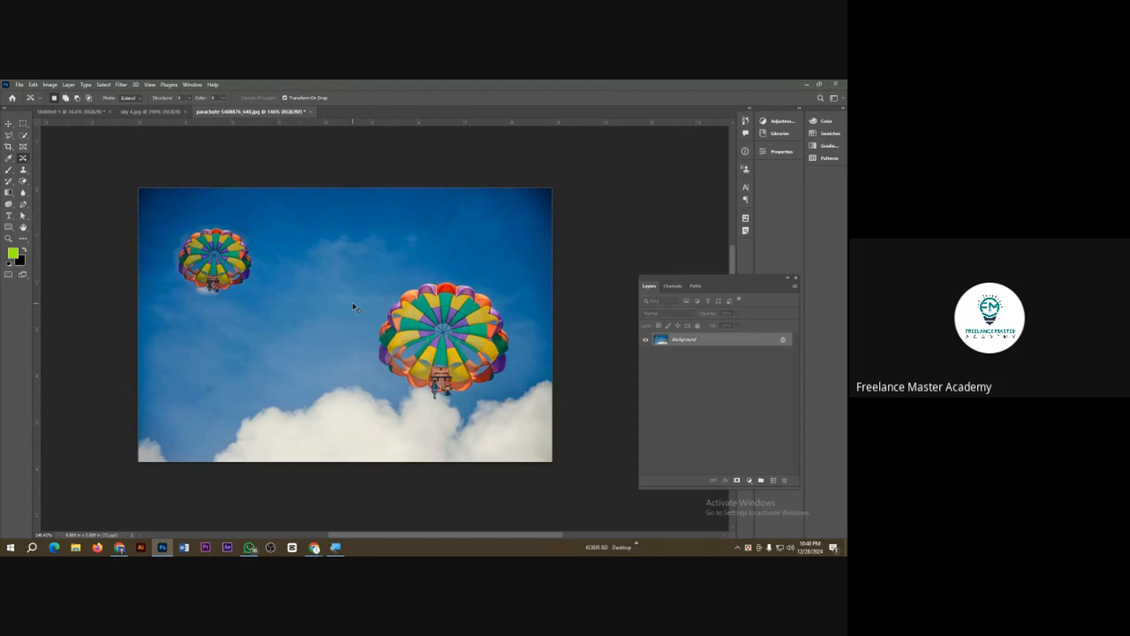
key("ctrl+z")
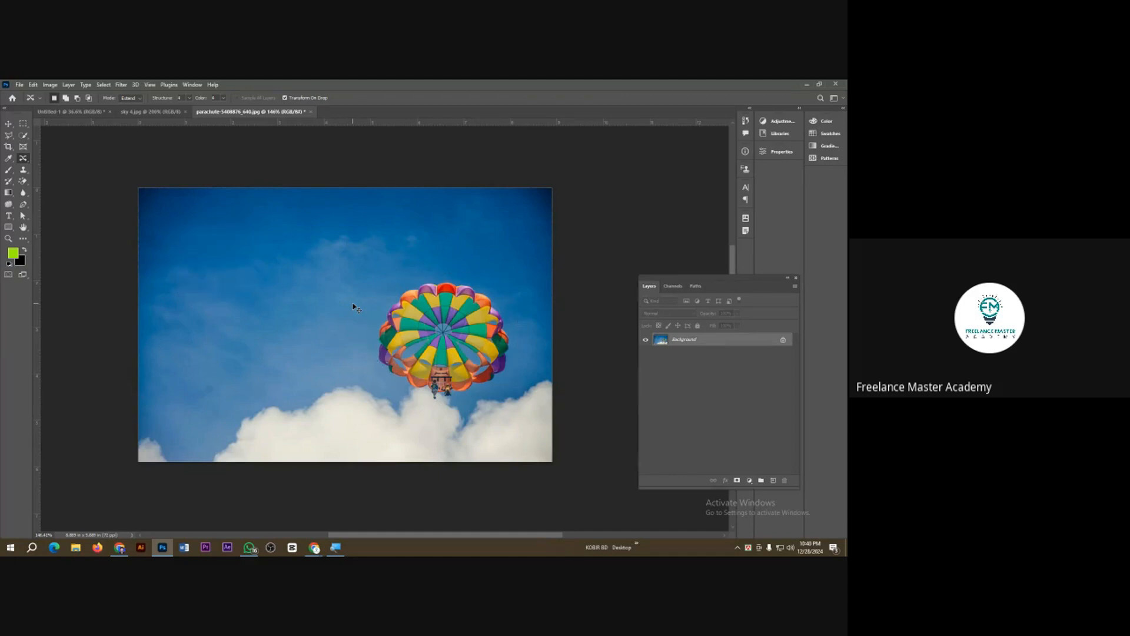
key("ctrl+j")
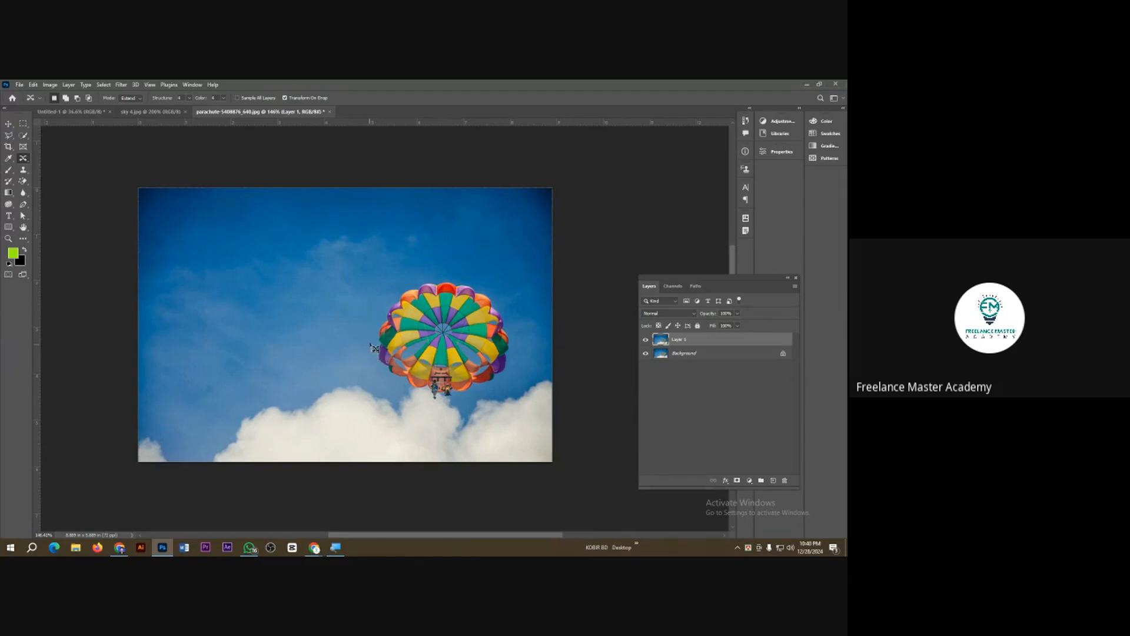
Step: On the new layer, outline the parachute with Content-Aware Move and extend a roughly half-size copy into the sky at the image's left
mouse_move(387, 294)
left_mouse_down()
mouse_move(446, 275)
mouse_move(505, 277)
mouse_move(519, 313)
mouse_move(518, 360)
mouse_move(487, 396)
mouse_move(415, 398)
left_mouse_up()
left_click_drag(376, 366, 387, 294)
mouse_move(425, 349)
left_mouse_down()
mouse_move(365, 318)
mouse_move(216, 290)
left_mouse_up()
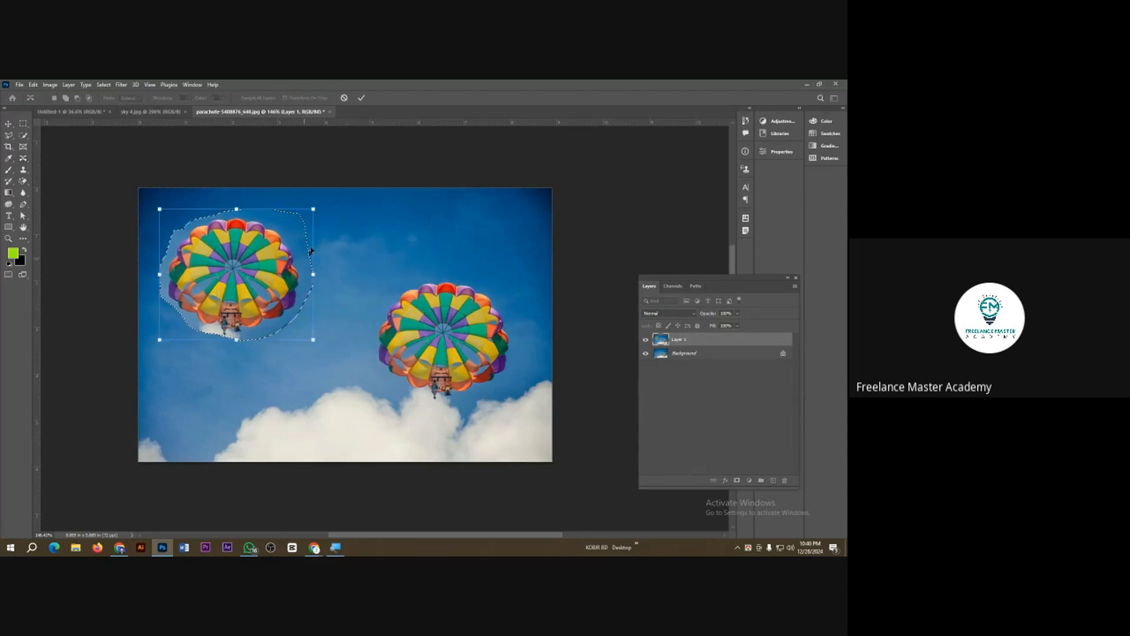
left_click_drag(316, 208, 240, 272)
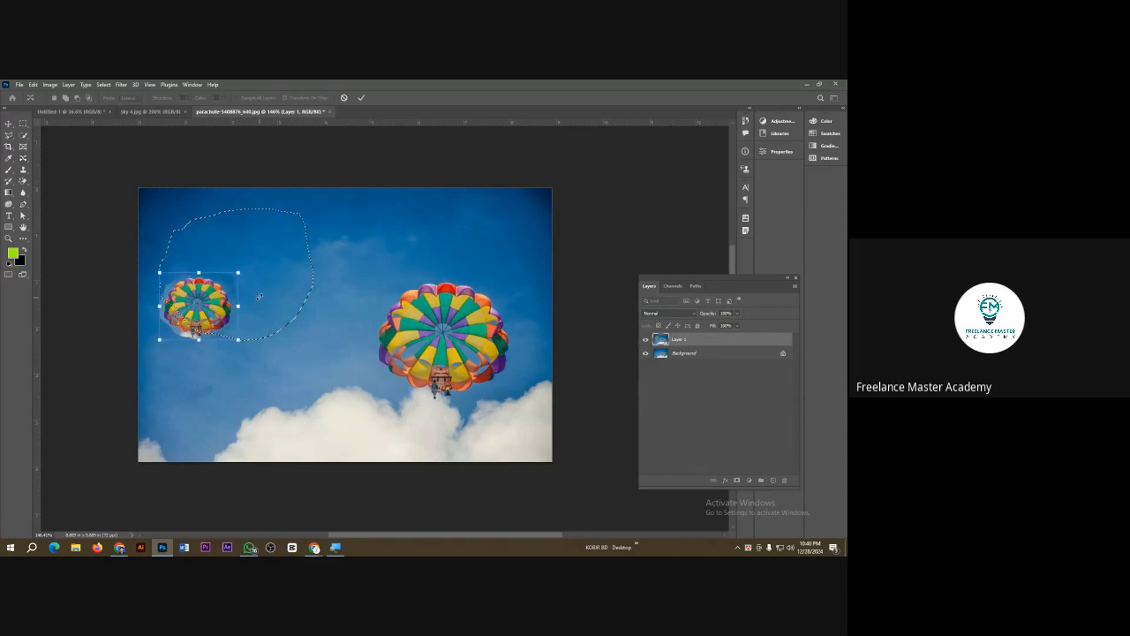
left_click(361, 98)
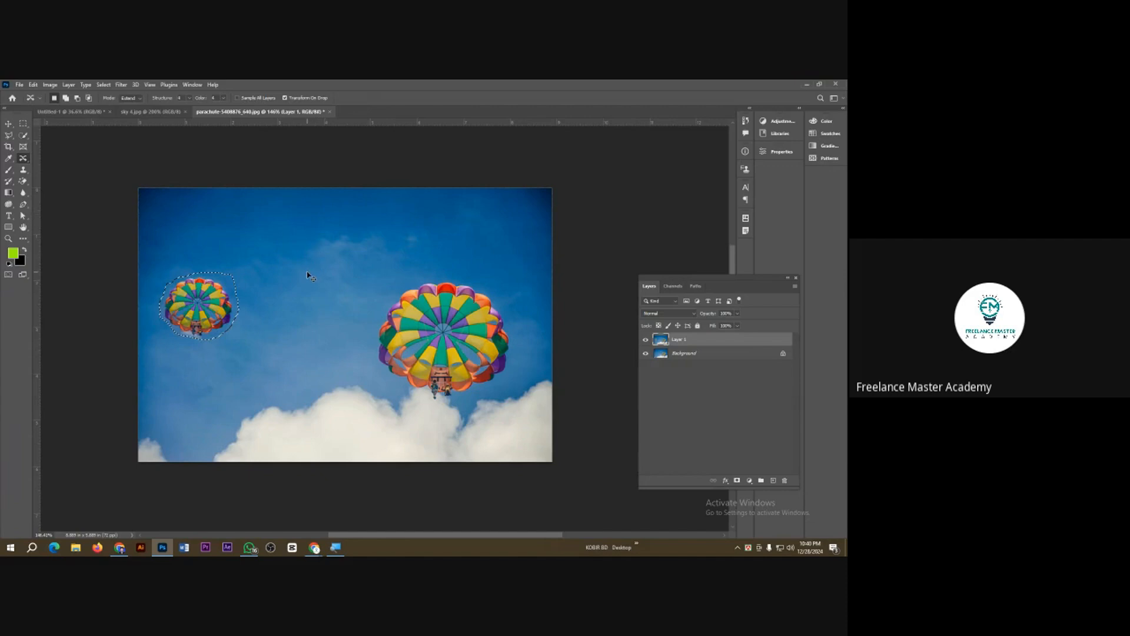
Step: Outline the small parachute copy and extend an even smaller one into the sky between it and the large parachute
mouse_move(174, 337)
left_mouse_down()
mouse_move(163, 282)
mouse_move(196, 266)
mouse_move(238, 284)
mouse_move(242, 322)
mouse_move(193, 353)
mouse_move(163, 320)
mouse_move(328, 262)
left_mouse_up()
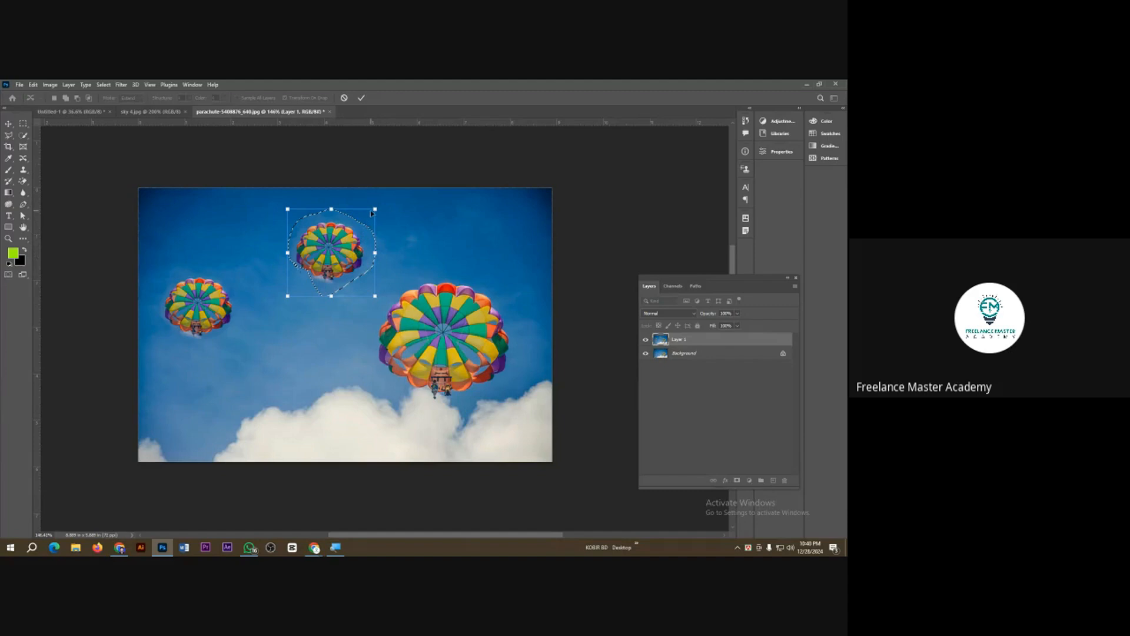
left_click_drag(372, 213, 298, 306)
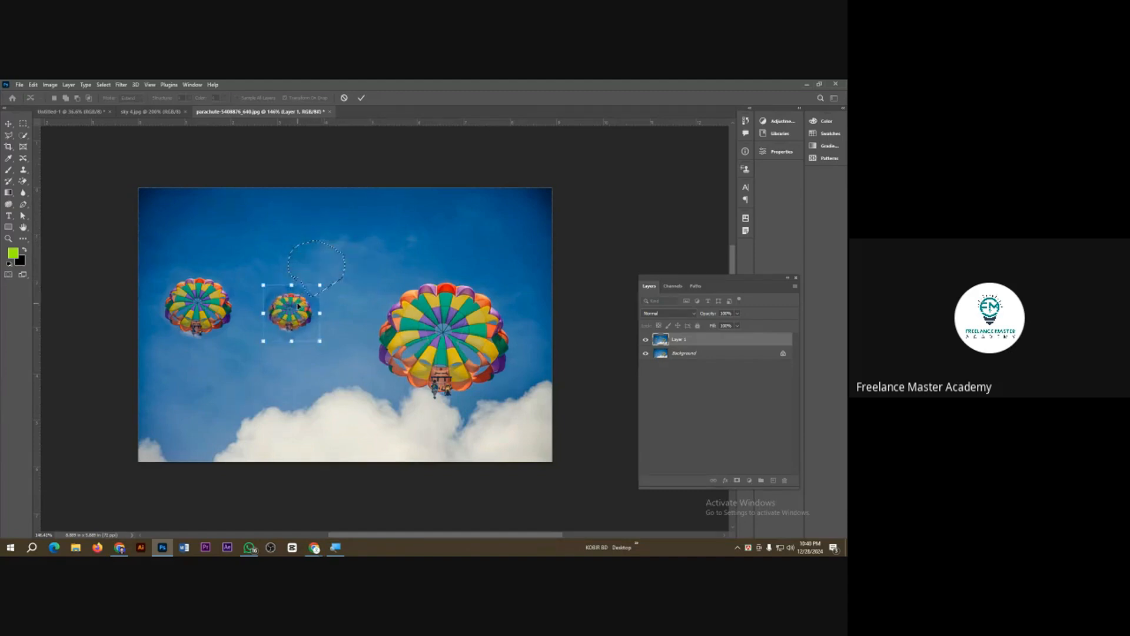
left_click(362, 98)
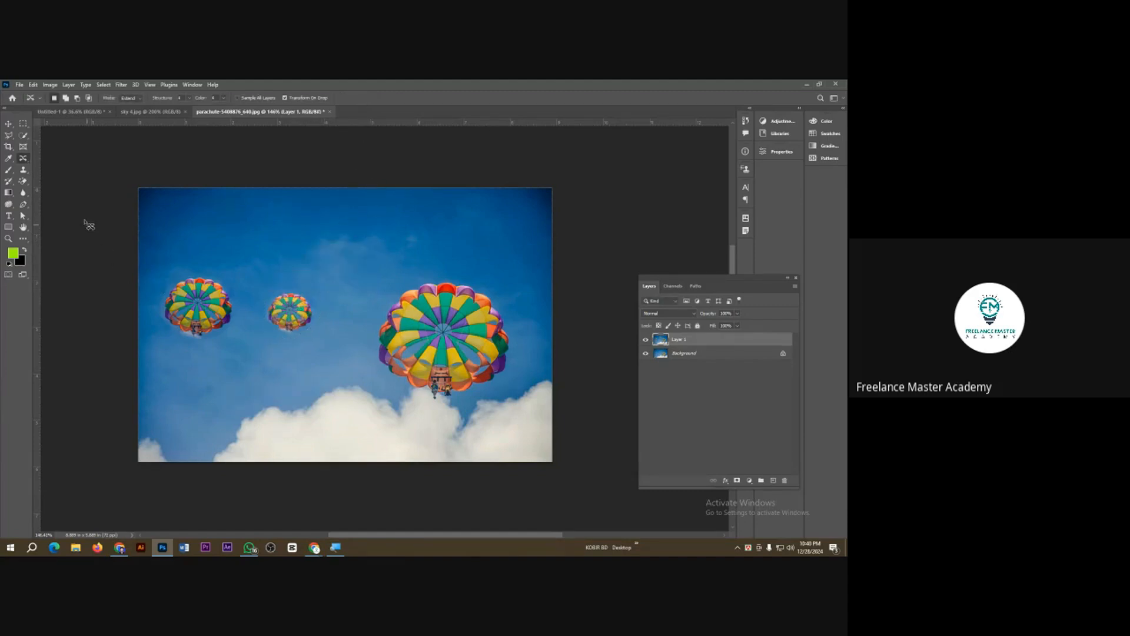
Step: Extend the canvas to the right with the Crop tool and move the edited layer into the empty area beside the original
left_click(9, 148)
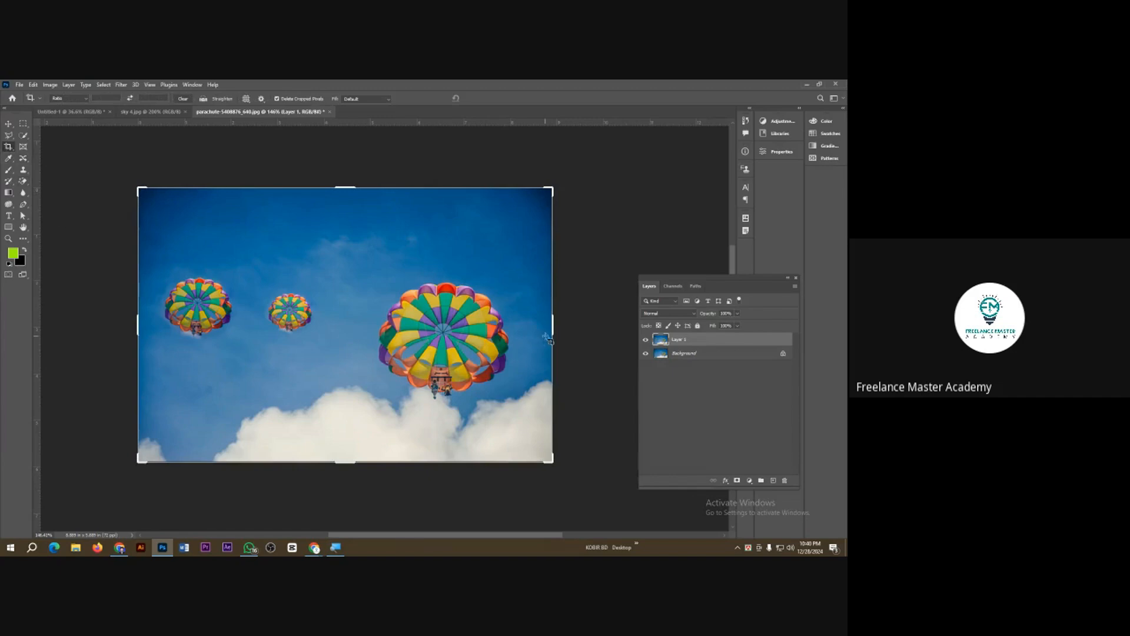
mouse_move(555, 327)
left_mouse_down()
mouse_move(706, 329)
mouse_move(553, 336)
left_mouse_up()
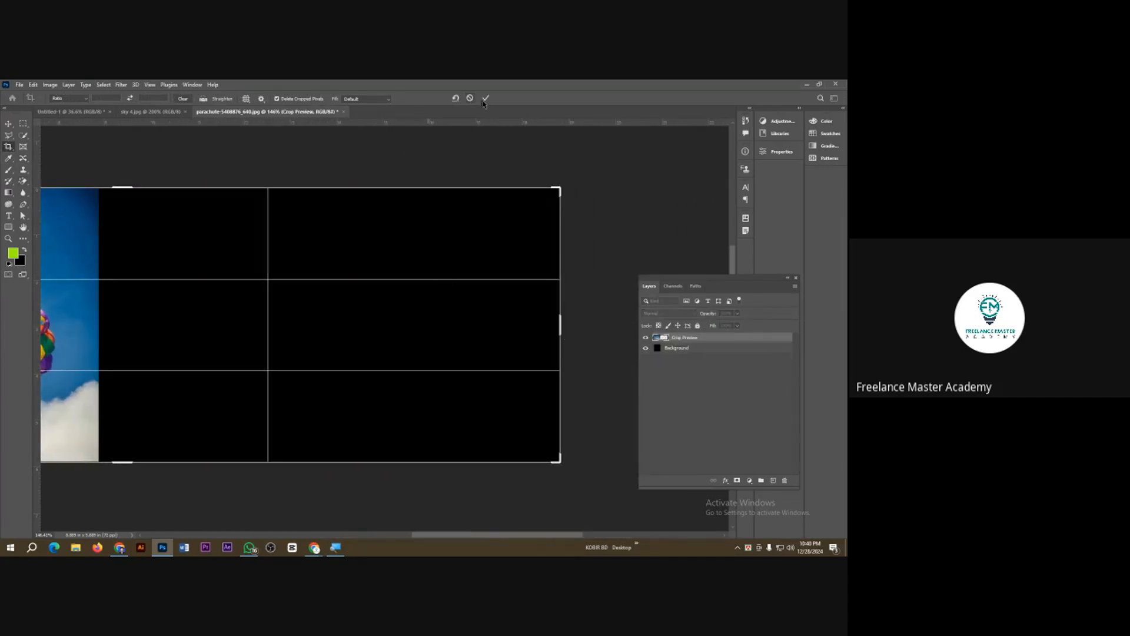
key("Return")
left_click(8, 123)
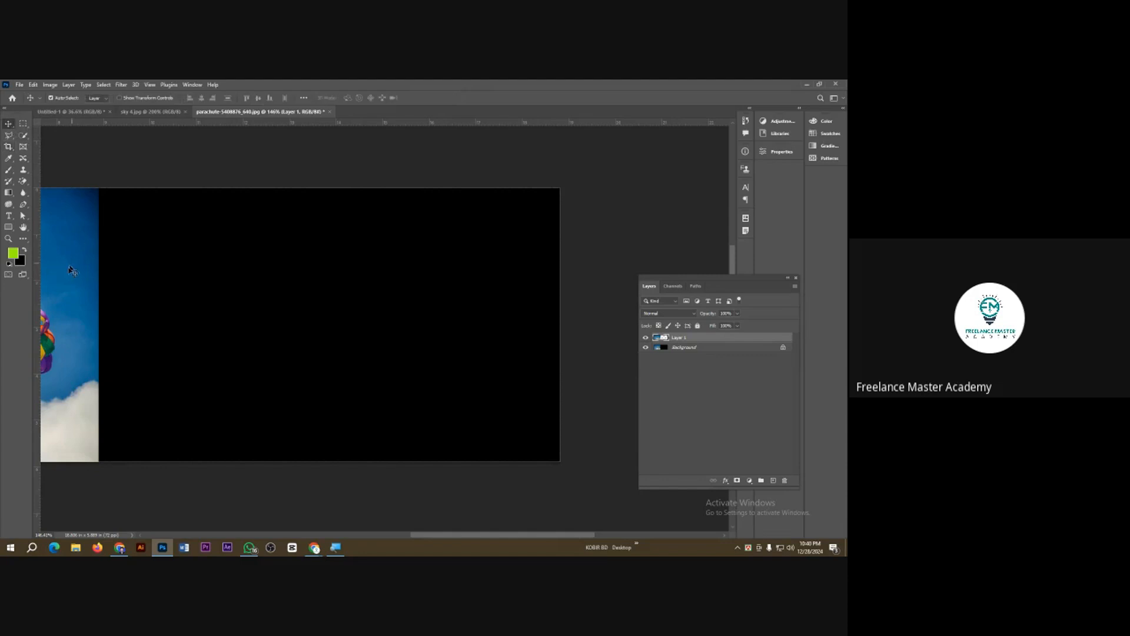
left_click_drag(70, 276, 496, 274)
scroll(549, 278, "down", 4)
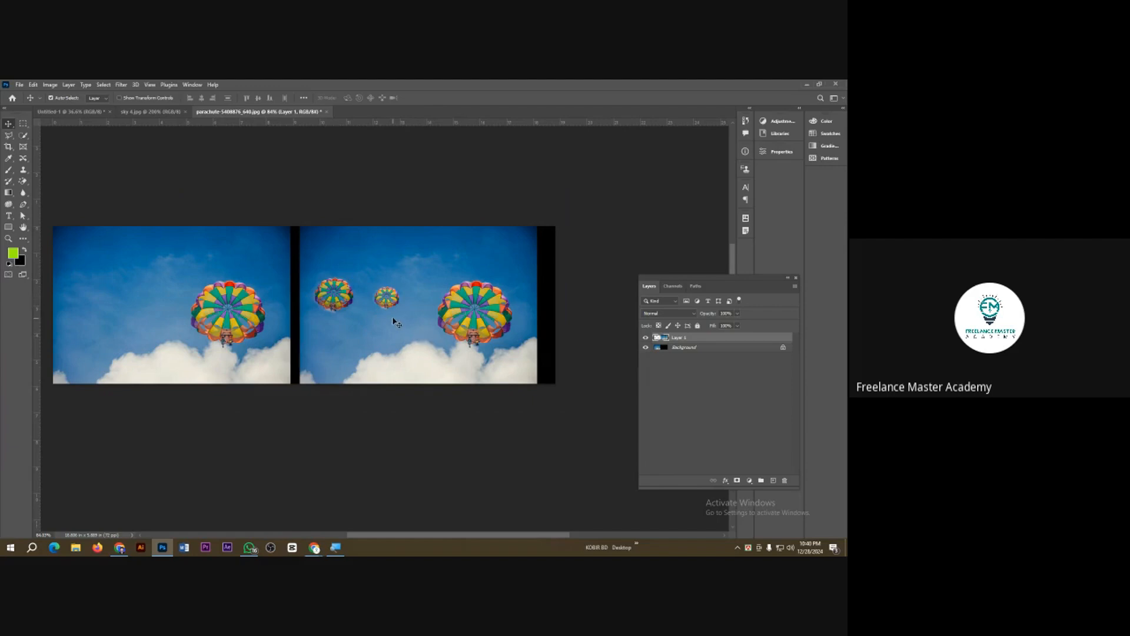
Step: Export the before-and-after comparison for web as a maximum-quality JPEG named Home-work-3 in the Class 3 folder
key("ctrl+alt+shift+s")
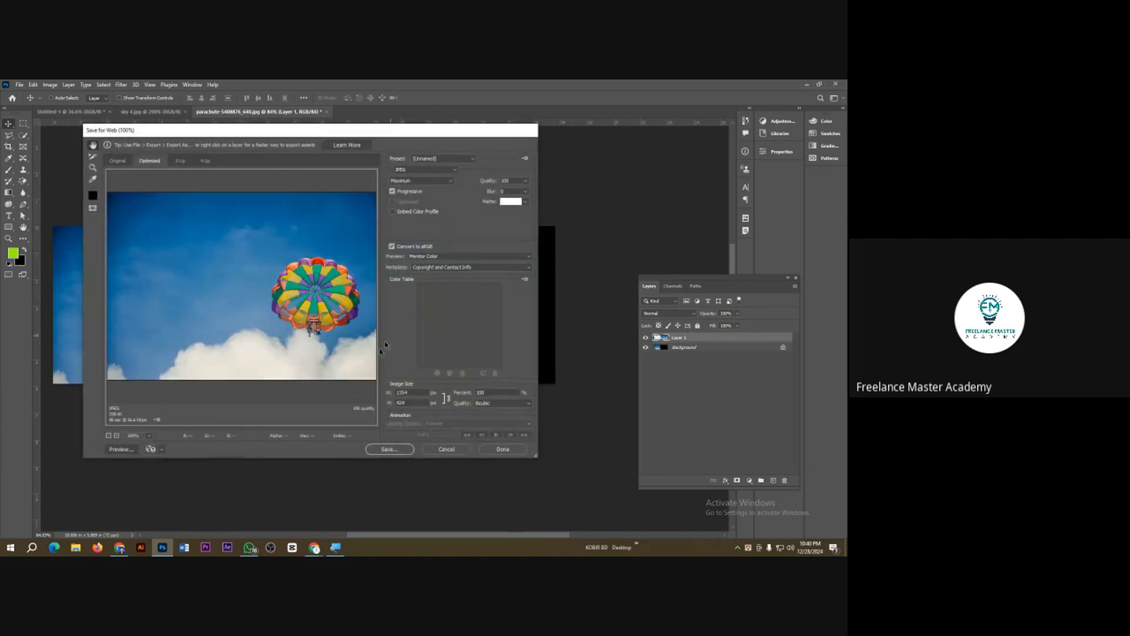
left_click(390, 452)
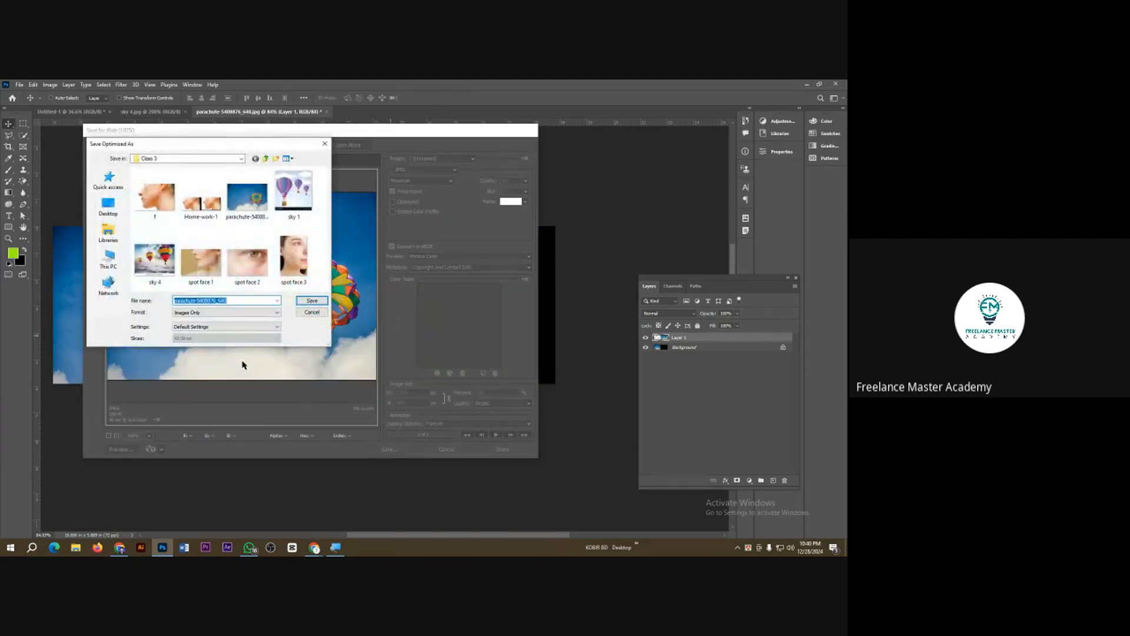
type("Home wok 3")
key("Return")
Step: Close the parachute document without saving changes and close the sky 4 image
key("ctrl+w")
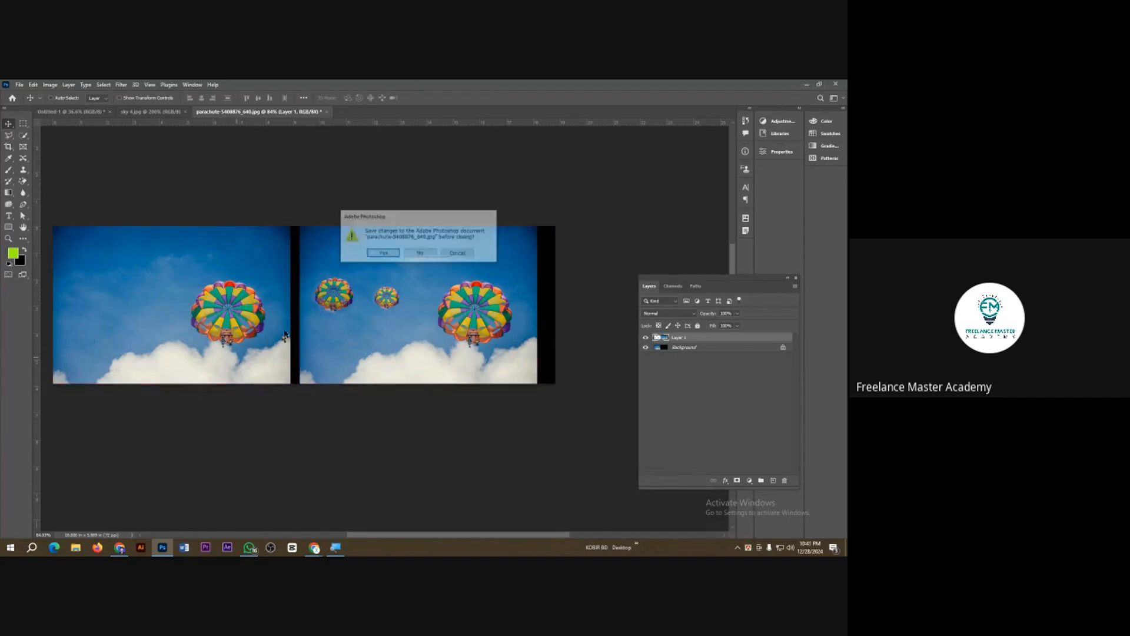
left_click(405, 254)
key("ctrl+w")
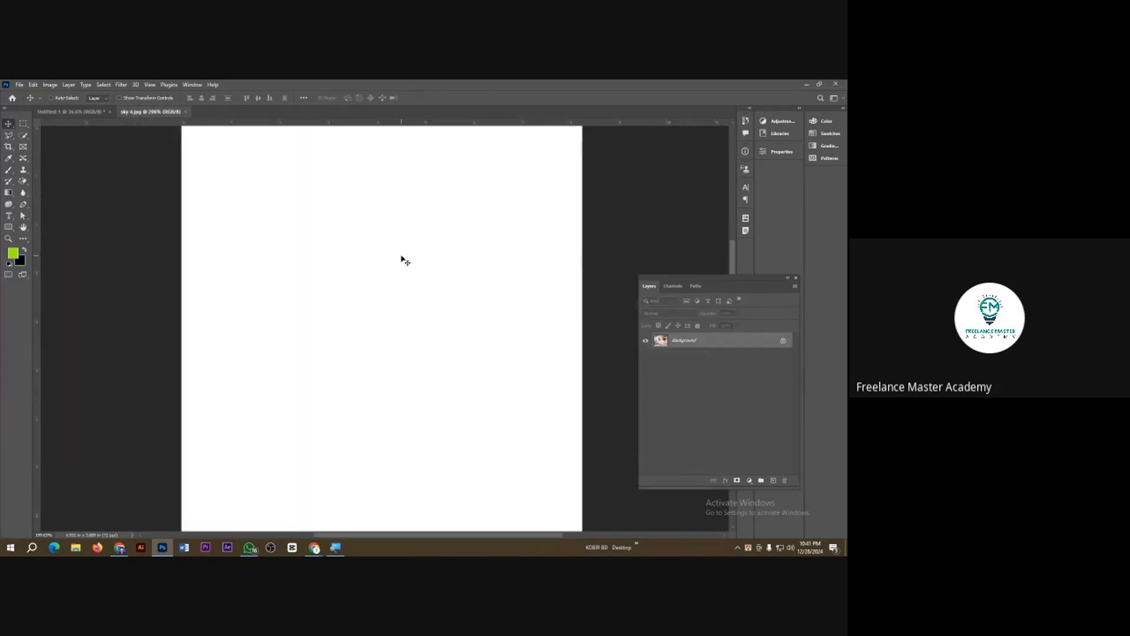
Step: Switch to Chrome and run a Google image search for "red eye" in a new tab
mouse_move(309, 551)
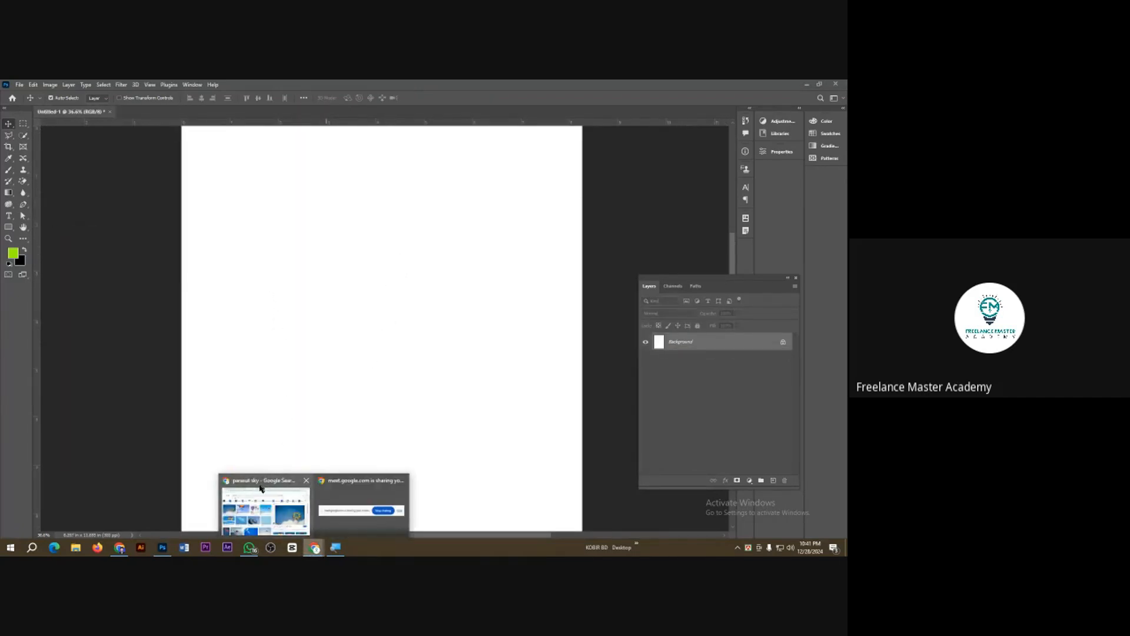
left_click(262, 504)
left_click(339, 88)
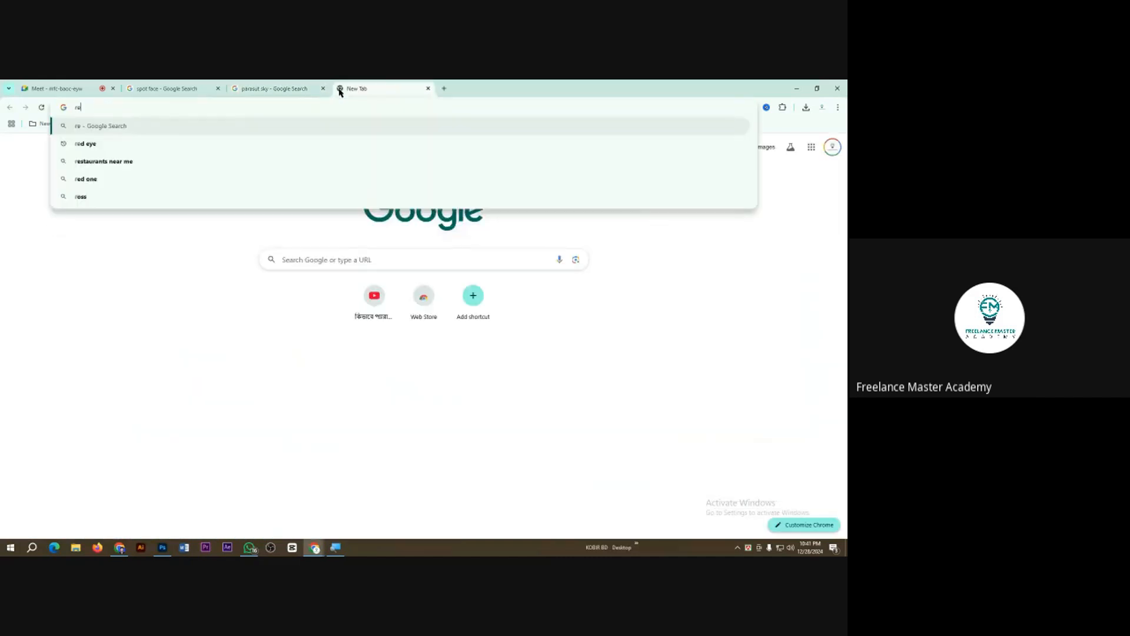
type("red eye")
key("Return")
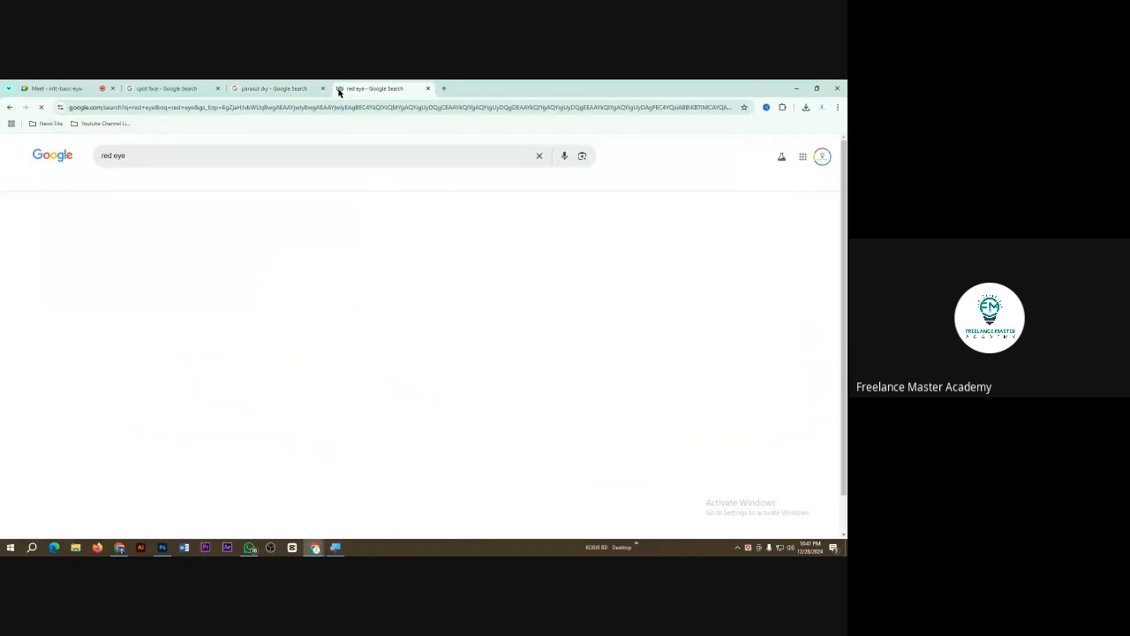
left_click(126, 182)
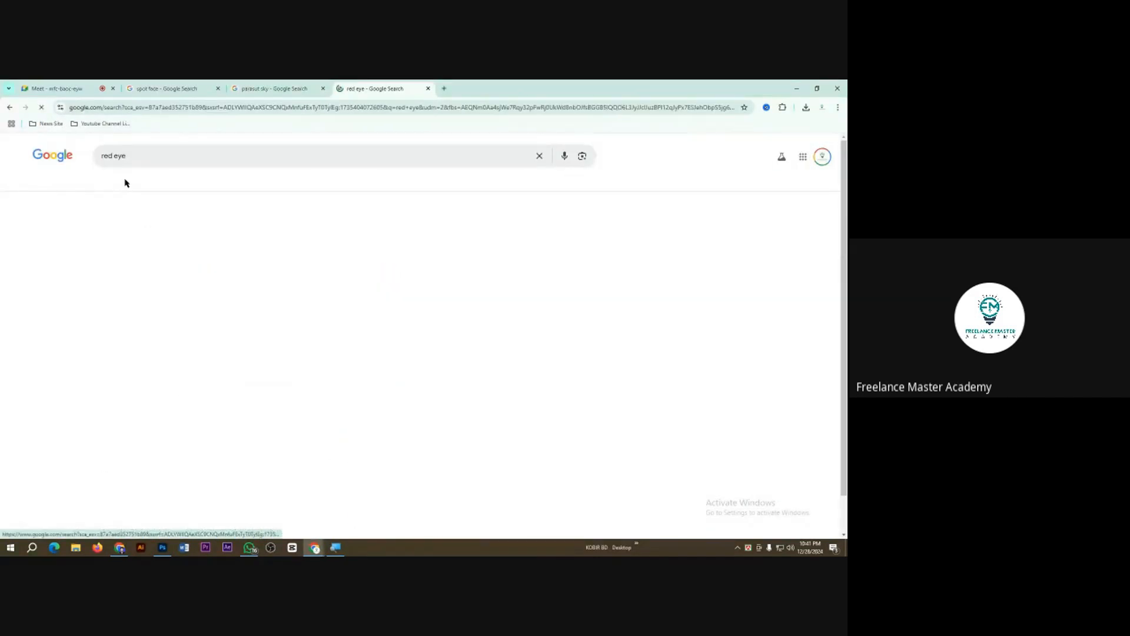
Step: Find the close-up photo of two wide-open eyes with red pupils and save it to the Class 3 folder under its suggested name
scroll(132, 334, "down", 2)
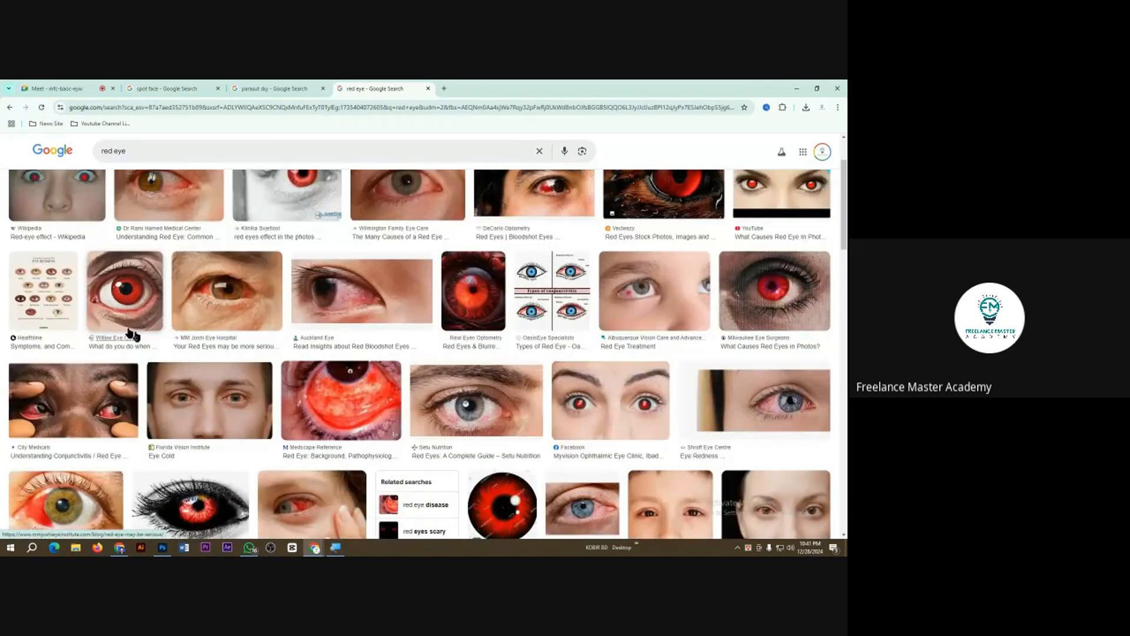
left_click(133, 334)
scroll(639, 396, "down", 3)
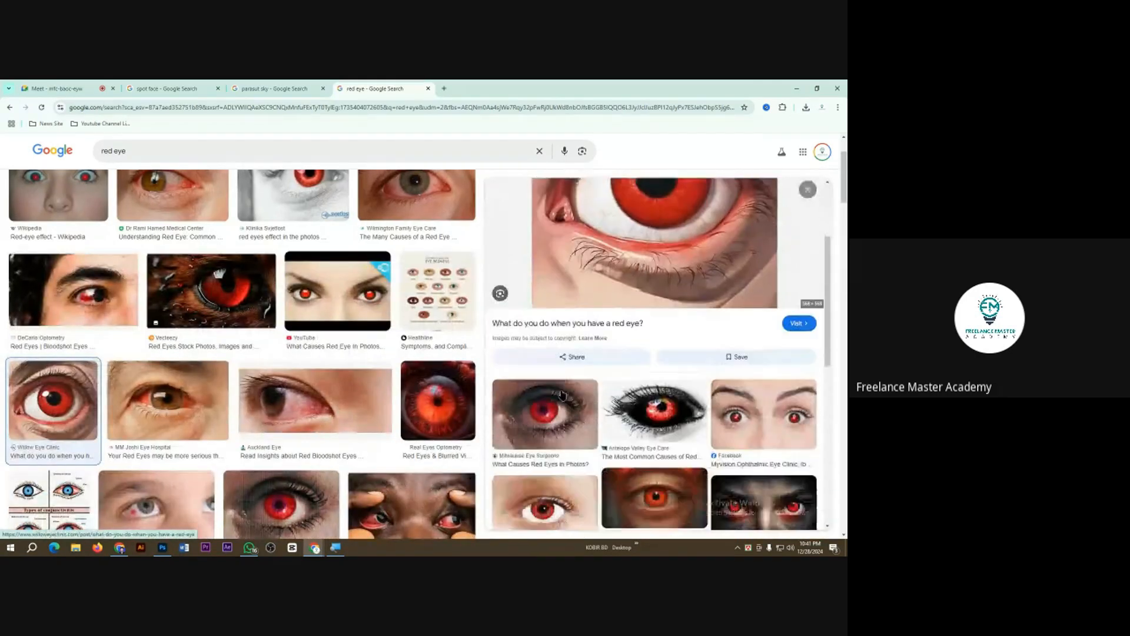
scroll(268, 408, "down", 4)
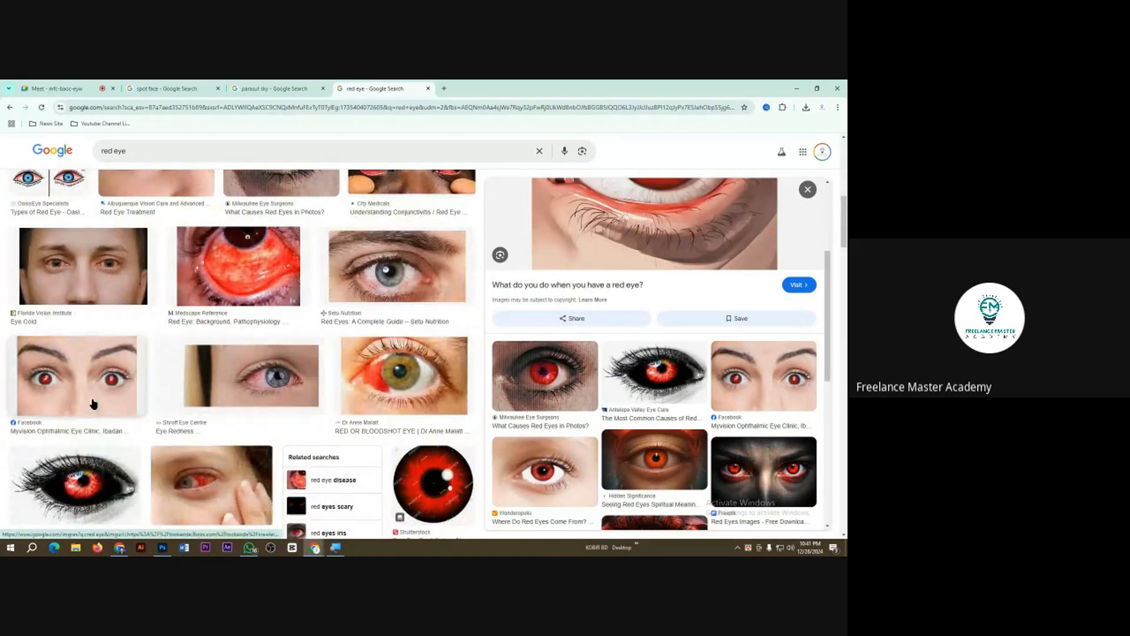
left_click(92, 404)
right_click(598, 343)
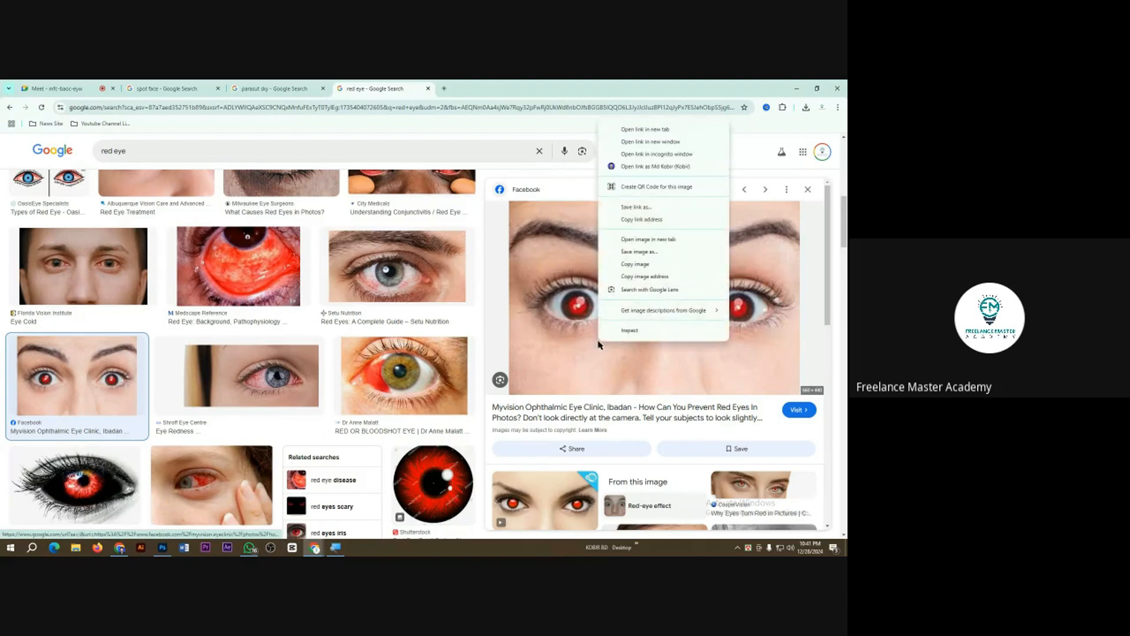
left_click(653, 252)
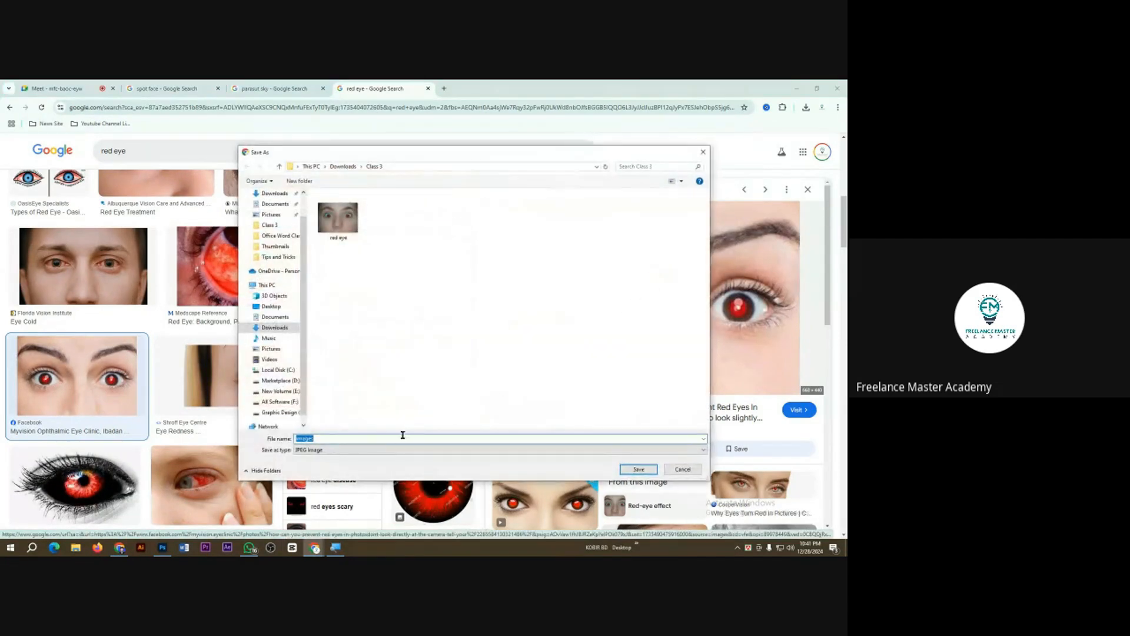
left_click(639, 470)
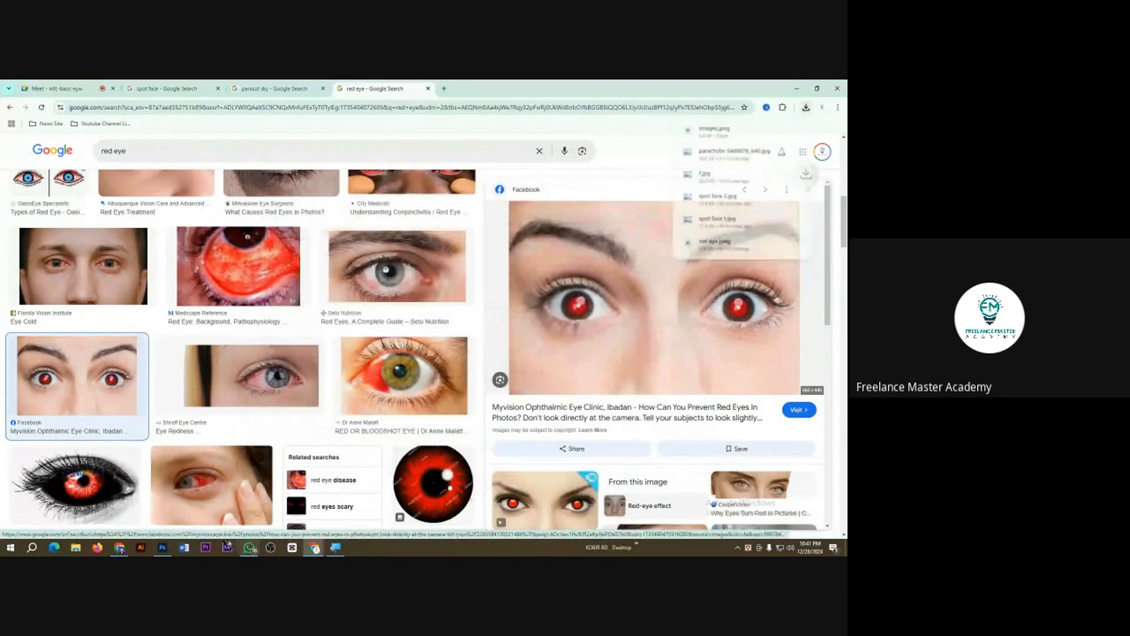
Step: Switch back to Photoshop, open the downloaded eye photo from the Class 3 folder and duplicate its background layer
left_click(162, 548)
key("ctrl+o")
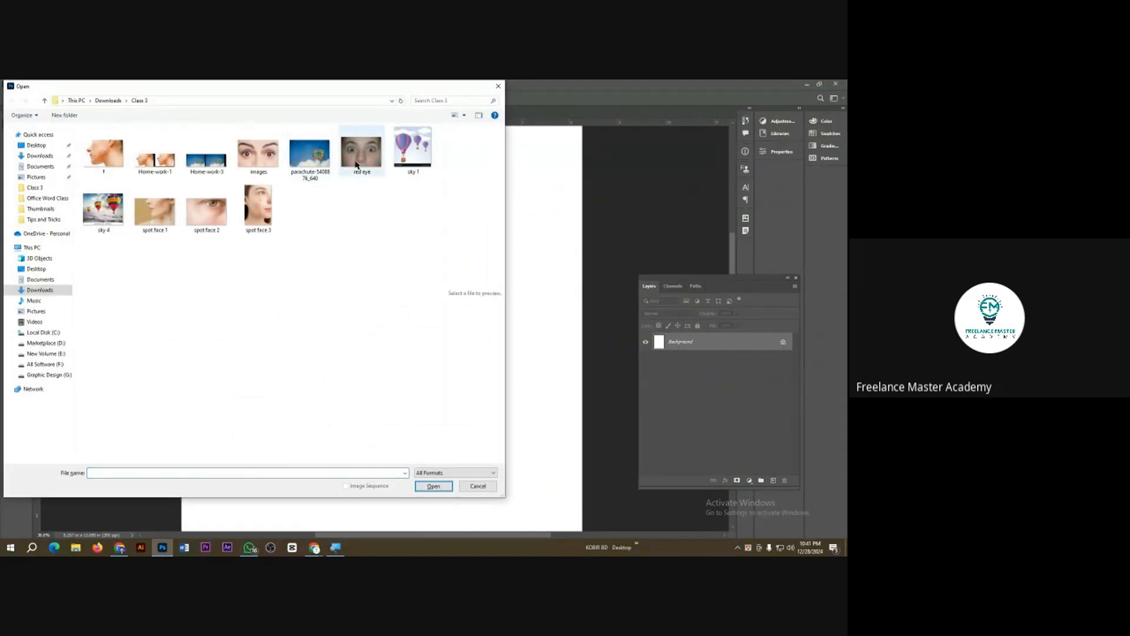
double_click(258, 153)
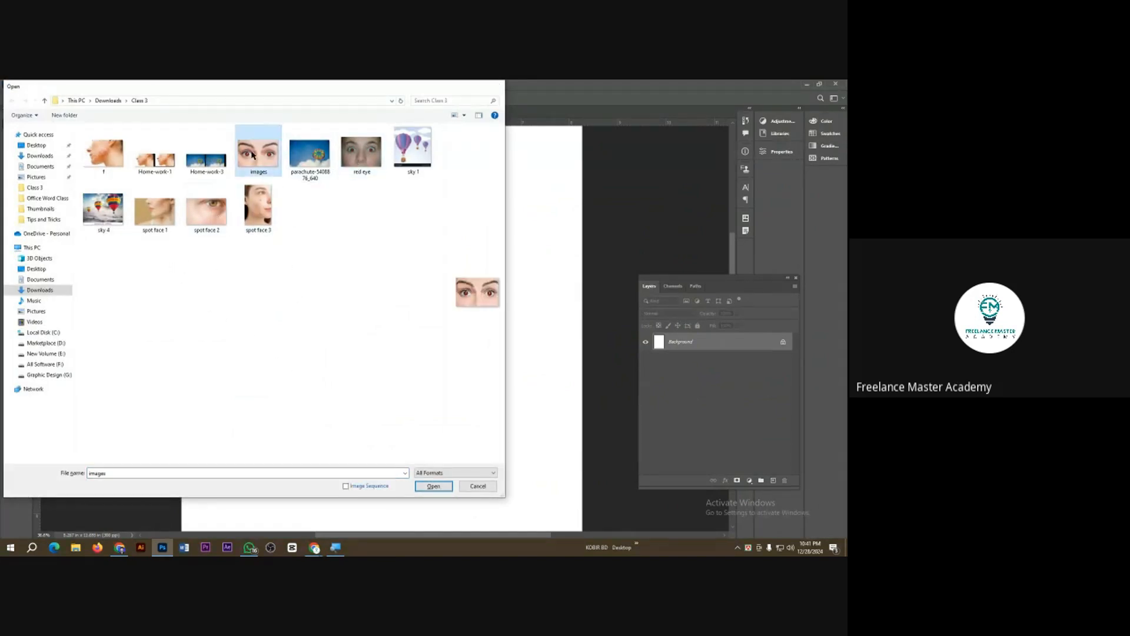
key("ctrl+j")
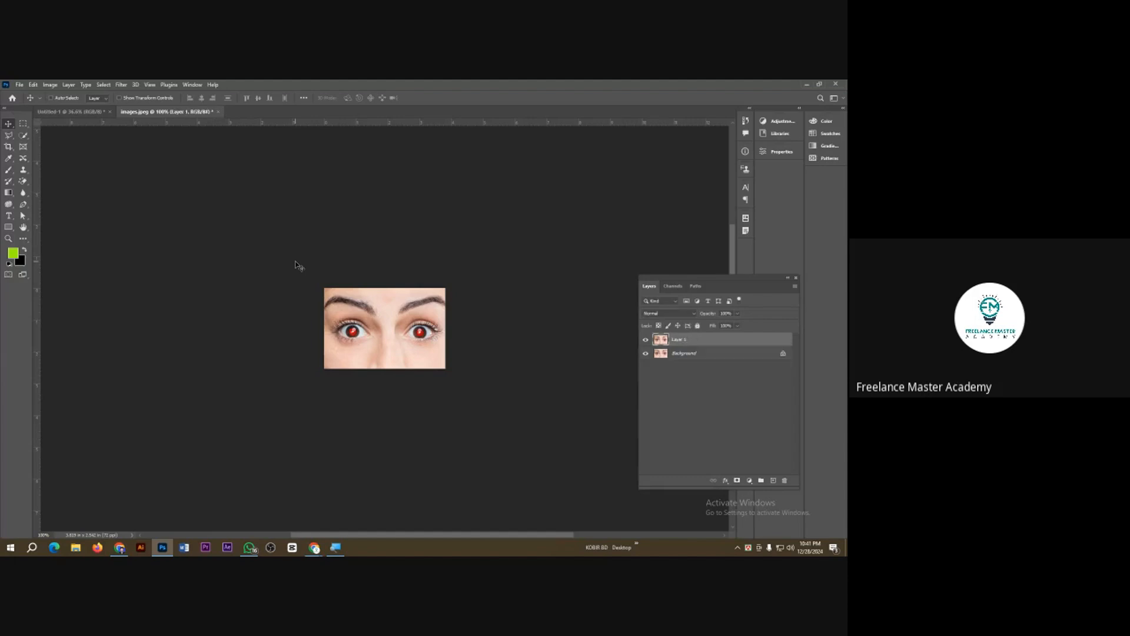
Step: Remove the red from both pupils on the duplicate layer with the Red Eye tool
scroll(429, 335, "up", 10)
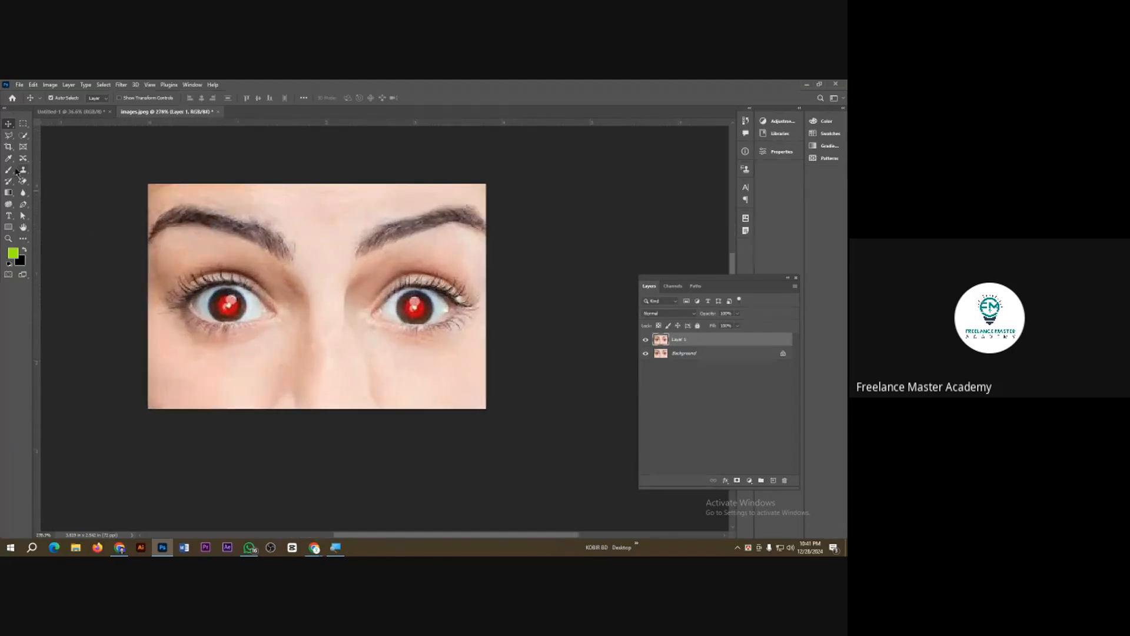
left_click(23, 158)
left_click(65, 202)
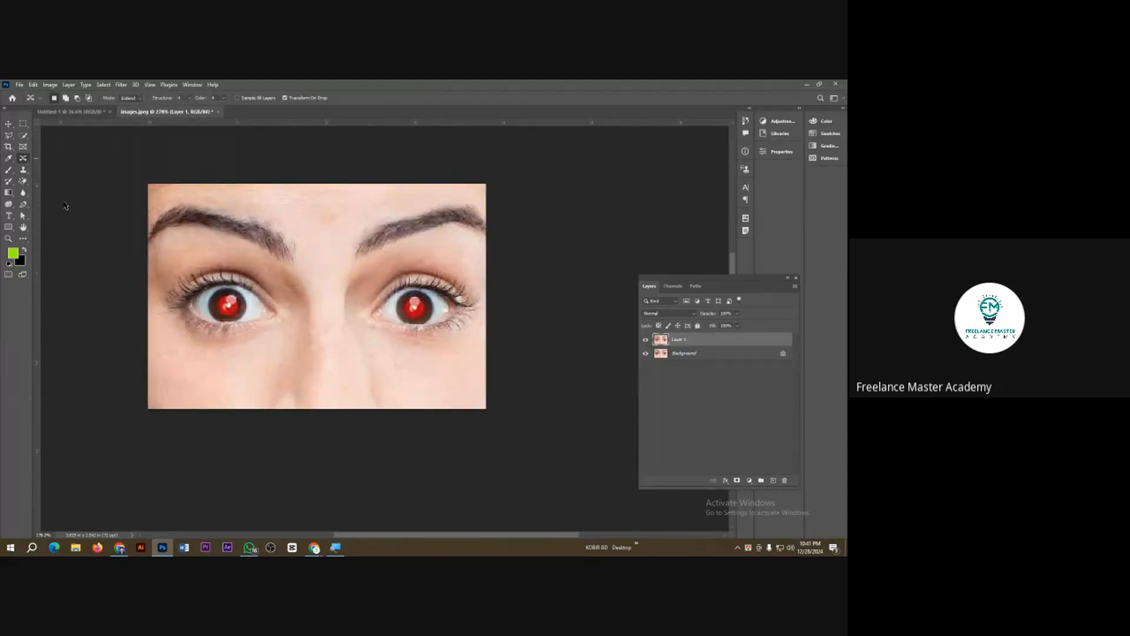
left_click(238, 311)
left_click(424, 317)
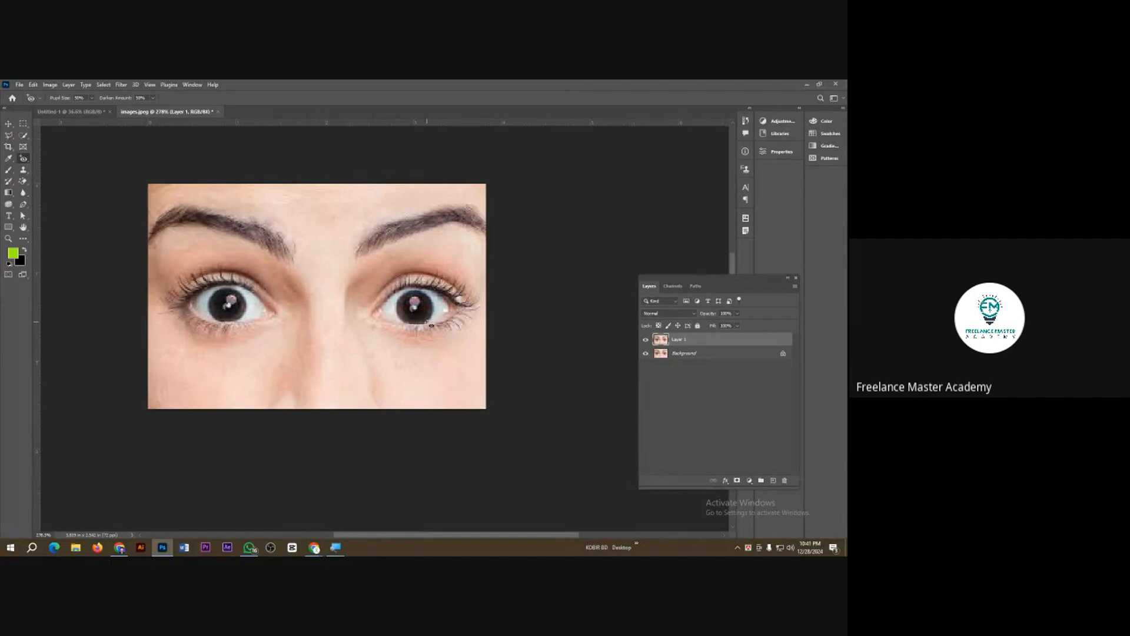
Step: Extend the canvas to the right with the Crop tool and move the corrected eye layer beside the red-eye original
left_click(9, 147)
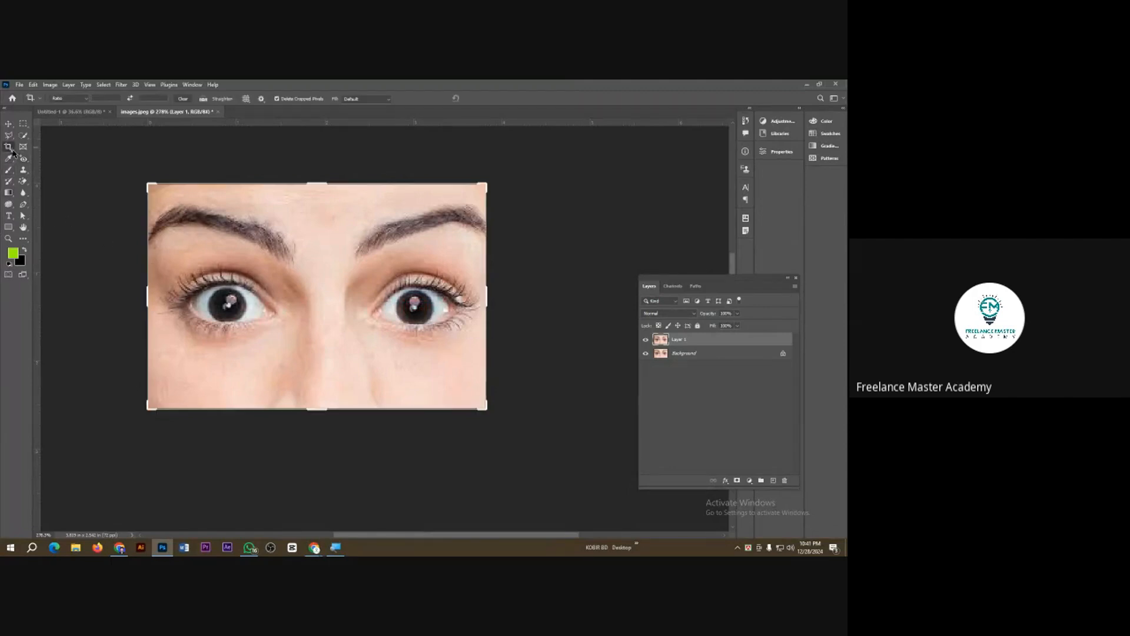
left_click_drag(483, 293, 628, 293)
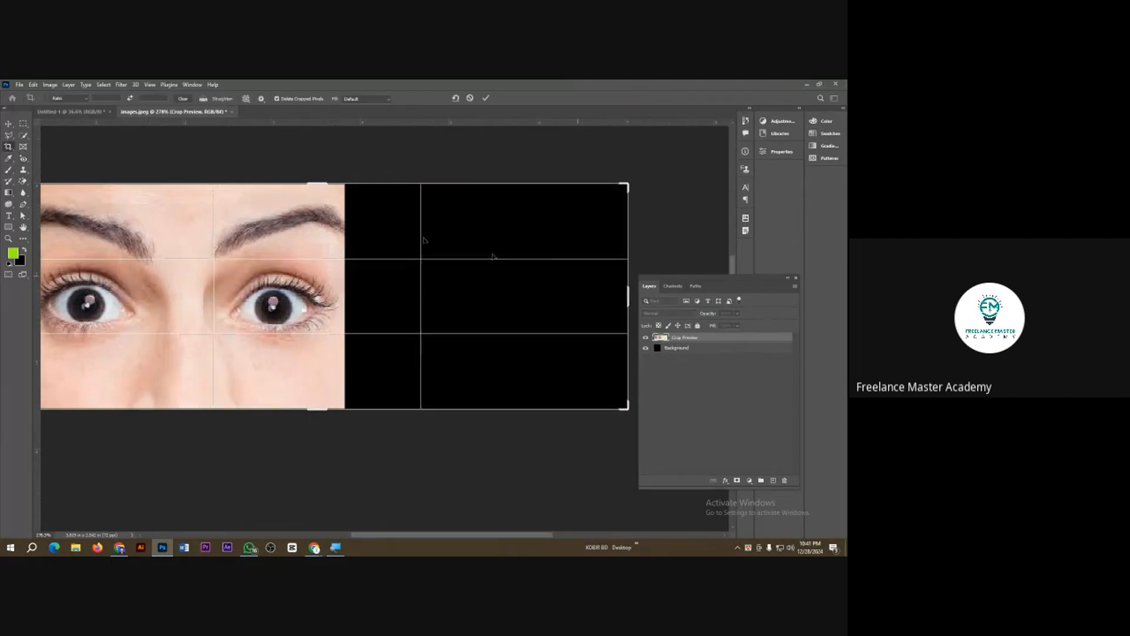
left_click(8, 125)
left_click_drag(118, 250, 431, 250)
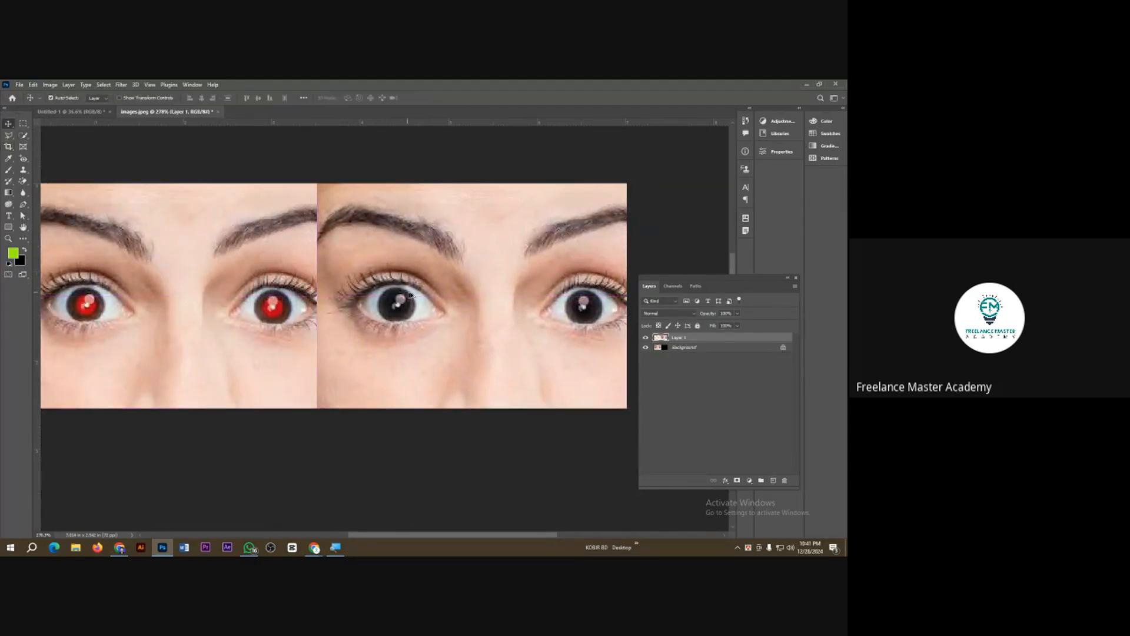
scroll(409, 294, "down", 2)
key("ctrl+shift+s")
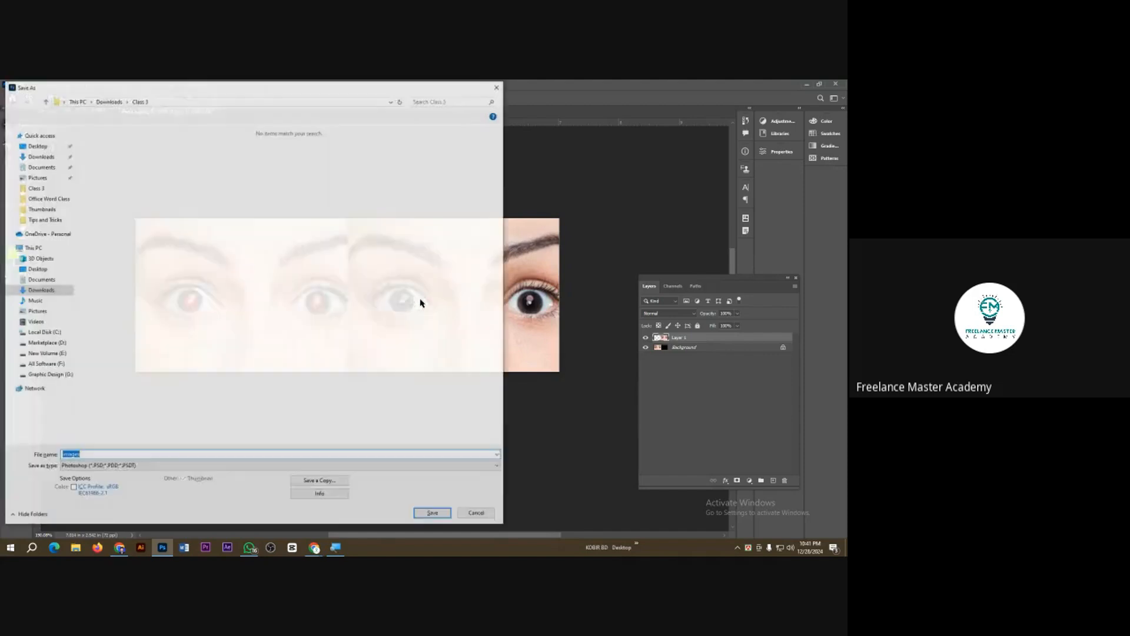
left_click(128, 466)
left_click(128, 467)
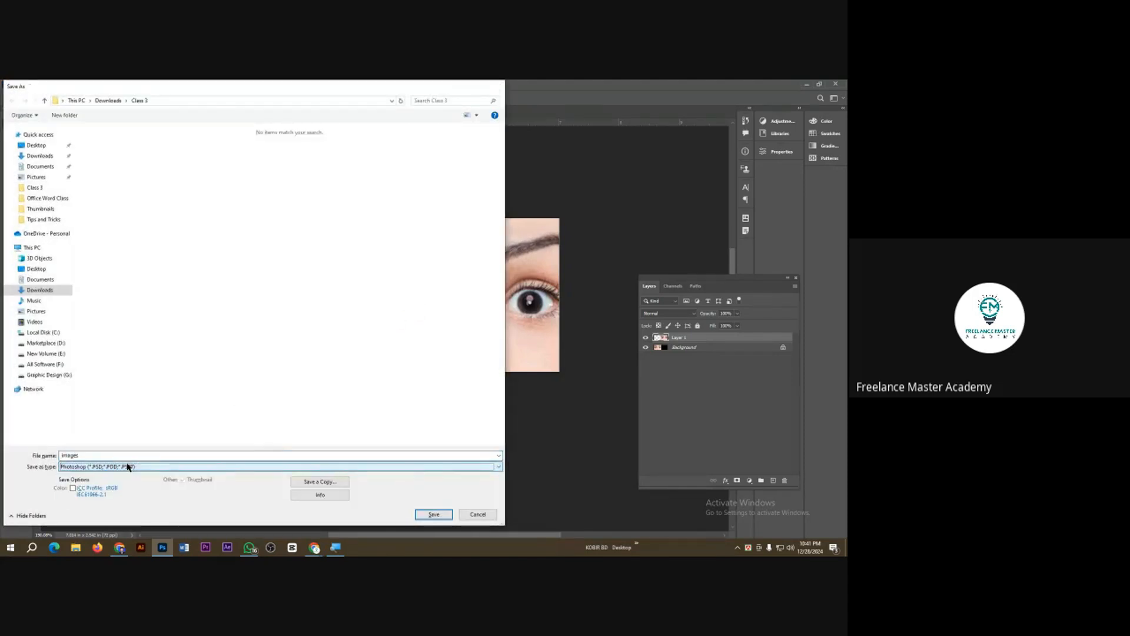
key("Escape")
Step: Export the red-eye comparison with Save for Web into the Class 3 folder as home-work-3-s
key("ctrl+alt+shift+s")
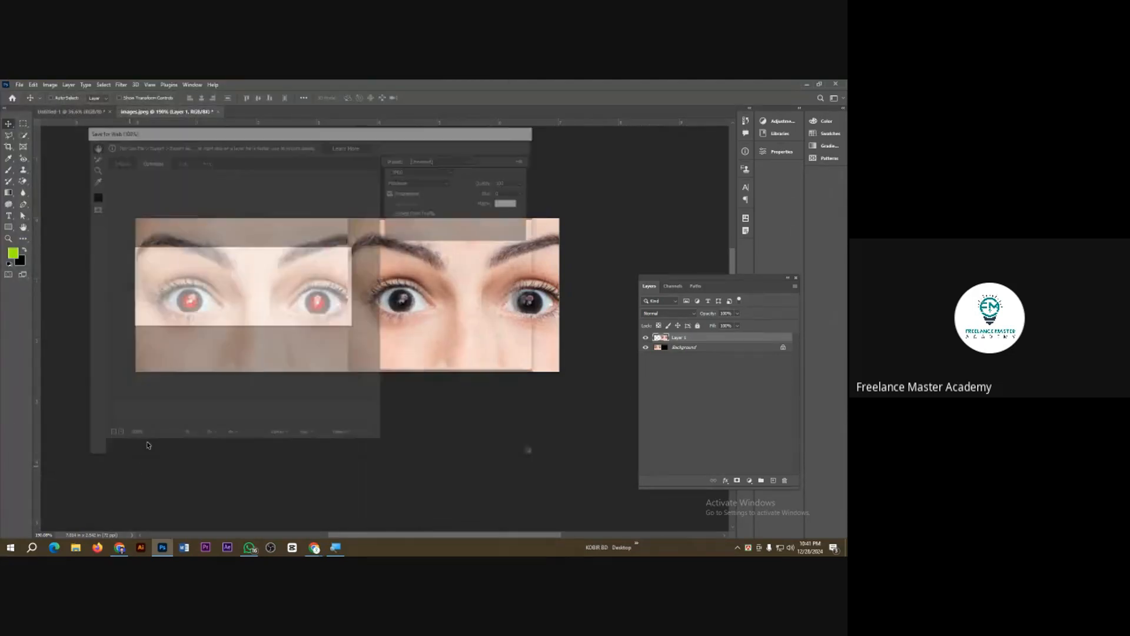
left_click(397, 449)
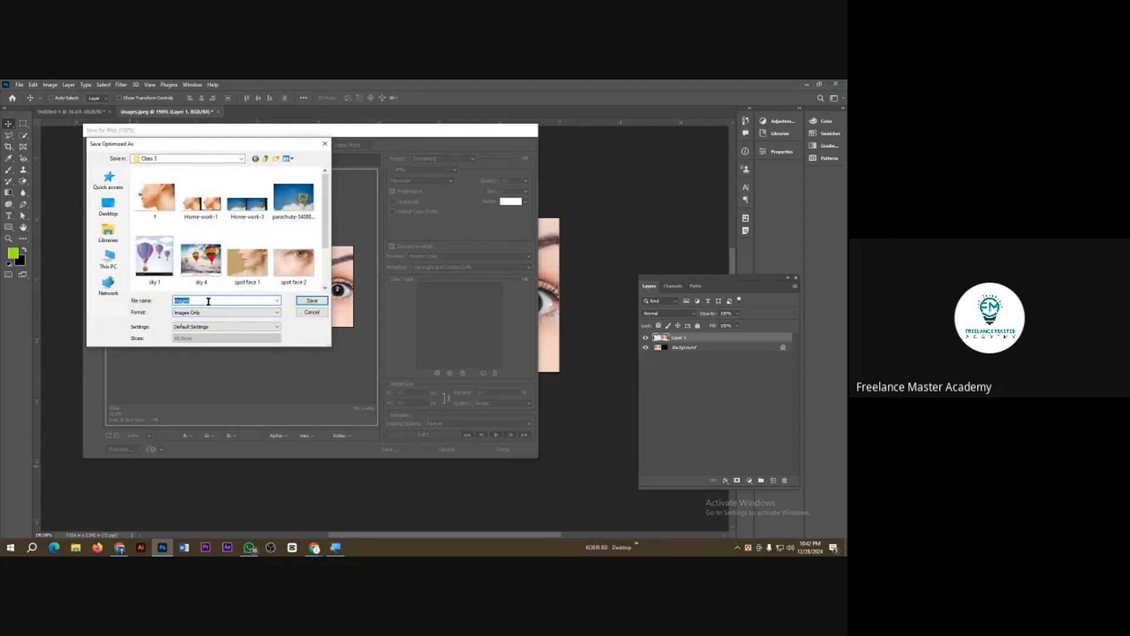
type("home wok 3")
key("Return")
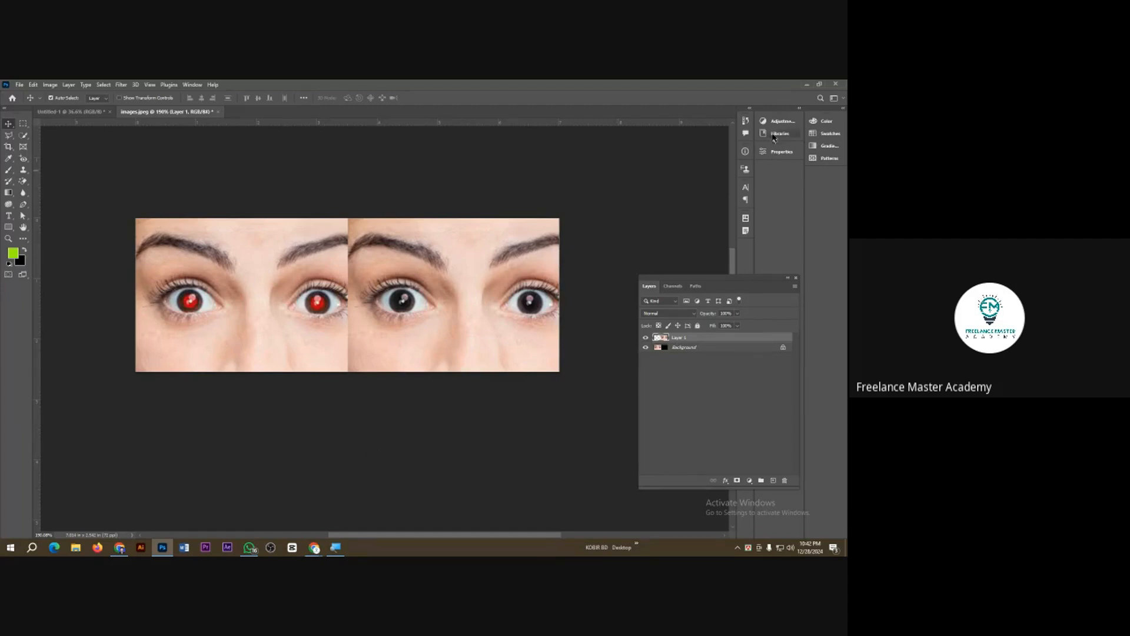
Step: Switch to Chrome and replace the "red eye" image search with a search for "boat sea beach"
left_click(805, 84)
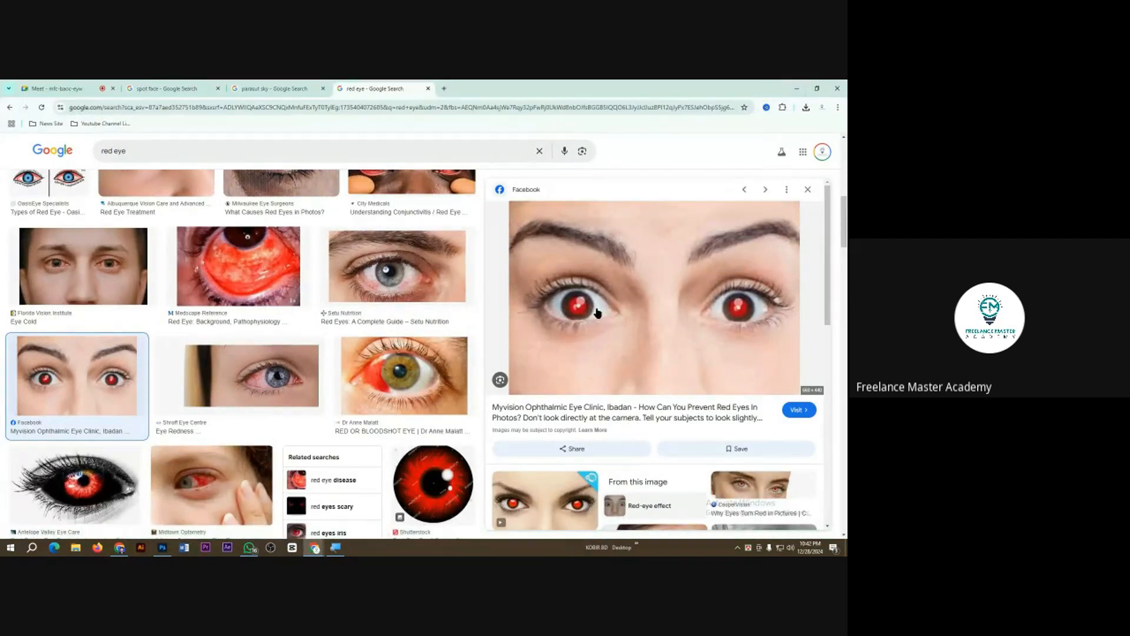
scroll(326, 388, "up", 1)
scroll(326, 389, "up", 5)
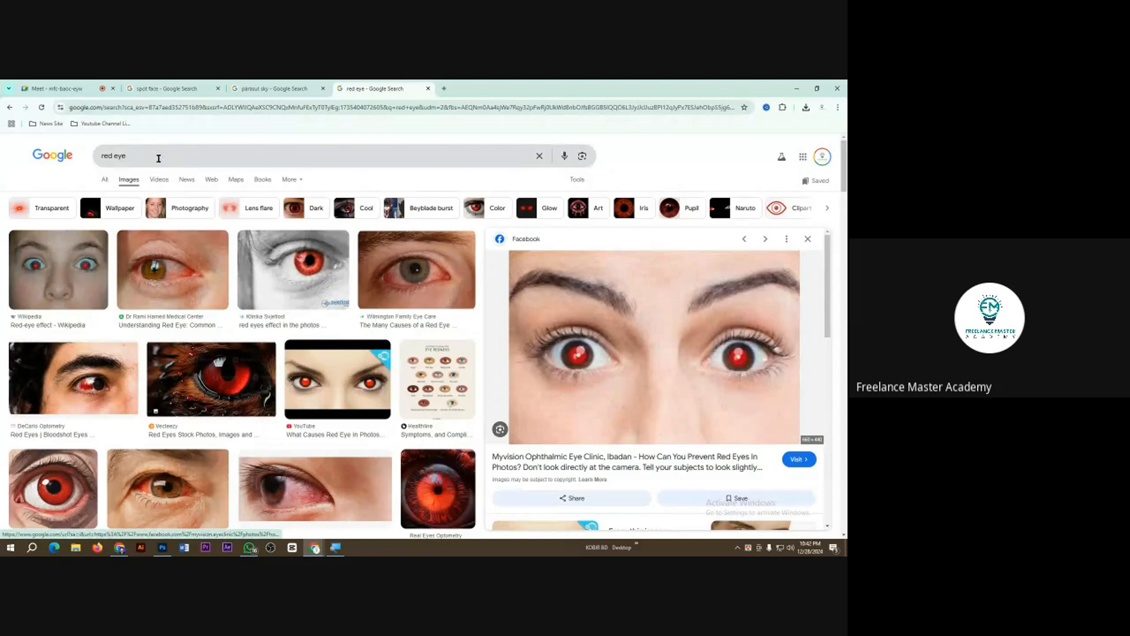
left_click_drag(158, 158, 87, 163)
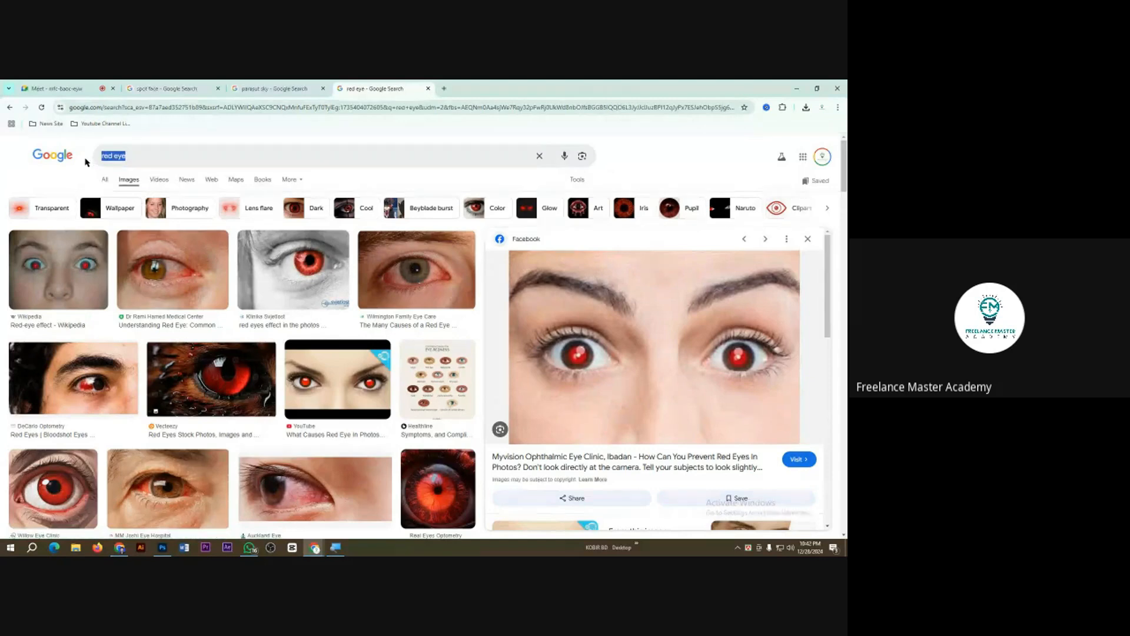
type("boat")
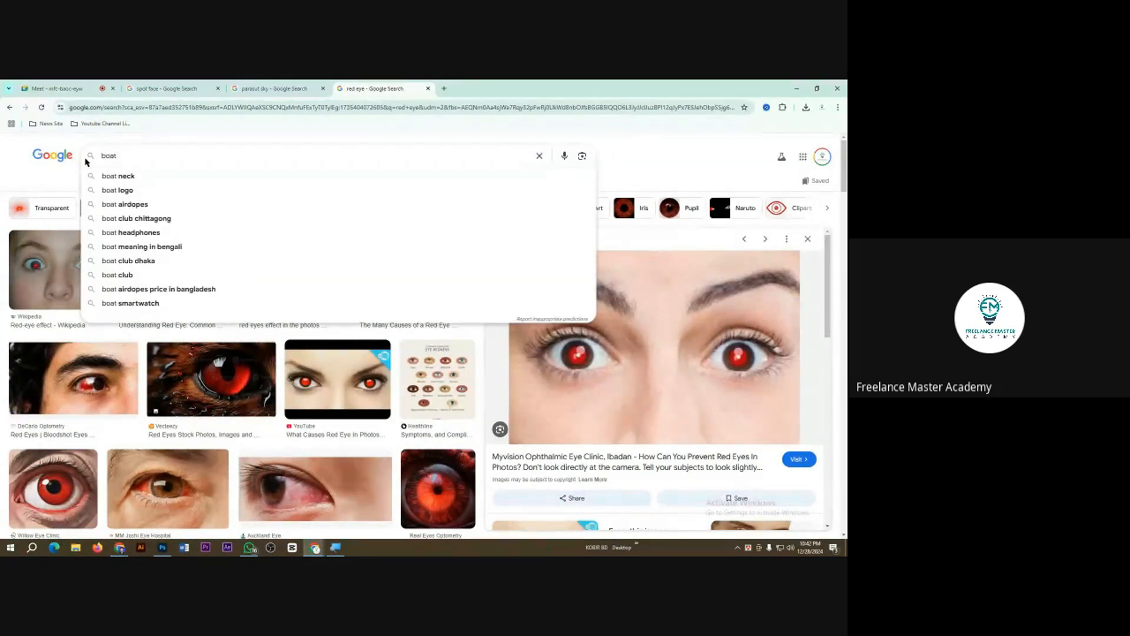
type(" photo")
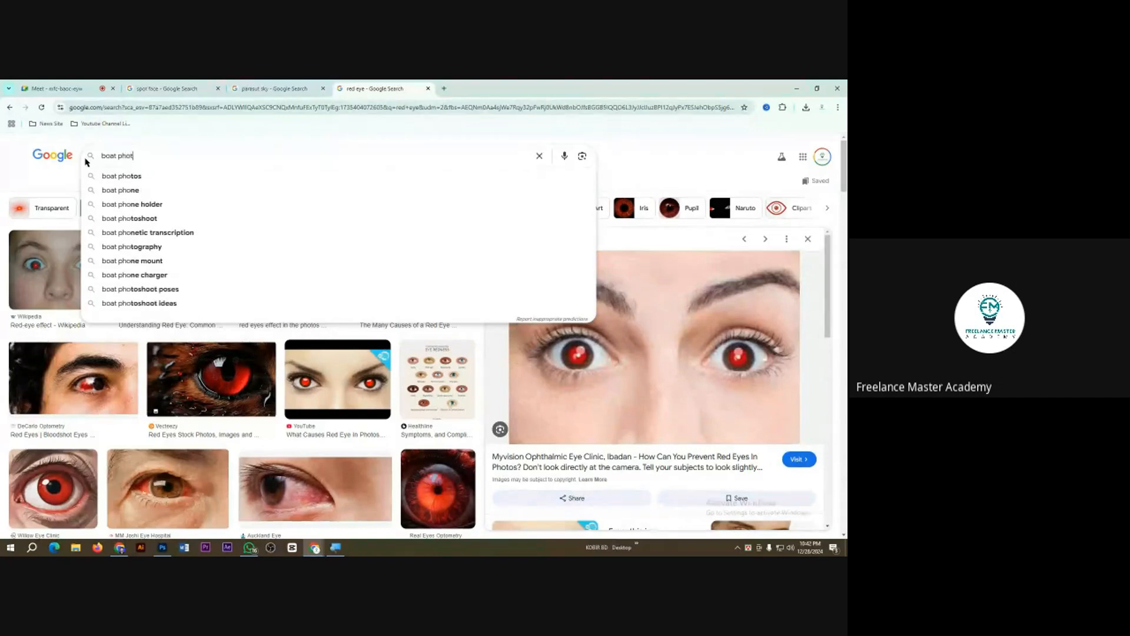
key("BackSpace")
key("BackSpace")
key("BackSpace")
key("BackSpace")
key("BackSpace")
type("s")
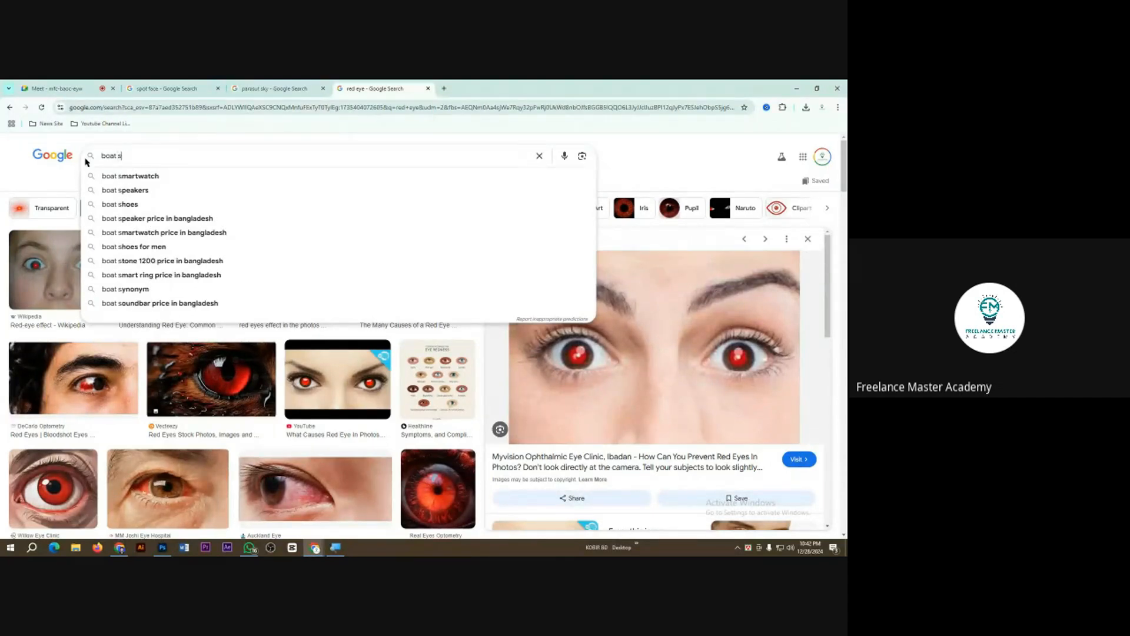
type("ea")
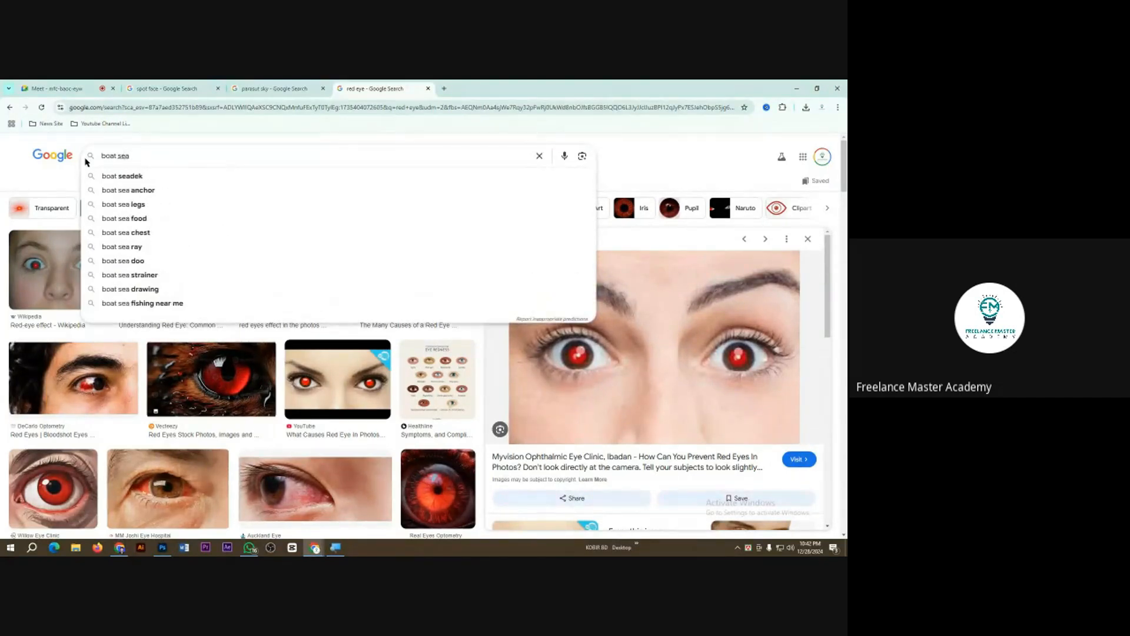
type(" beach")
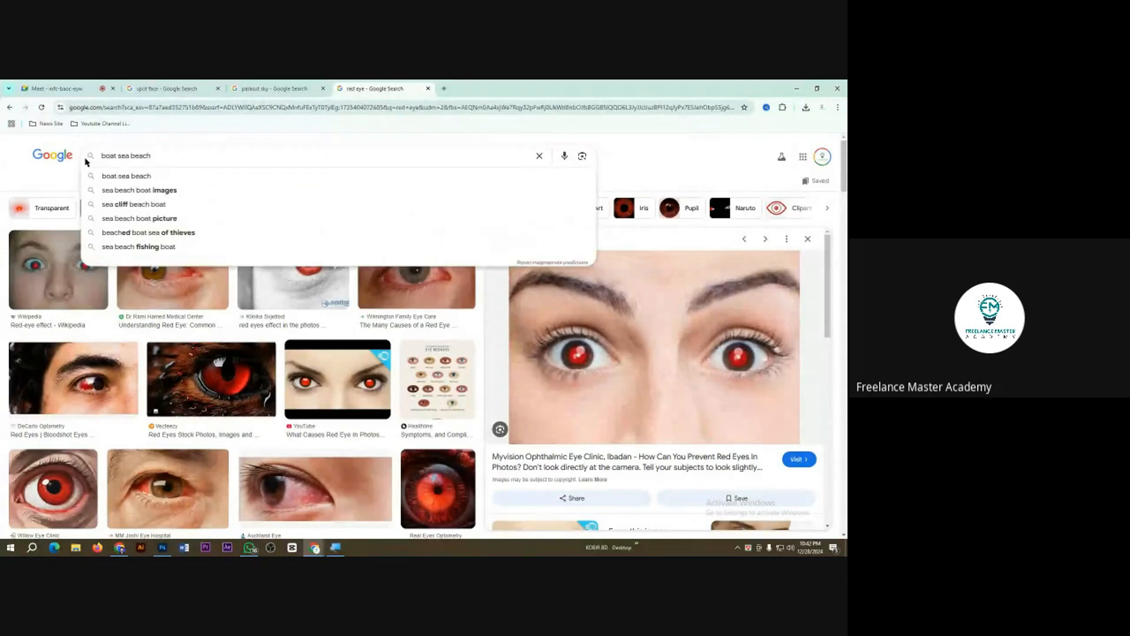
key("Return")
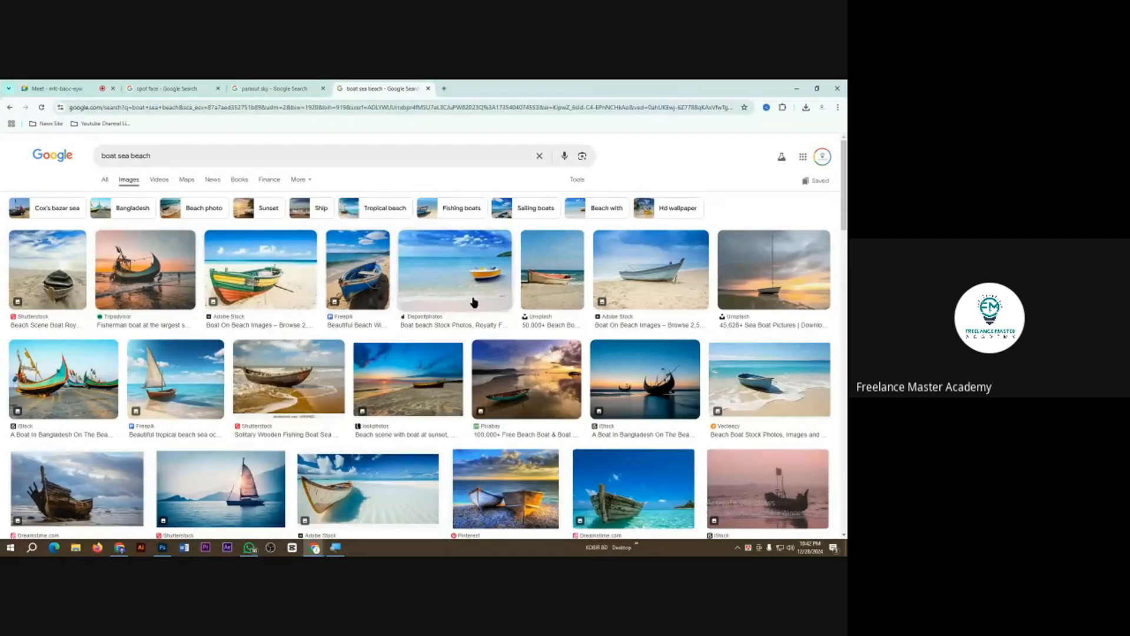
Step: Save the Depositphotos picture of the yellow boat in shallow water to the Class 3 folder under its suggested name
left_click(471, 292)
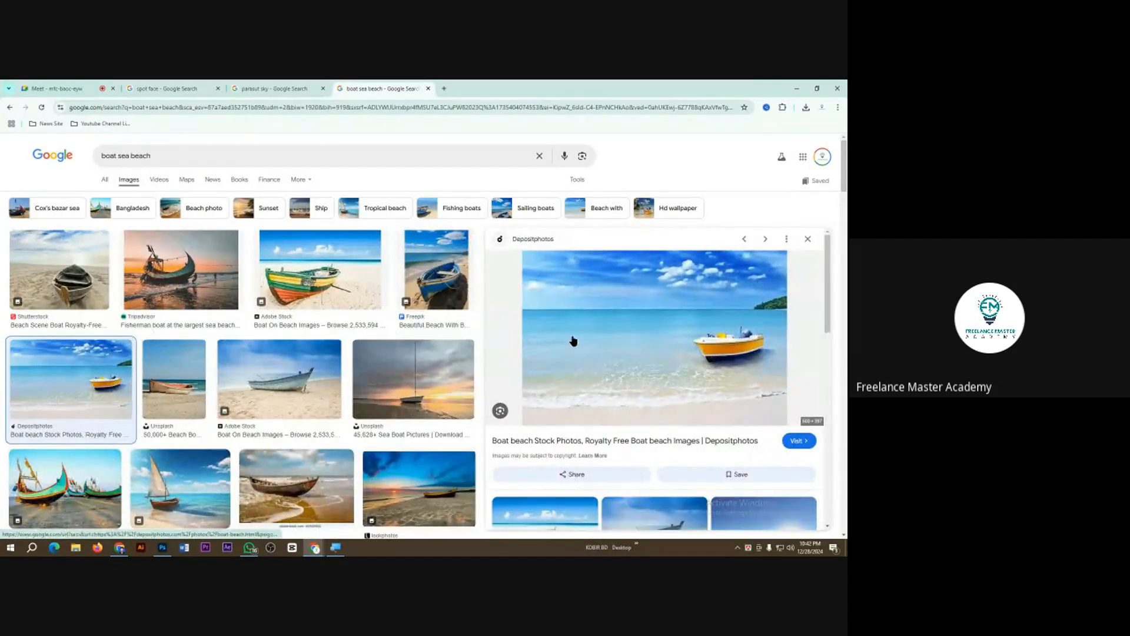
right_click(576, 336)
left_click(615, 246)
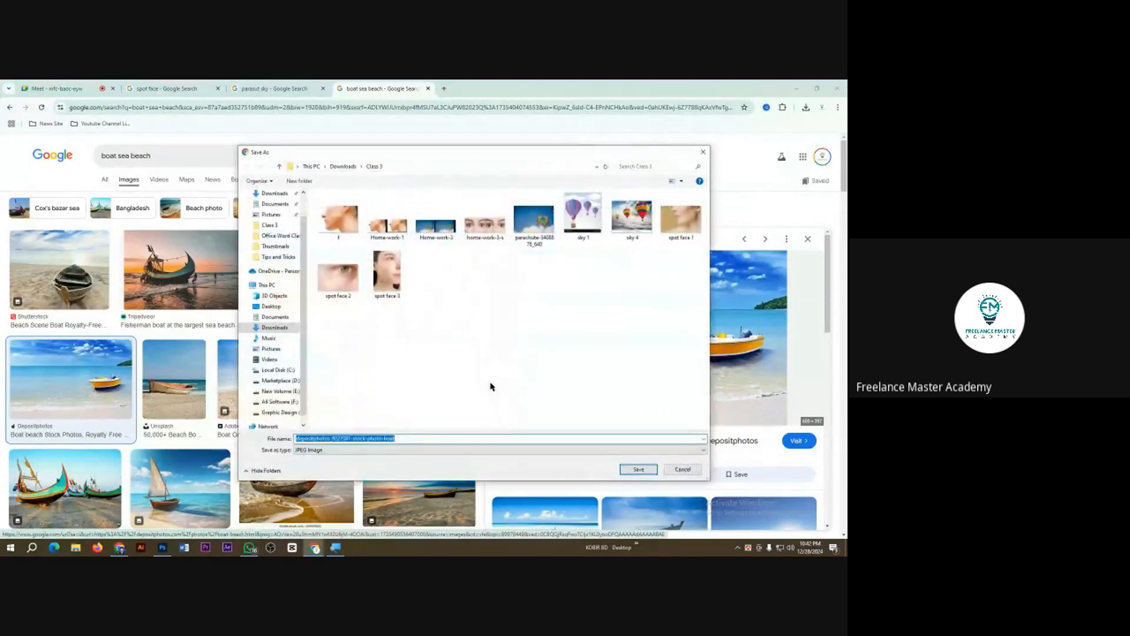
left_click(638, 469)
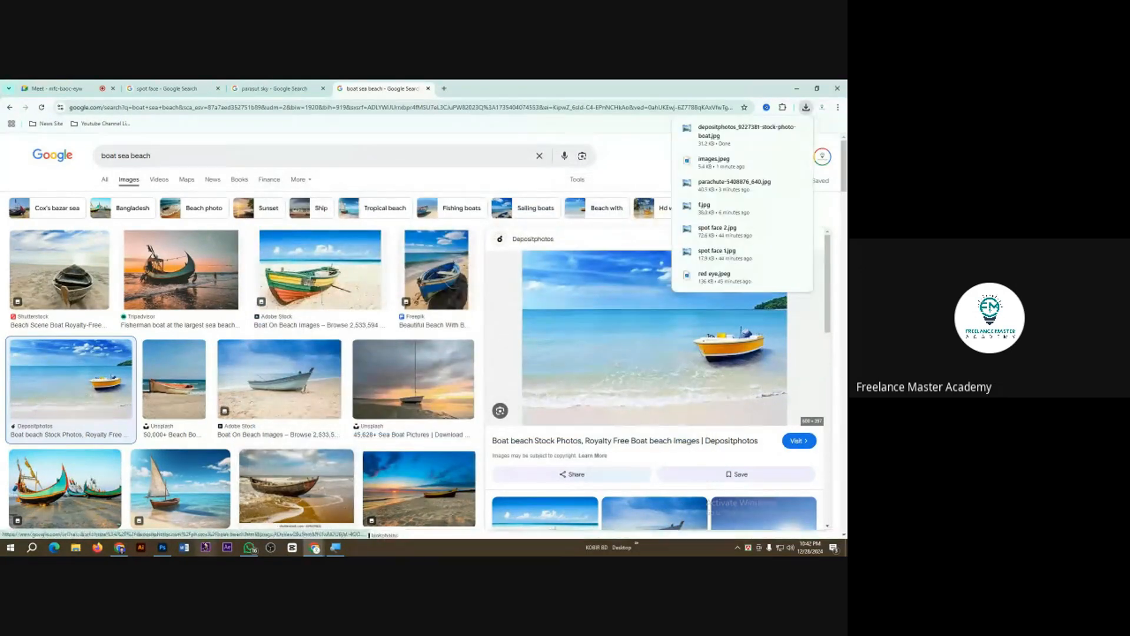
Step: Switch back to Photoshop and try to open the downloaded boat photo from the Class 3 folder
left_click(164, 549)
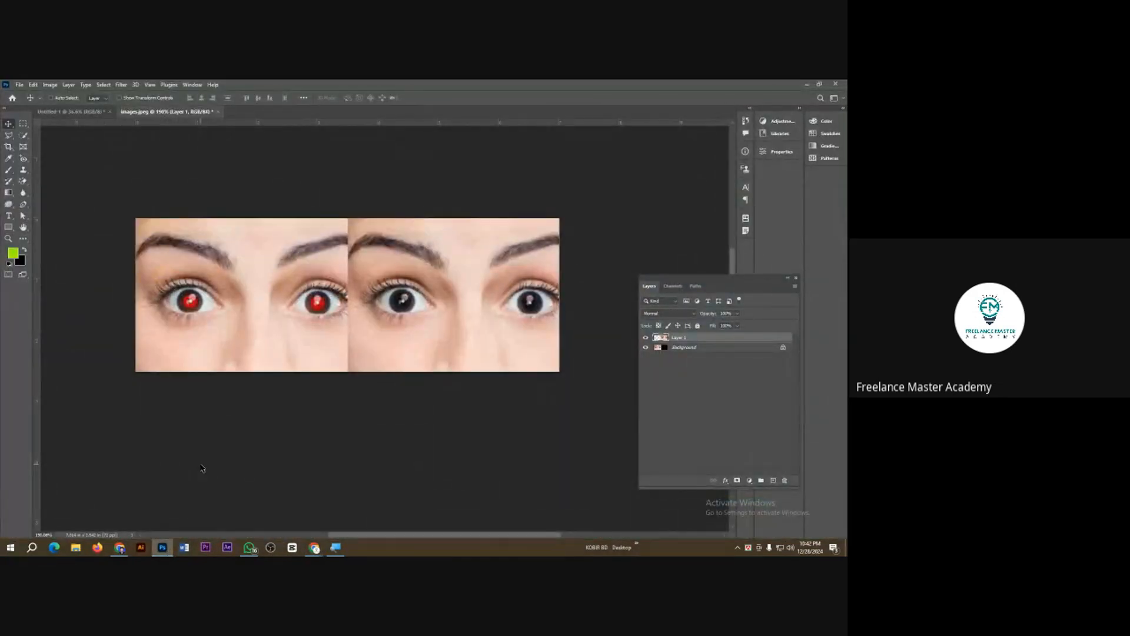
key("ctrl+o")
double_click(111, 162)
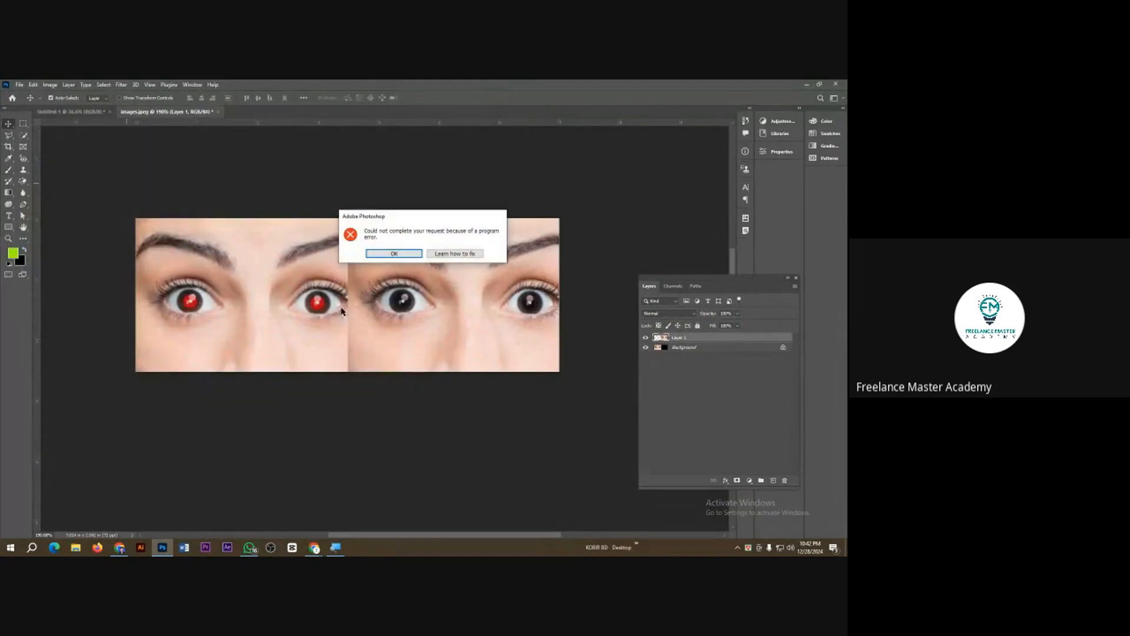
left_click(420, 255)
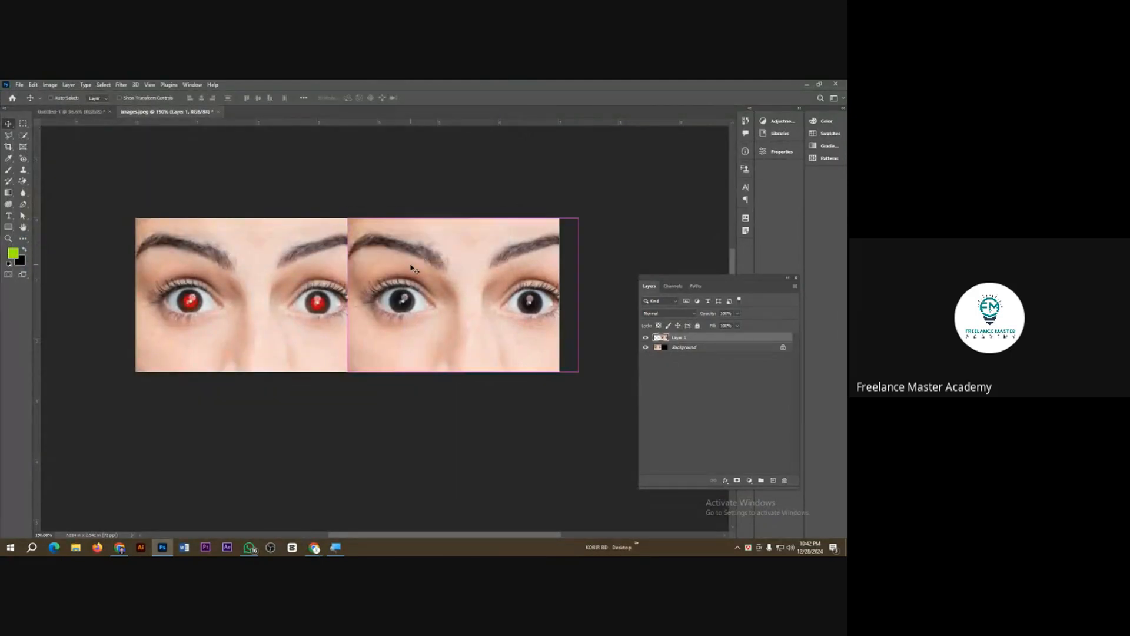
key("ctrl+o")
double_click(104, 154)
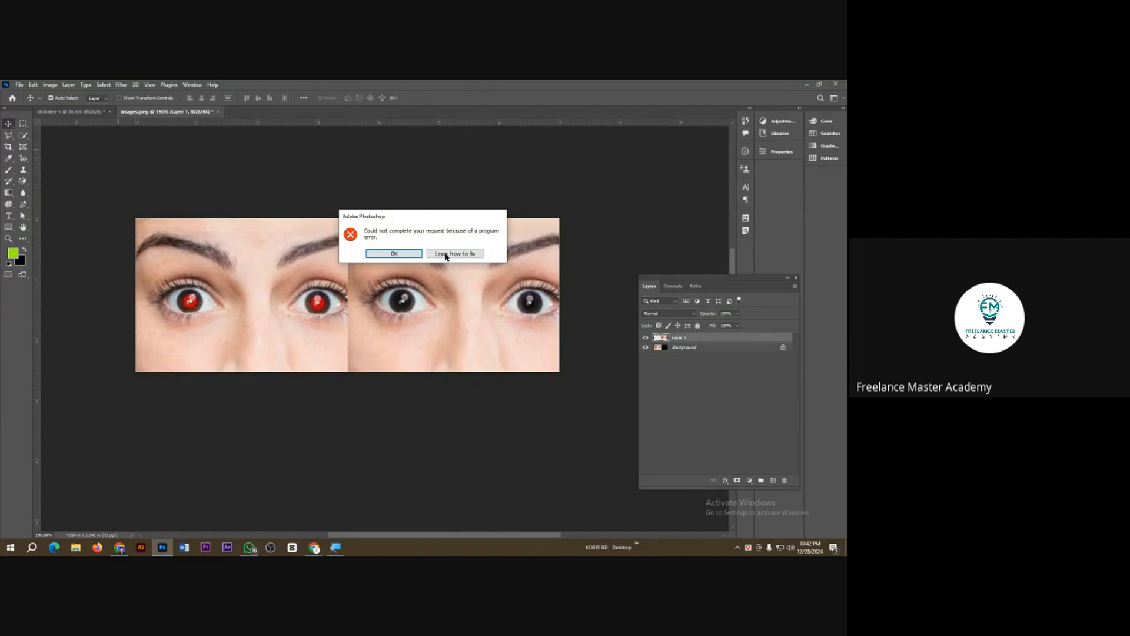
left_click(403, 259)
Step: Return to the Chrome image results and copy the yellow boat picture to the clipboard
mouse_move(314, 547)
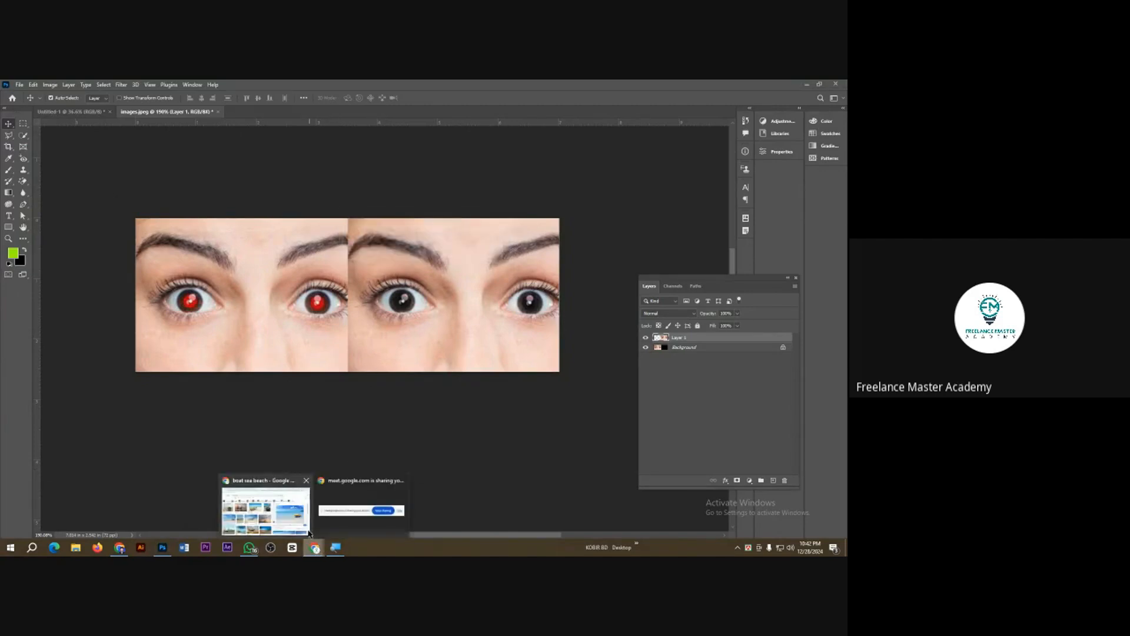
left_click(287, 518)
right_click(607, 323)
left_click(652, 243)
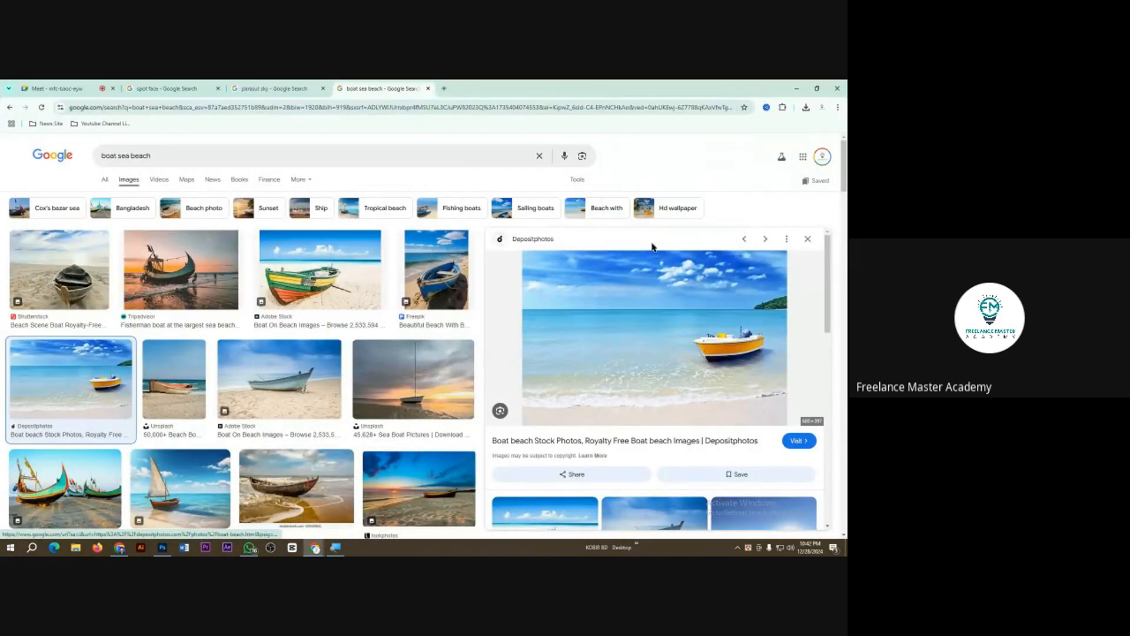
Step: Switch to Photoshop, paste the boat picture into a new document of the default size and duplicate the pasted layer
left_click(162, 548)
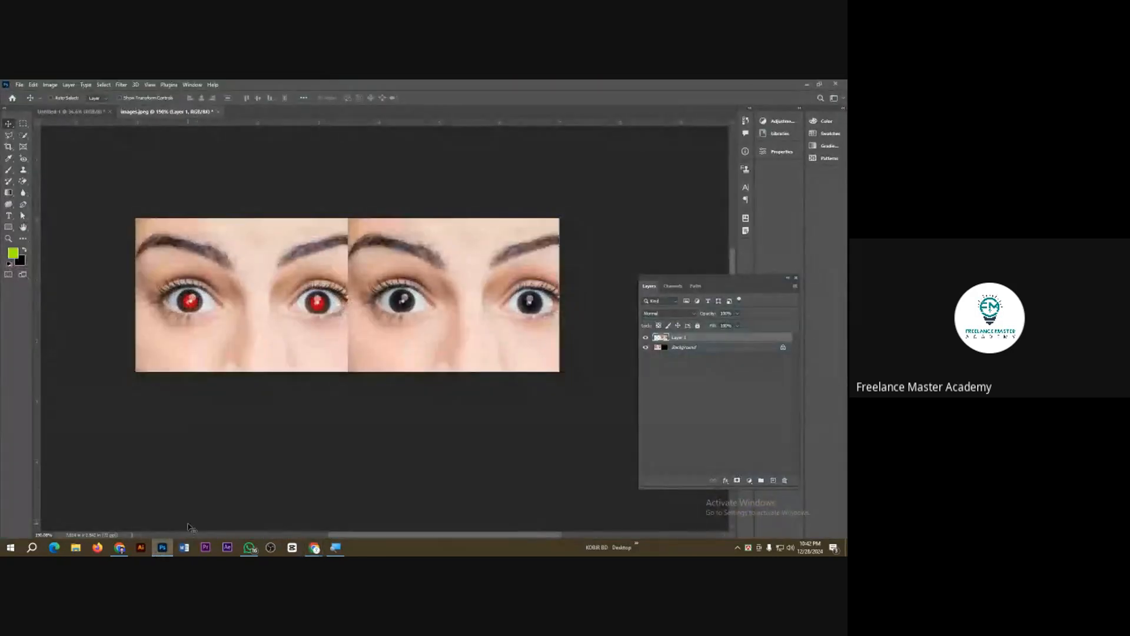
key("ctrl+n")
key("Return")
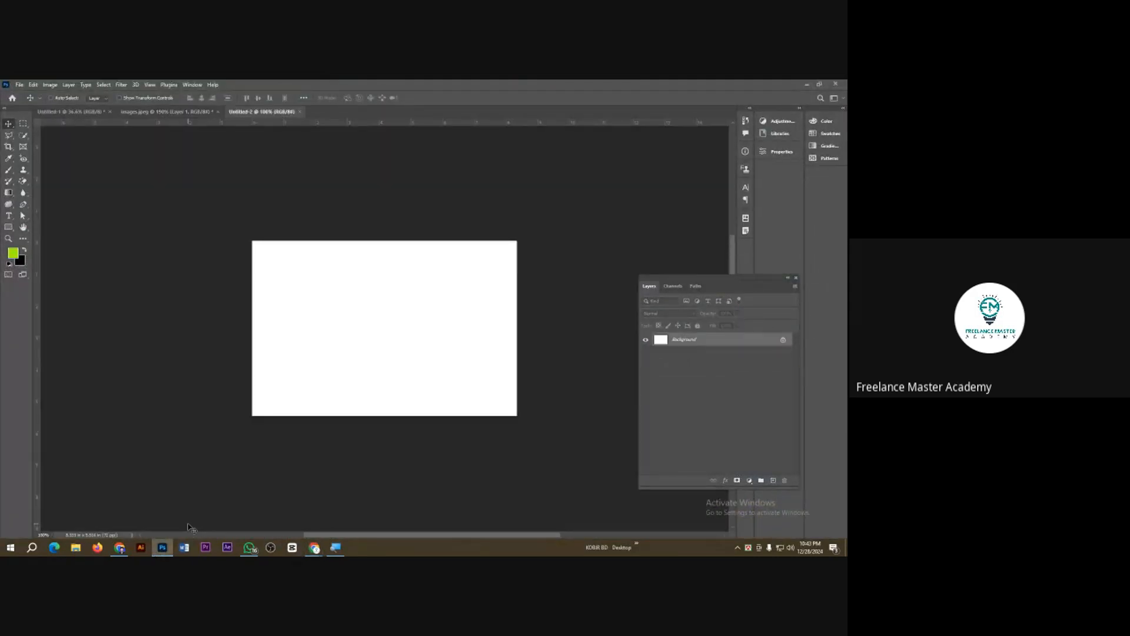
key("ctrl+v")
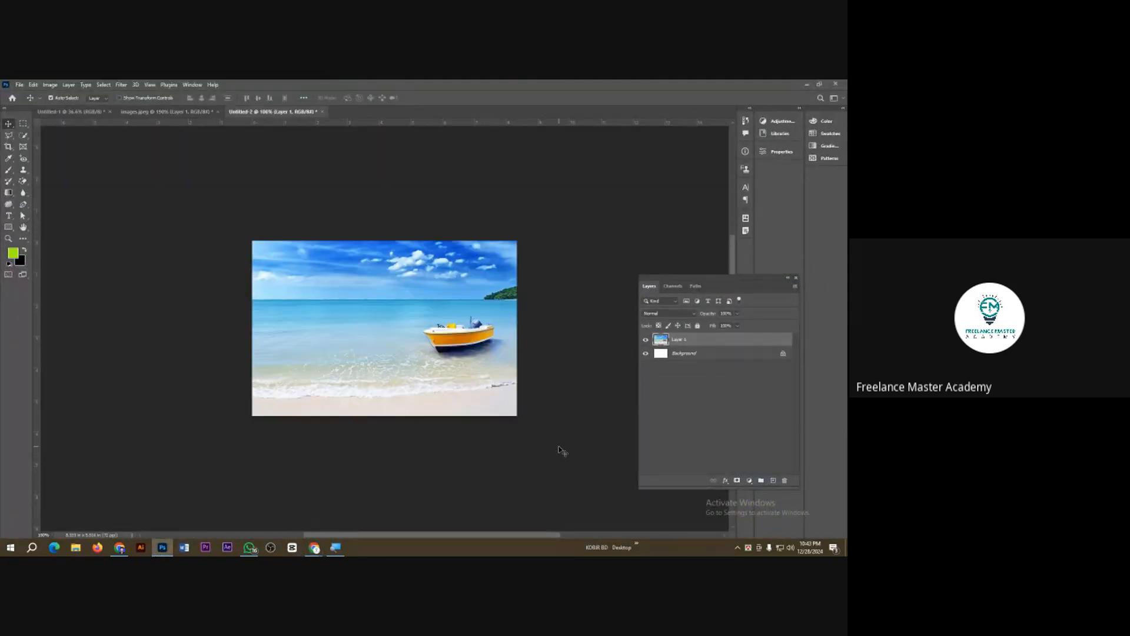
key("ctrl+j")
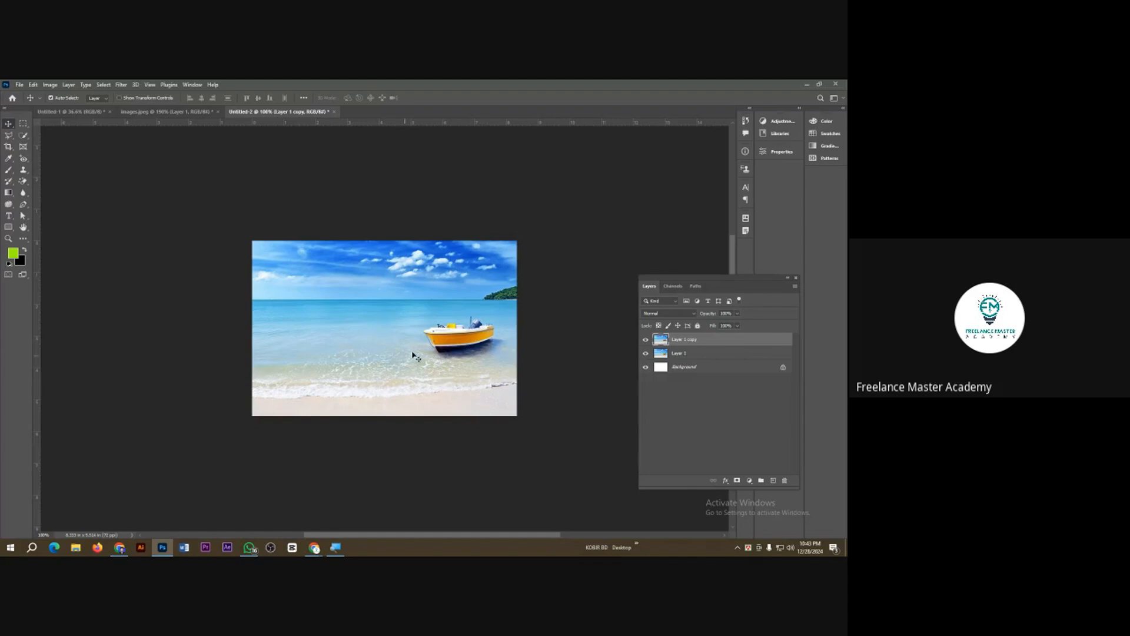
Step: Use the Content-Aware Move tool in Extend mode to place a second copy of the boat left of the original, and deselect
scroll(467, 332, "up", 7)
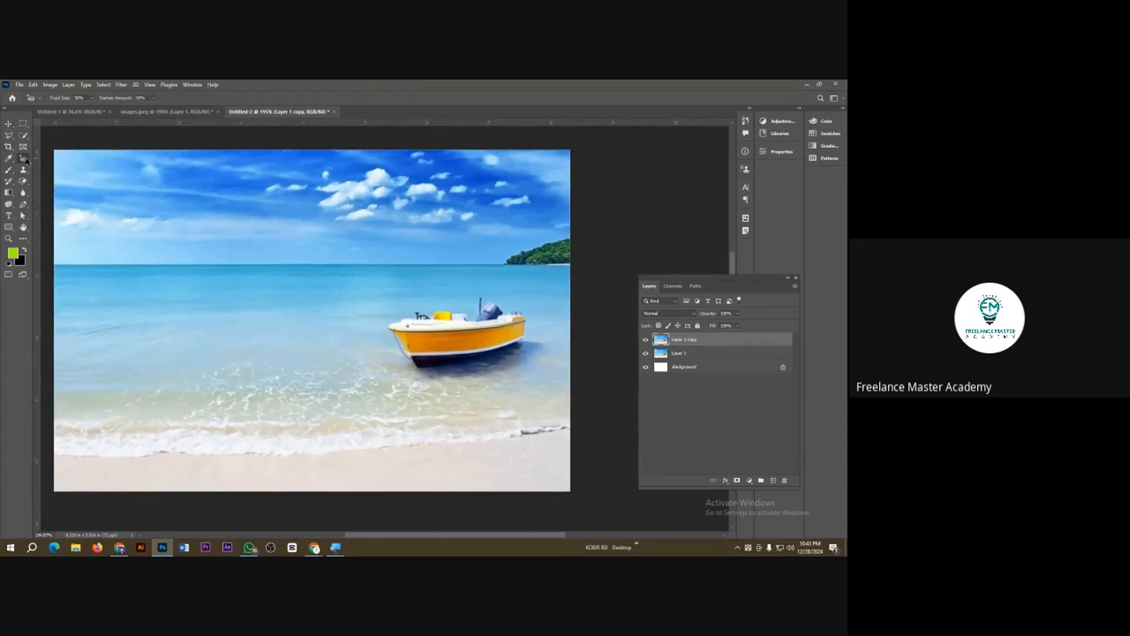
right_click(24, 159)
left_click(71, 188)
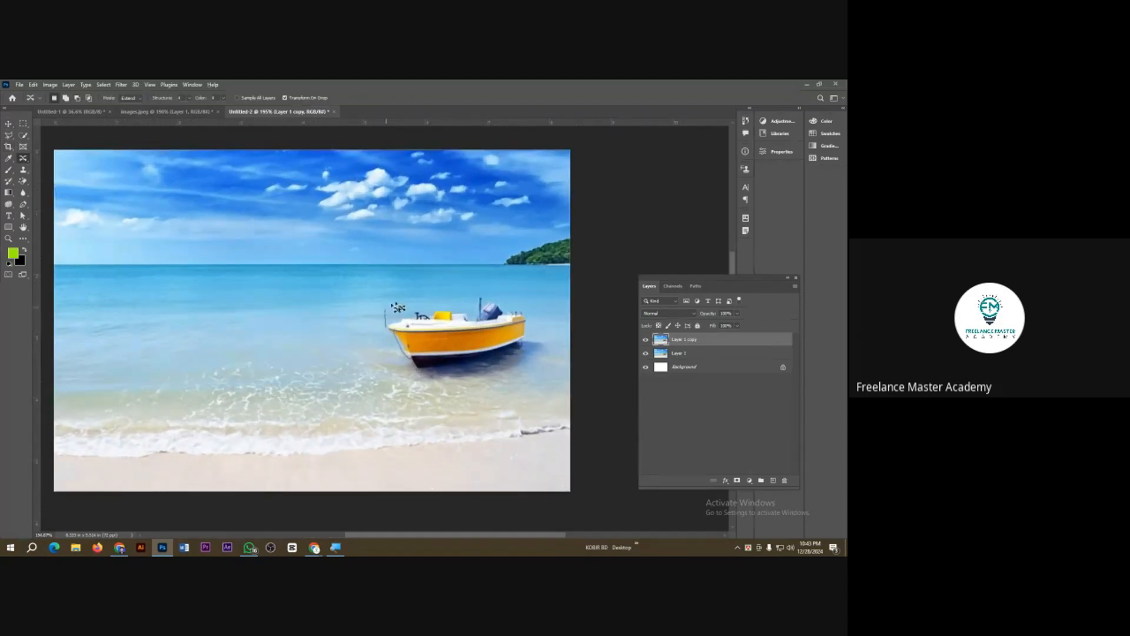
mouse_move(393, 307)
left_mouse_down()
mouse_move(505, 288)
mouse_move(544, 316)
mouse_move(495, 363)
mouse_move(442, 384)
mouse_move(384, 365)
mouse_move(385, 333)
mouse_move(189, 306)
left_mouse_up()
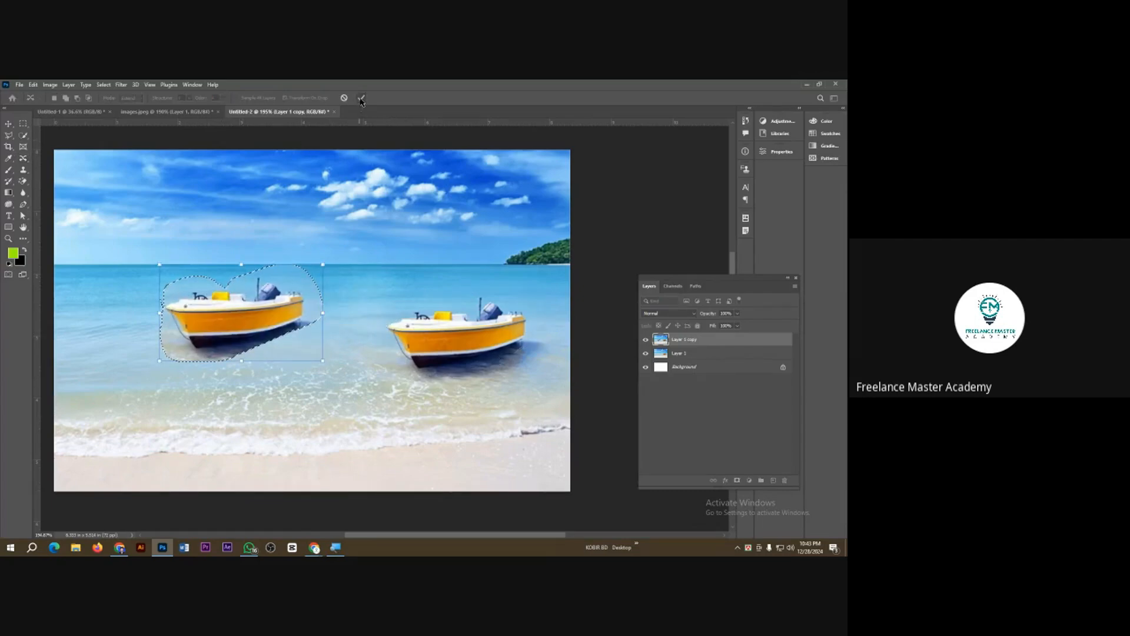
key("Return")
key("ctrl+d")
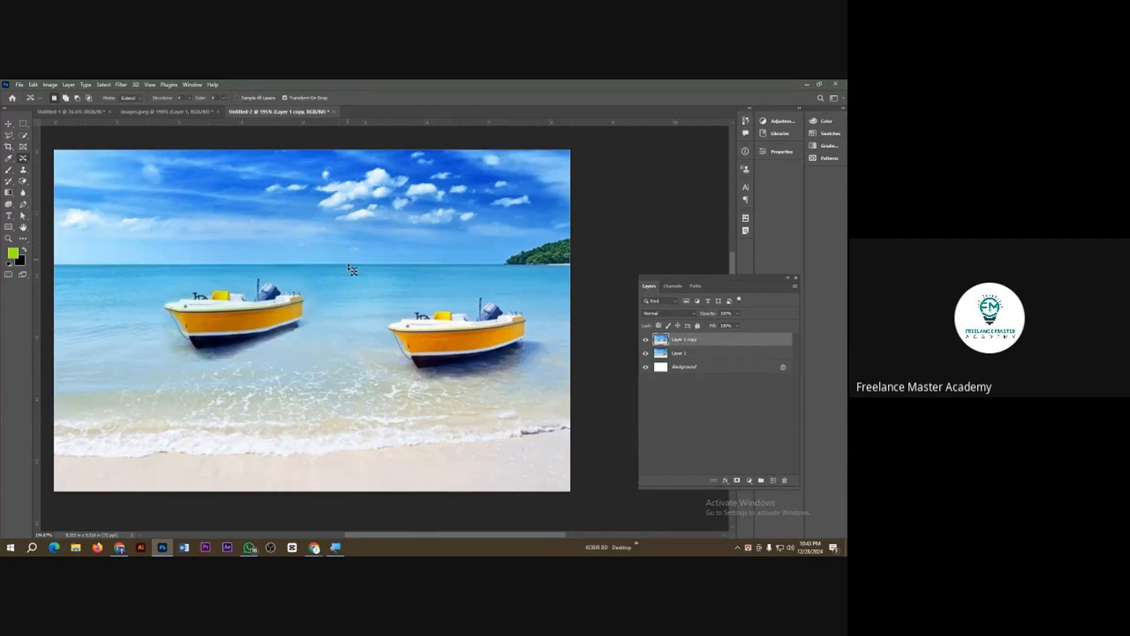
scroll(347, 306, "down", 3)
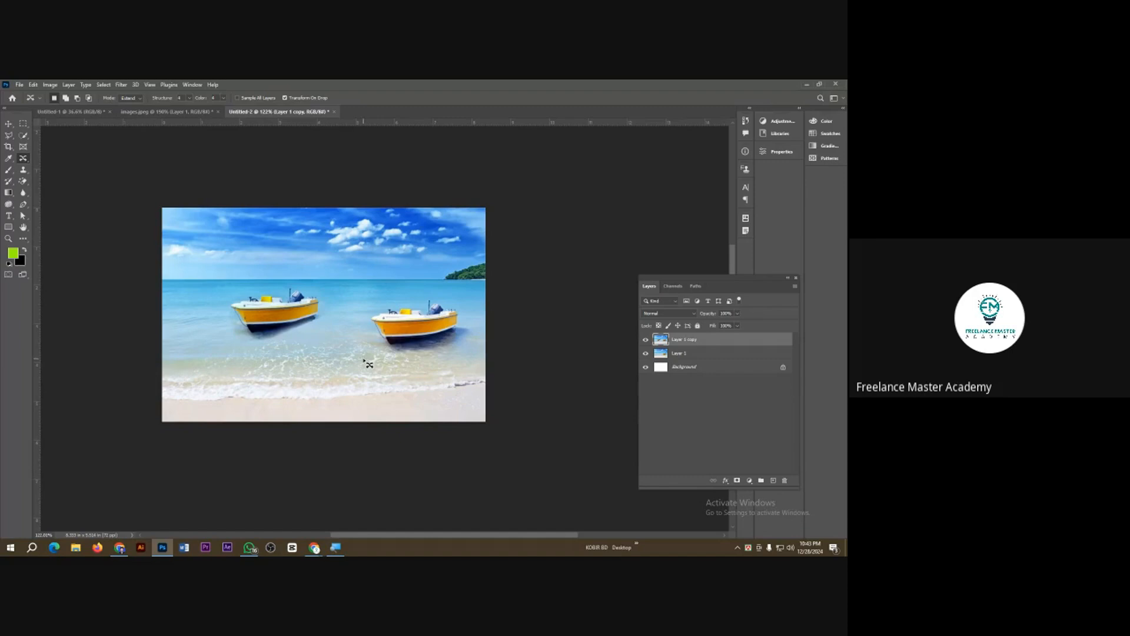
Step: Crop the canvas outward on the right side to about 17 in wide and move the edited two-boat layer beside the original picture
left_click(9, 147)
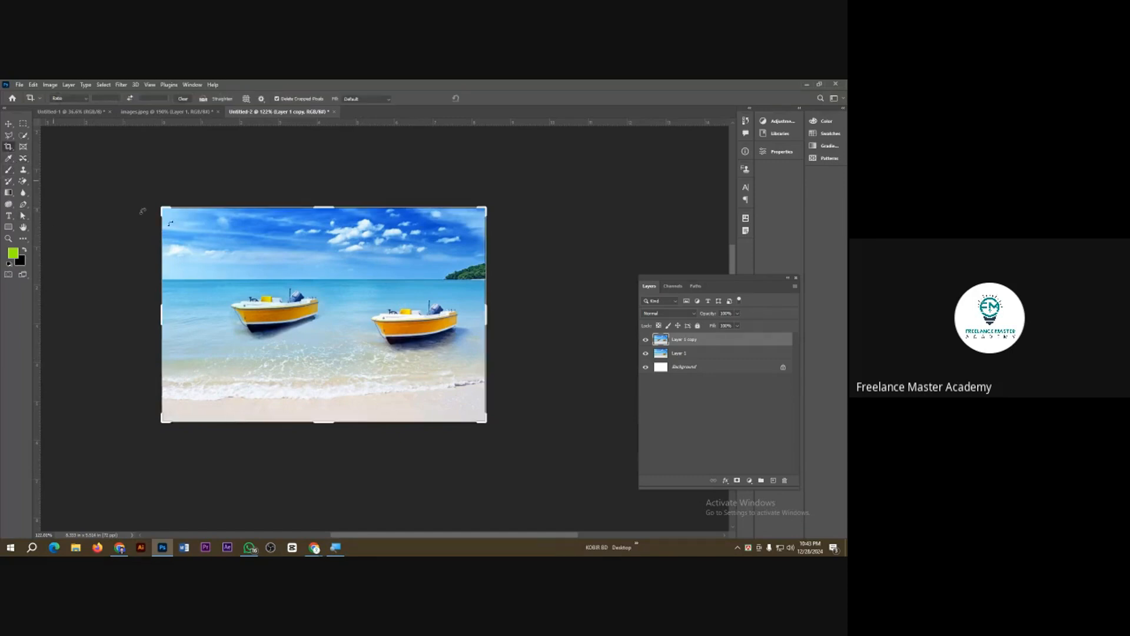
left_click_drag(488, 311, 656, 311)
key("Return")
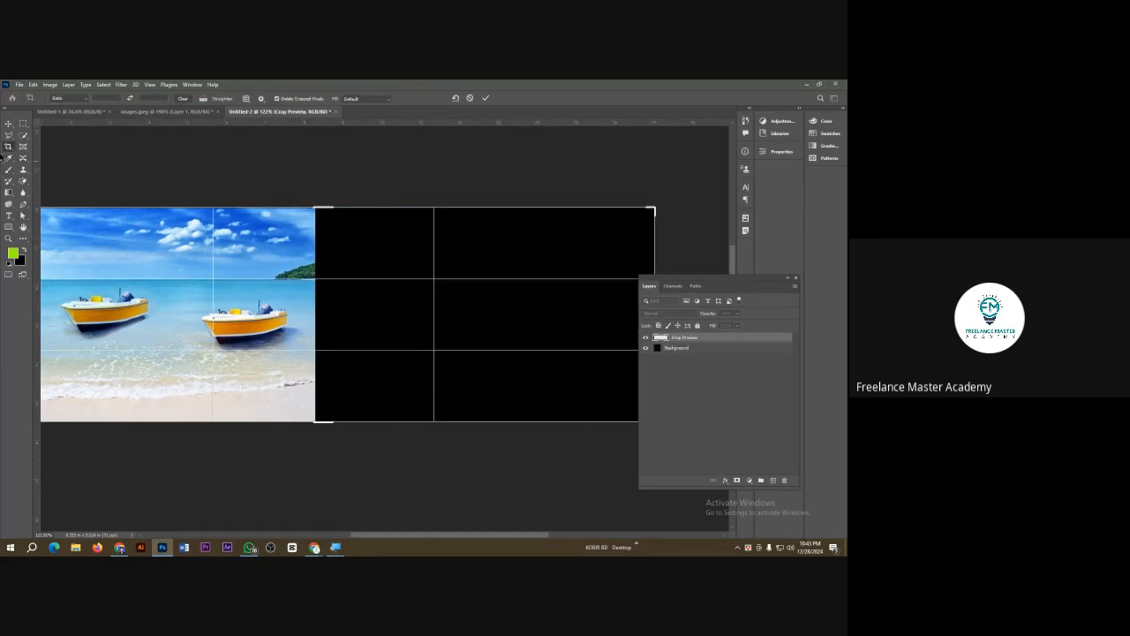
left_click(8, 123)
left_click_drag(94, 281, 417, 283)
scroll(423, 306, "down", 2)
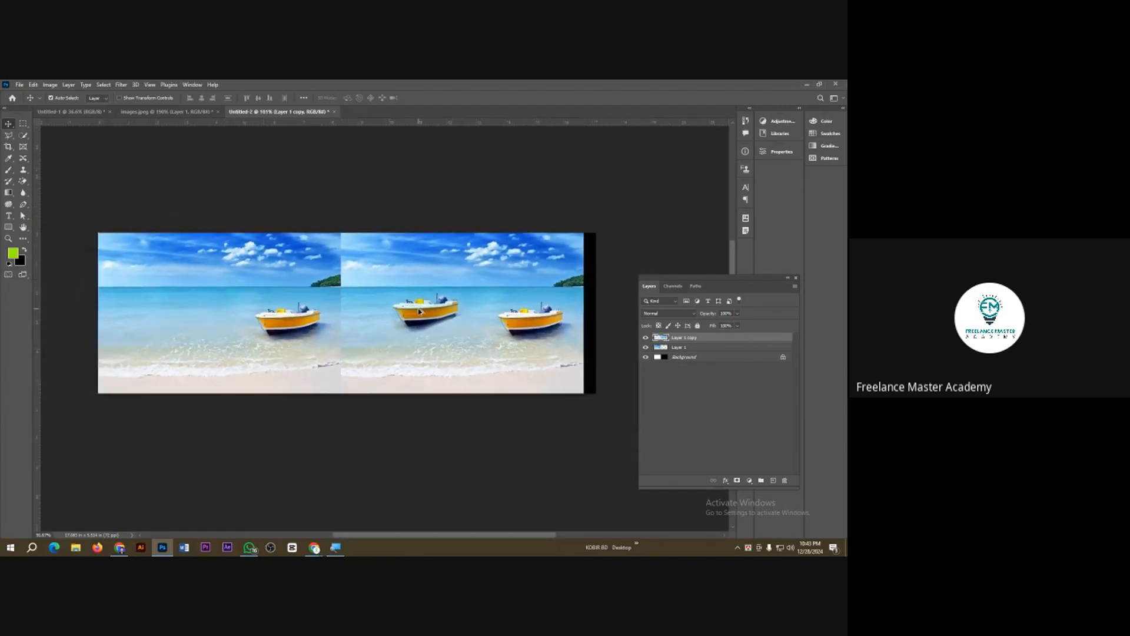
Step: Switch from Photoshop to Chrome, hide the Google Meet screen-sharing notice, and minimize the open windows
left_click(805, 84)
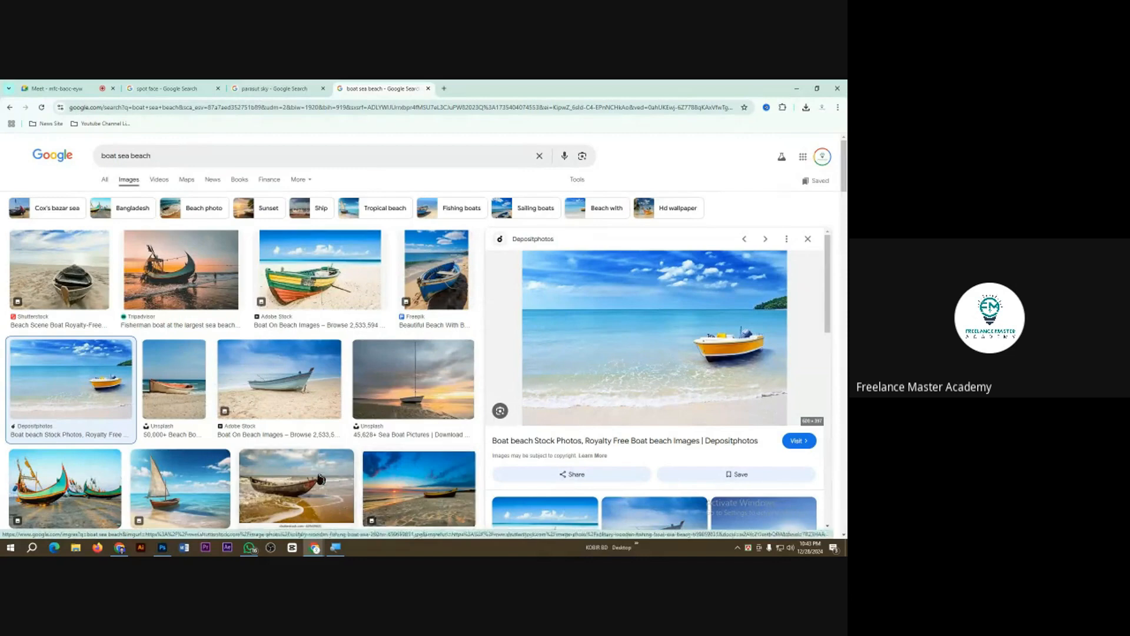
mouse_move(314, 548)
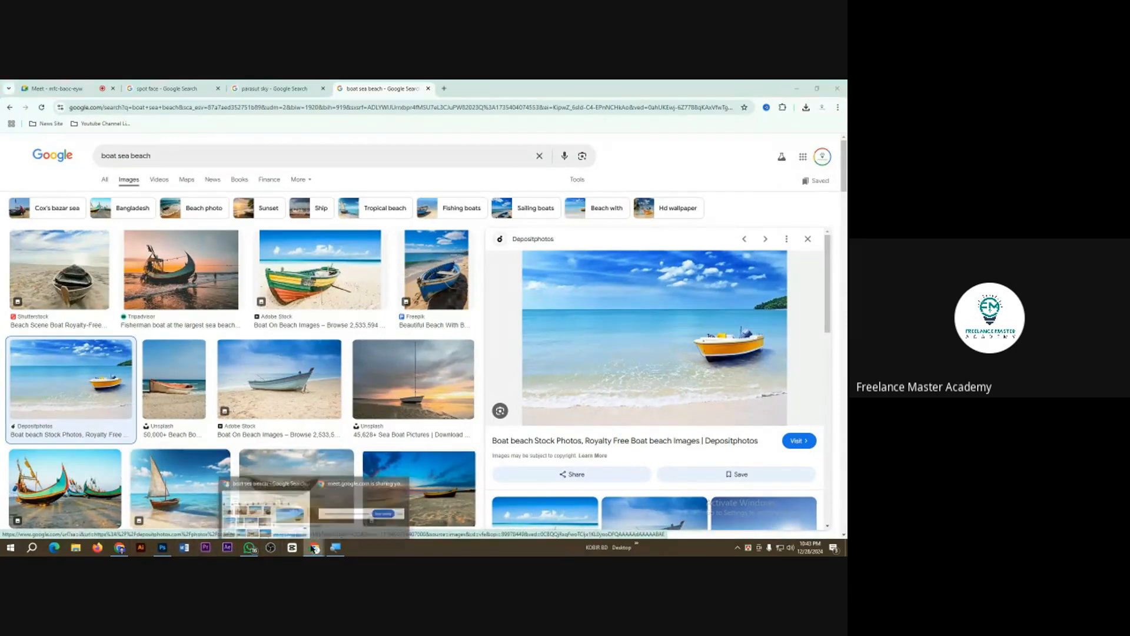
left_click(274, 517)
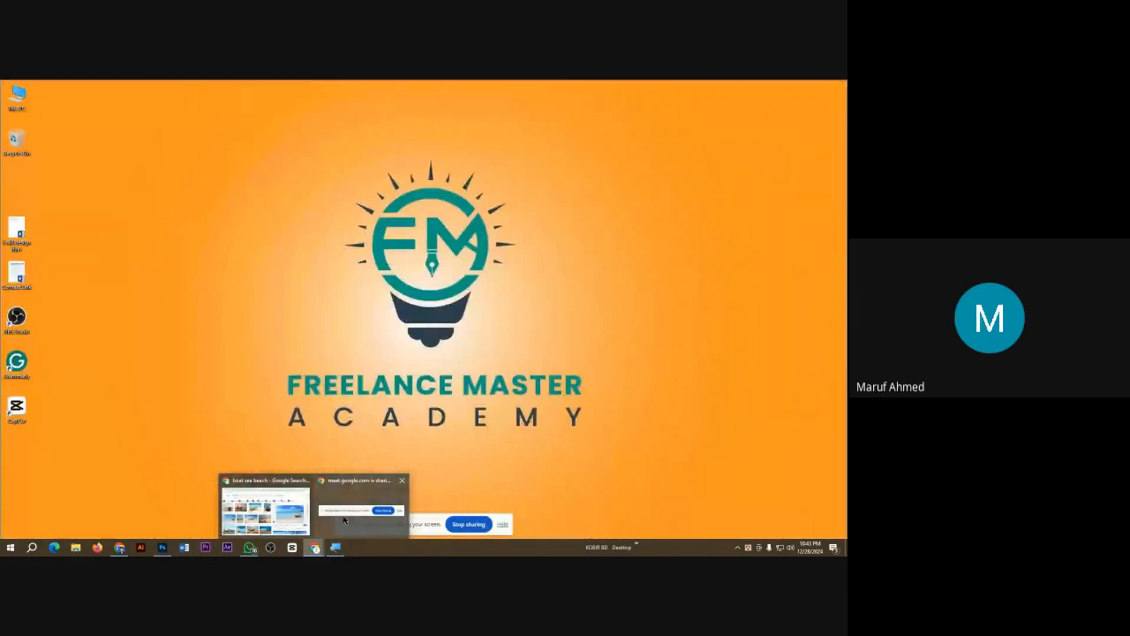
left_click(346, 519)
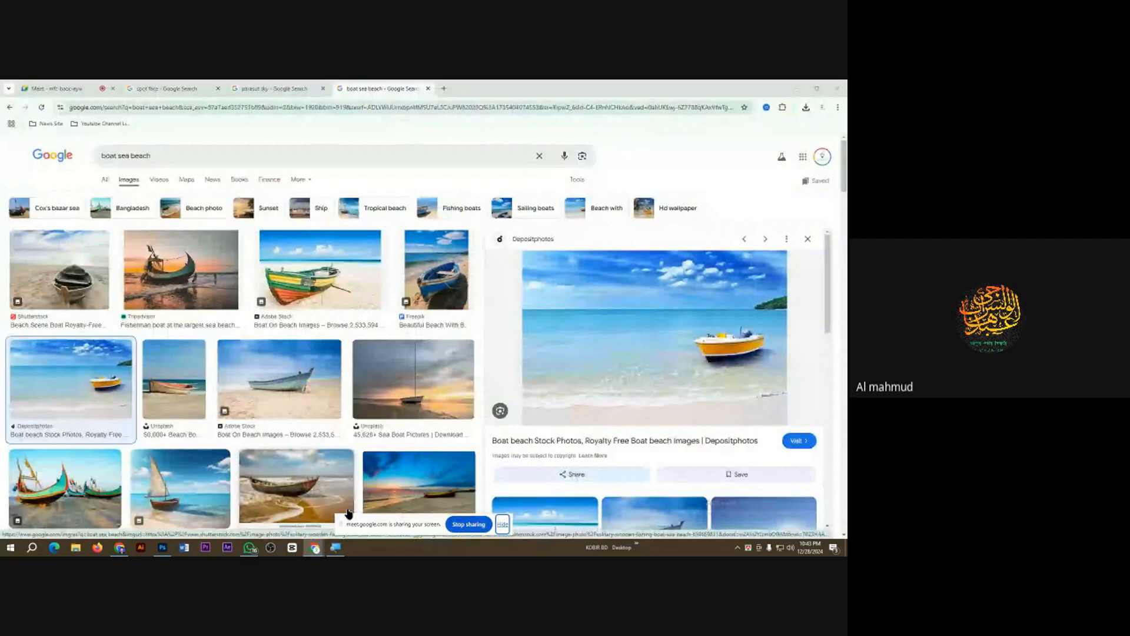
left_click(502, 523)
left_click(793, 88)
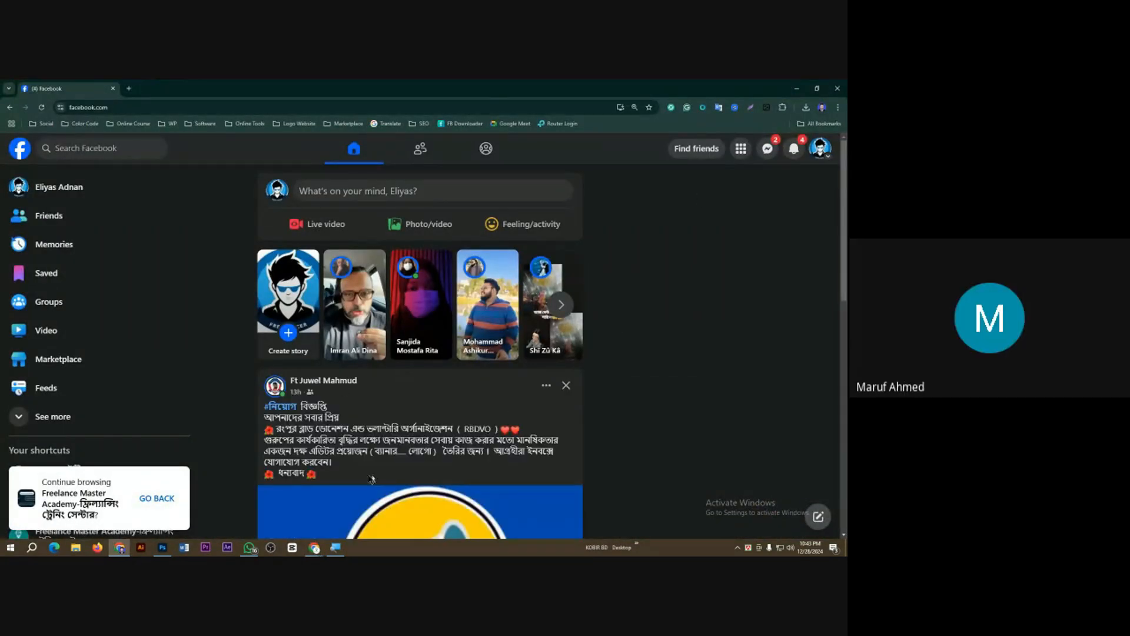
left_click(168, 551)
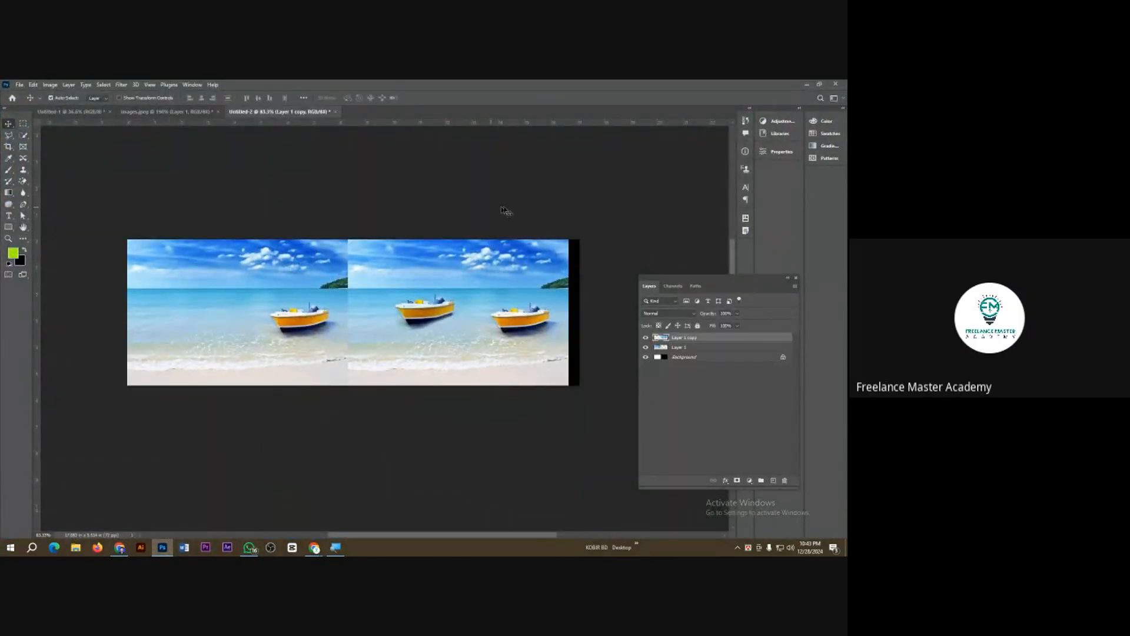
left_click(804, 87)
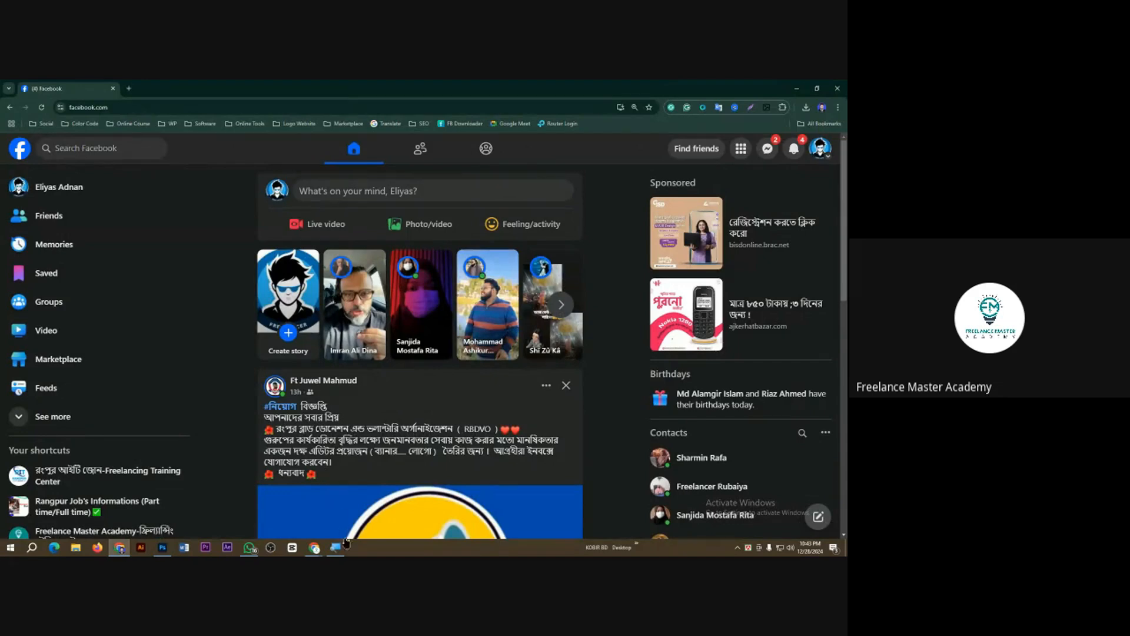
Step: Return to the Google Meet call in Chrome, collapse the raised-hands list and stop presenting the screen
left_click(314, 547)
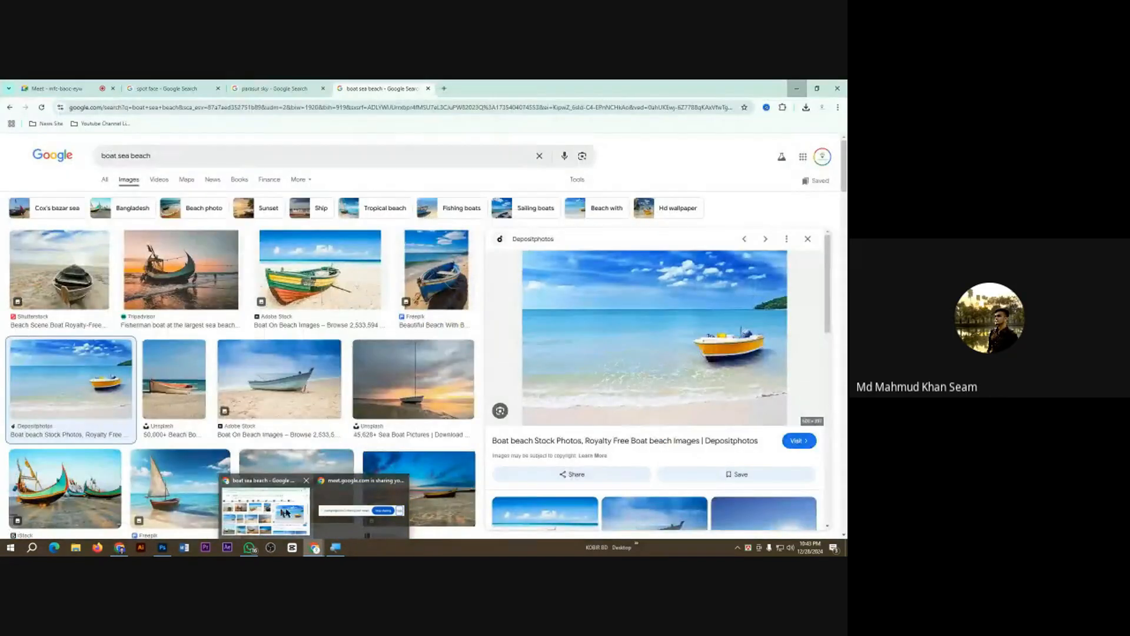
left_click(289, 513)
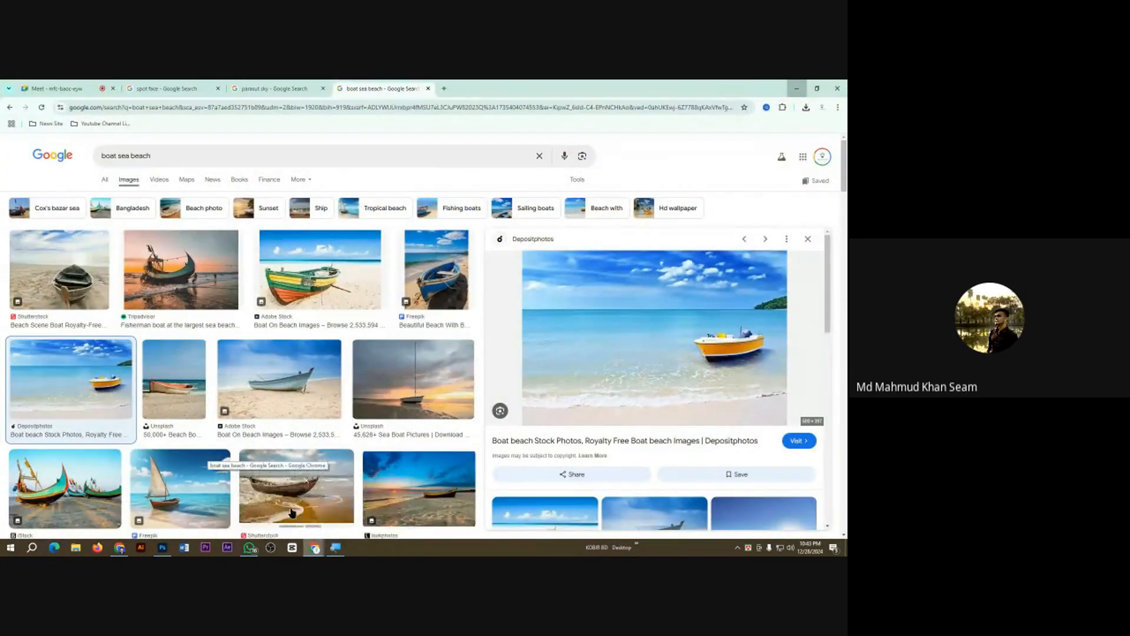
left_click(56, 88)
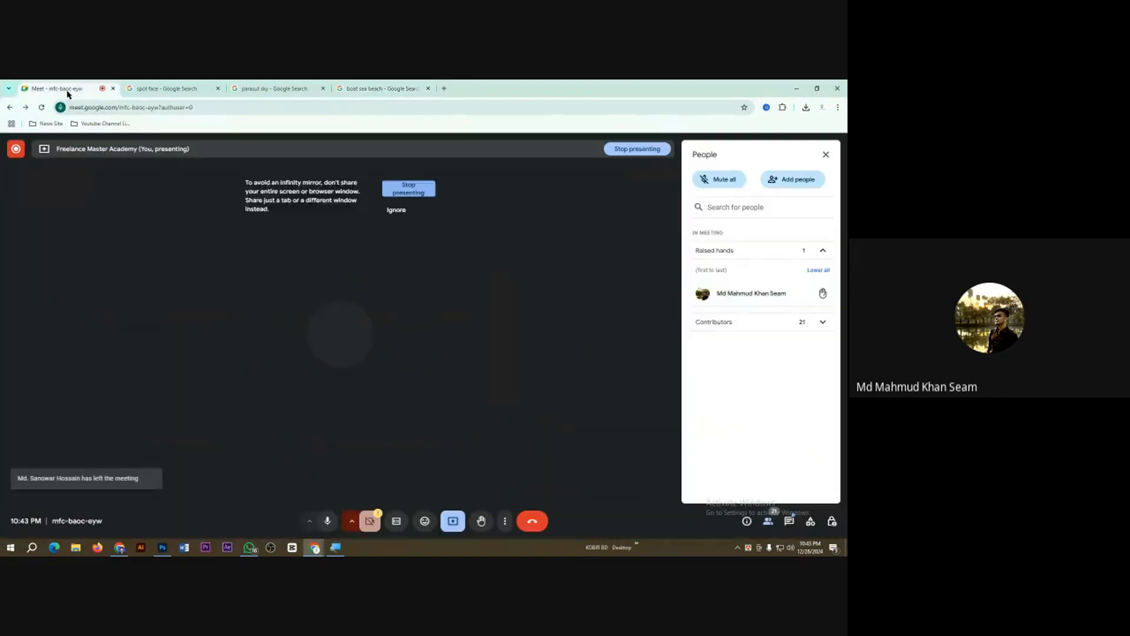
left_click(822, 252)
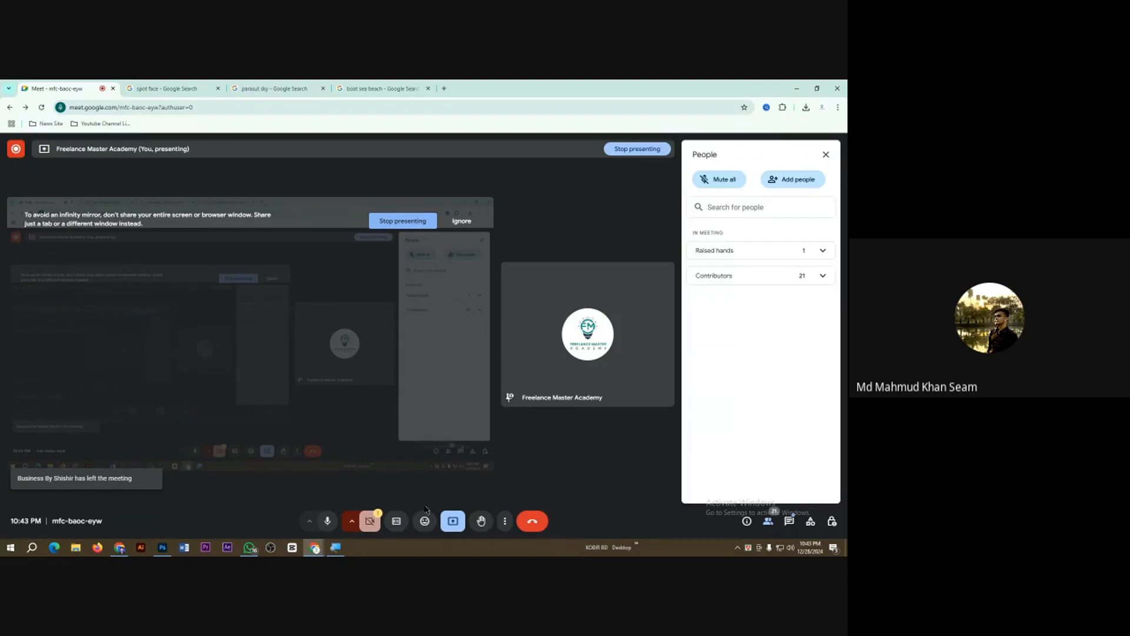
left_click(452, 522)
left_click(487, 490)
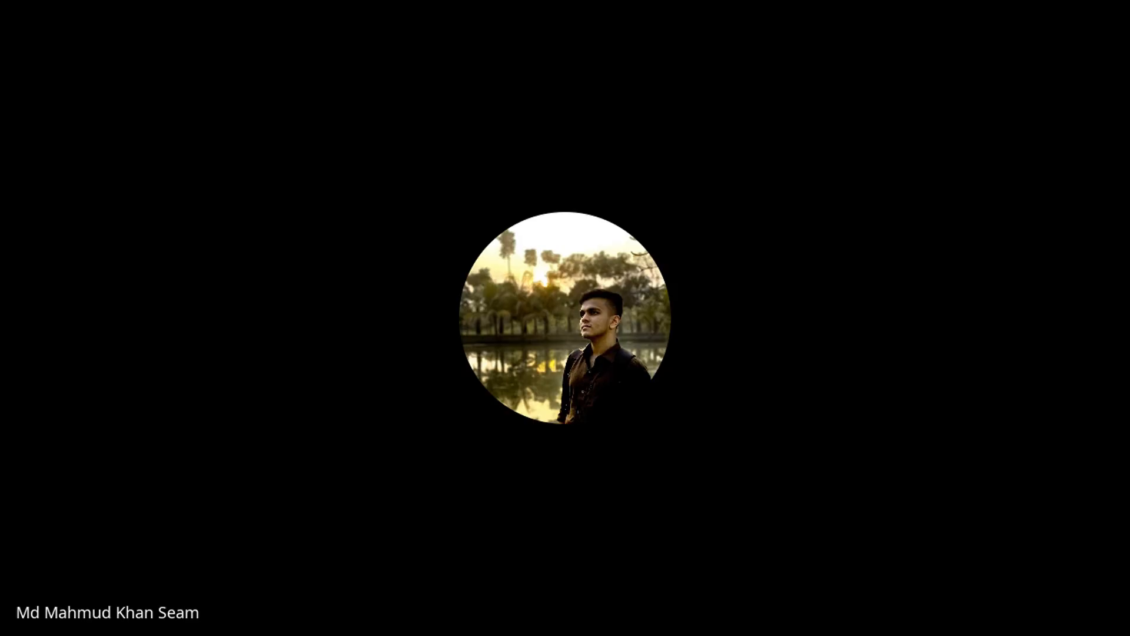